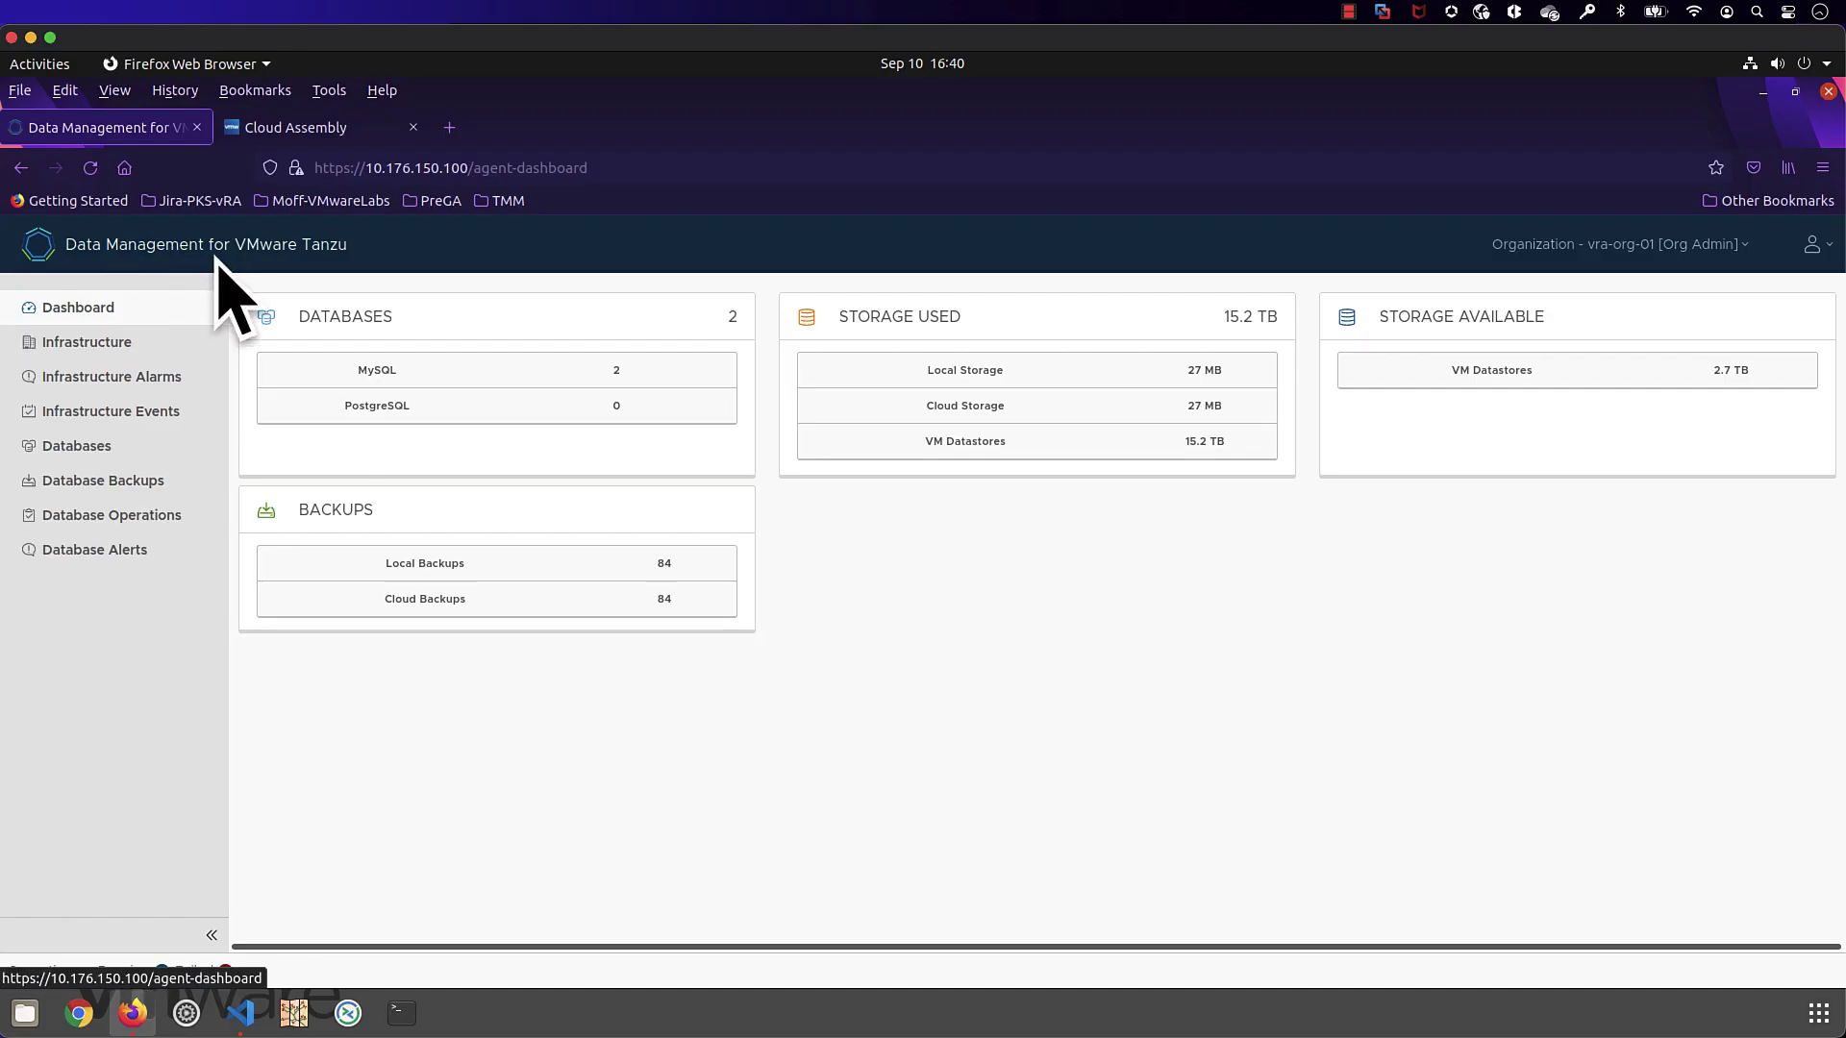
Review the two MySQL database instances, then return to Cloud Assembly's DMS-filtered cloud templates.
click(157, 450)
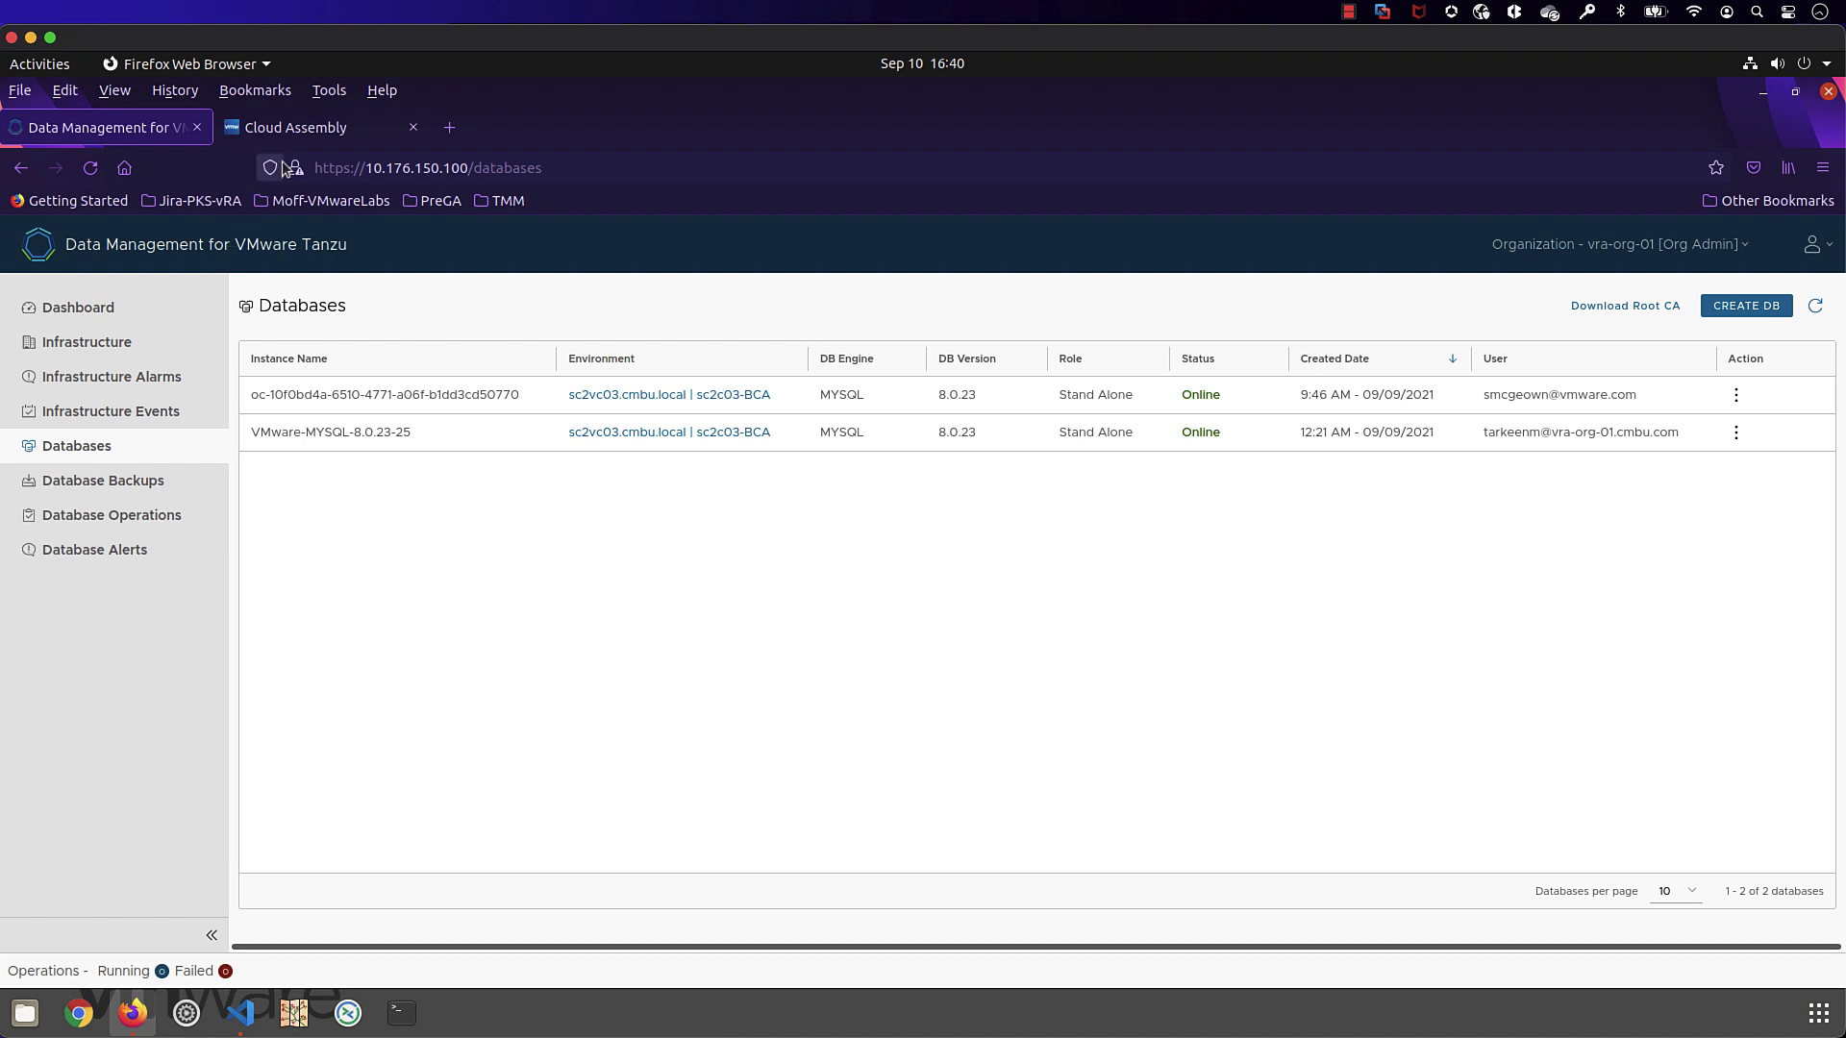
click(288, 128)
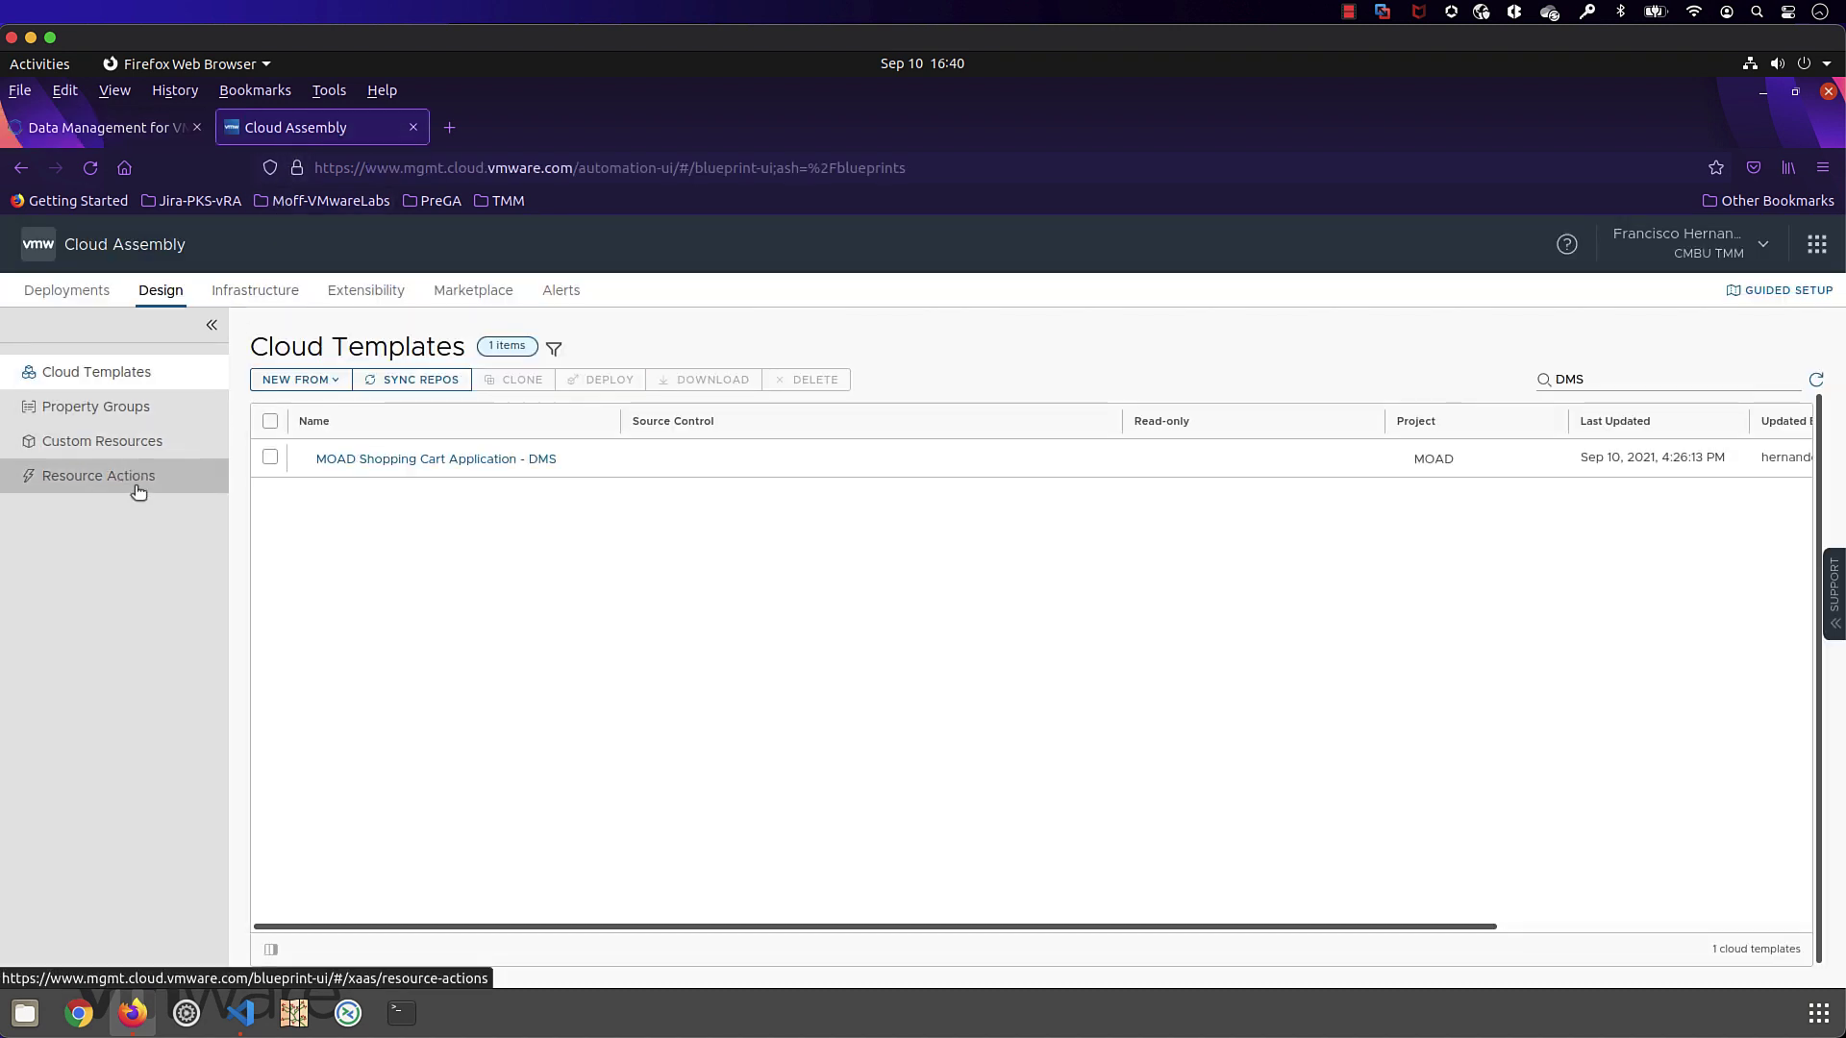
Open the dmTanzu custom resource and look through its Lifecycle Actions.
click(125, 457)
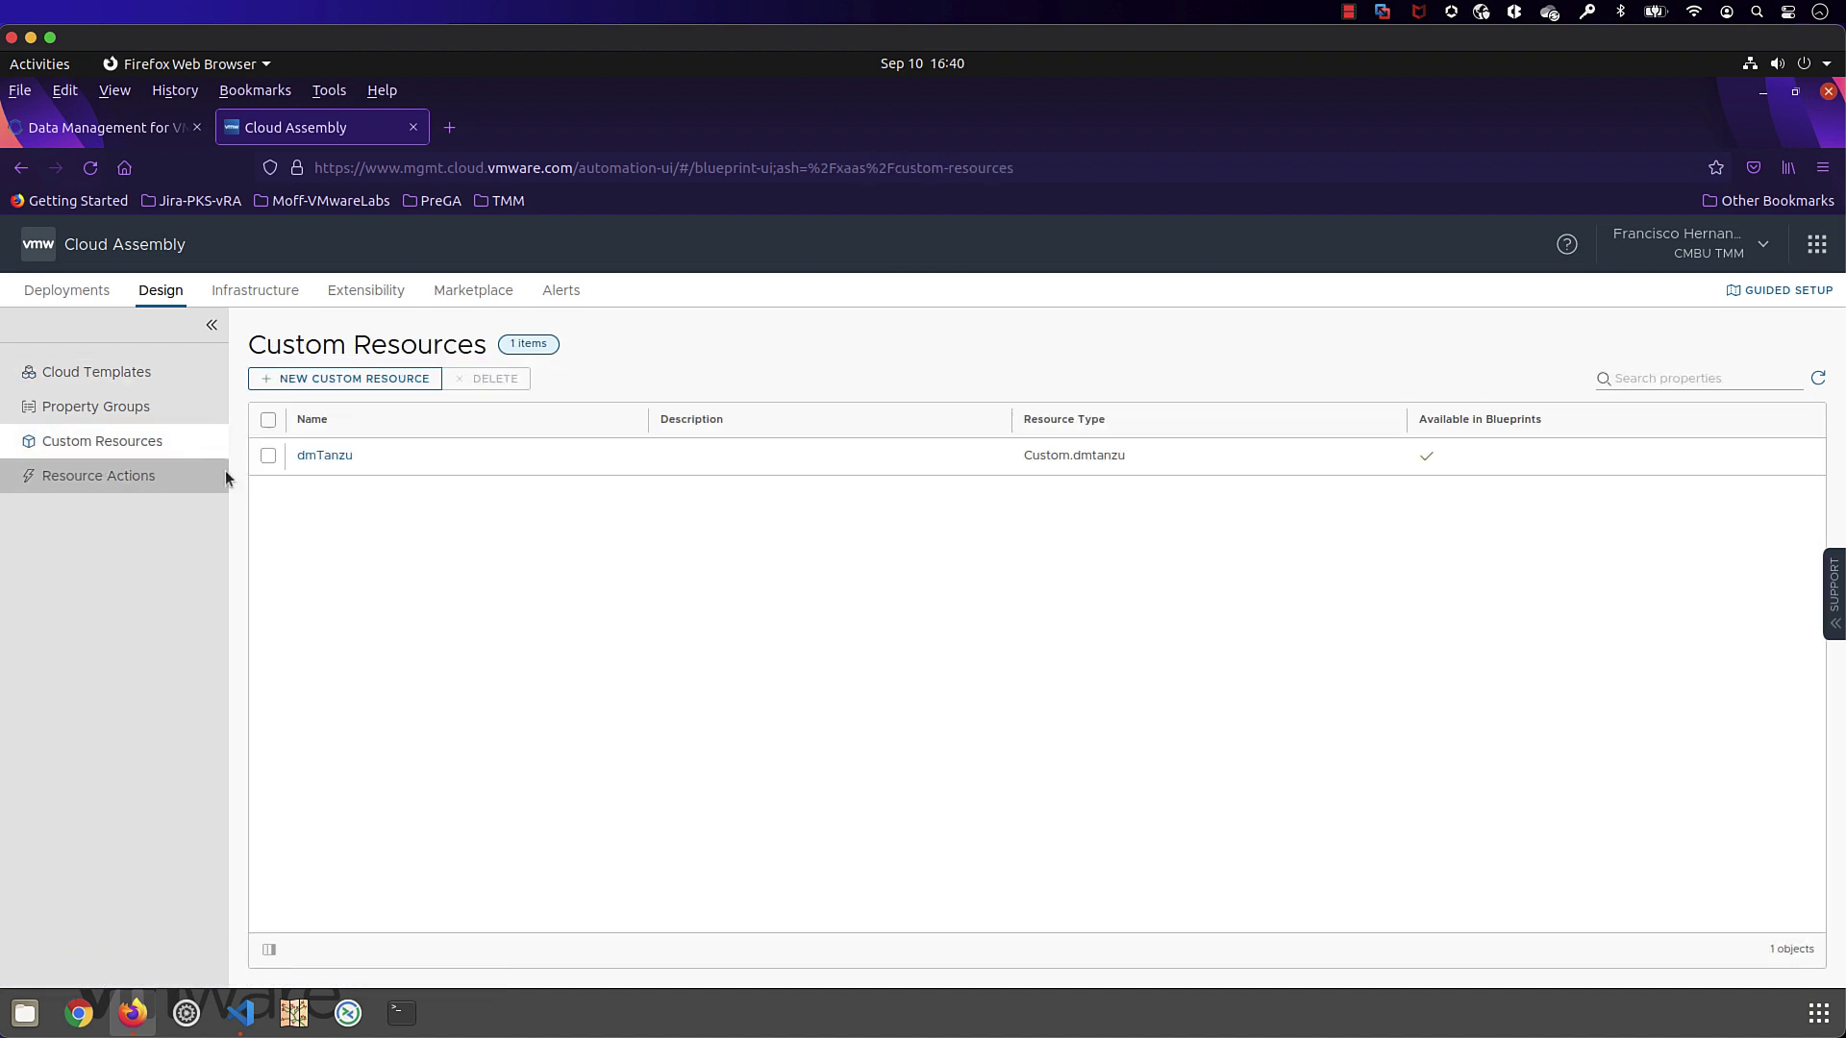
click(320, 458)
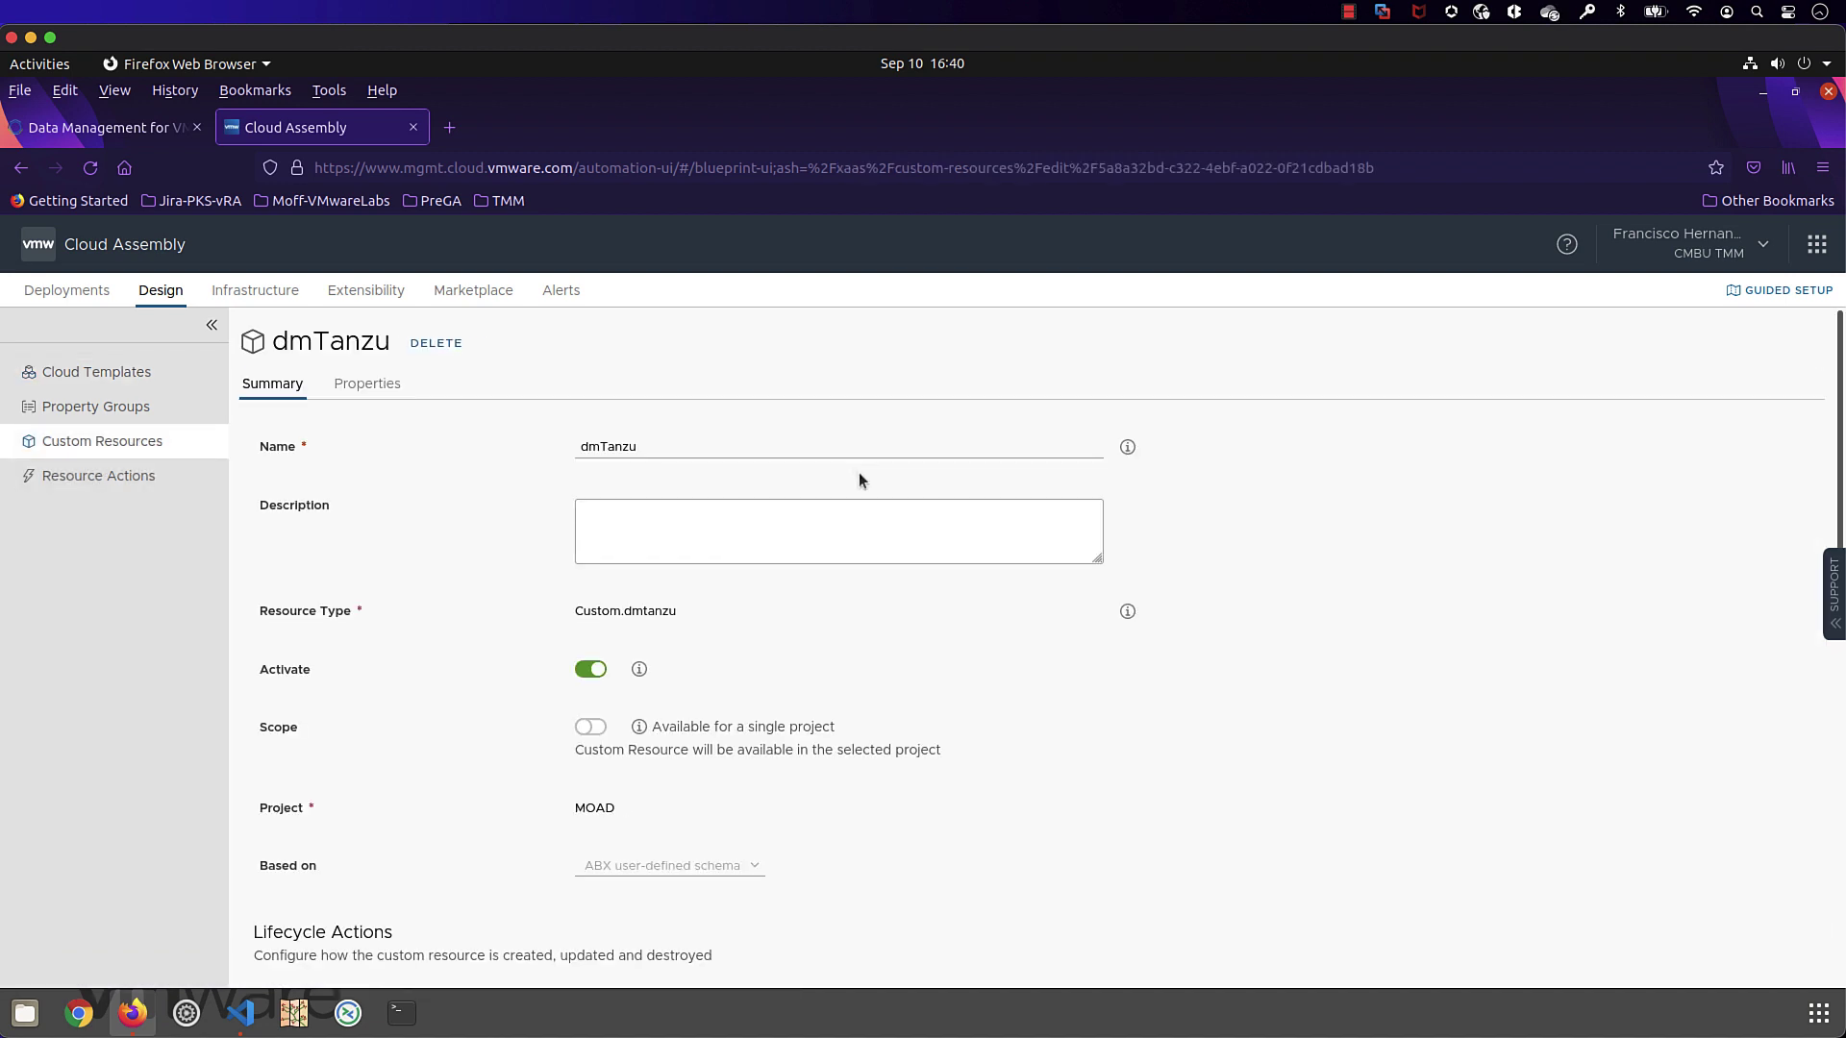
scroll(857, 471, down, 3)
scroll(858, 472, down, 3)
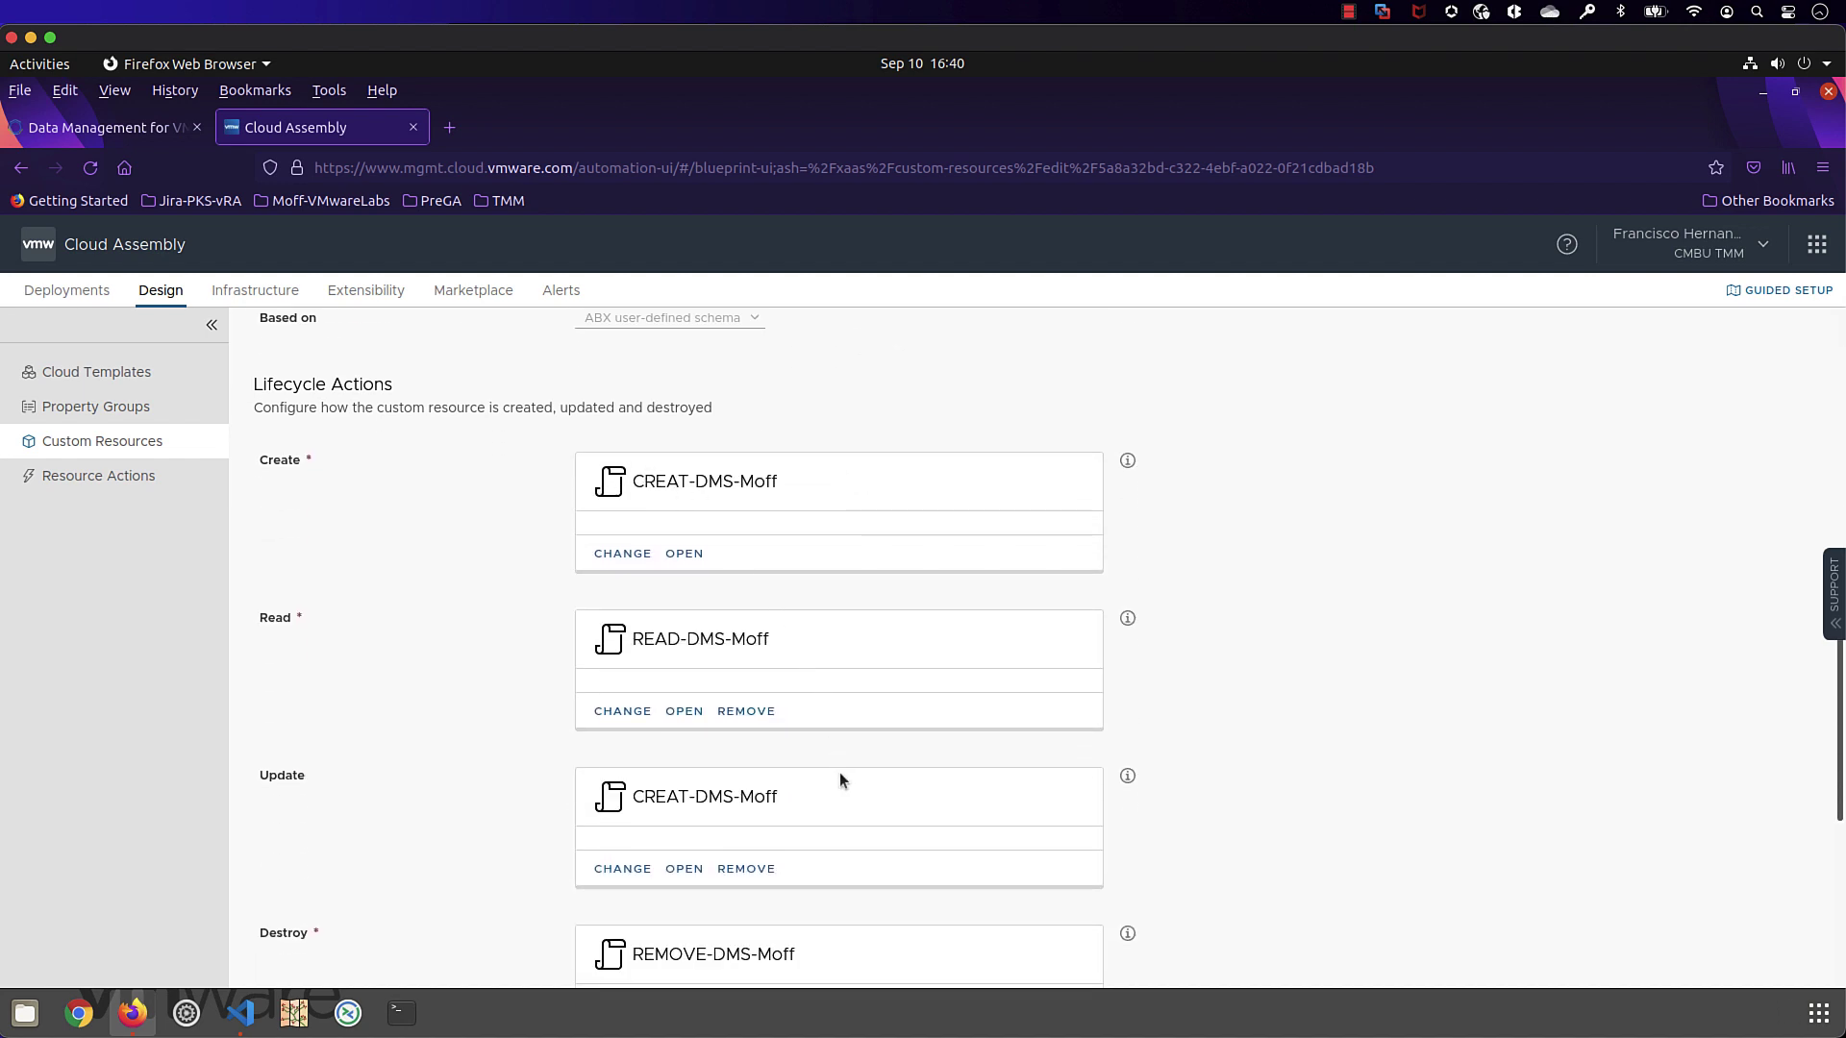
scroll(625, 700, down, 4)
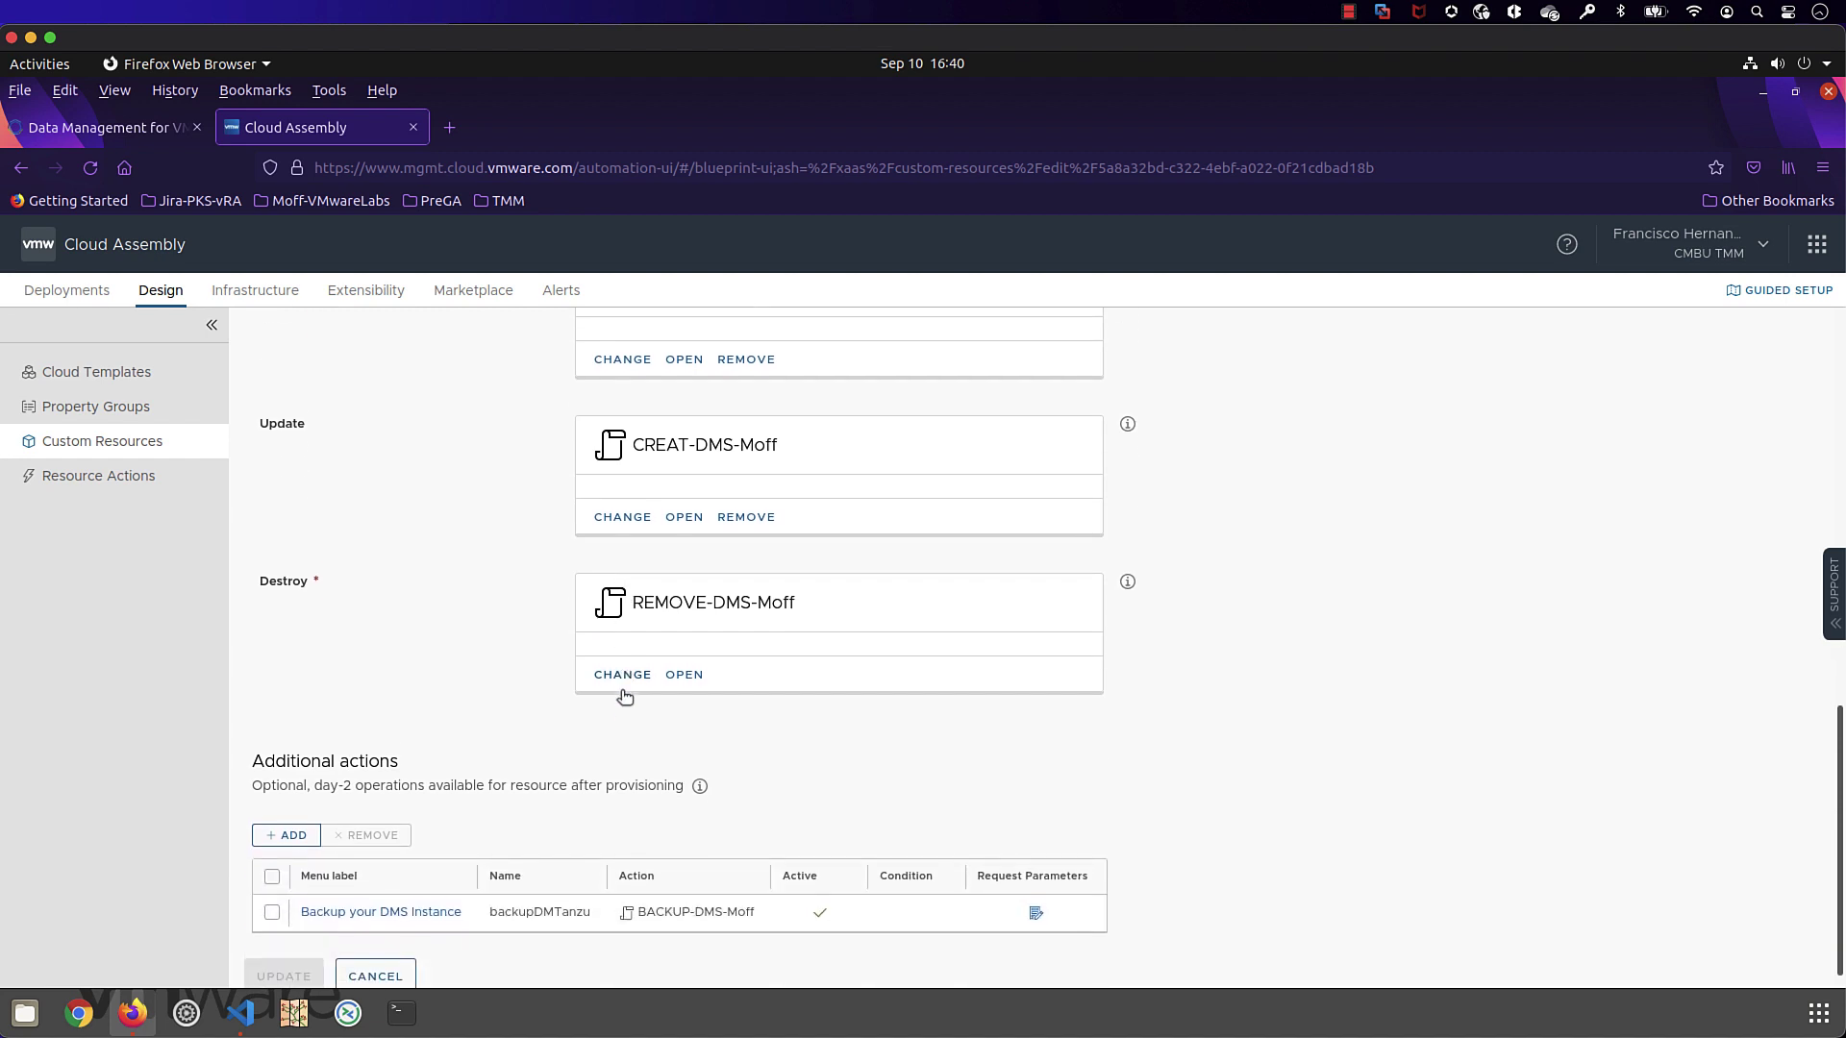
scroll(556, 775, up, 1)
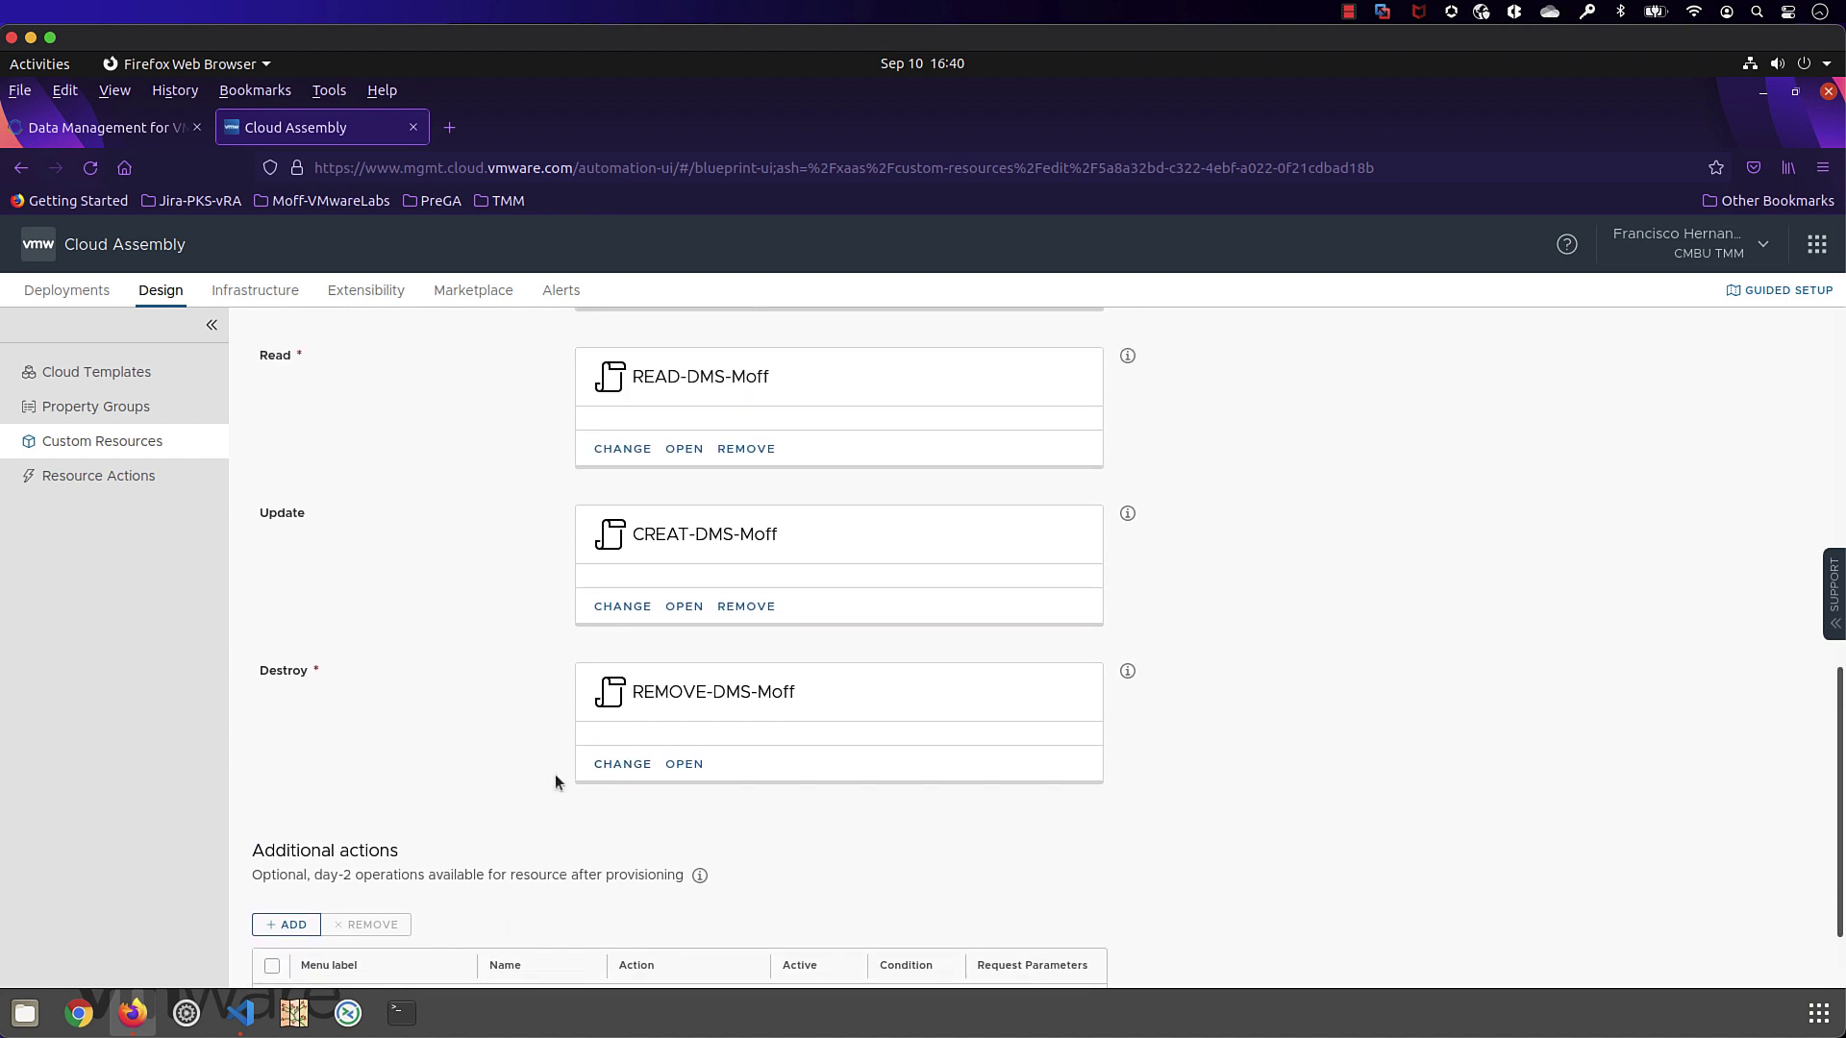
scroll(556, 775, up, 1)
scroll(690, 419, up, 3)
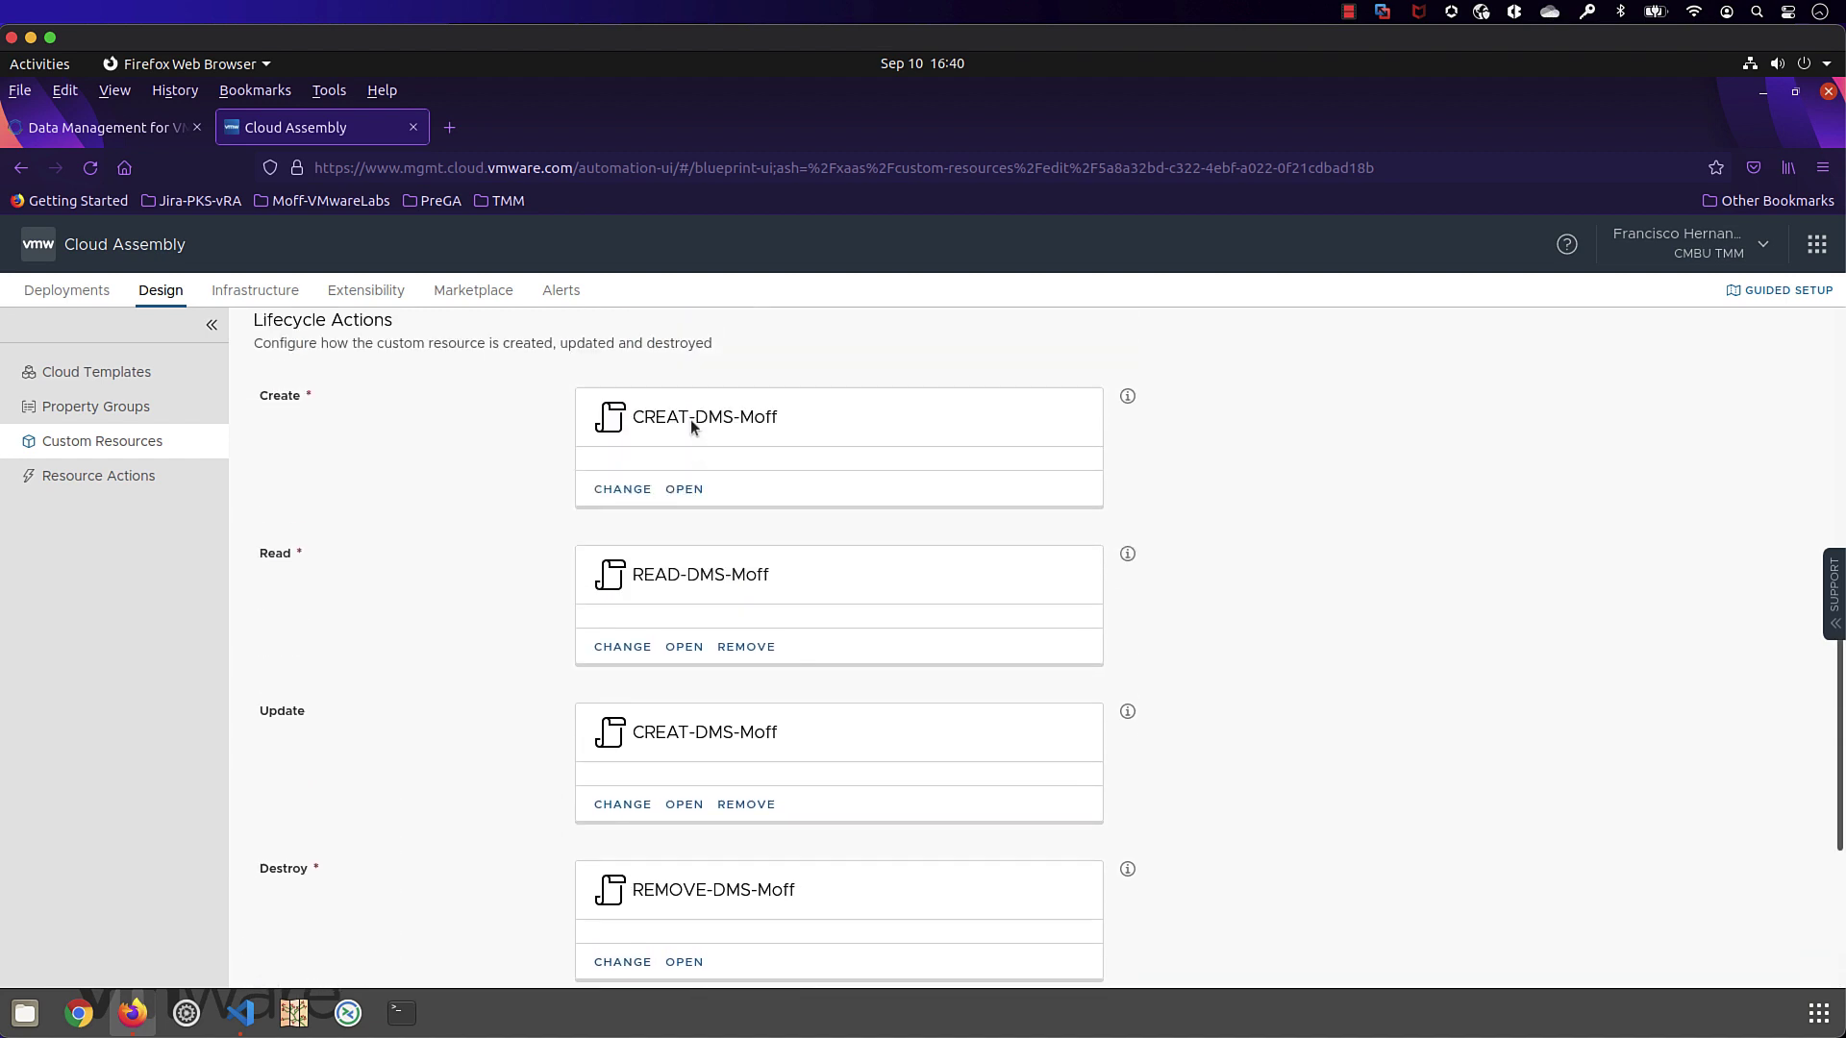
Read through the CREAT-DMS-Moff create action script, then close it.
click(688, 617)
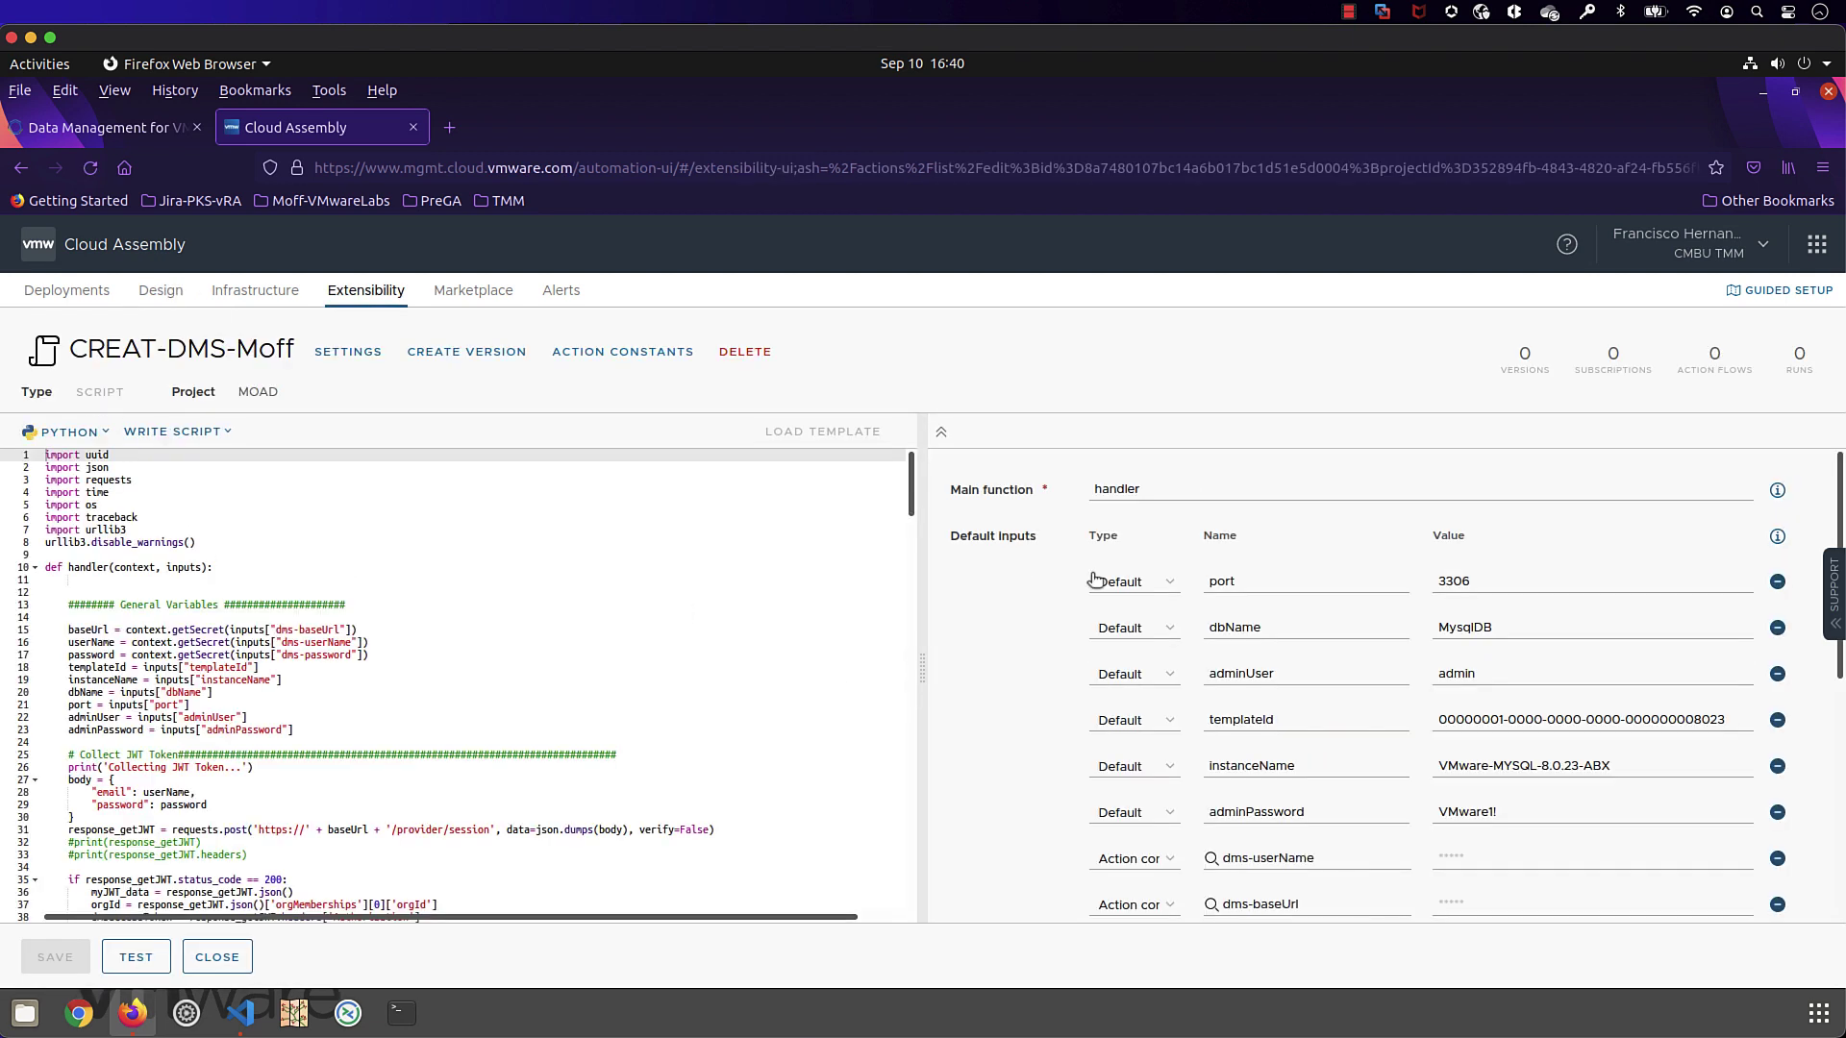
scroll(507, 651, down, 3)
scroll(507, 651, down, 3)
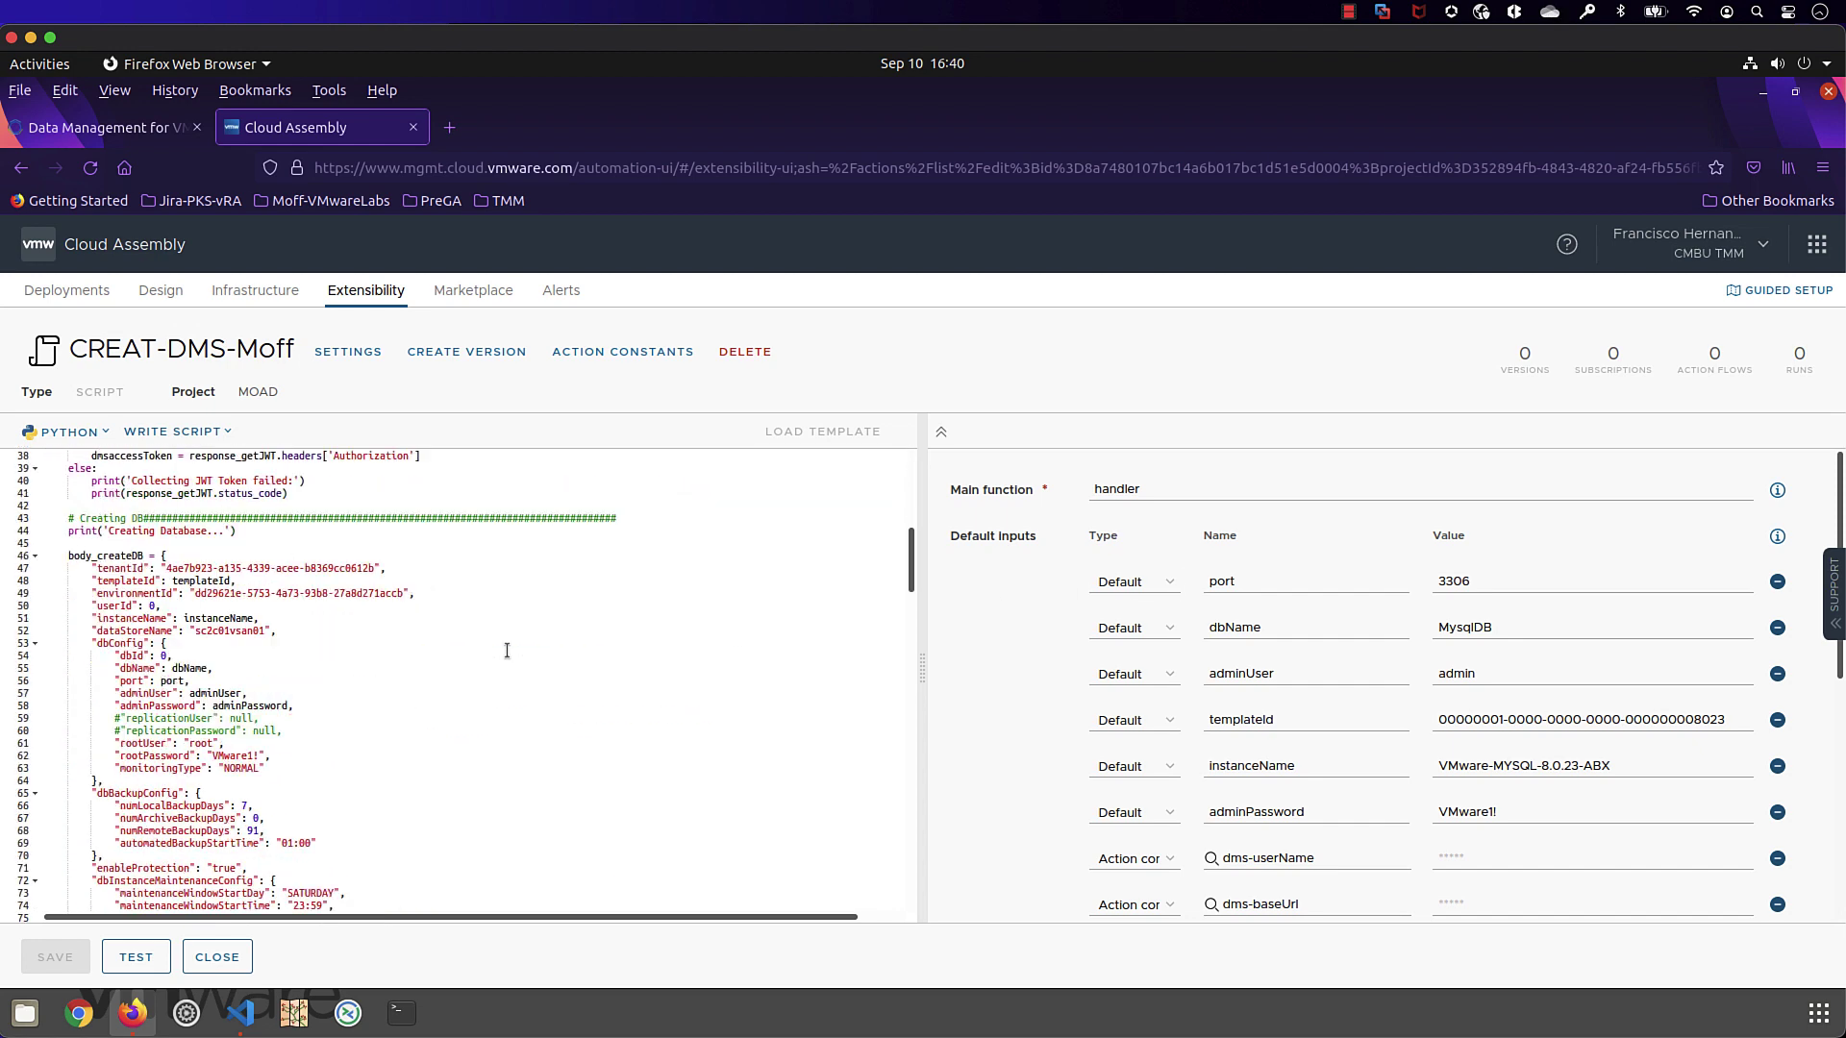
scroll(506, 650, up, 6)
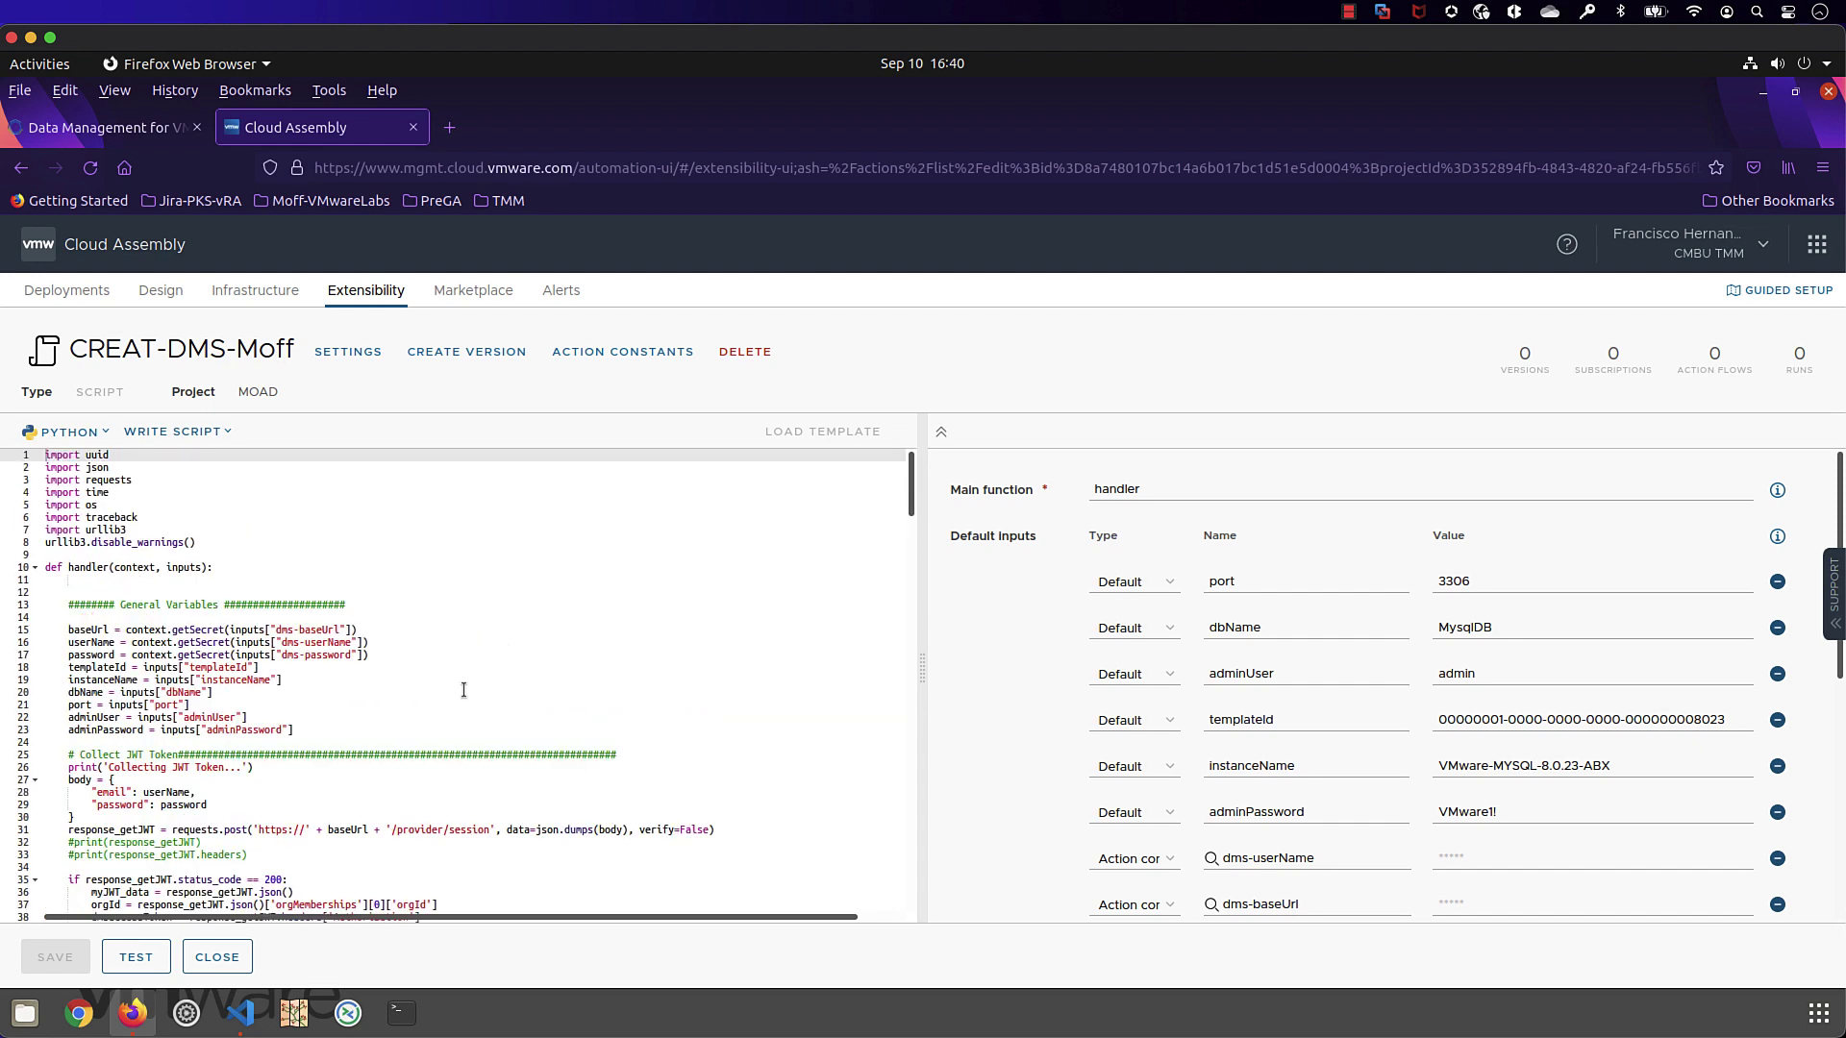
click(216, 956)
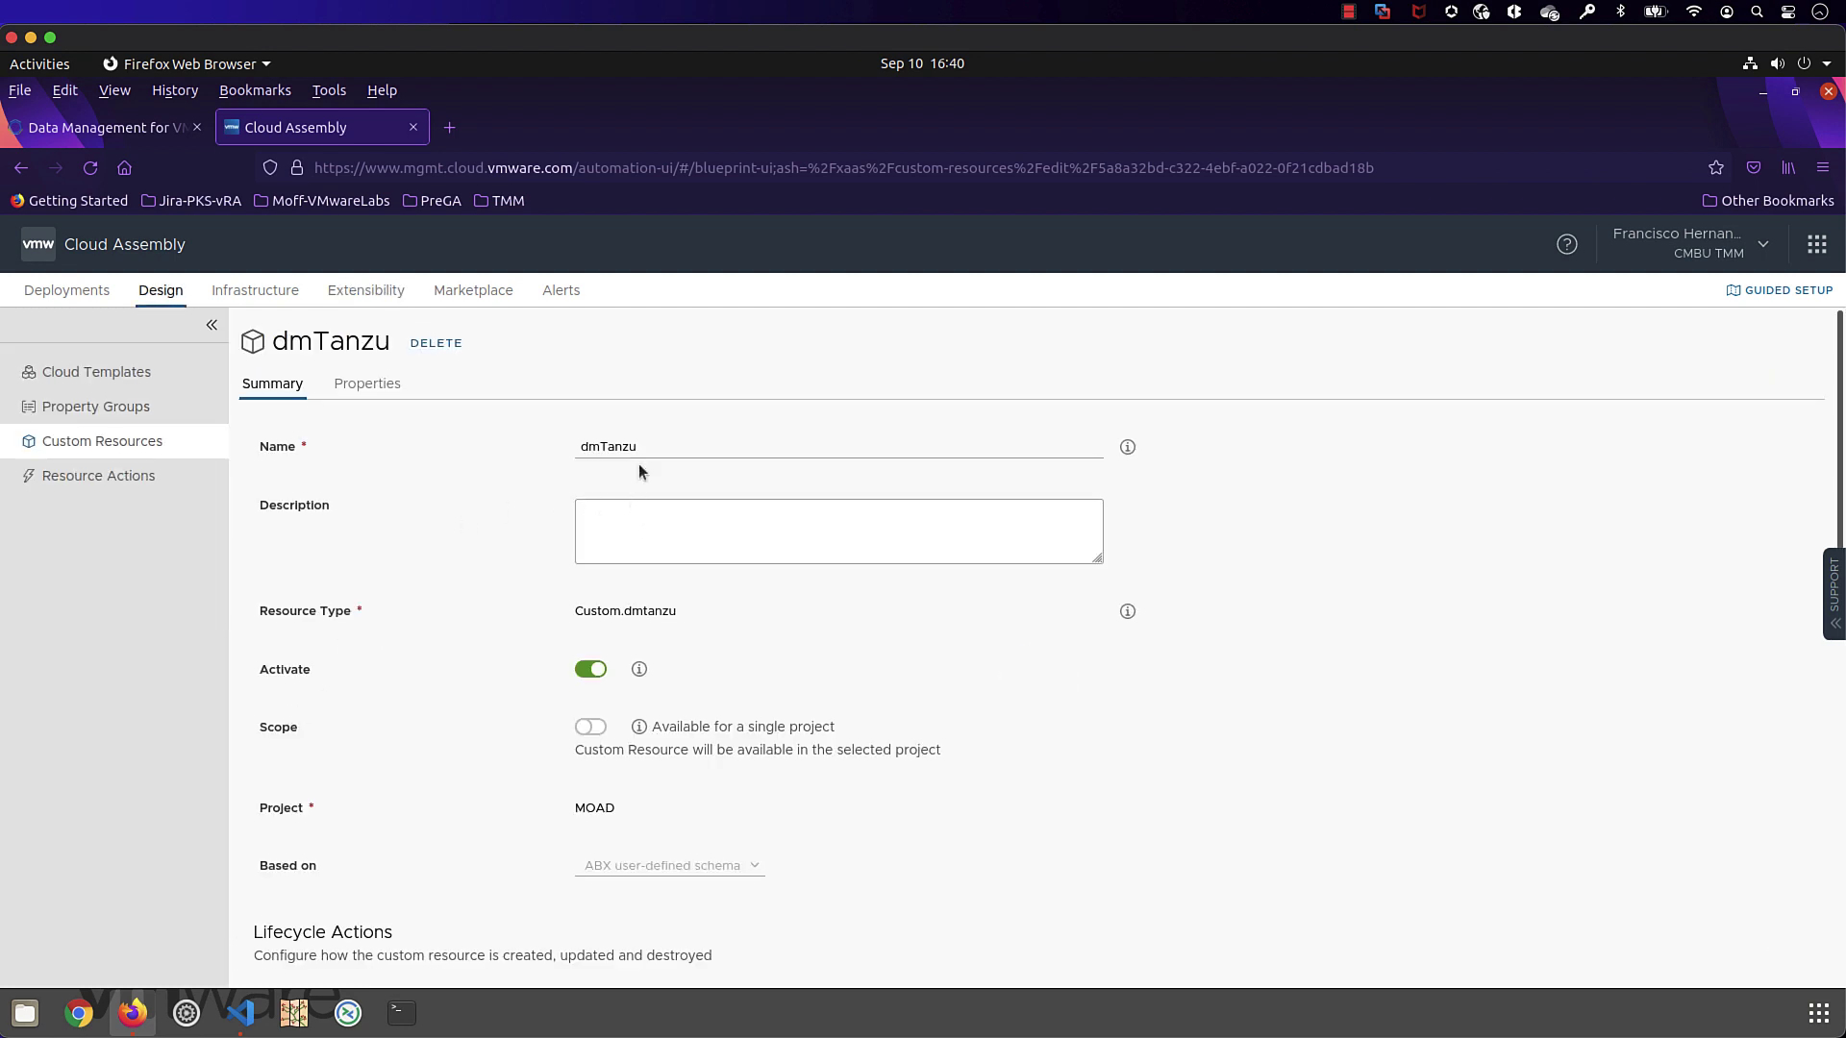
Open the MOAD Shopping Cart Application - DMS template and drop a dmTanzu resource onto the canvas.
click(81, 381)
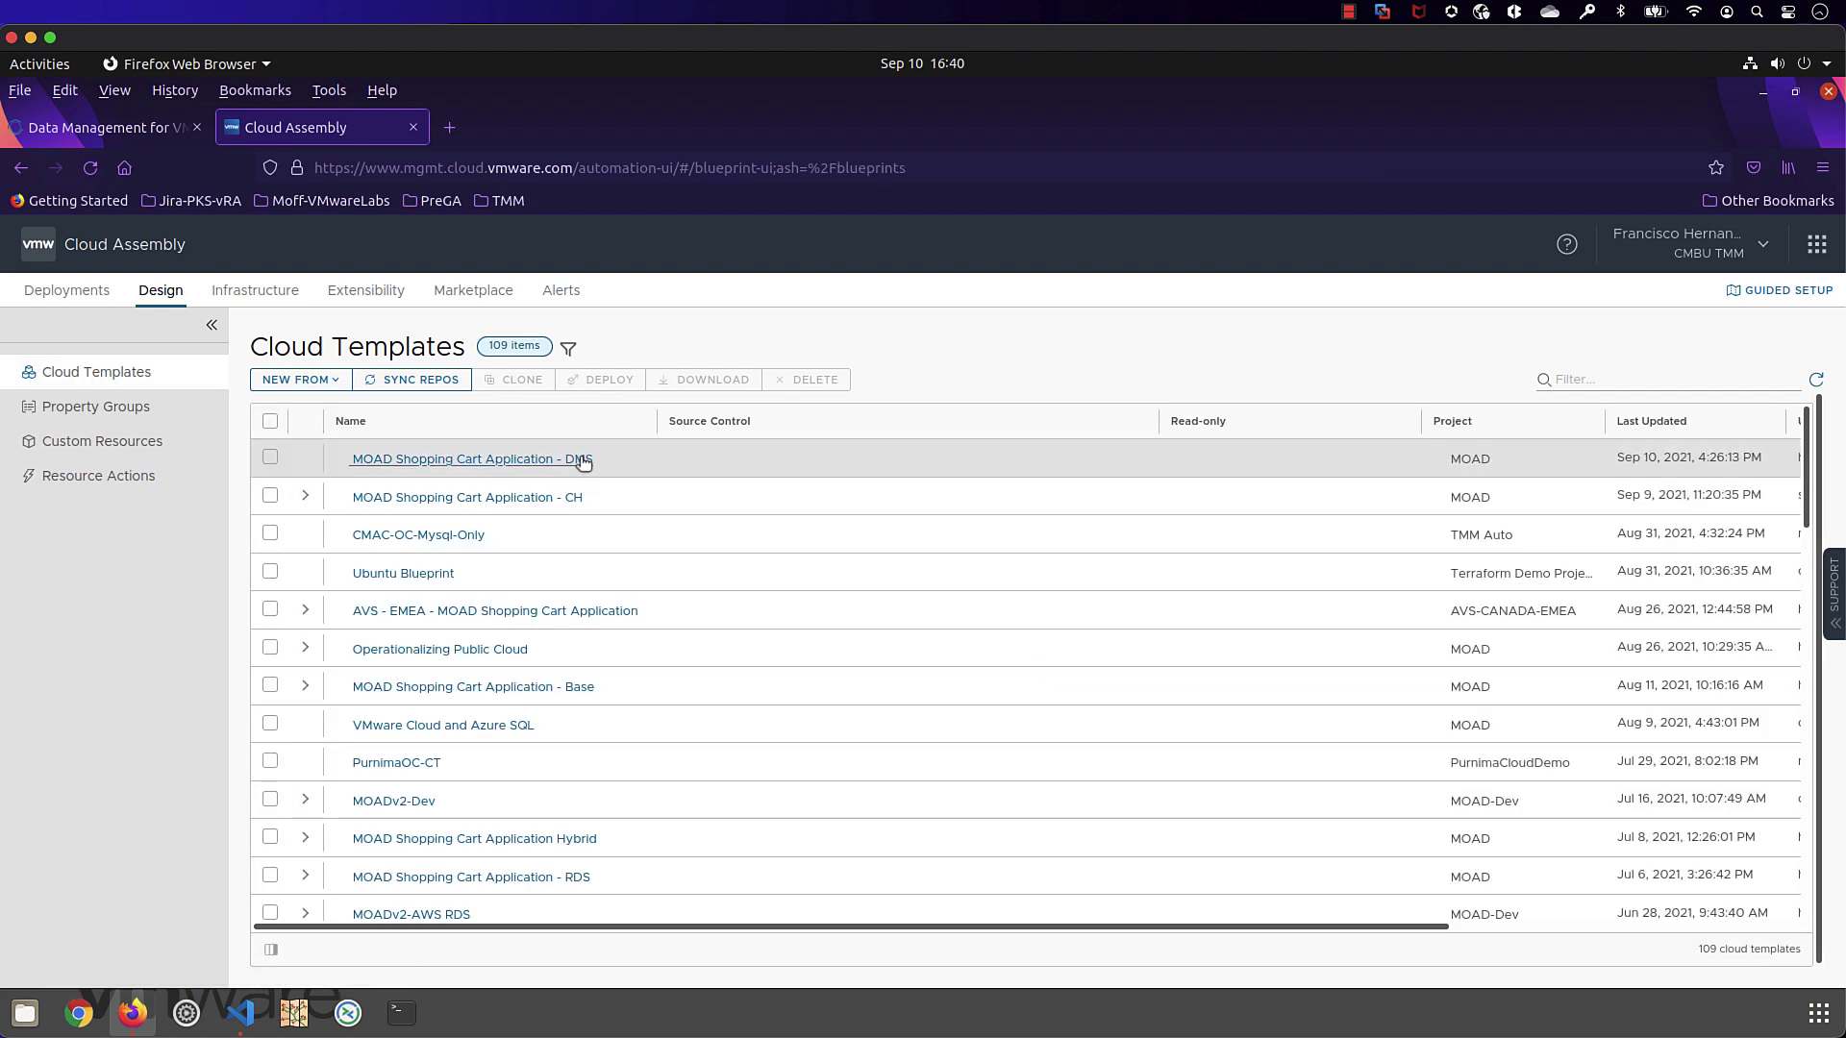
click(583, 460)
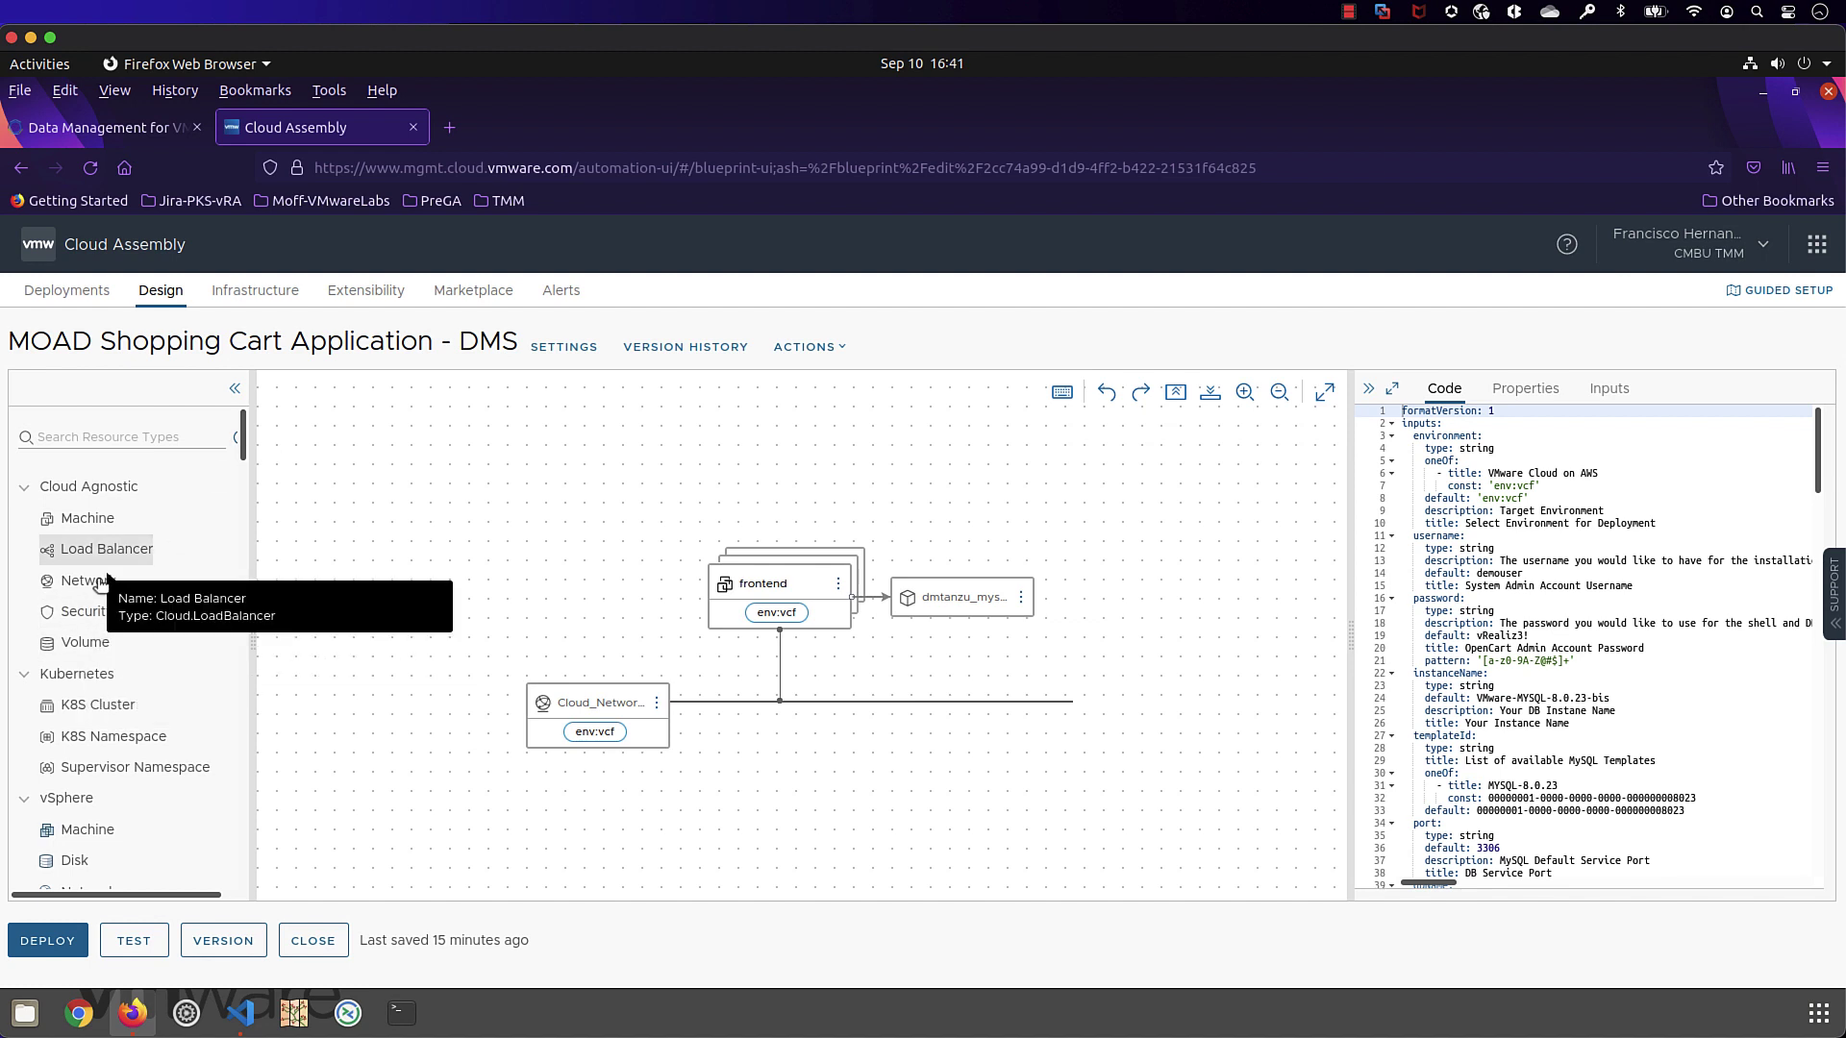
drag(242, 447, 241, 897)
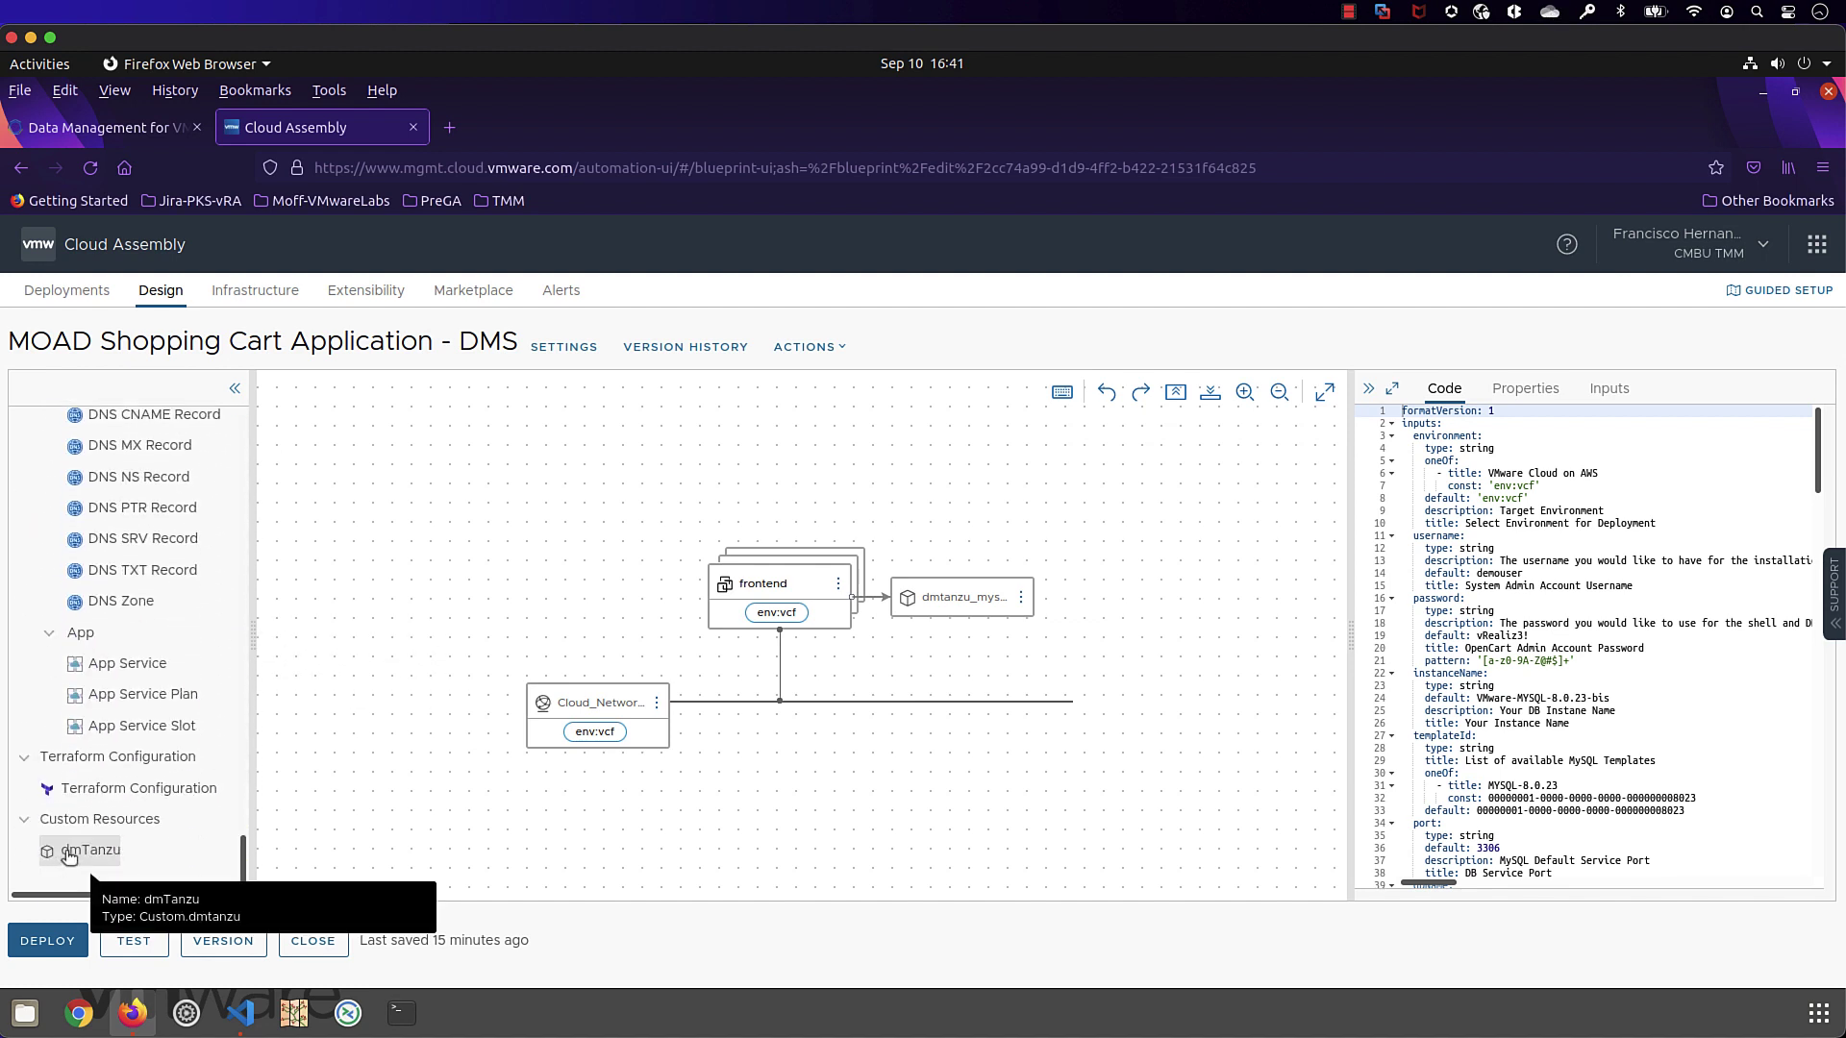
drag(90, 849, 480, 805)
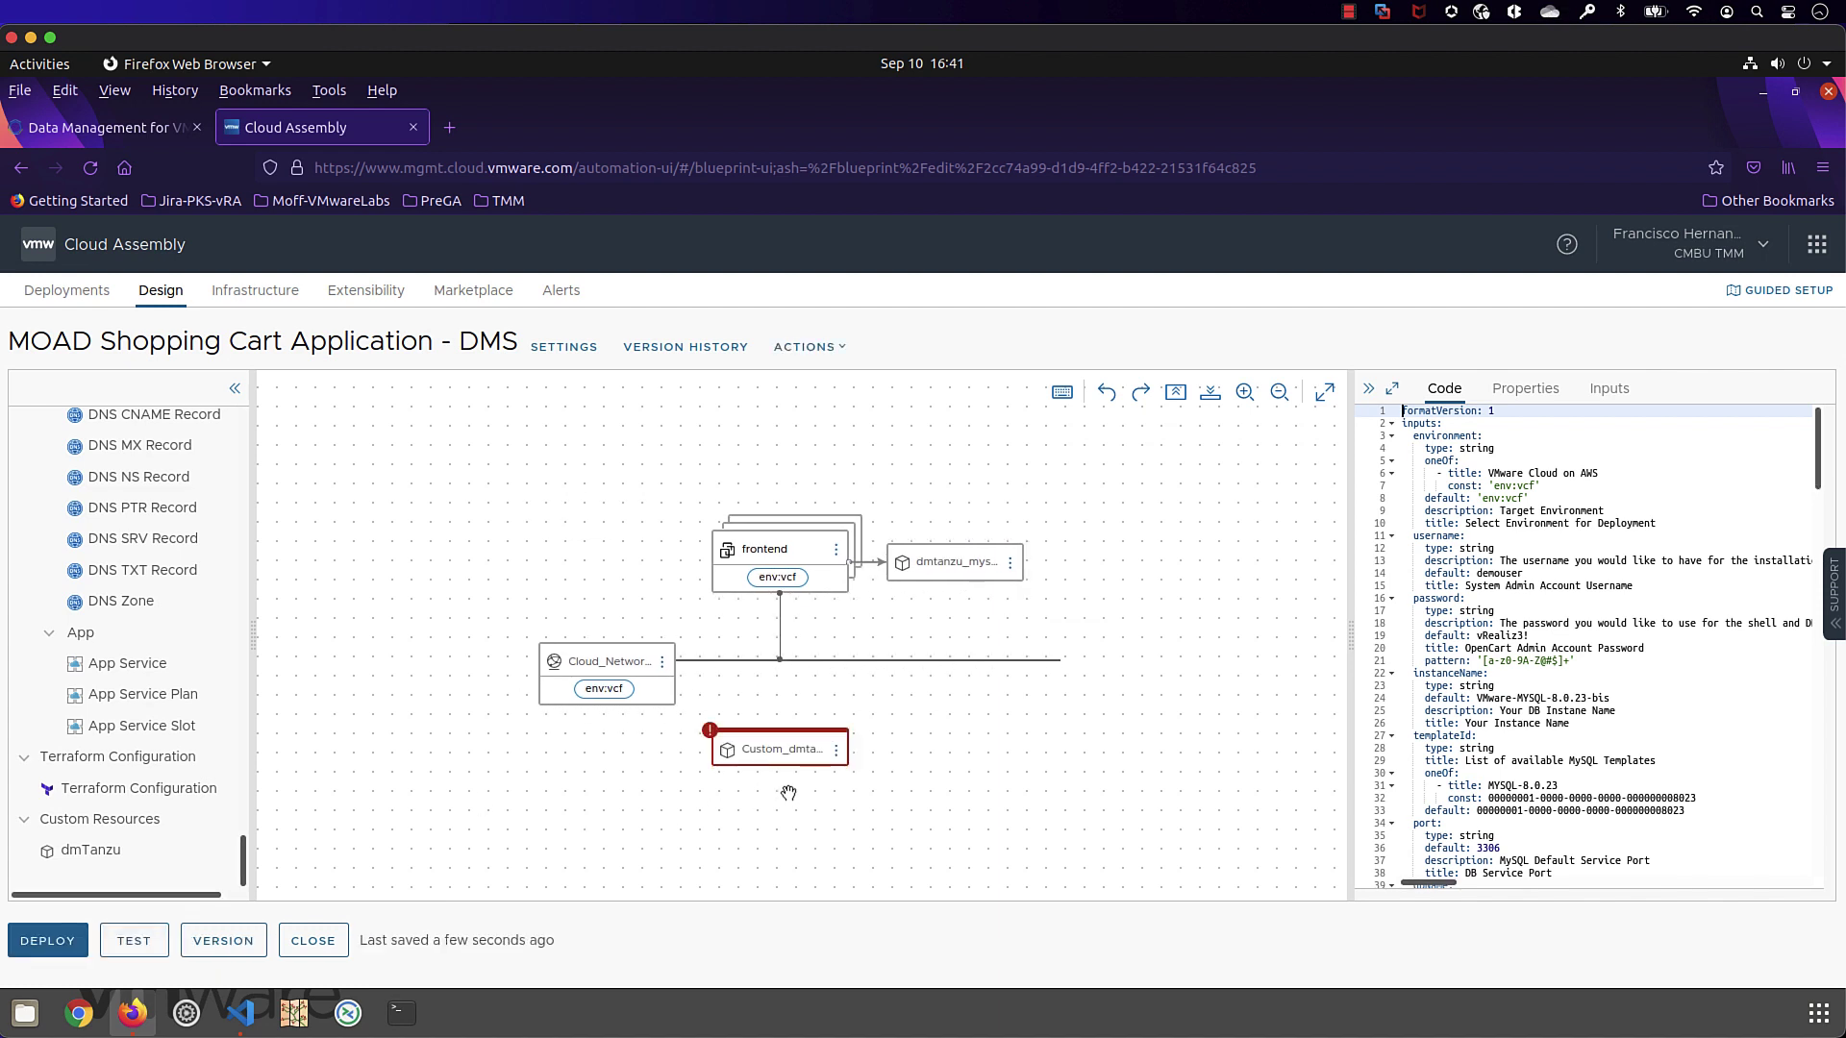
Inspect the descriptions of the port, adminUser, instanceName and dbName properties.
scroll(1596, 804, down, 20)
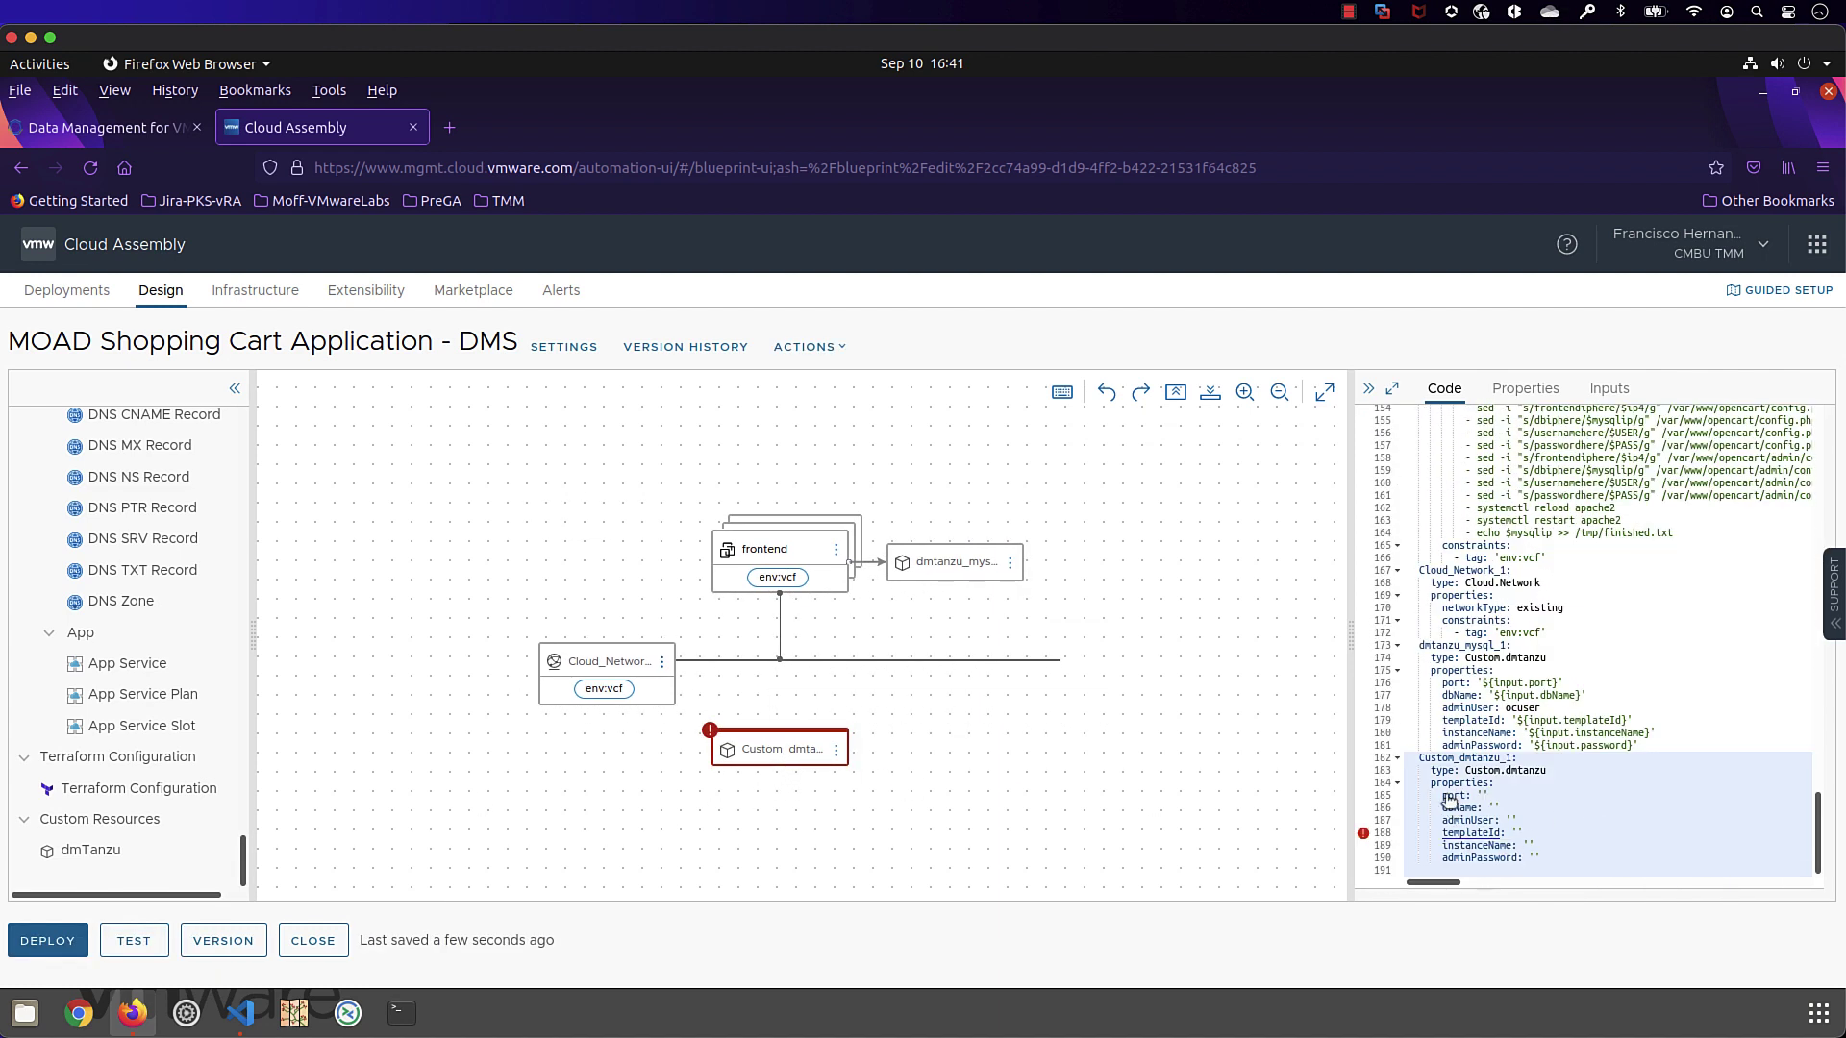
click(1448, 788)
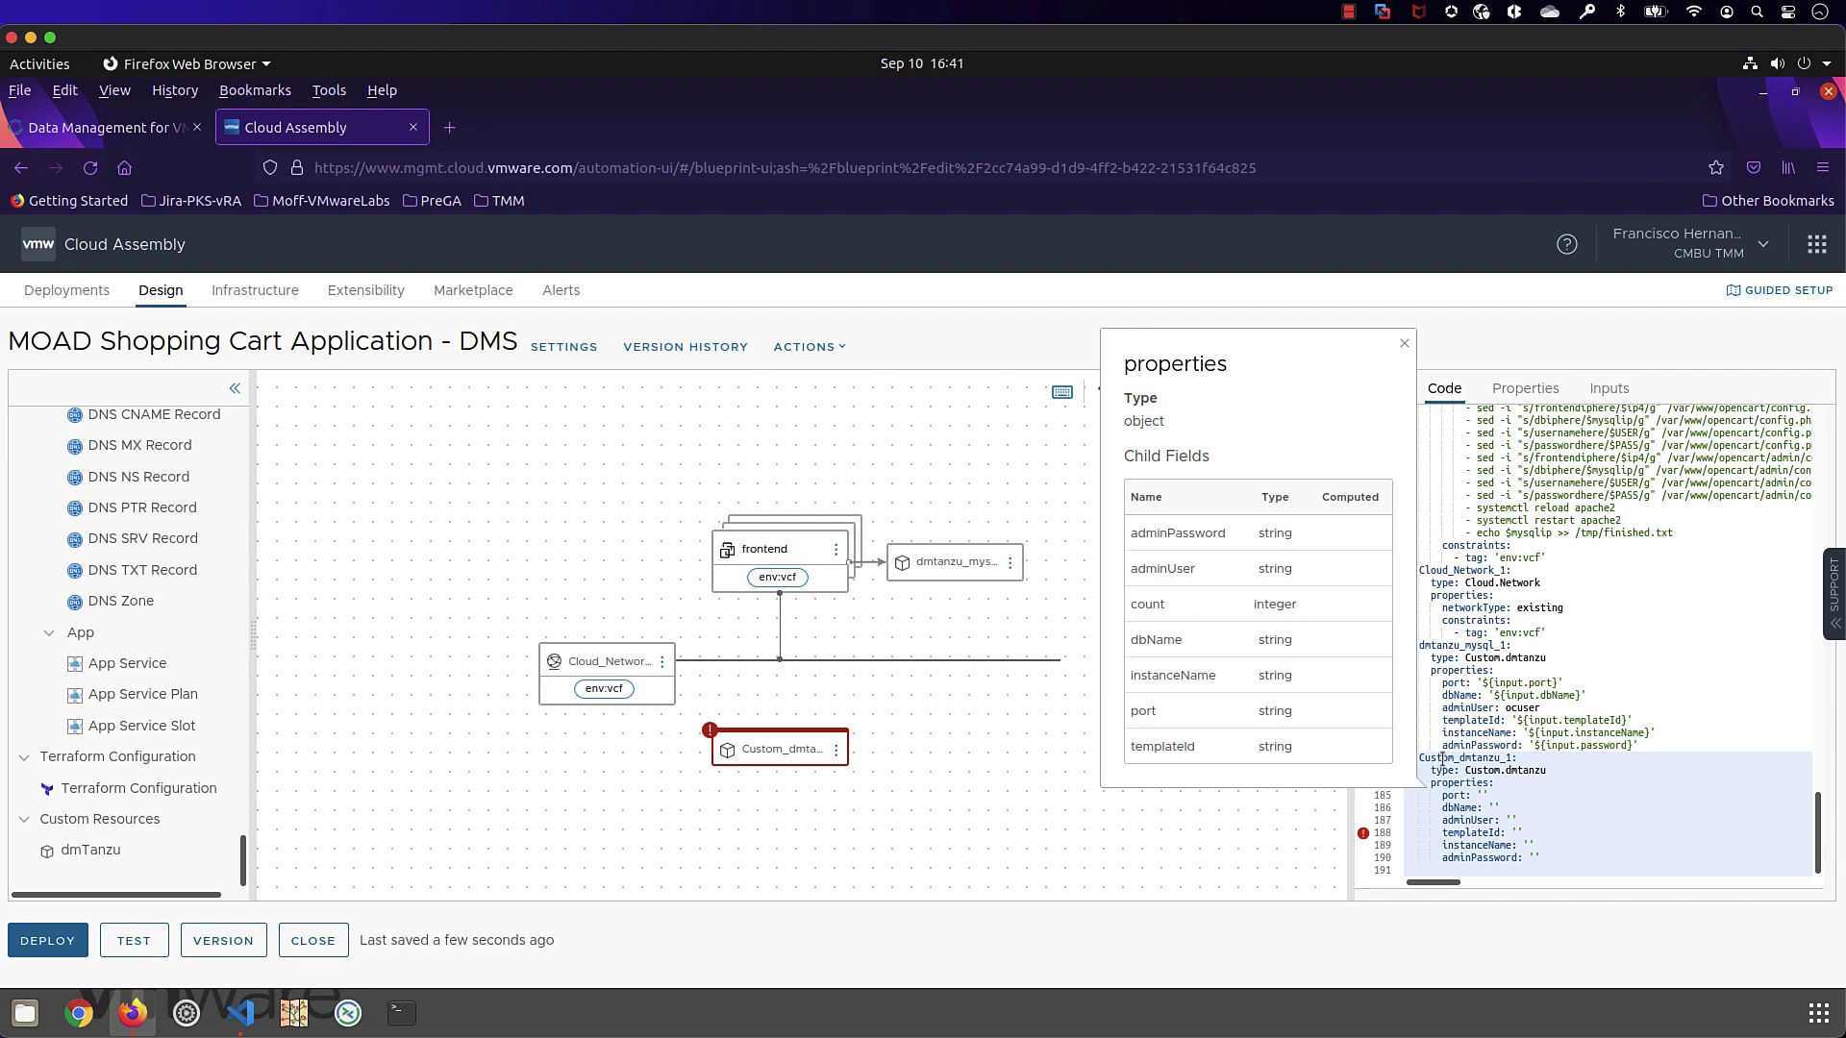
click(1454, 796)
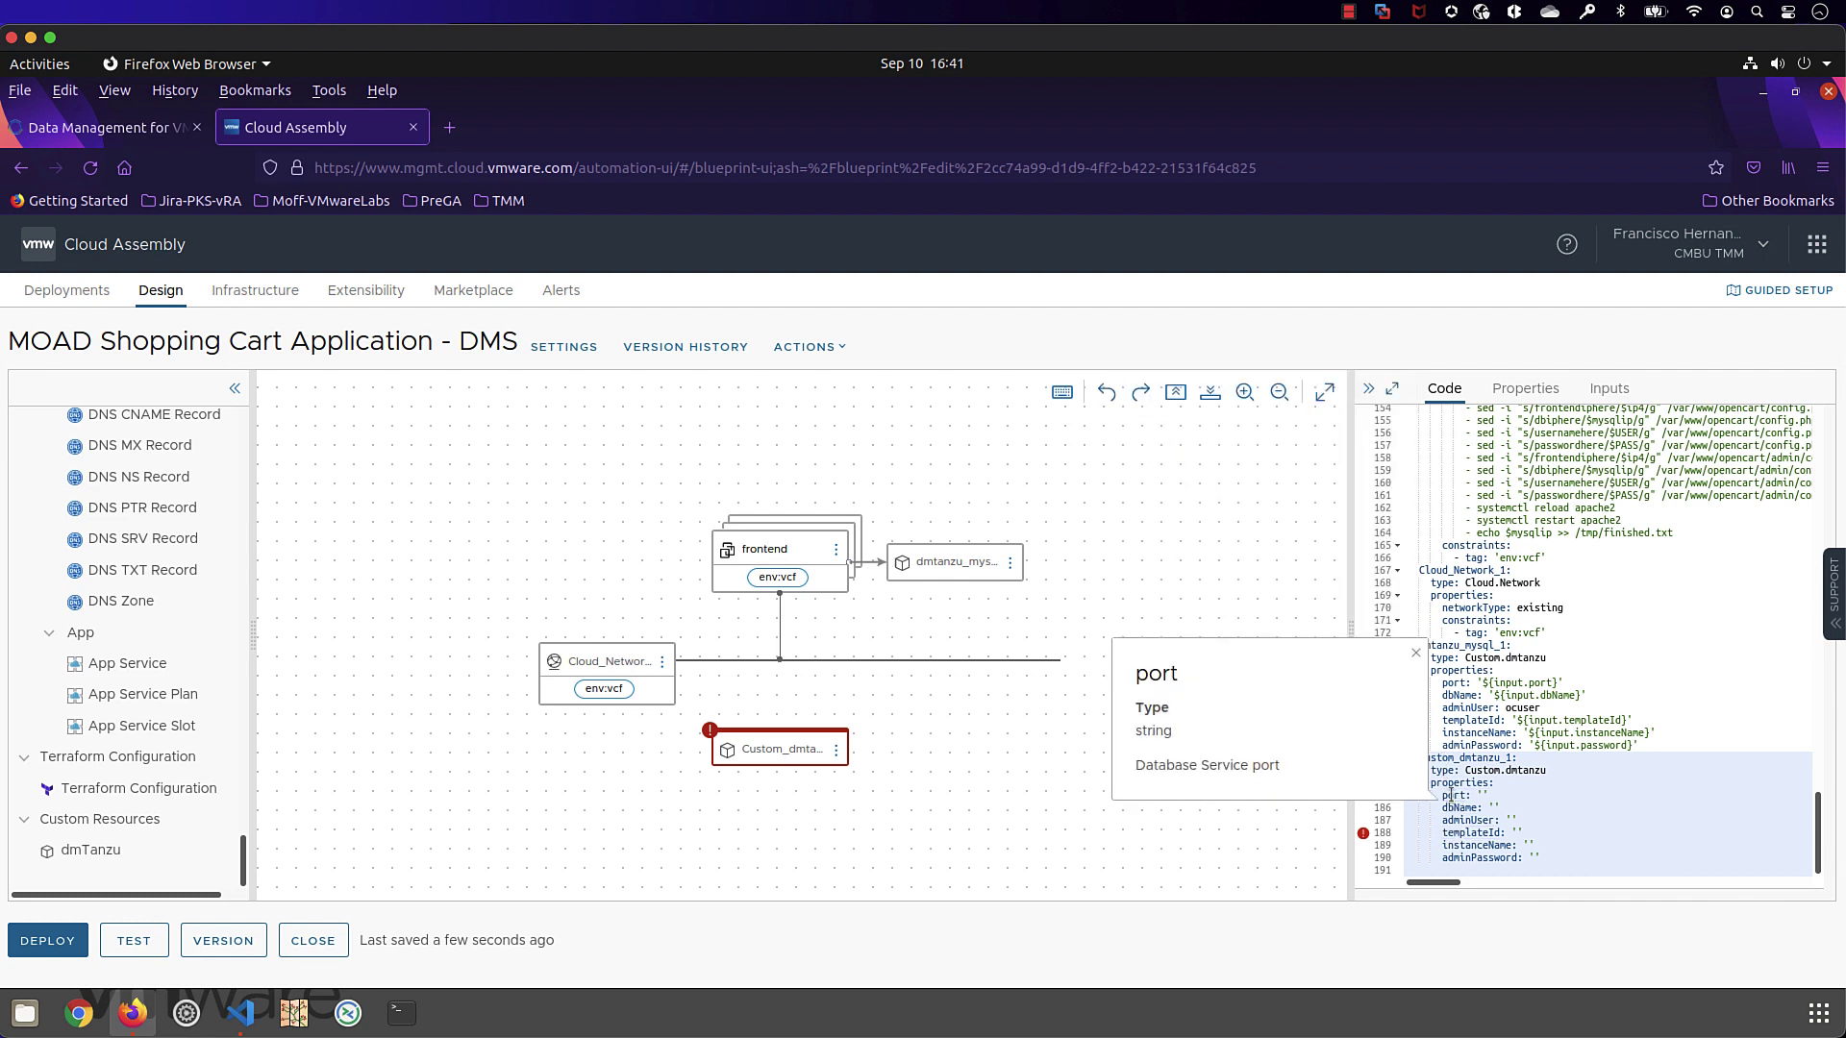
click(1460, 822)
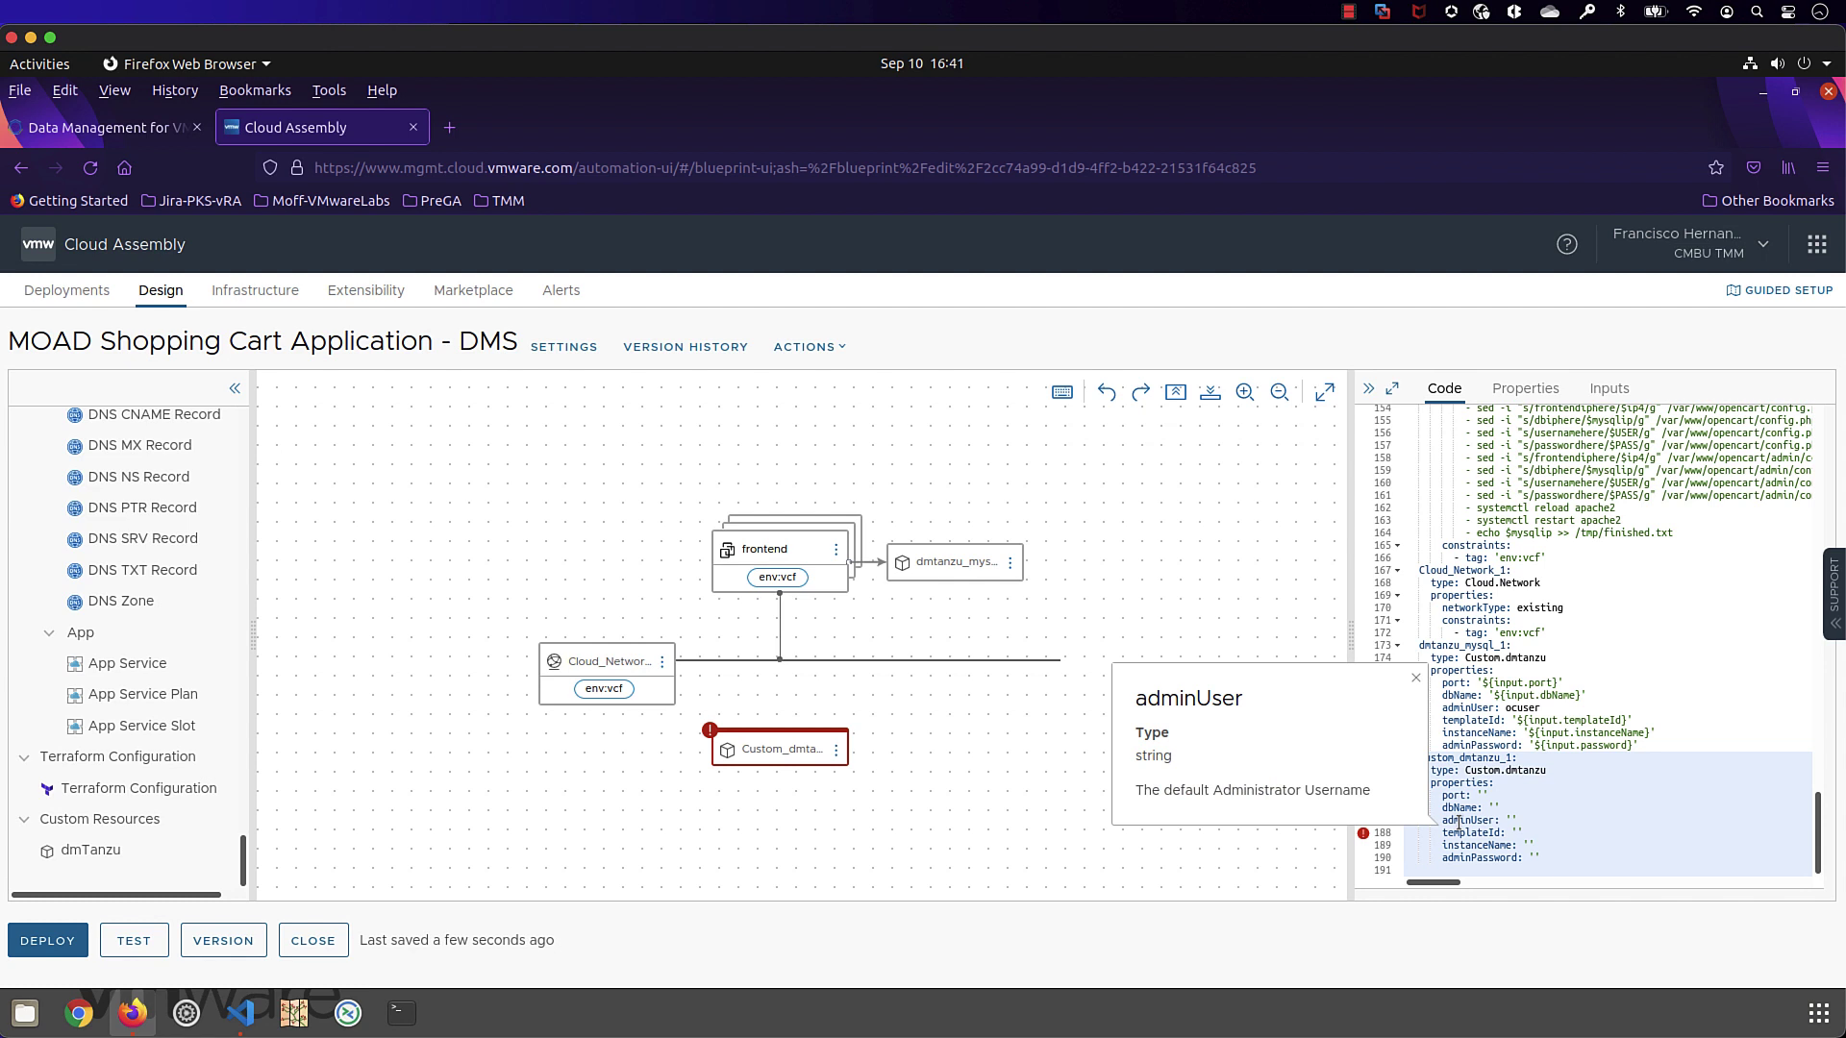
click(1471, 846)
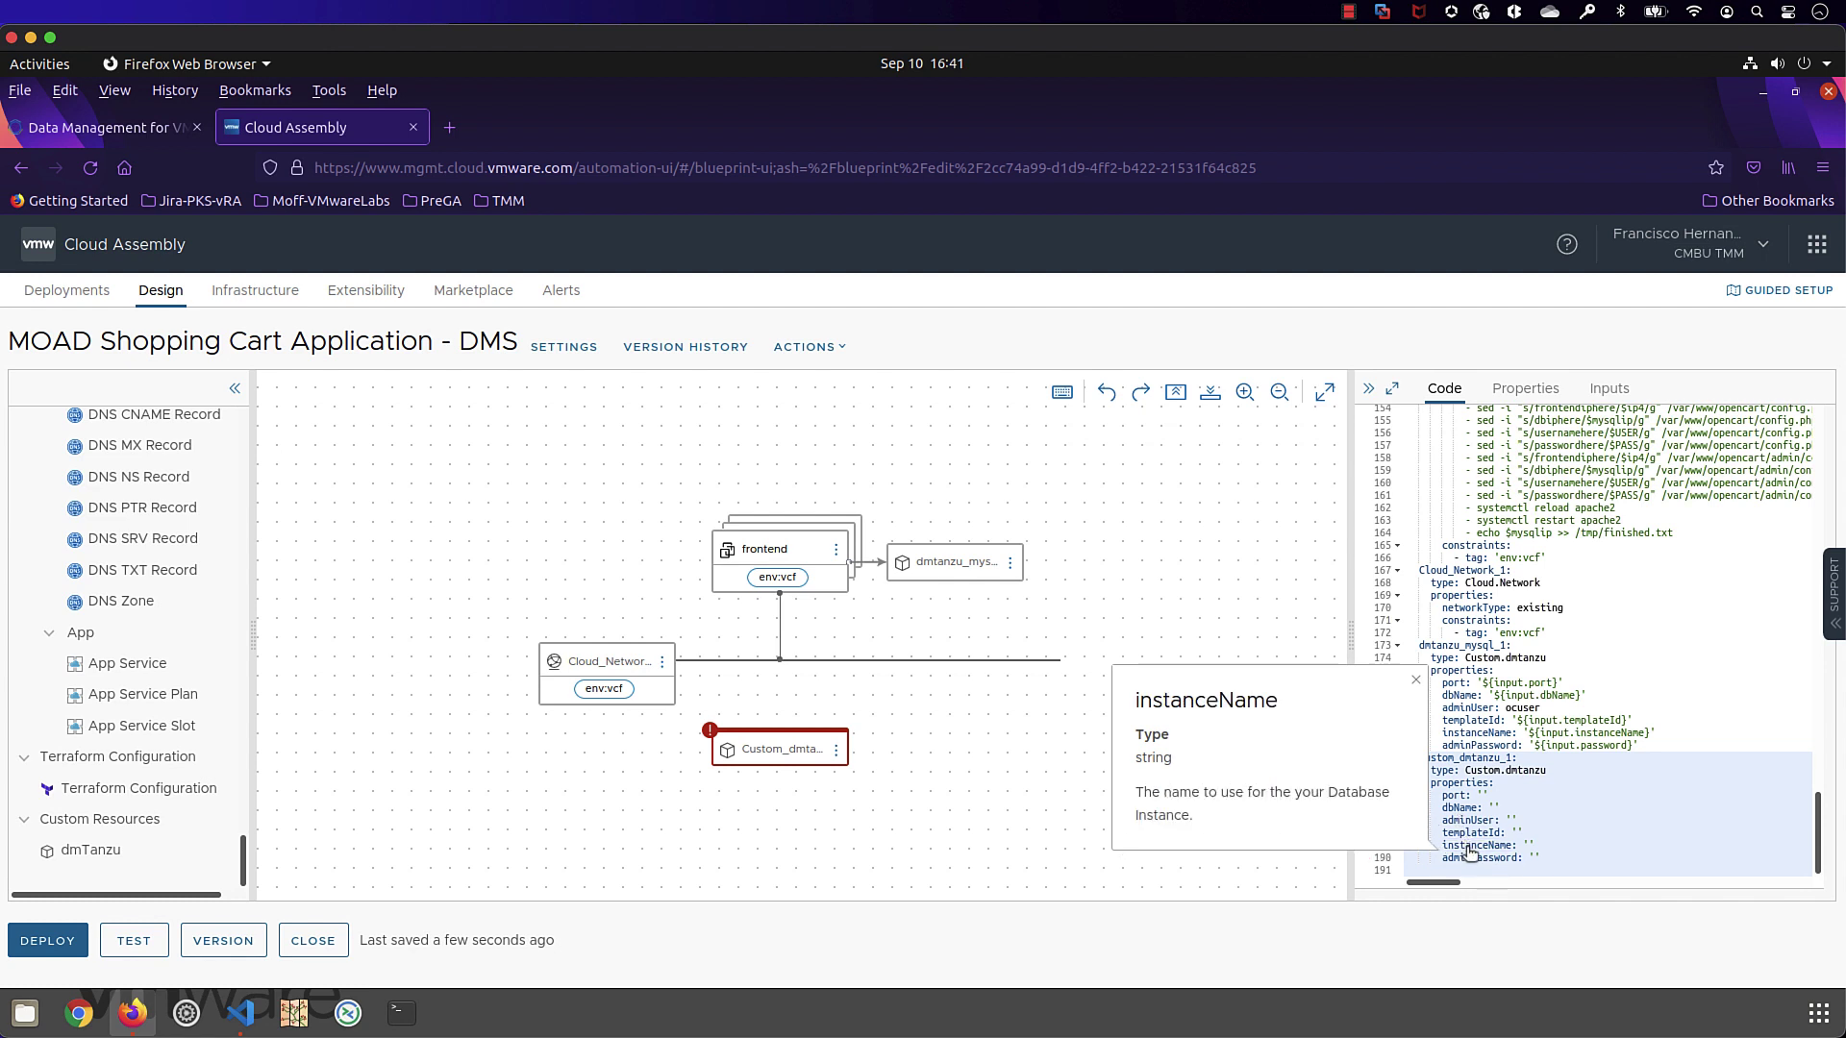
click(1456, 810)
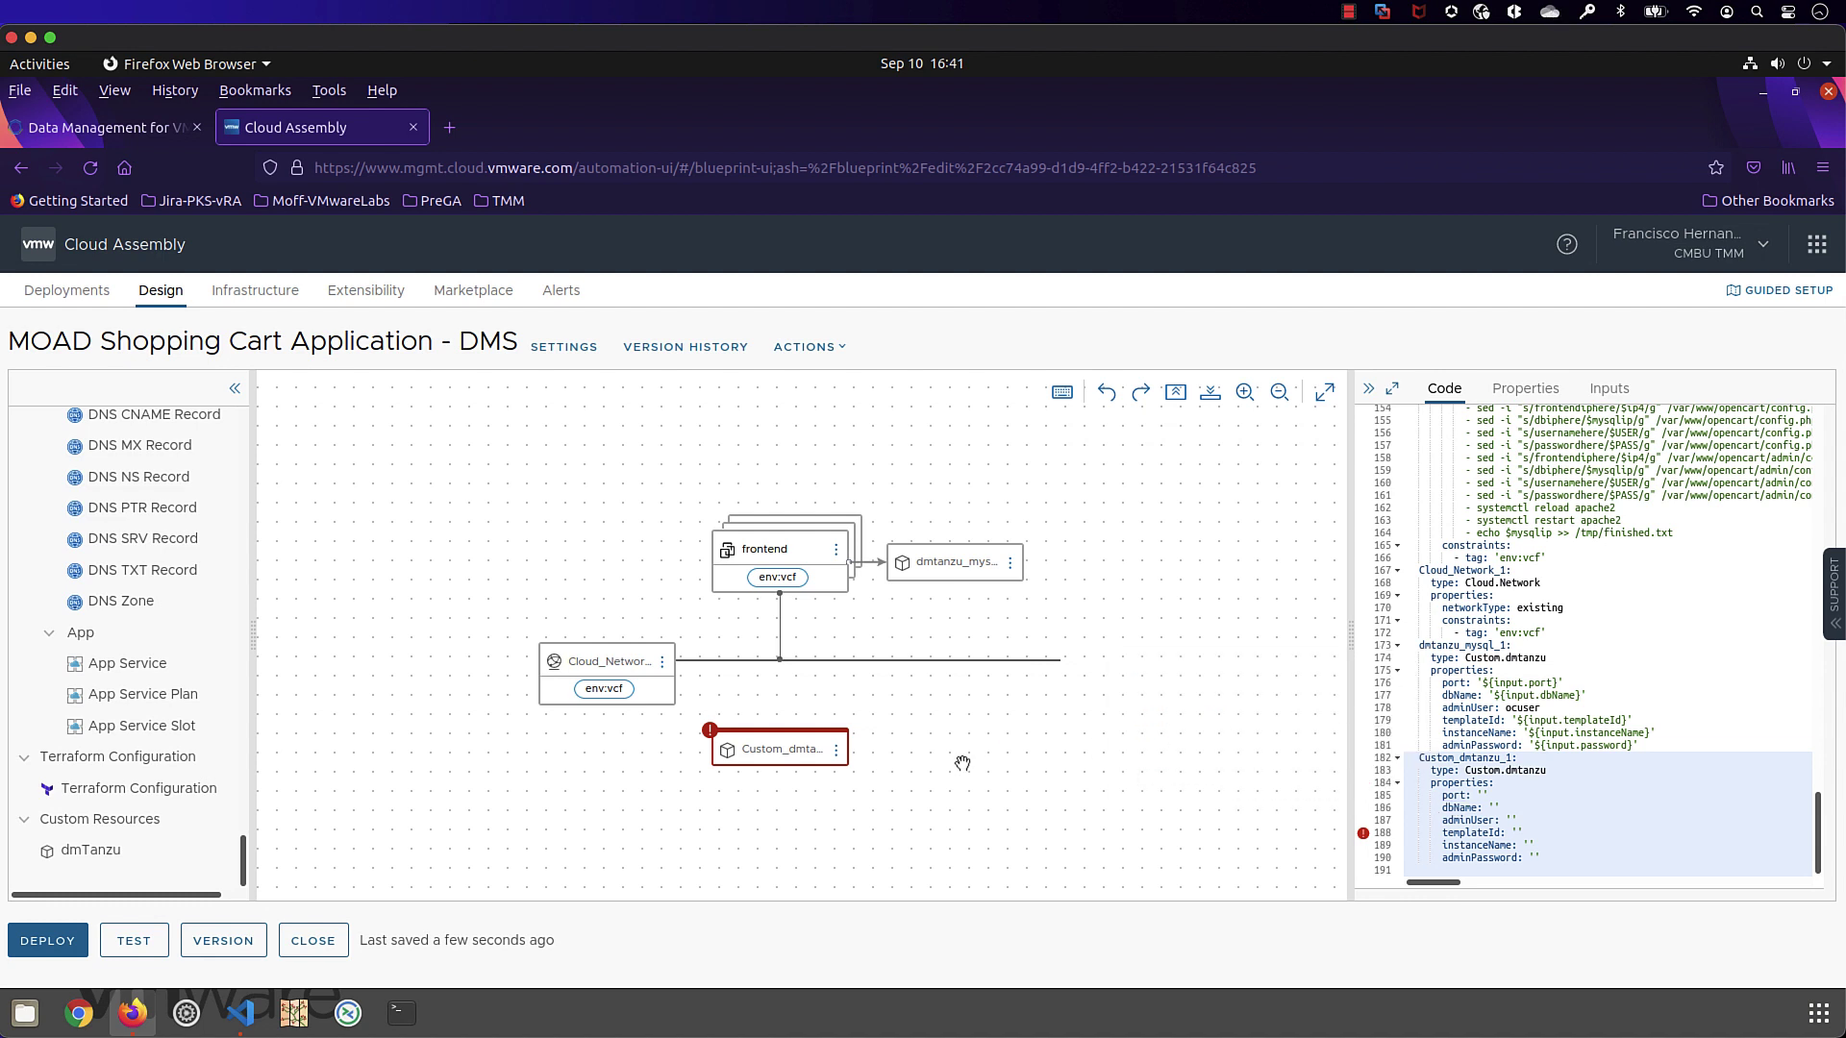
Delete the added Custom_dmtanzu_1 resource and widen the Code pane on dmtanzu_mysql_1.
click(835, 749)
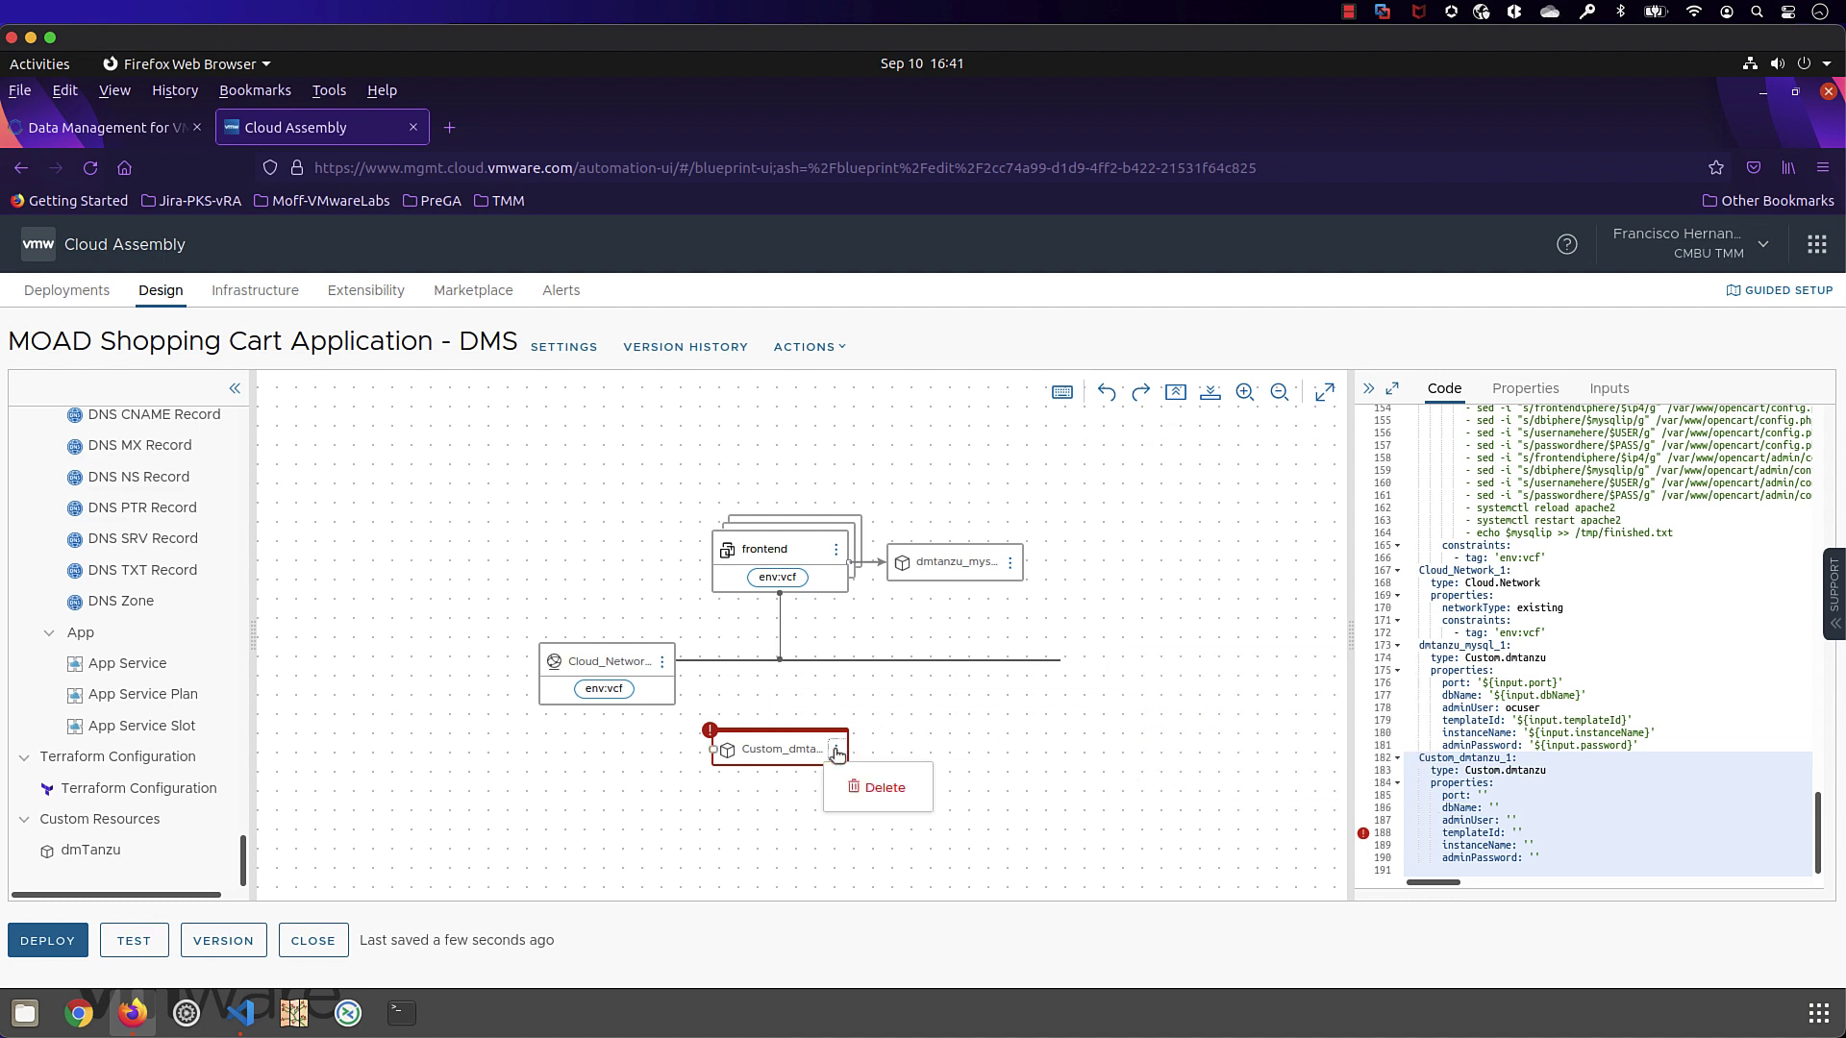
click(876, 787)
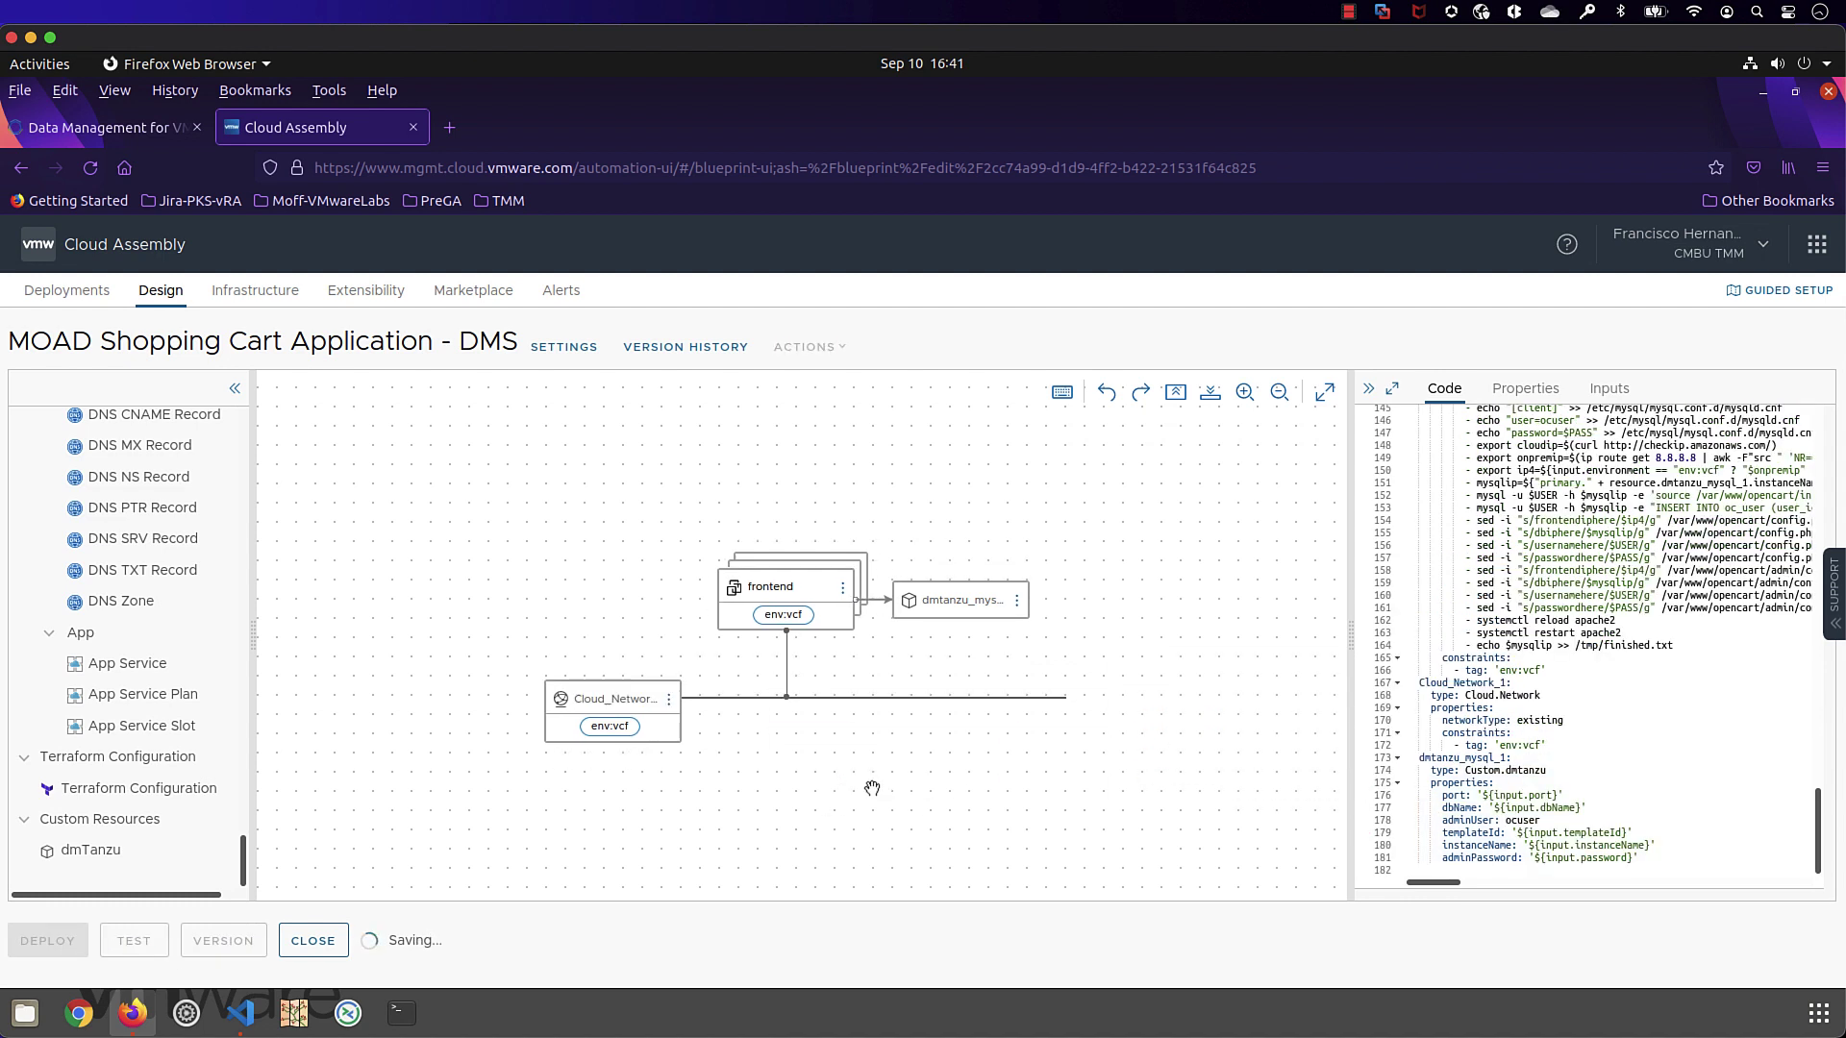
click(963, 604)
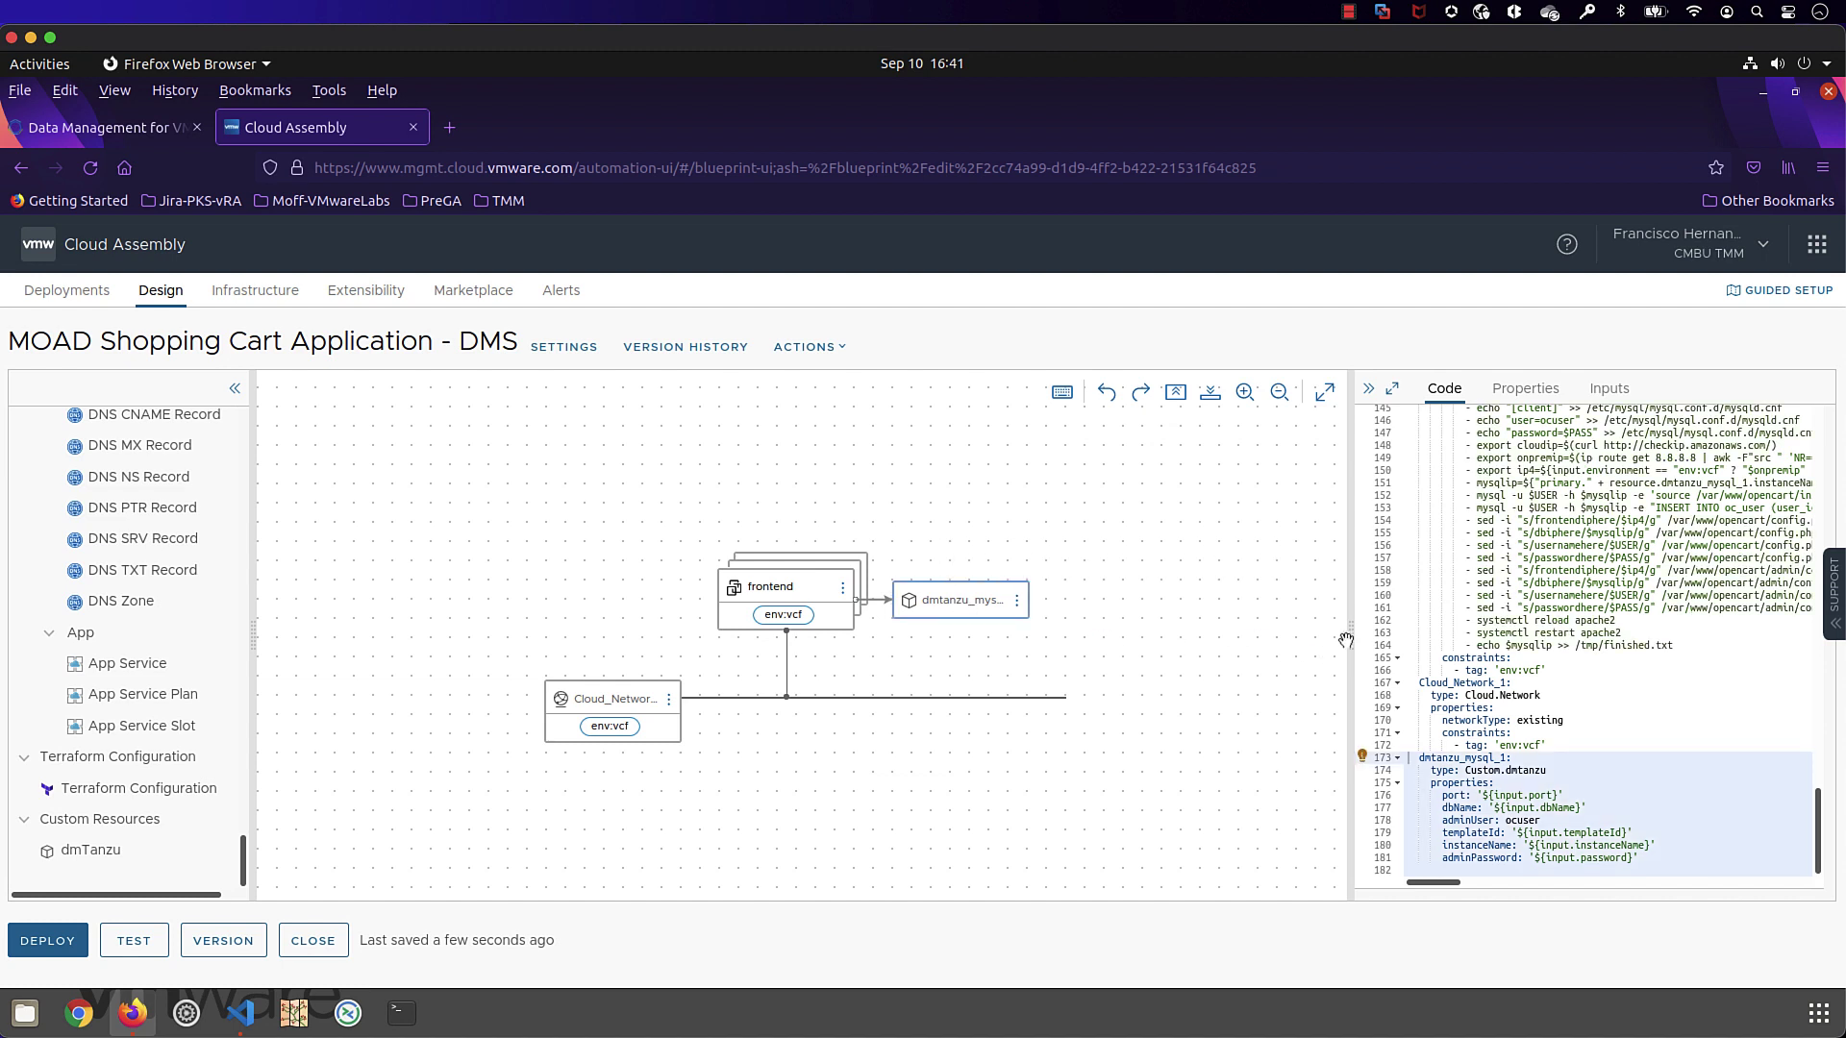
drag(1342, 642, 1175, 655)
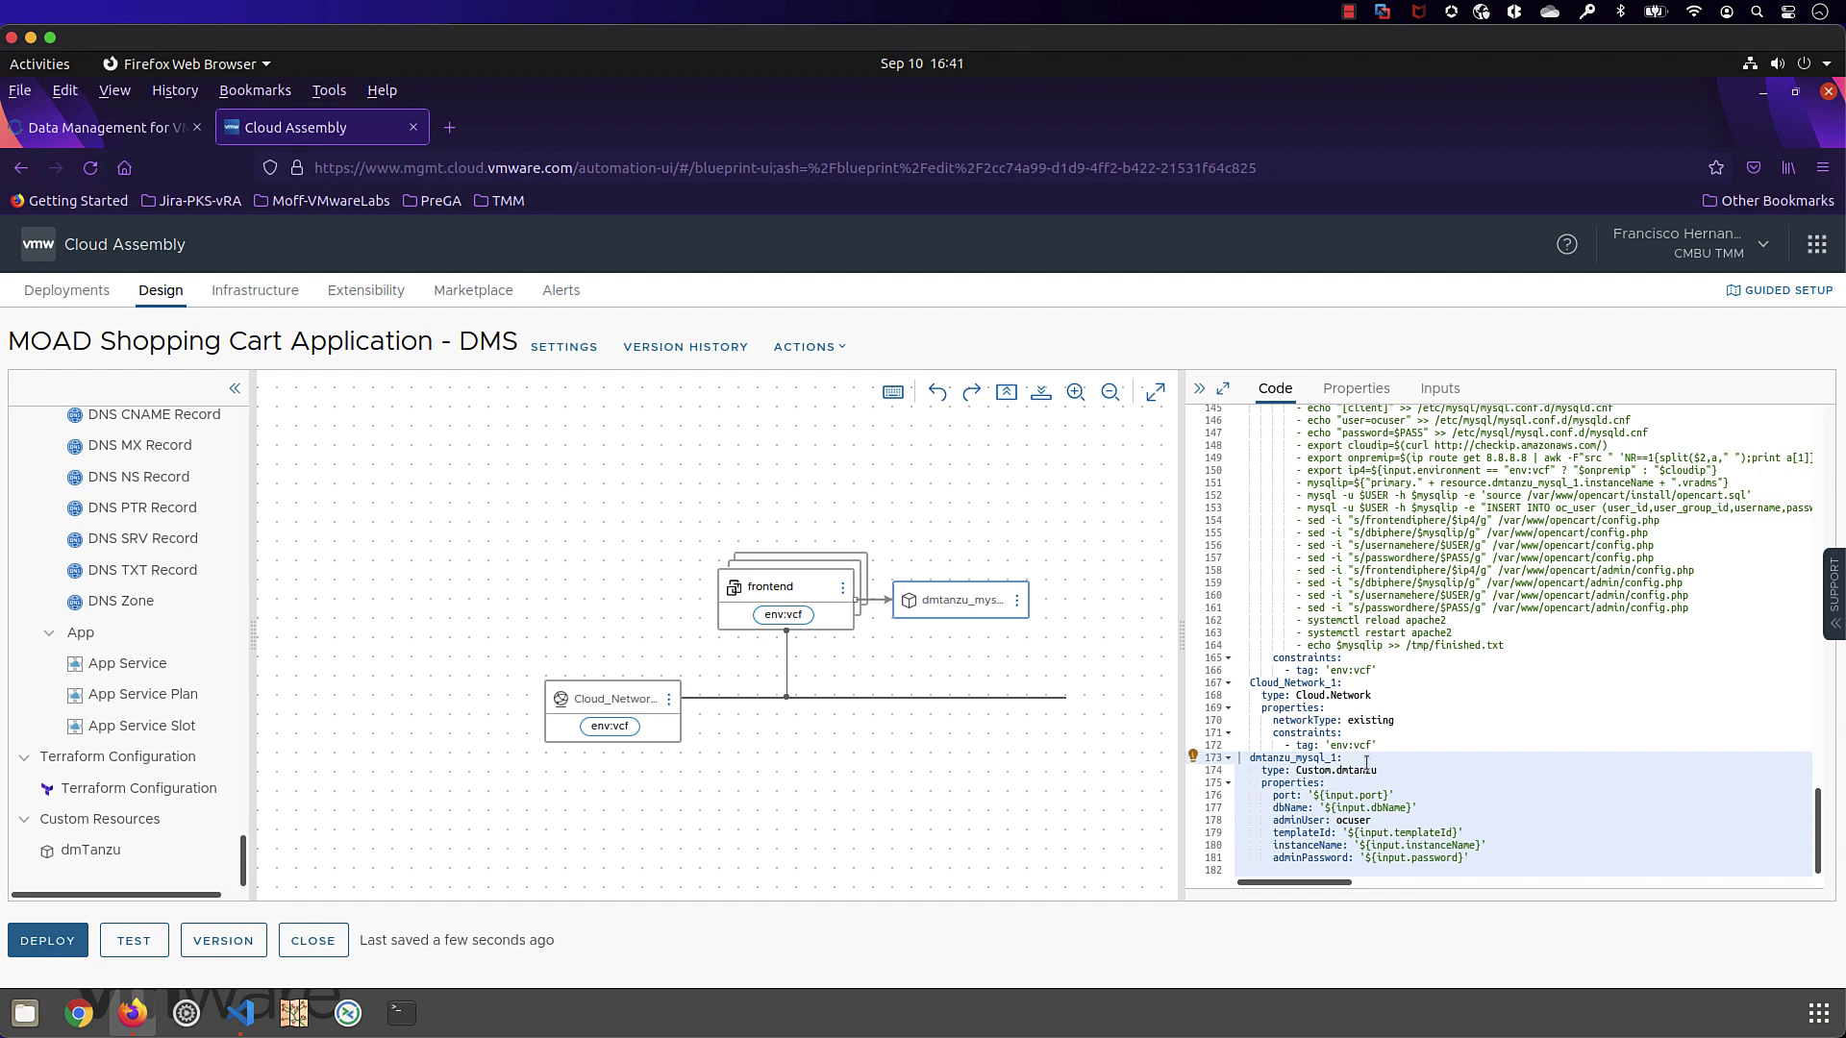
drag(1819, 844, 1774, 430)
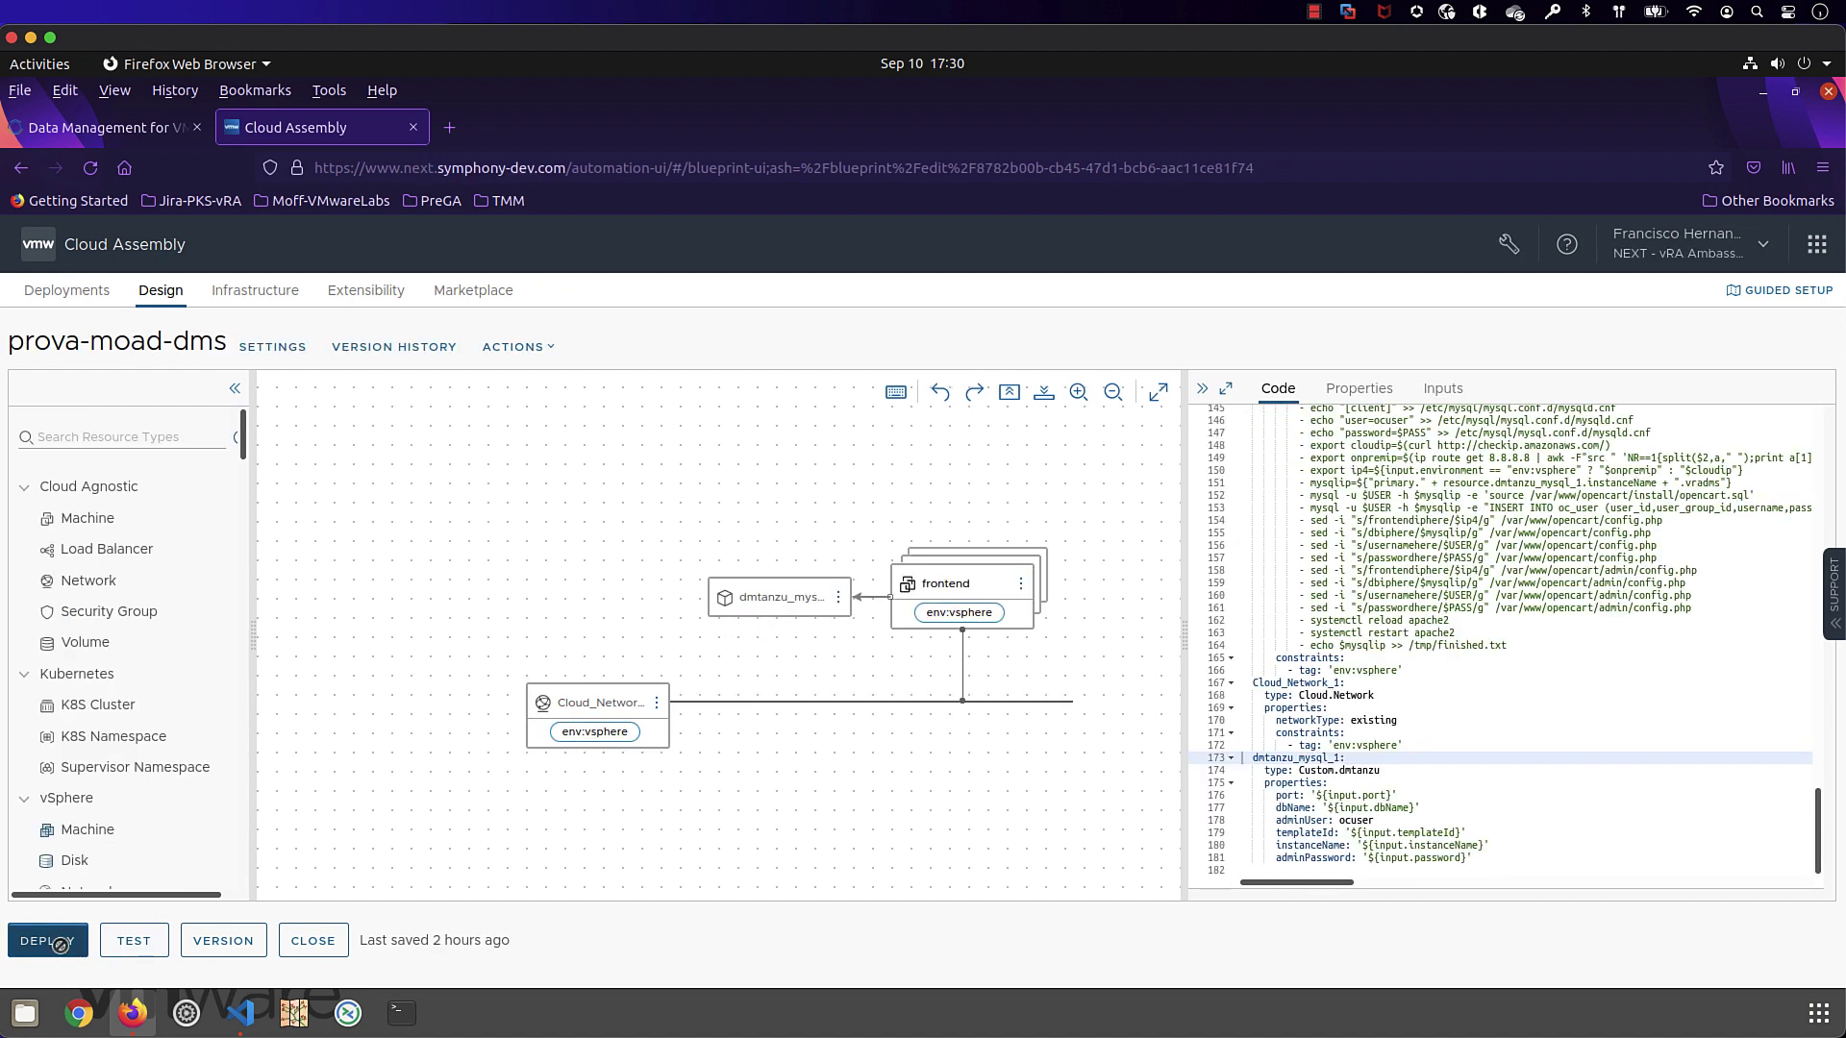
Deploy the prova-moad-dms template as 'My Demo Recording' with instance name VMware-MYSQL-8.0.23-95.
click(47, 940)
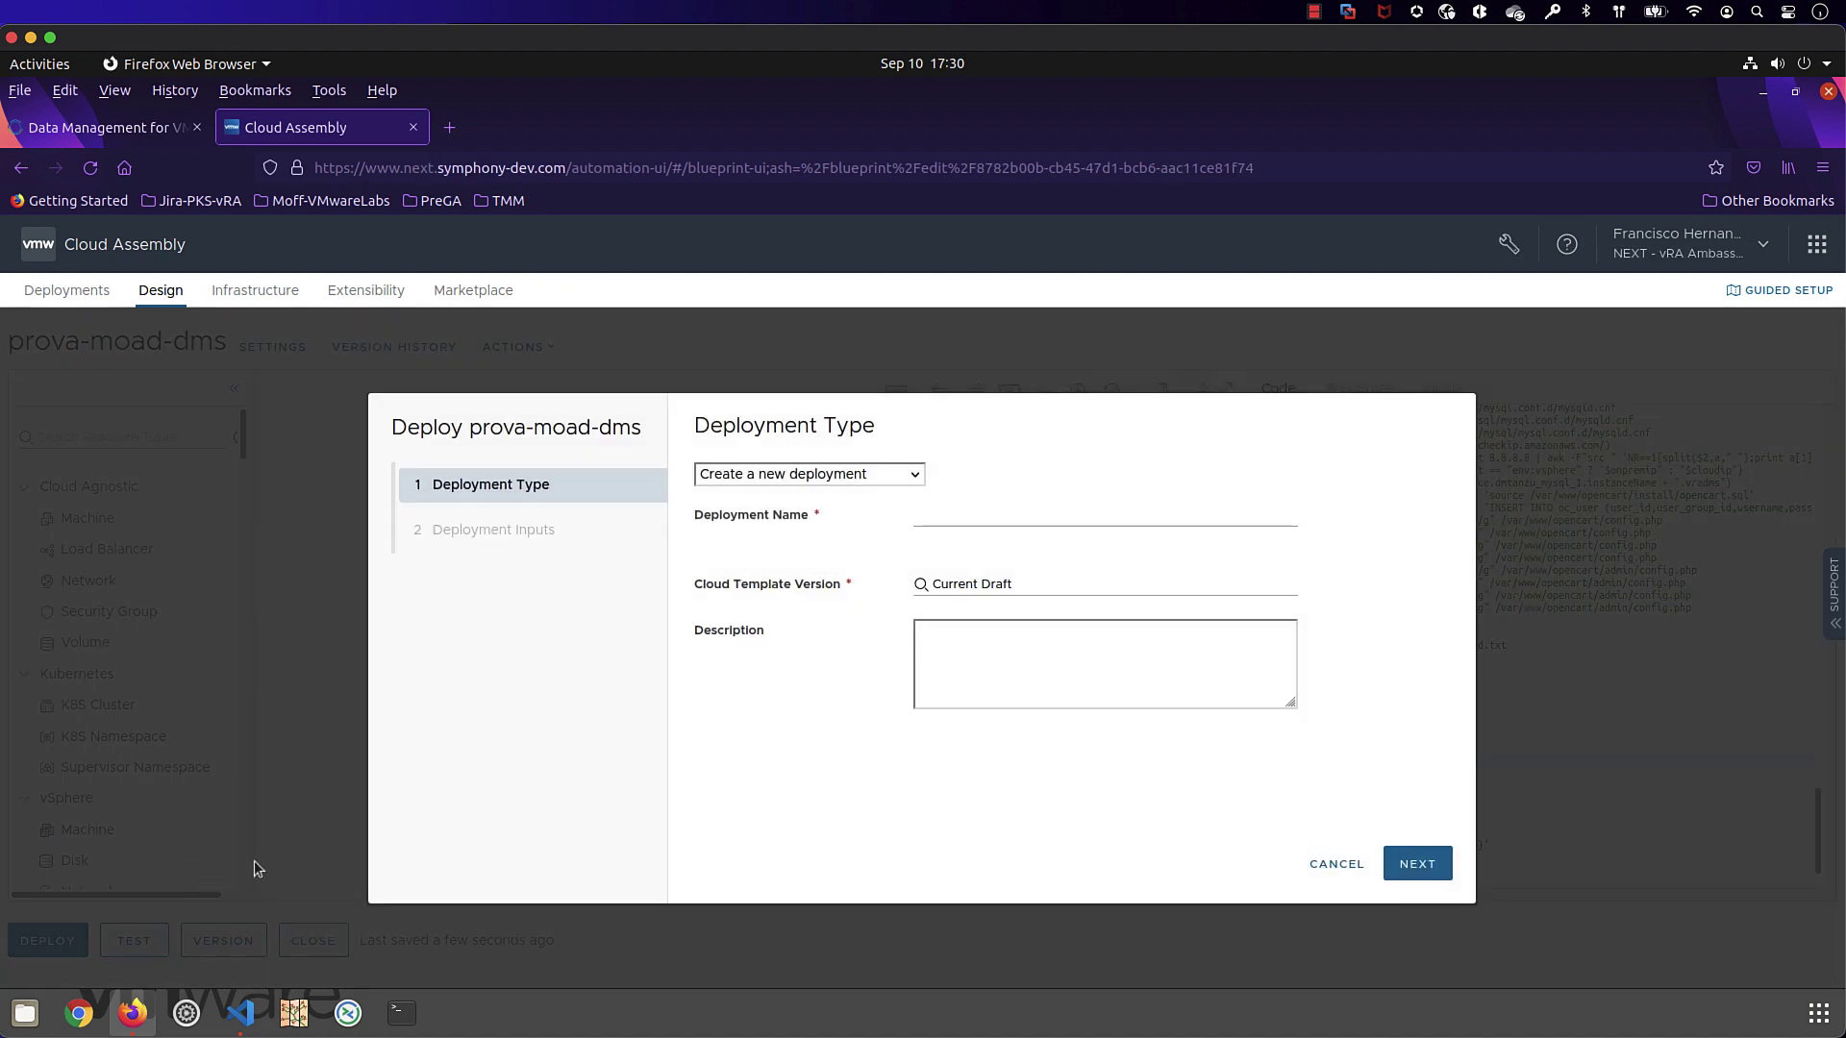
click(950, 520)
text(My Demo Recording)
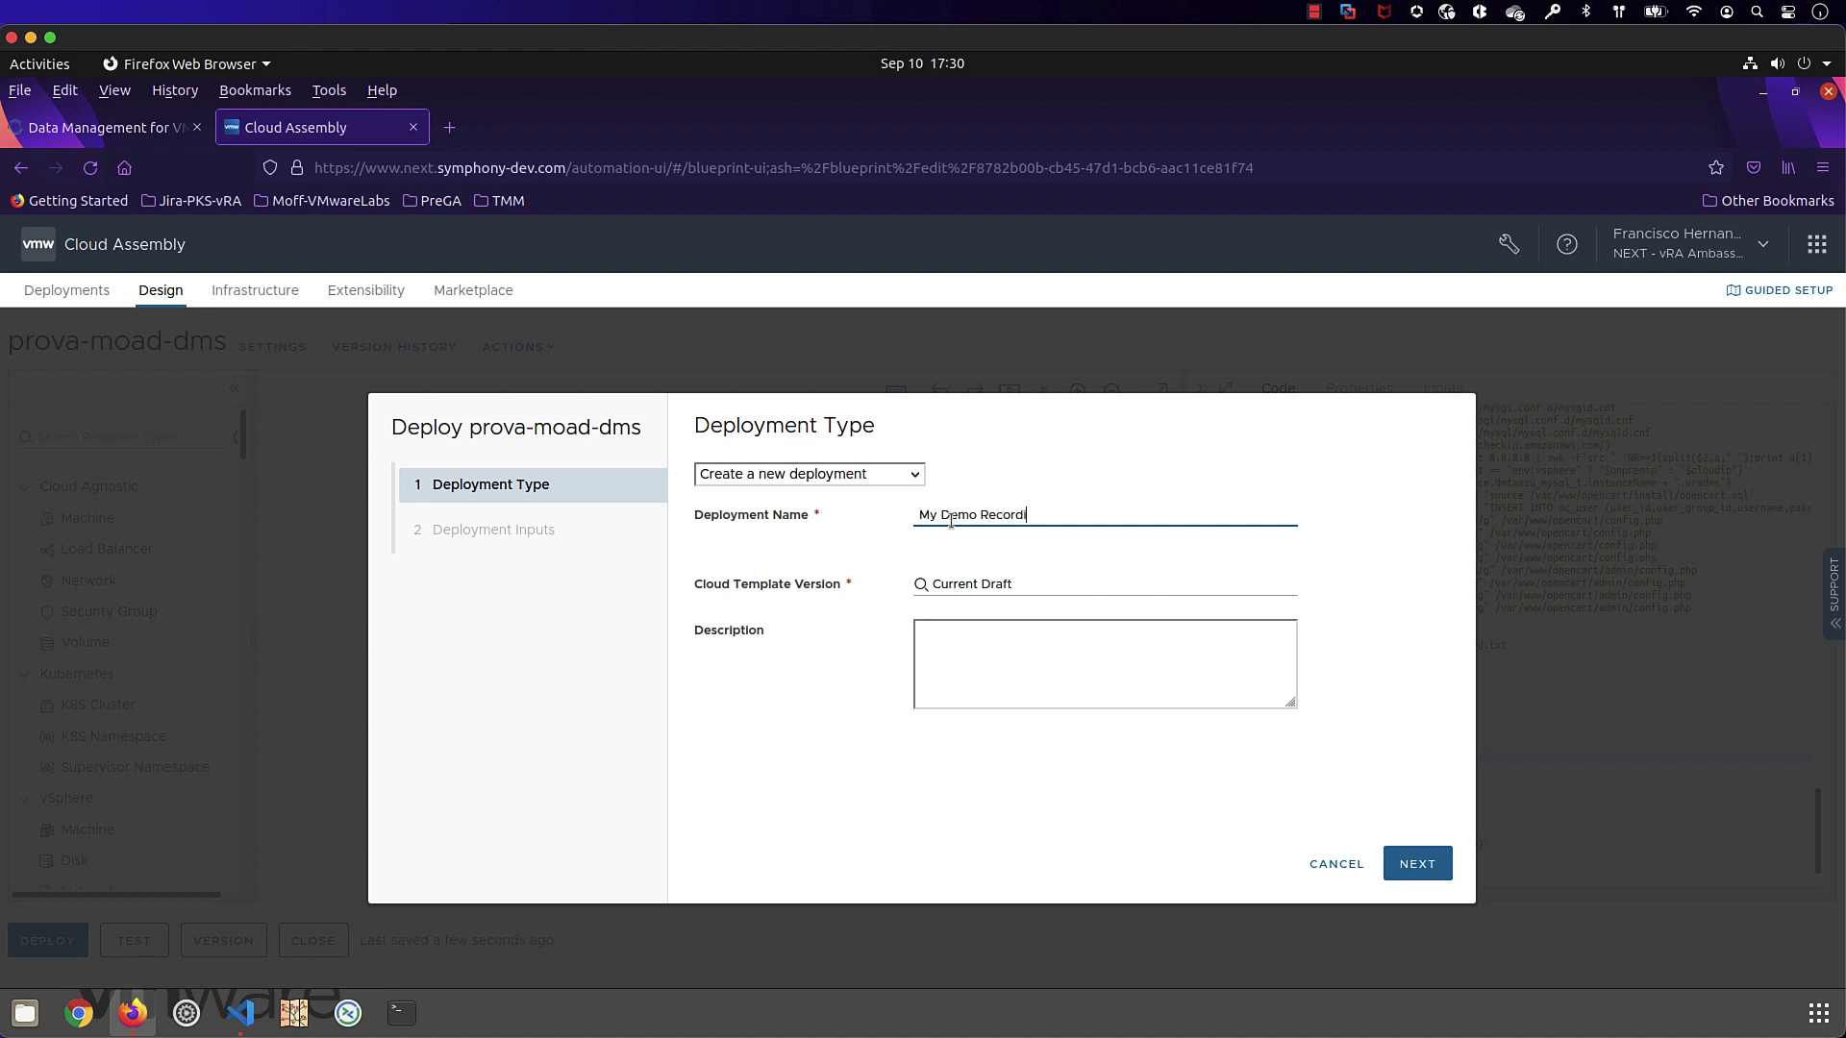
click(1418, 864)
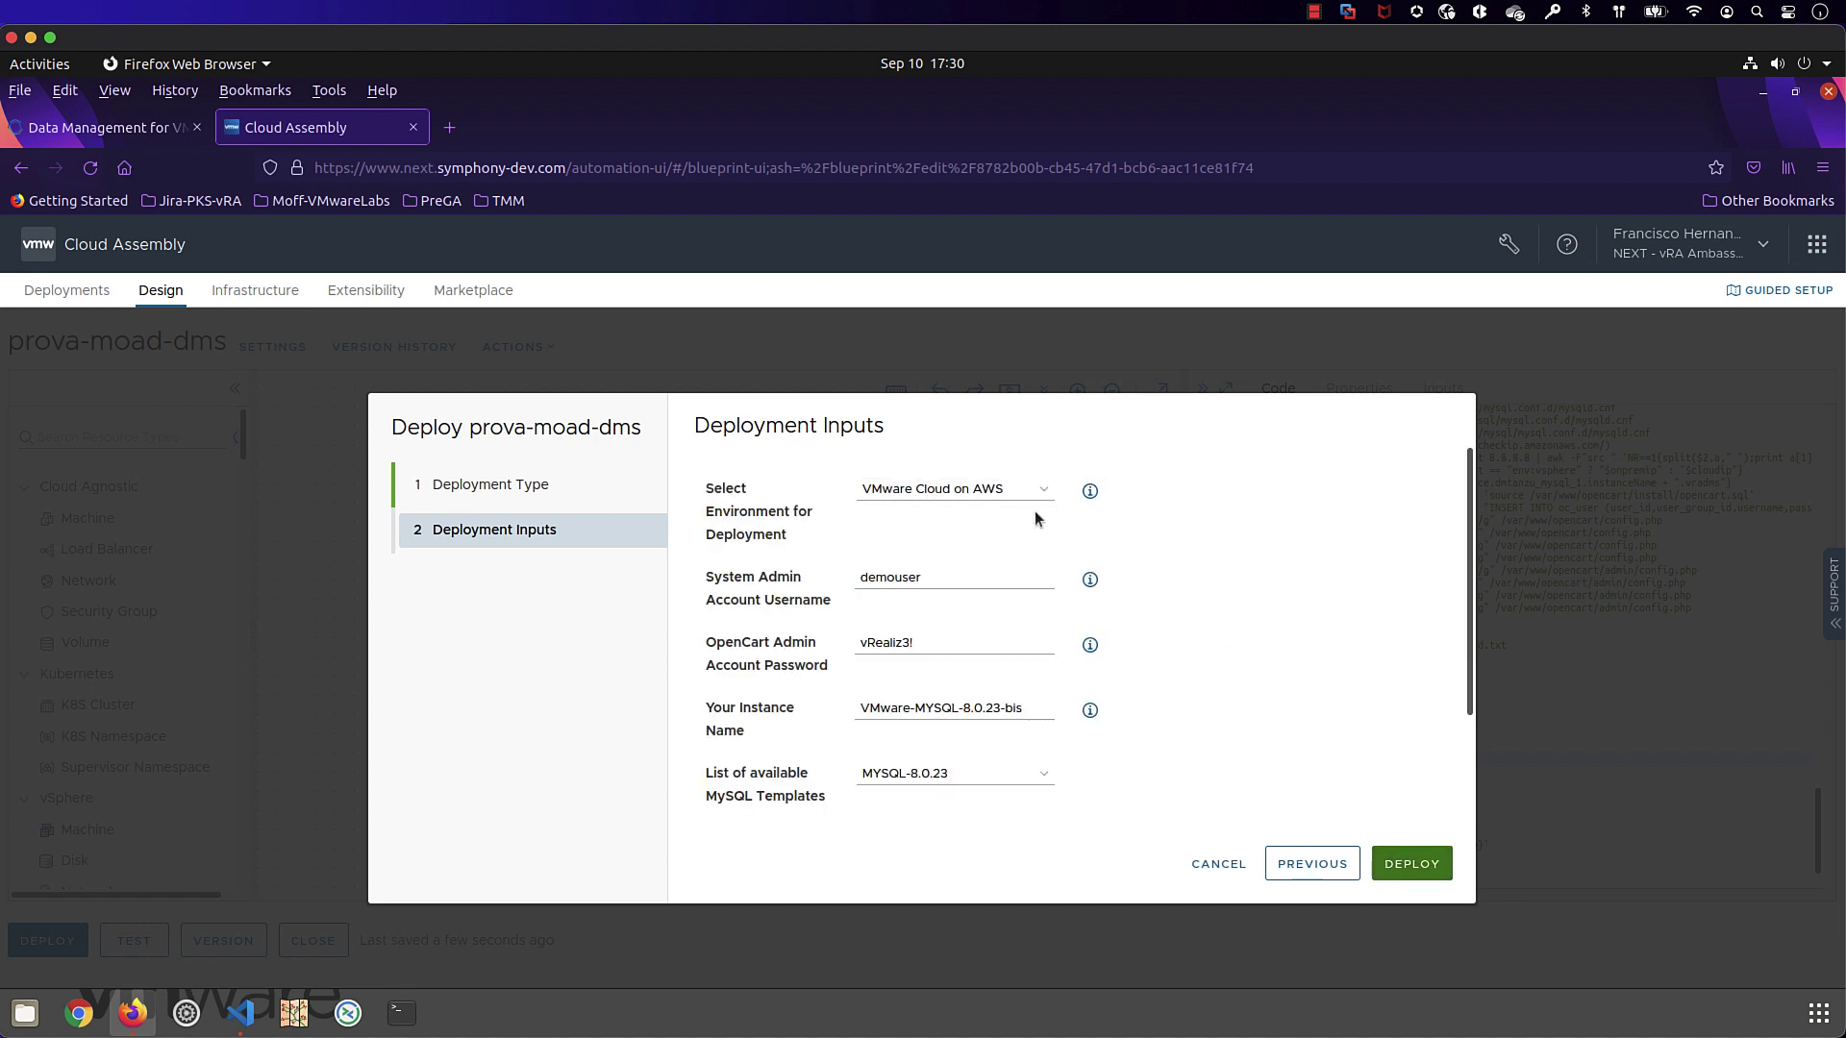
drag(1023, 706, 1008, 707)
scroll(1174, 725, down, 2)
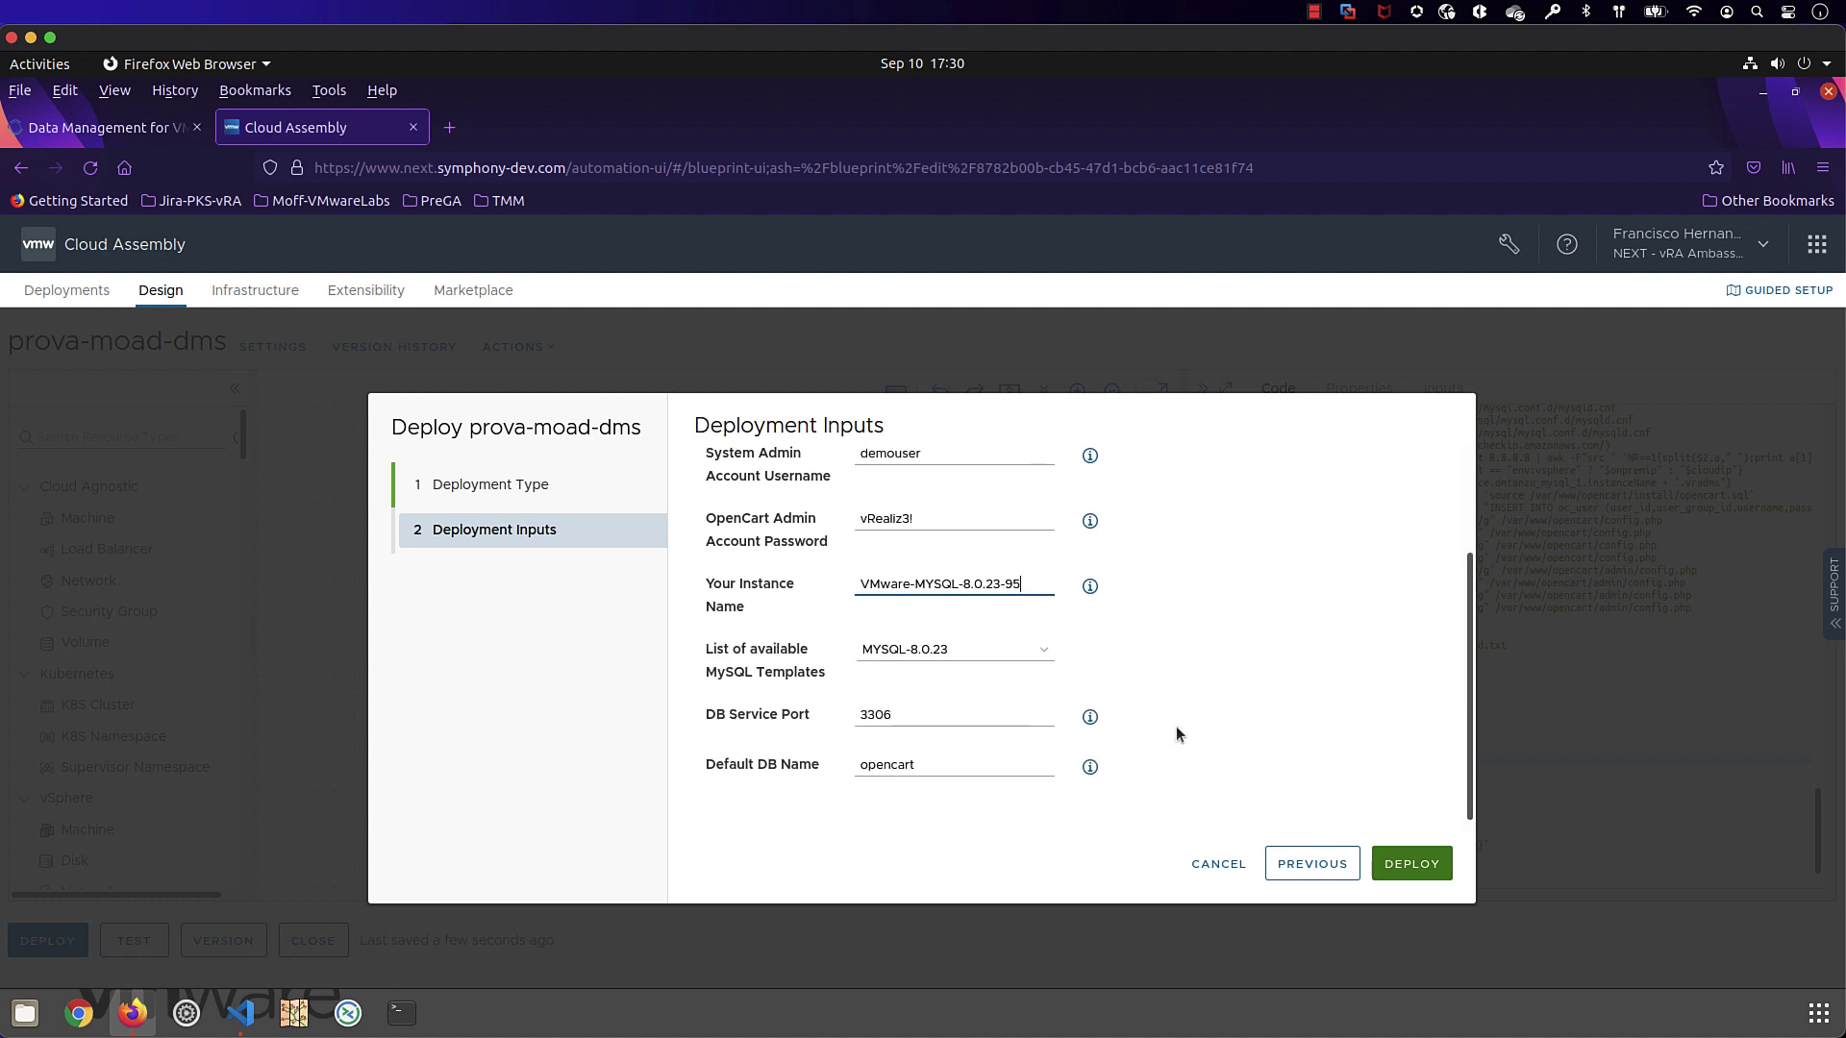
click(1424, 869)
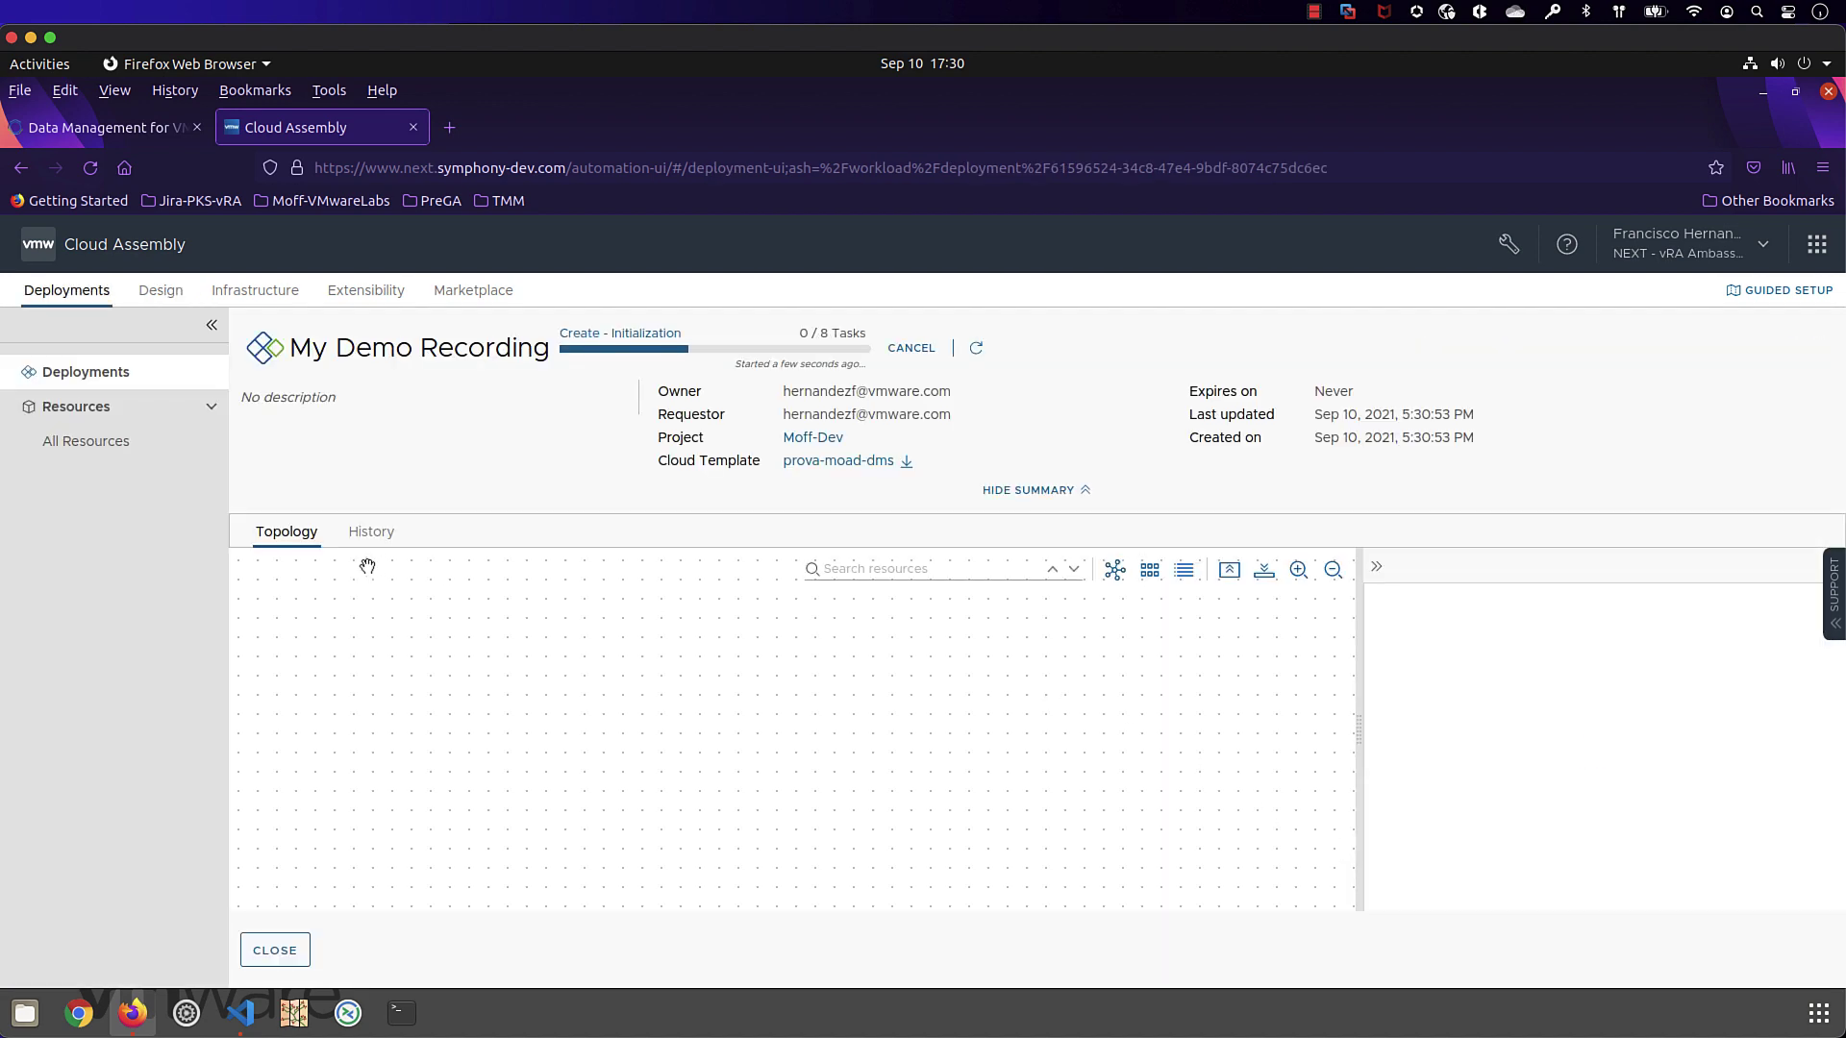
Check and refresh My Demo Recording's history, then show the Extensibility events list.
click(371, 531)
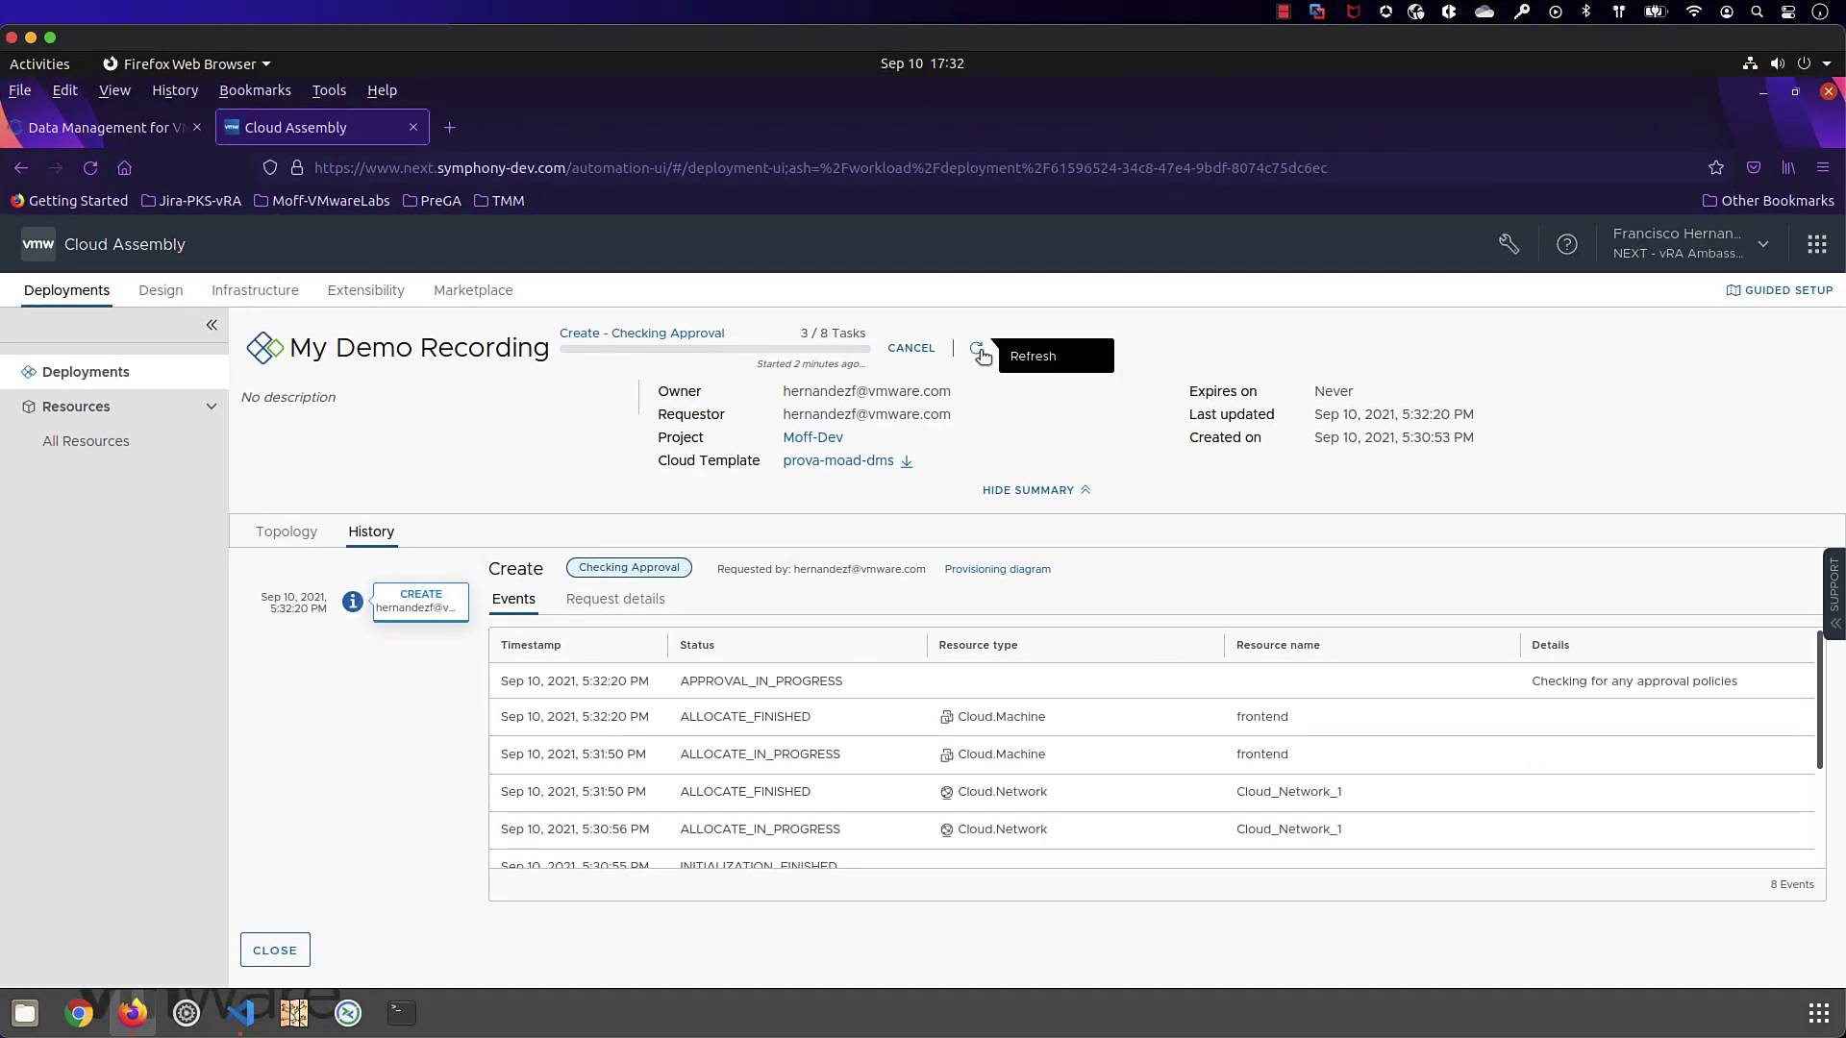
click(976, 348)
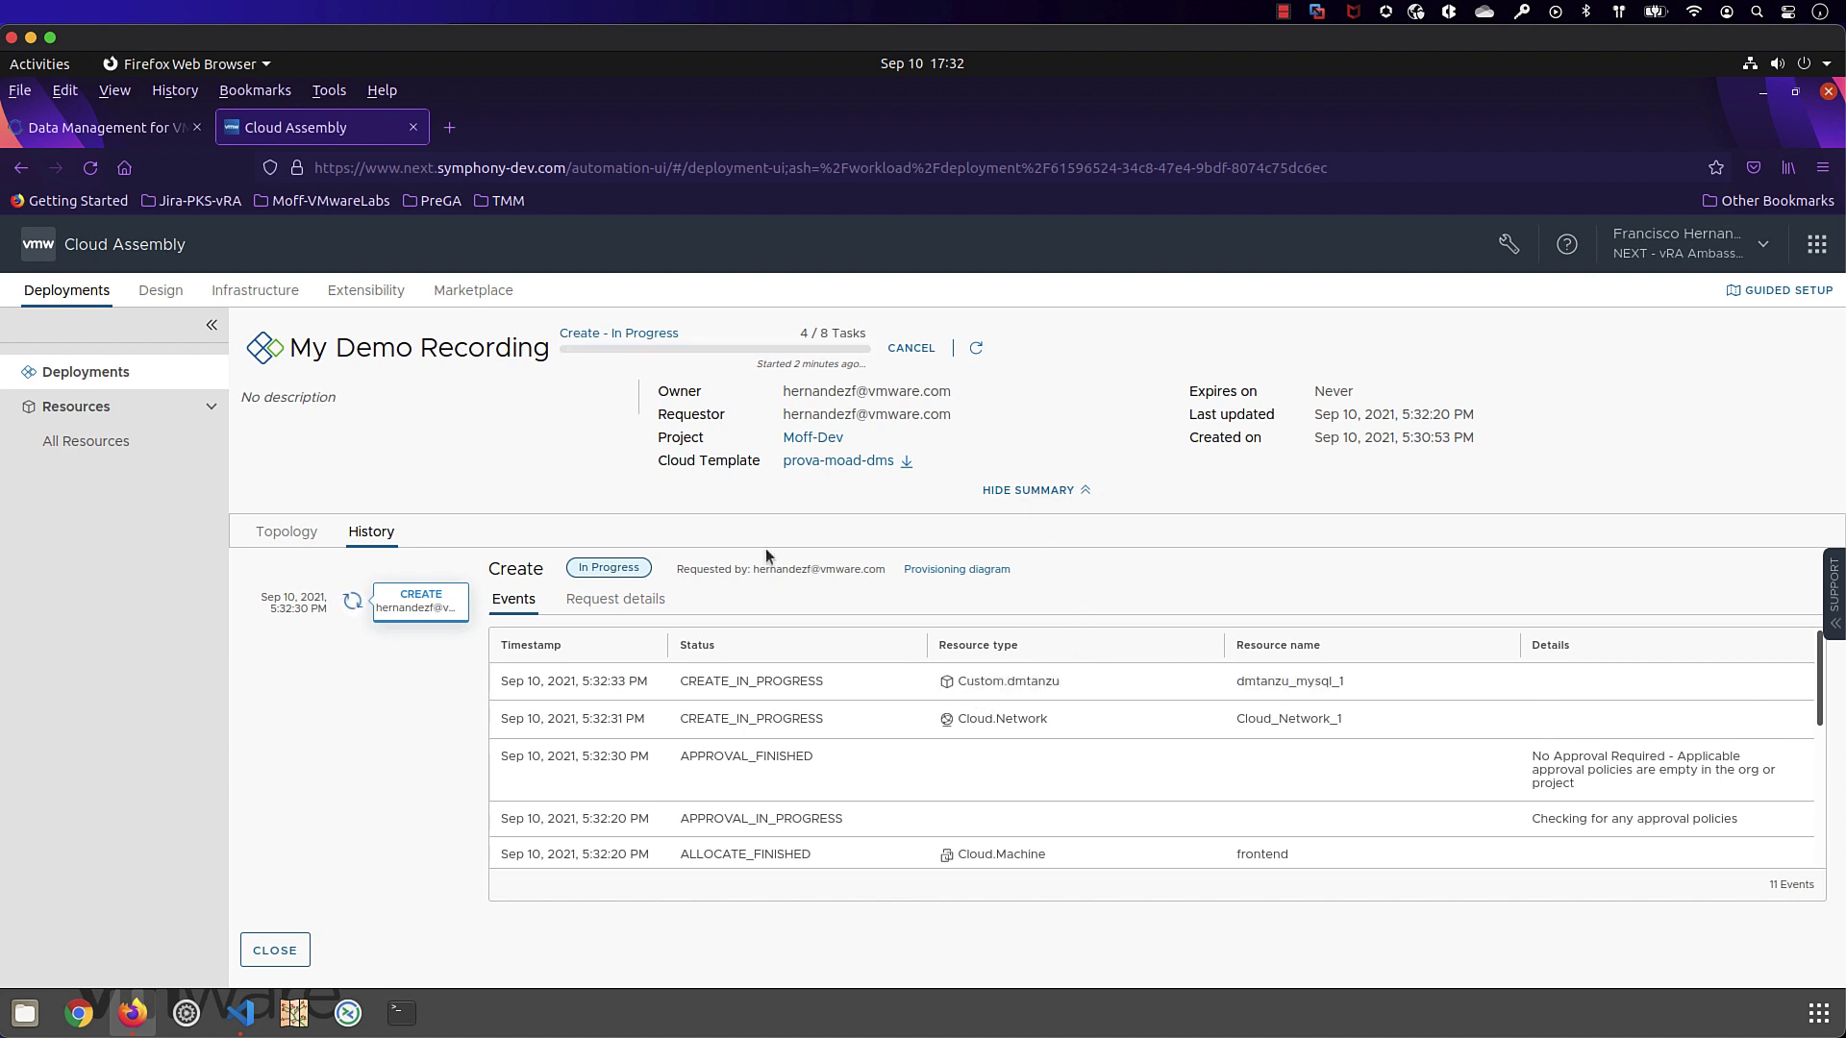
click(349, 301)
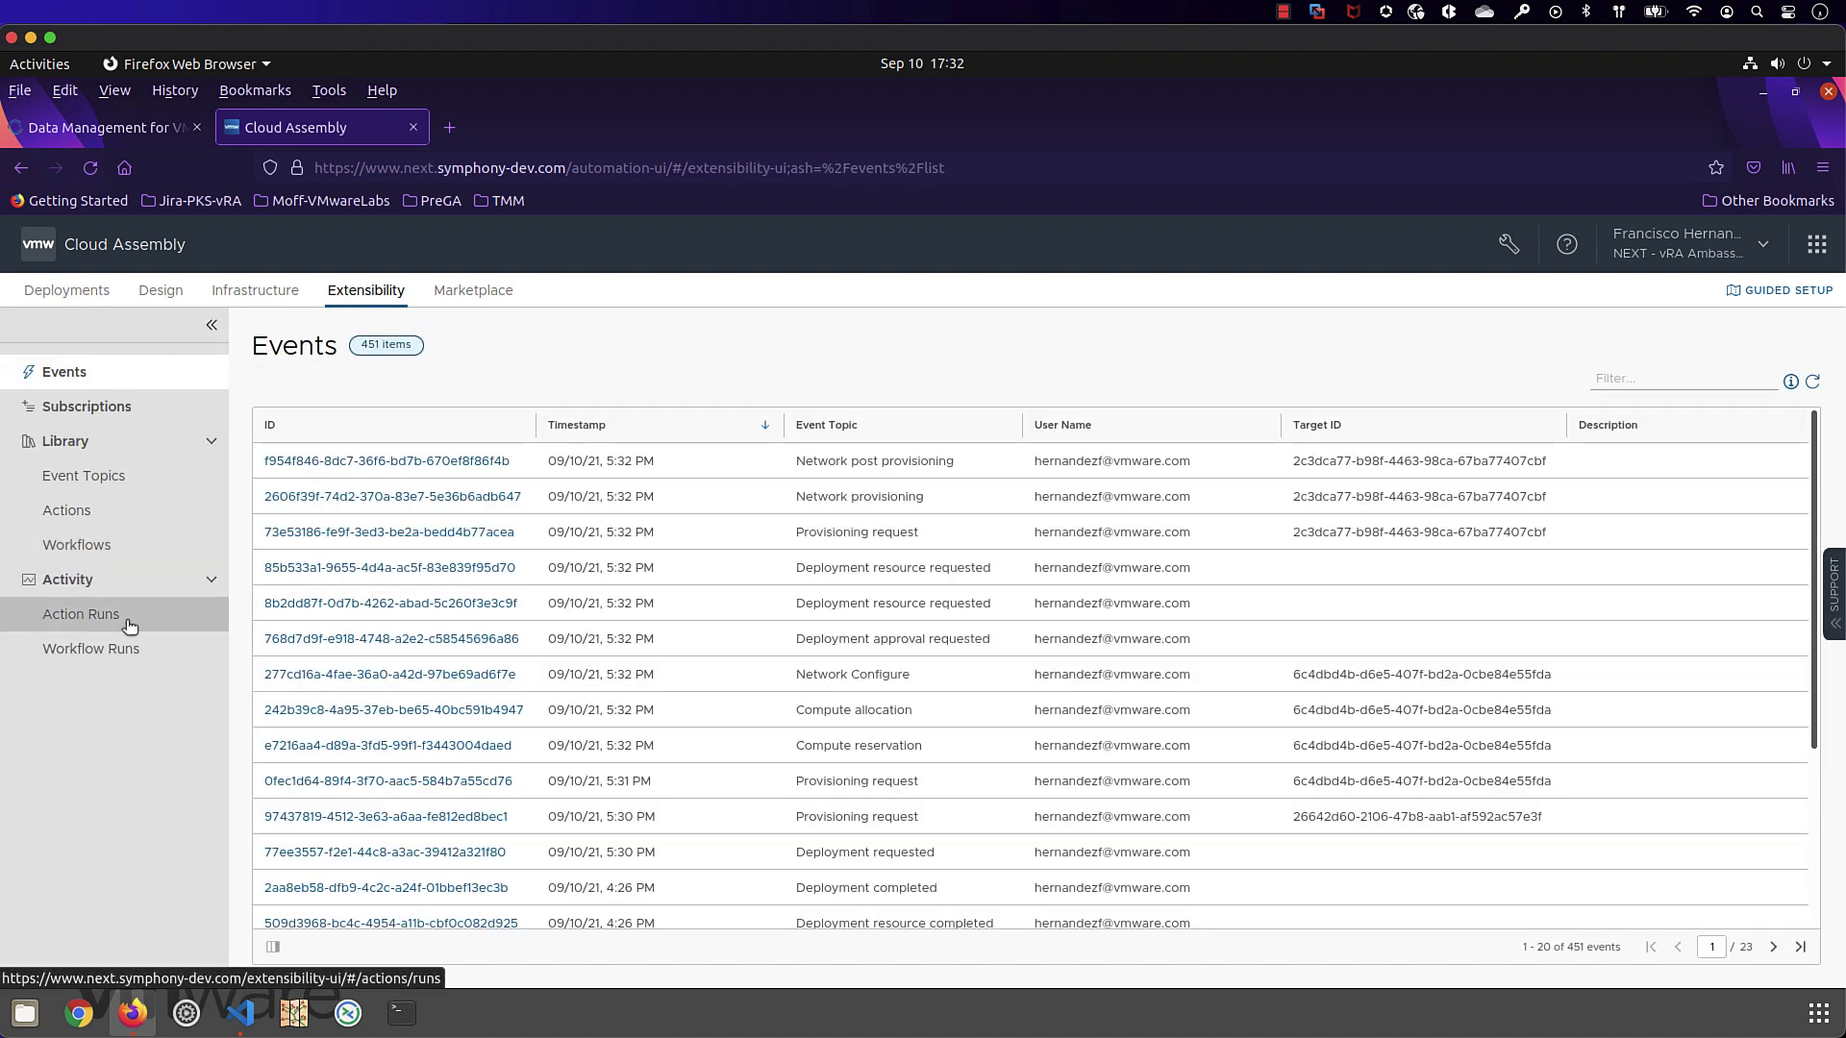
Inspect the running CREAT-DMS-Moff action run's code and inputs, then close it.
click(130, 625)
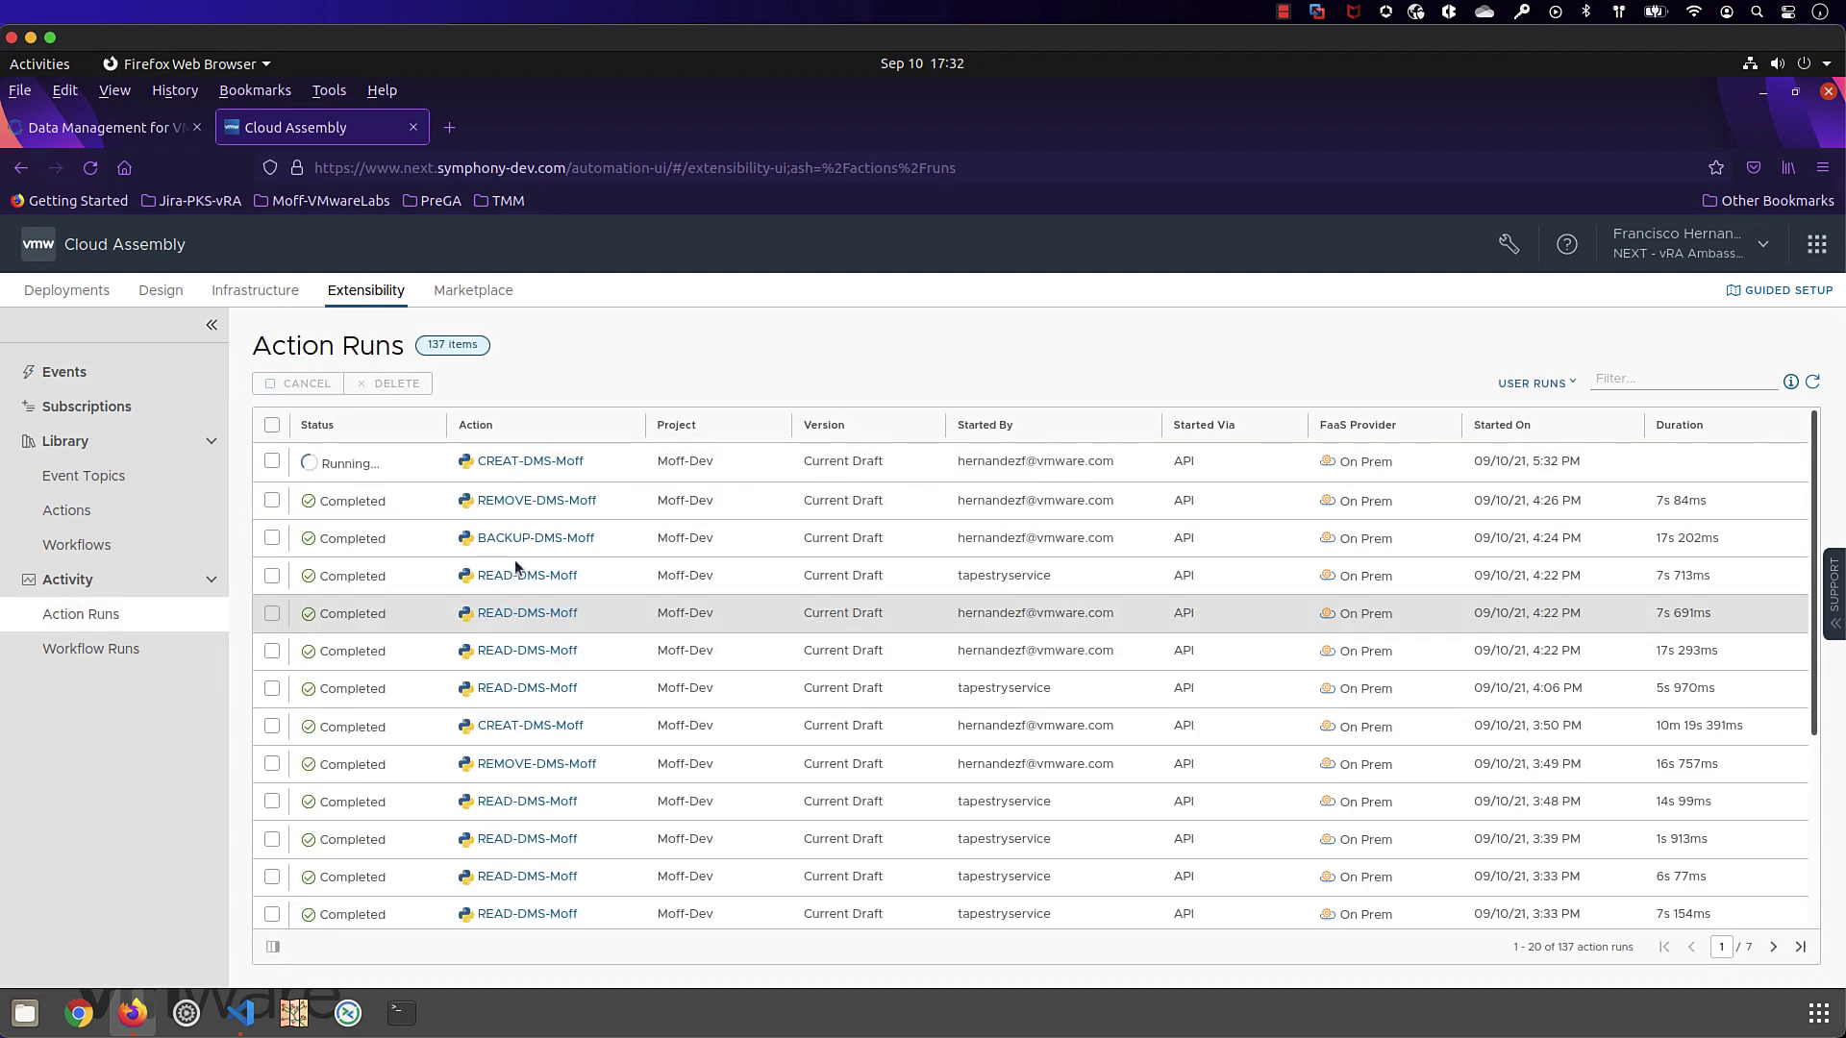
click(526, 464)
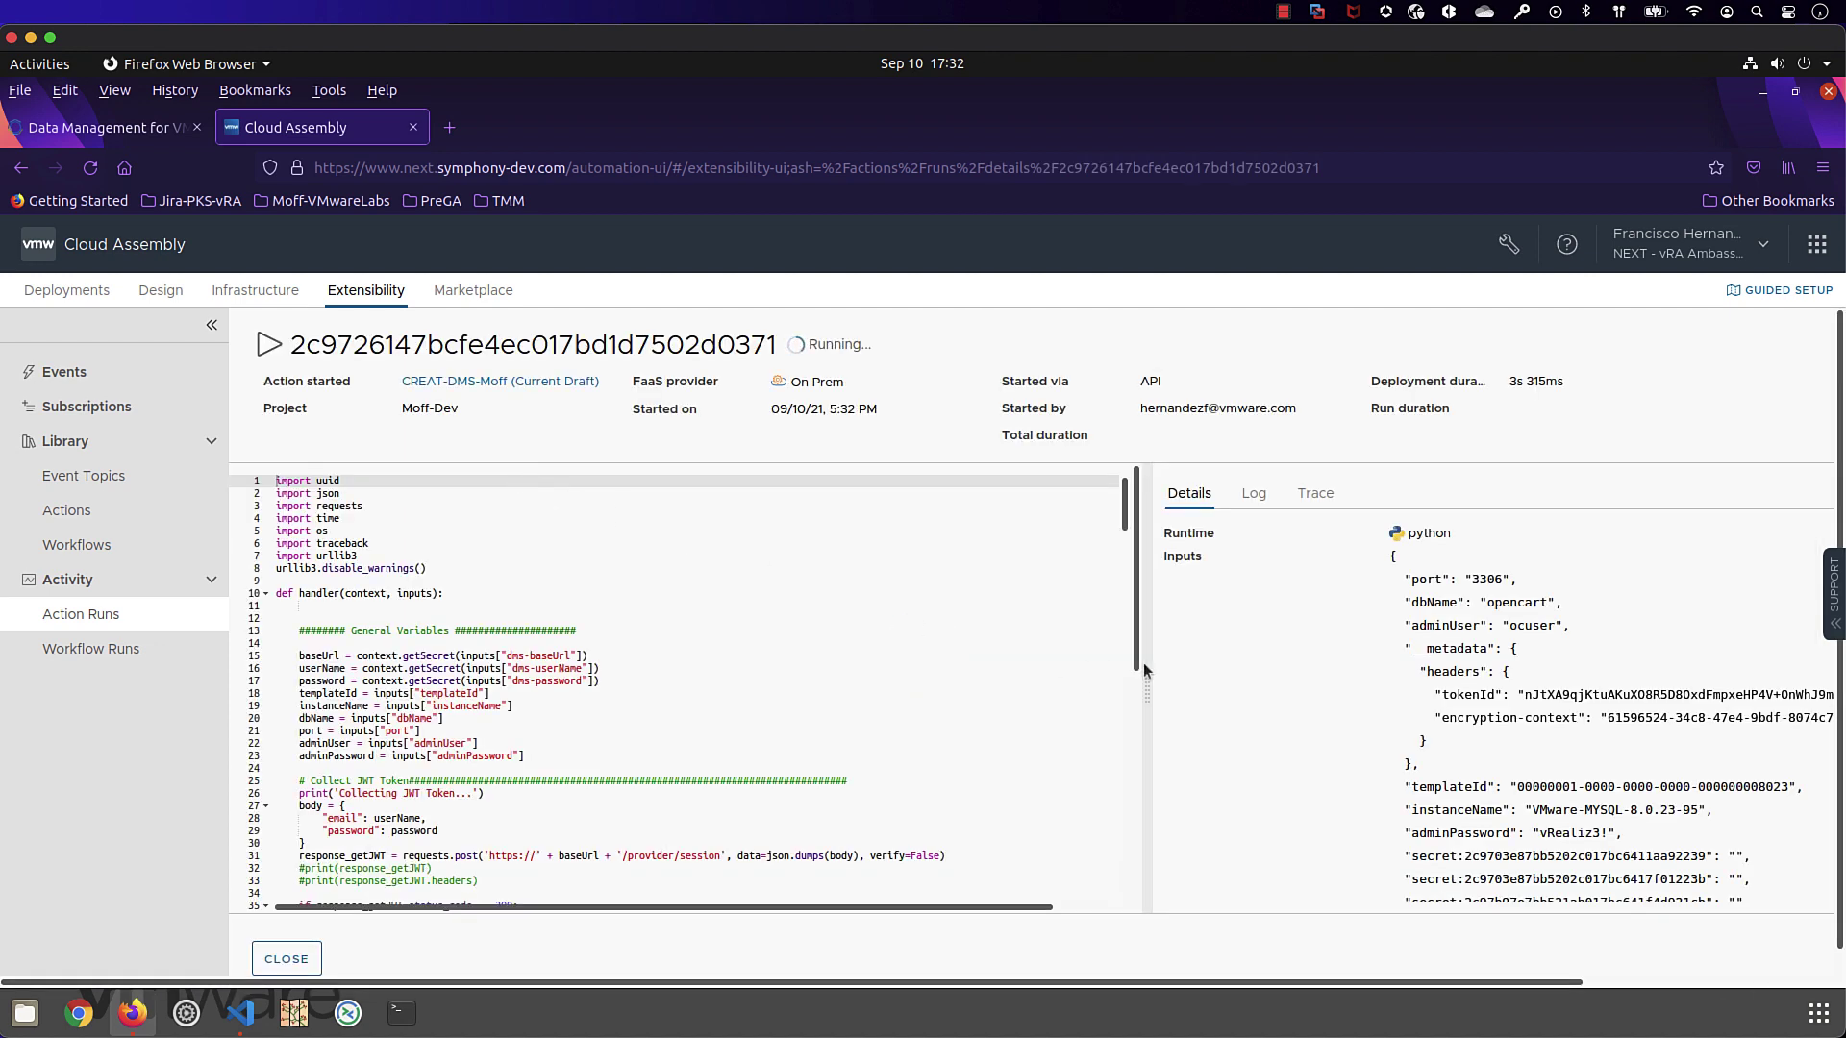
scroll(1422, 666, down, 1)
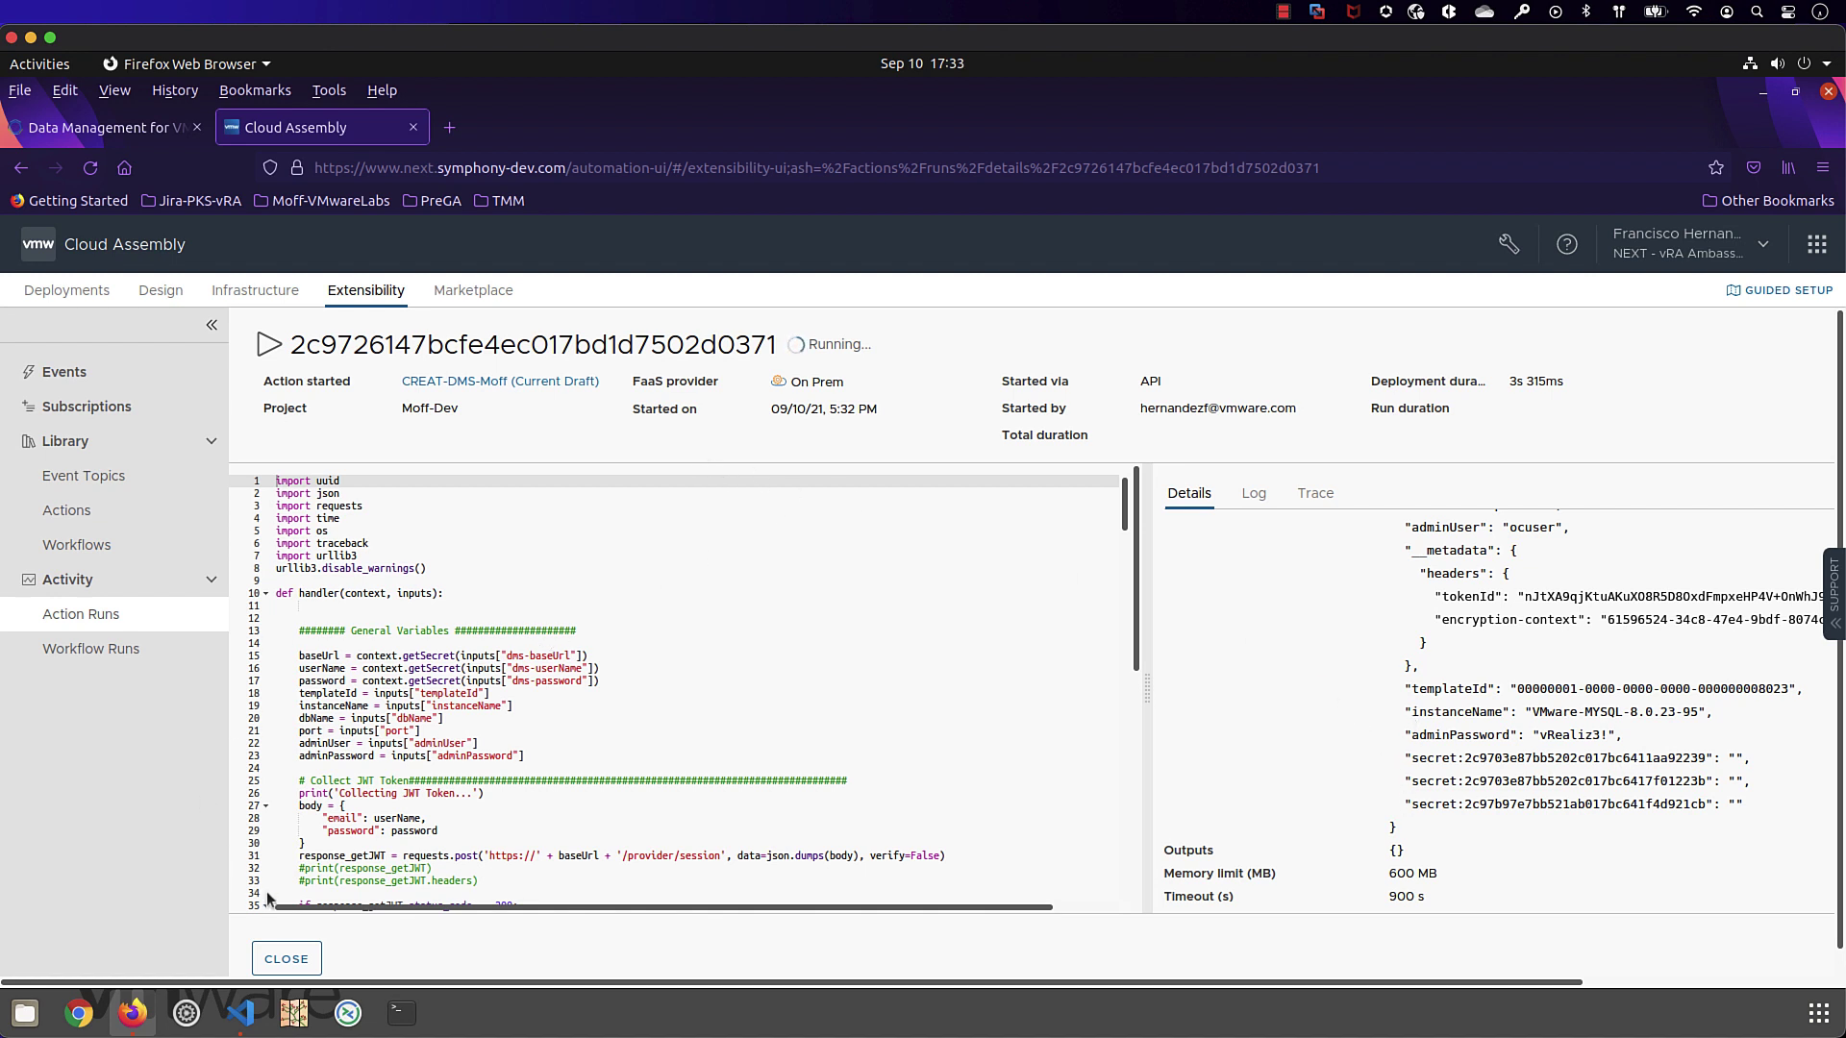
click(287, 959)
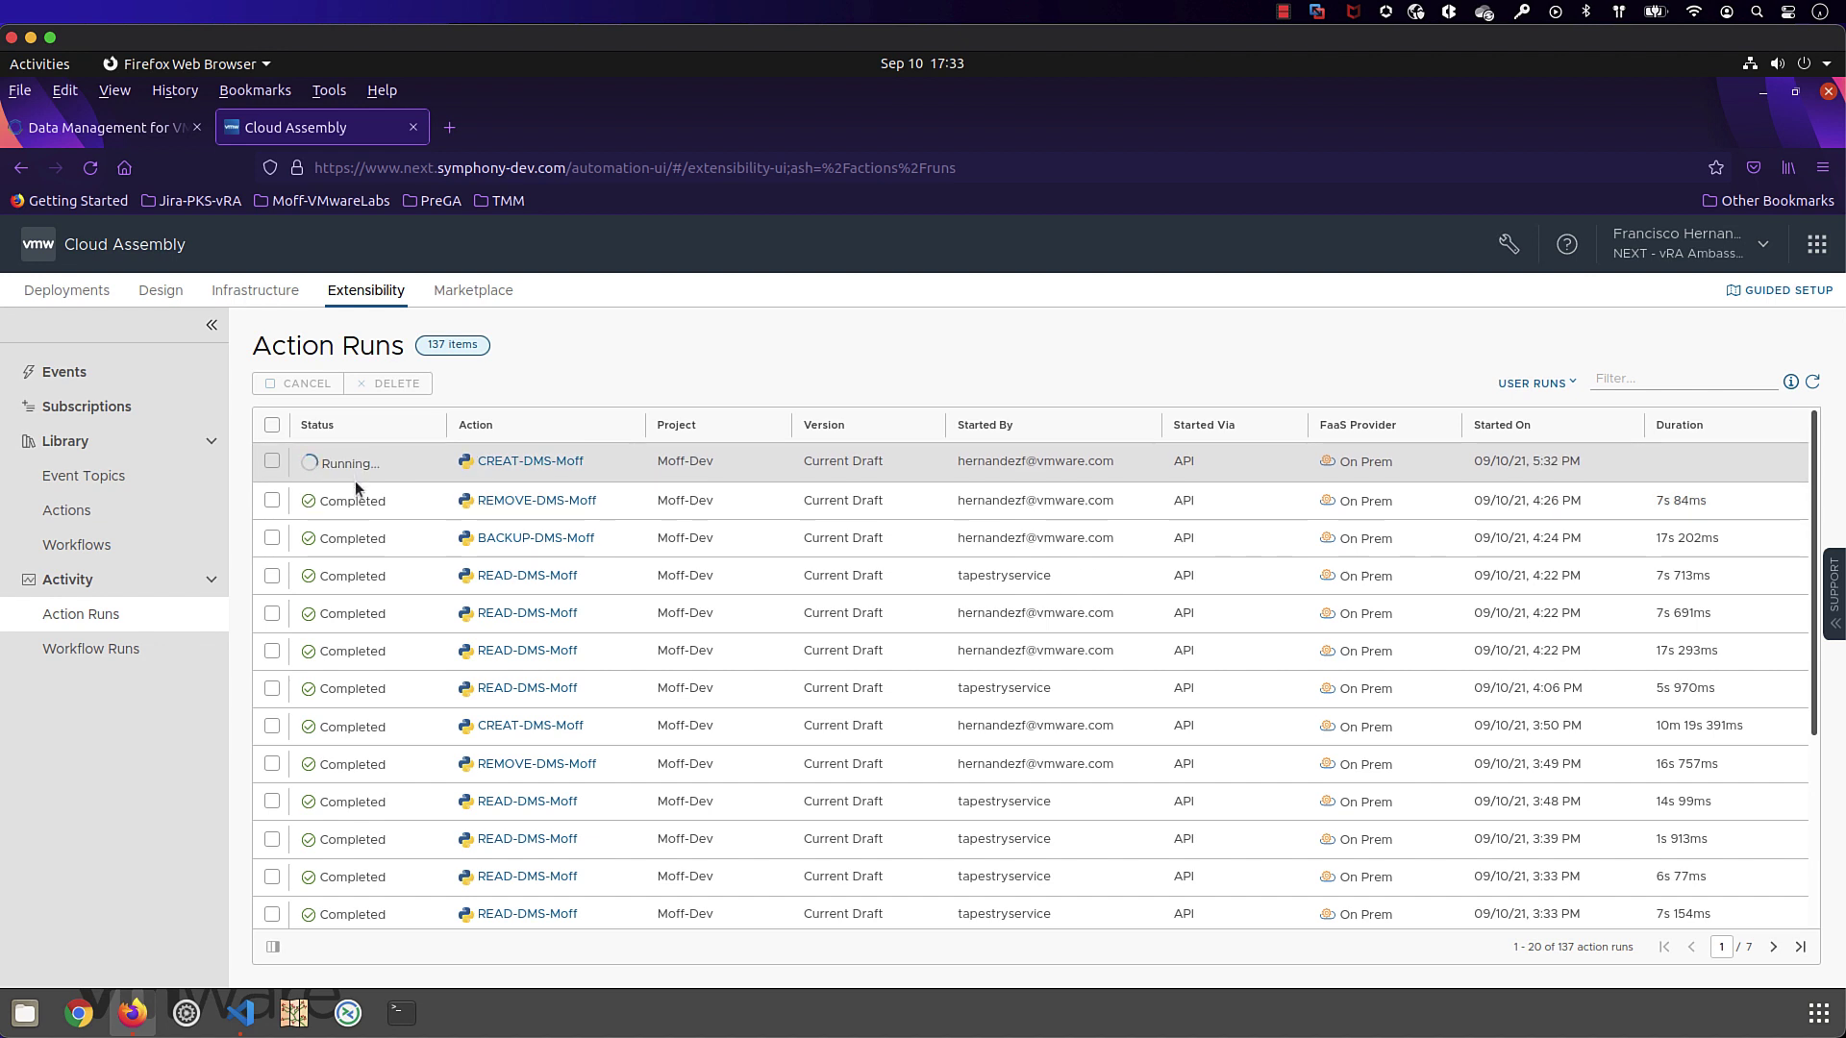
Check VMware-MYSQL-8.0.23-95's creation operation in Data Management, then return to My Demo Recording.
click(94, 298)
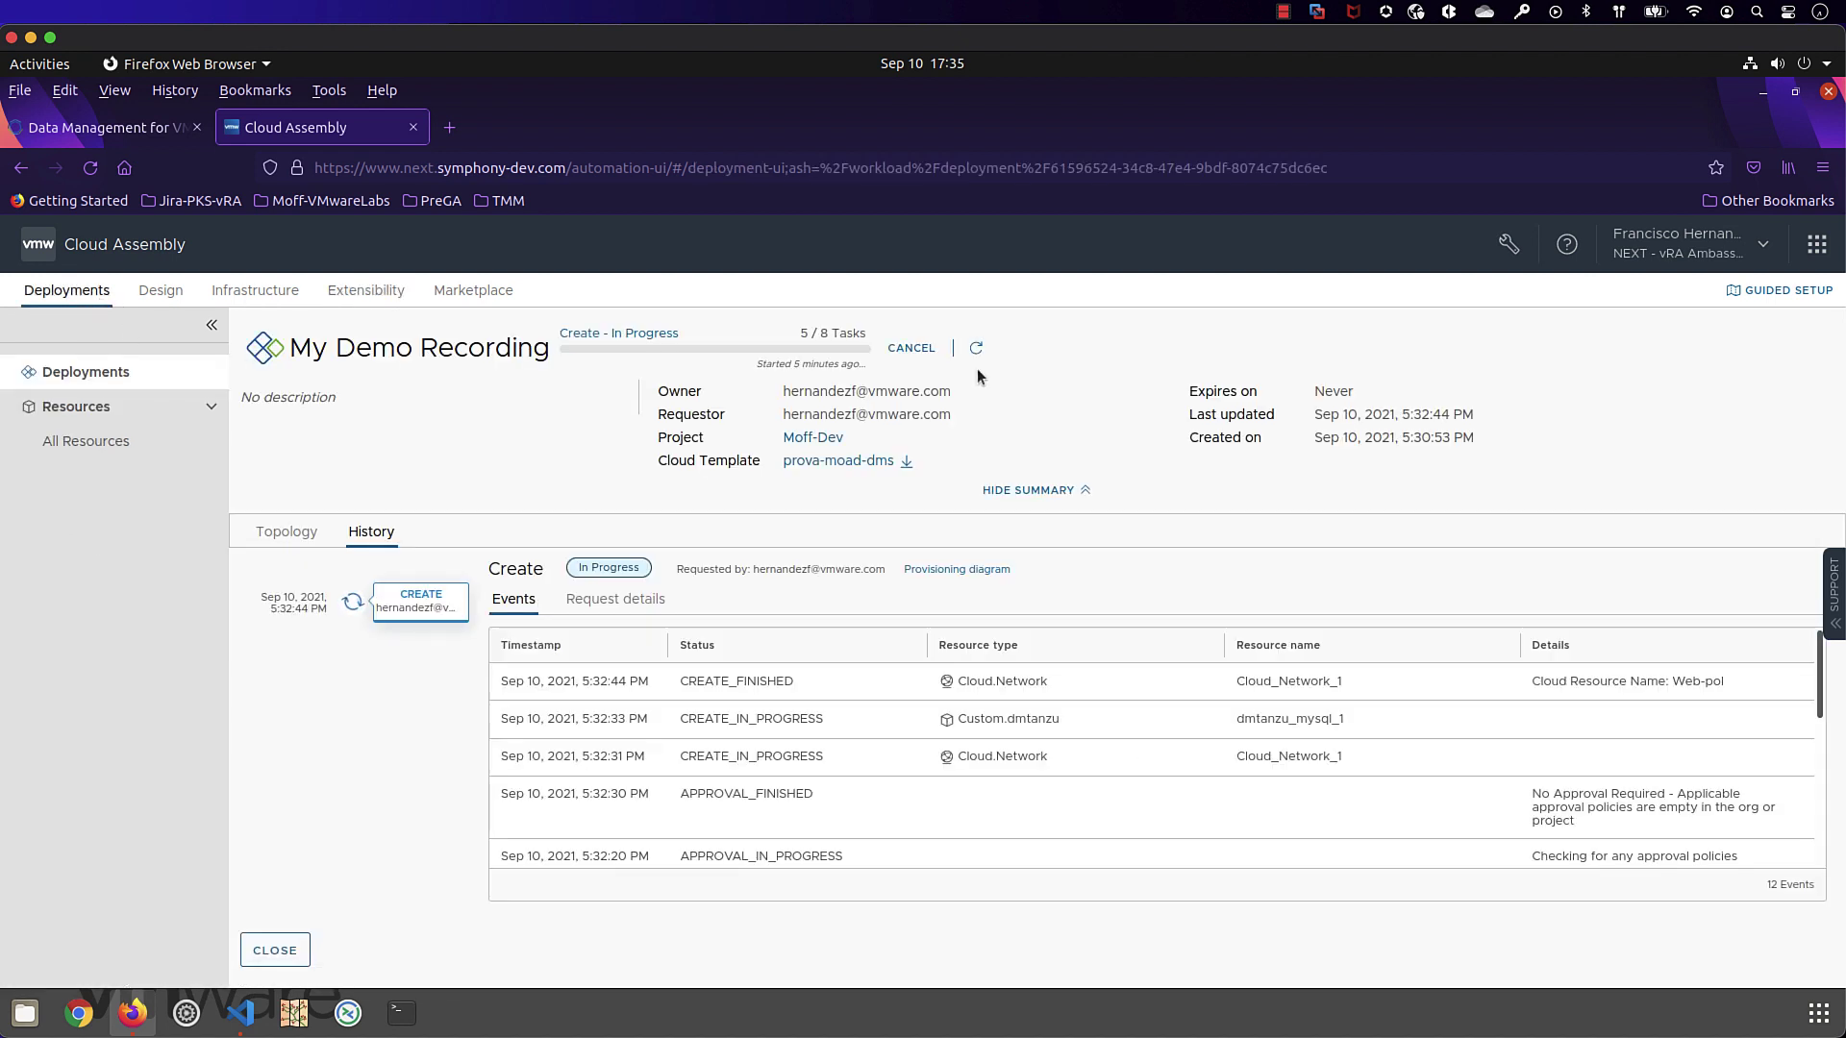
click(91, 127)
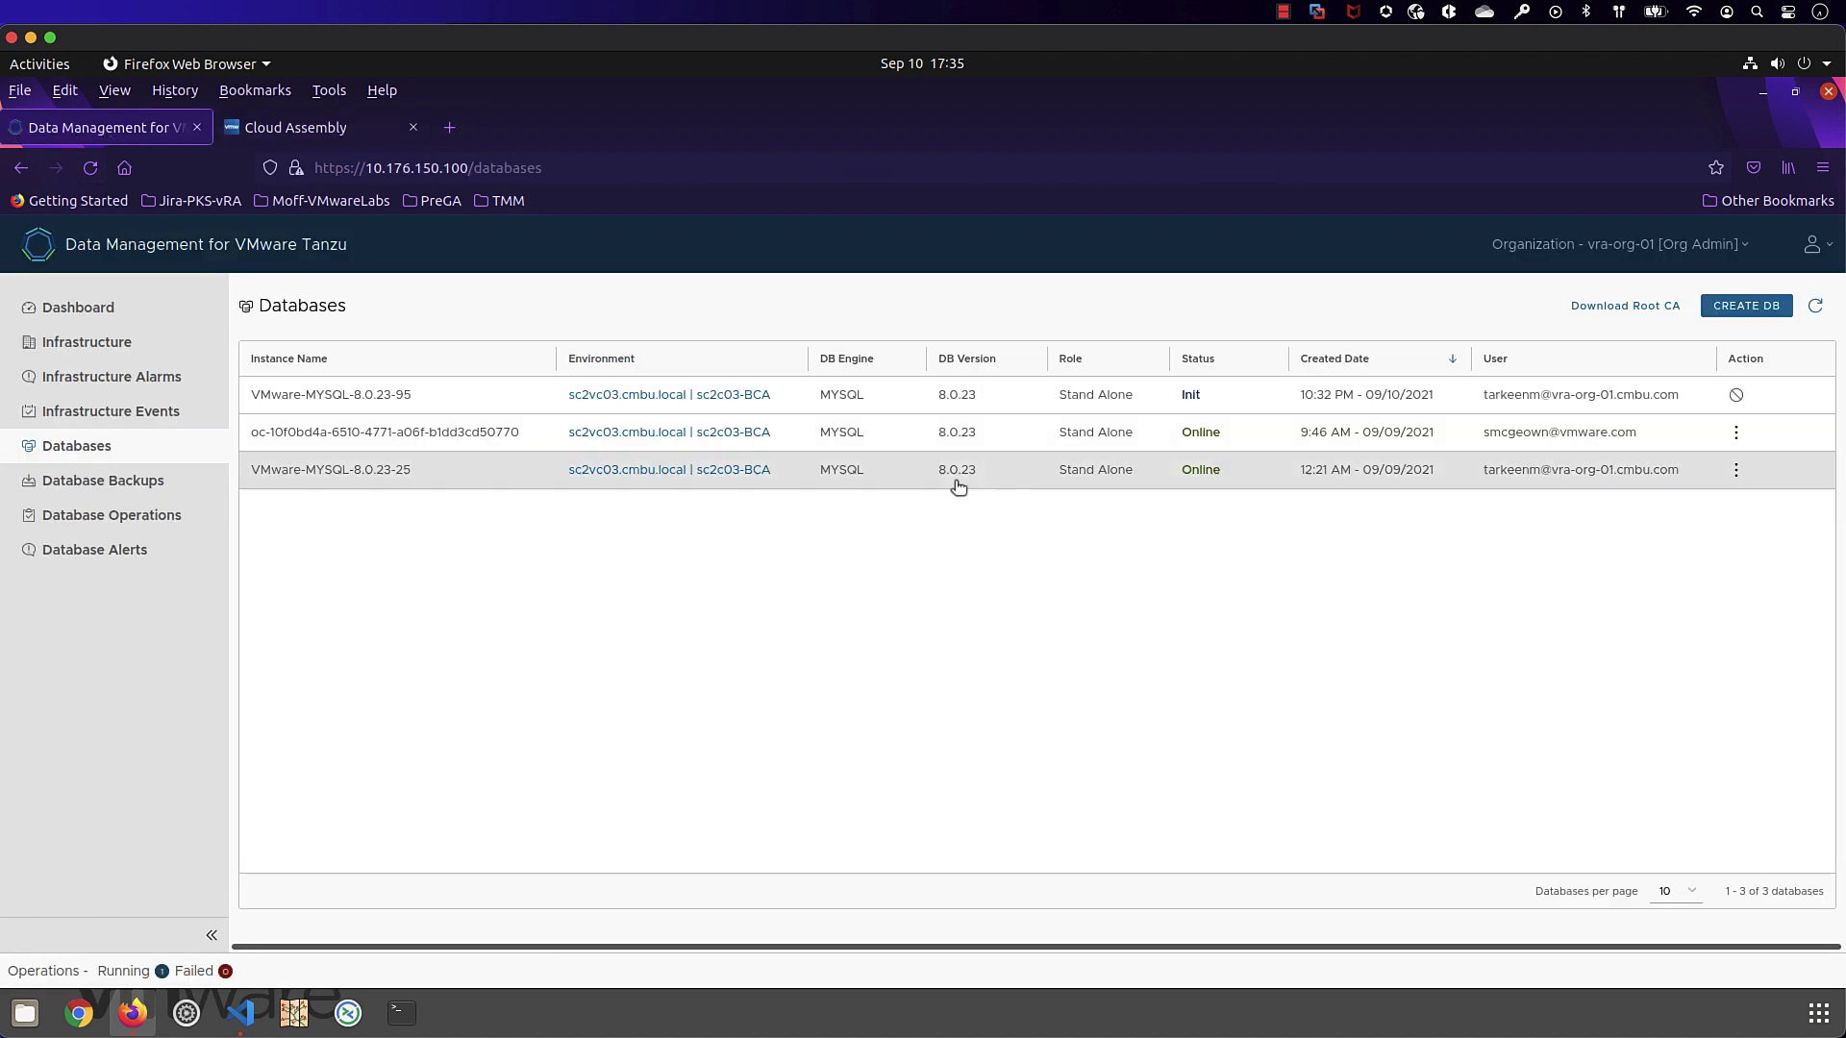
click(430, 401)
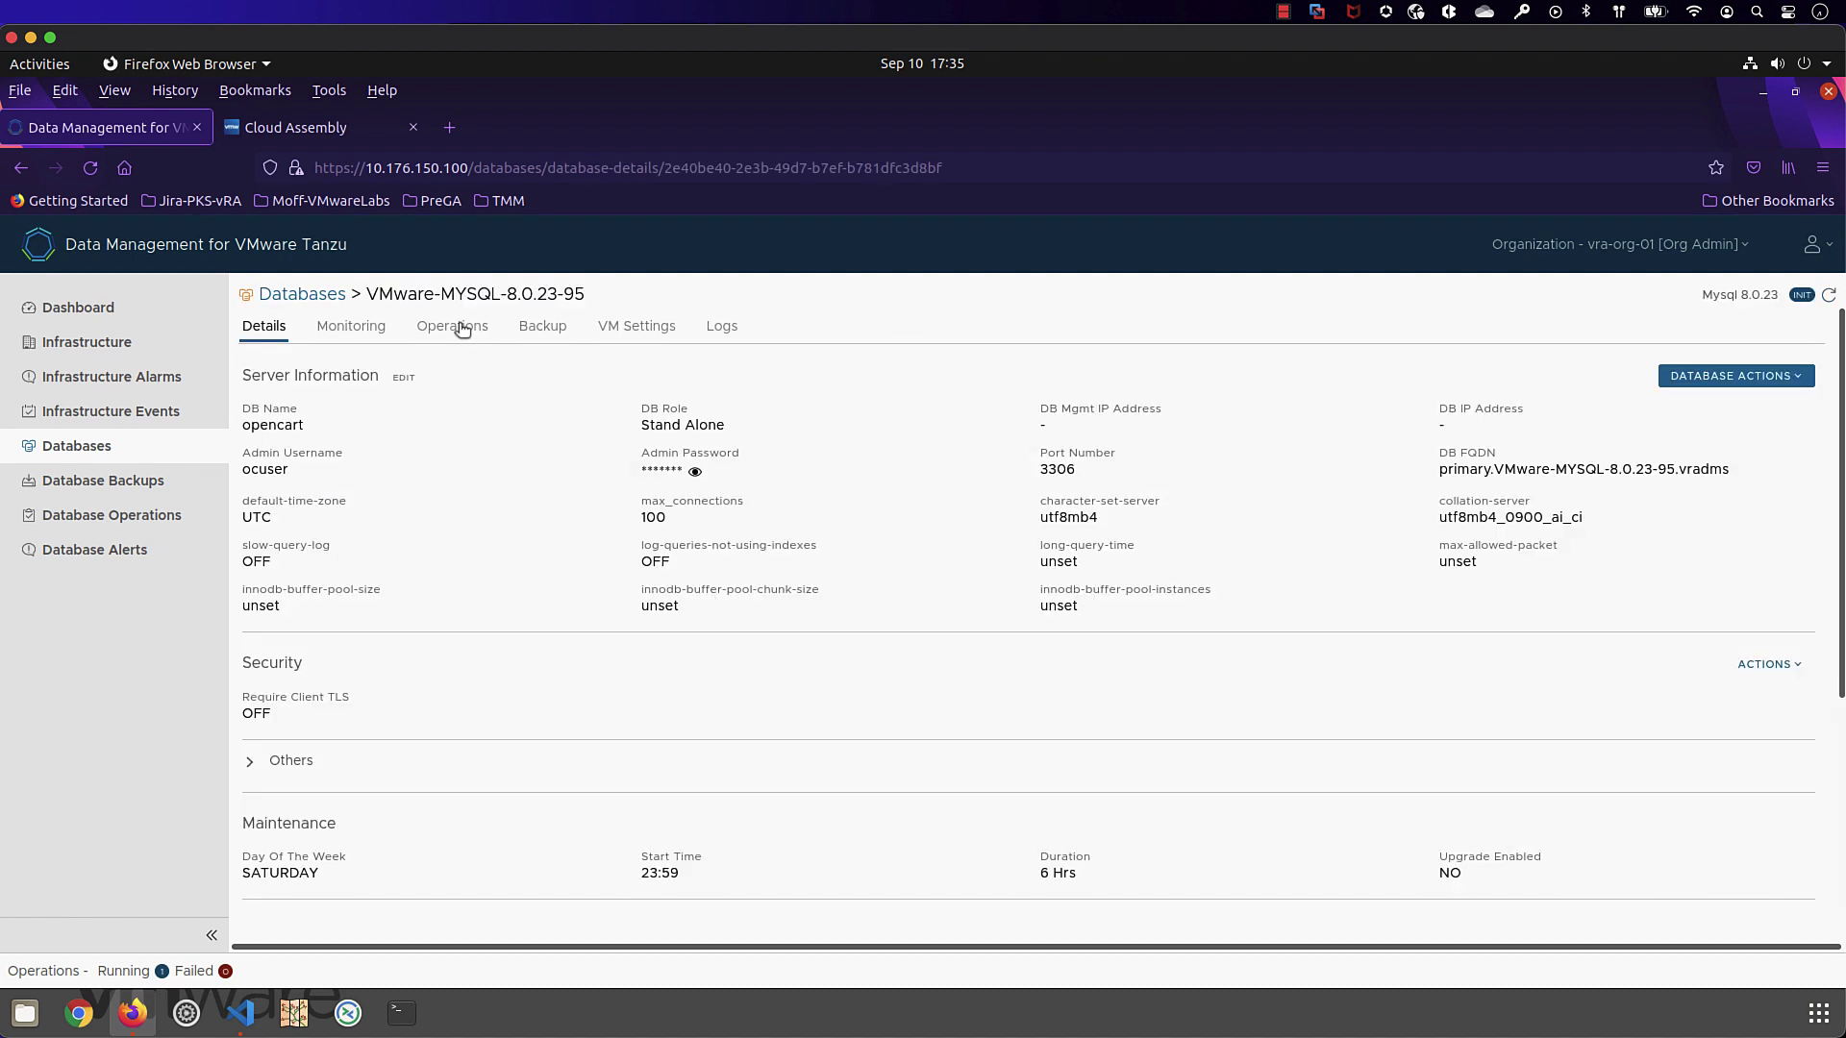
click(453, 327)
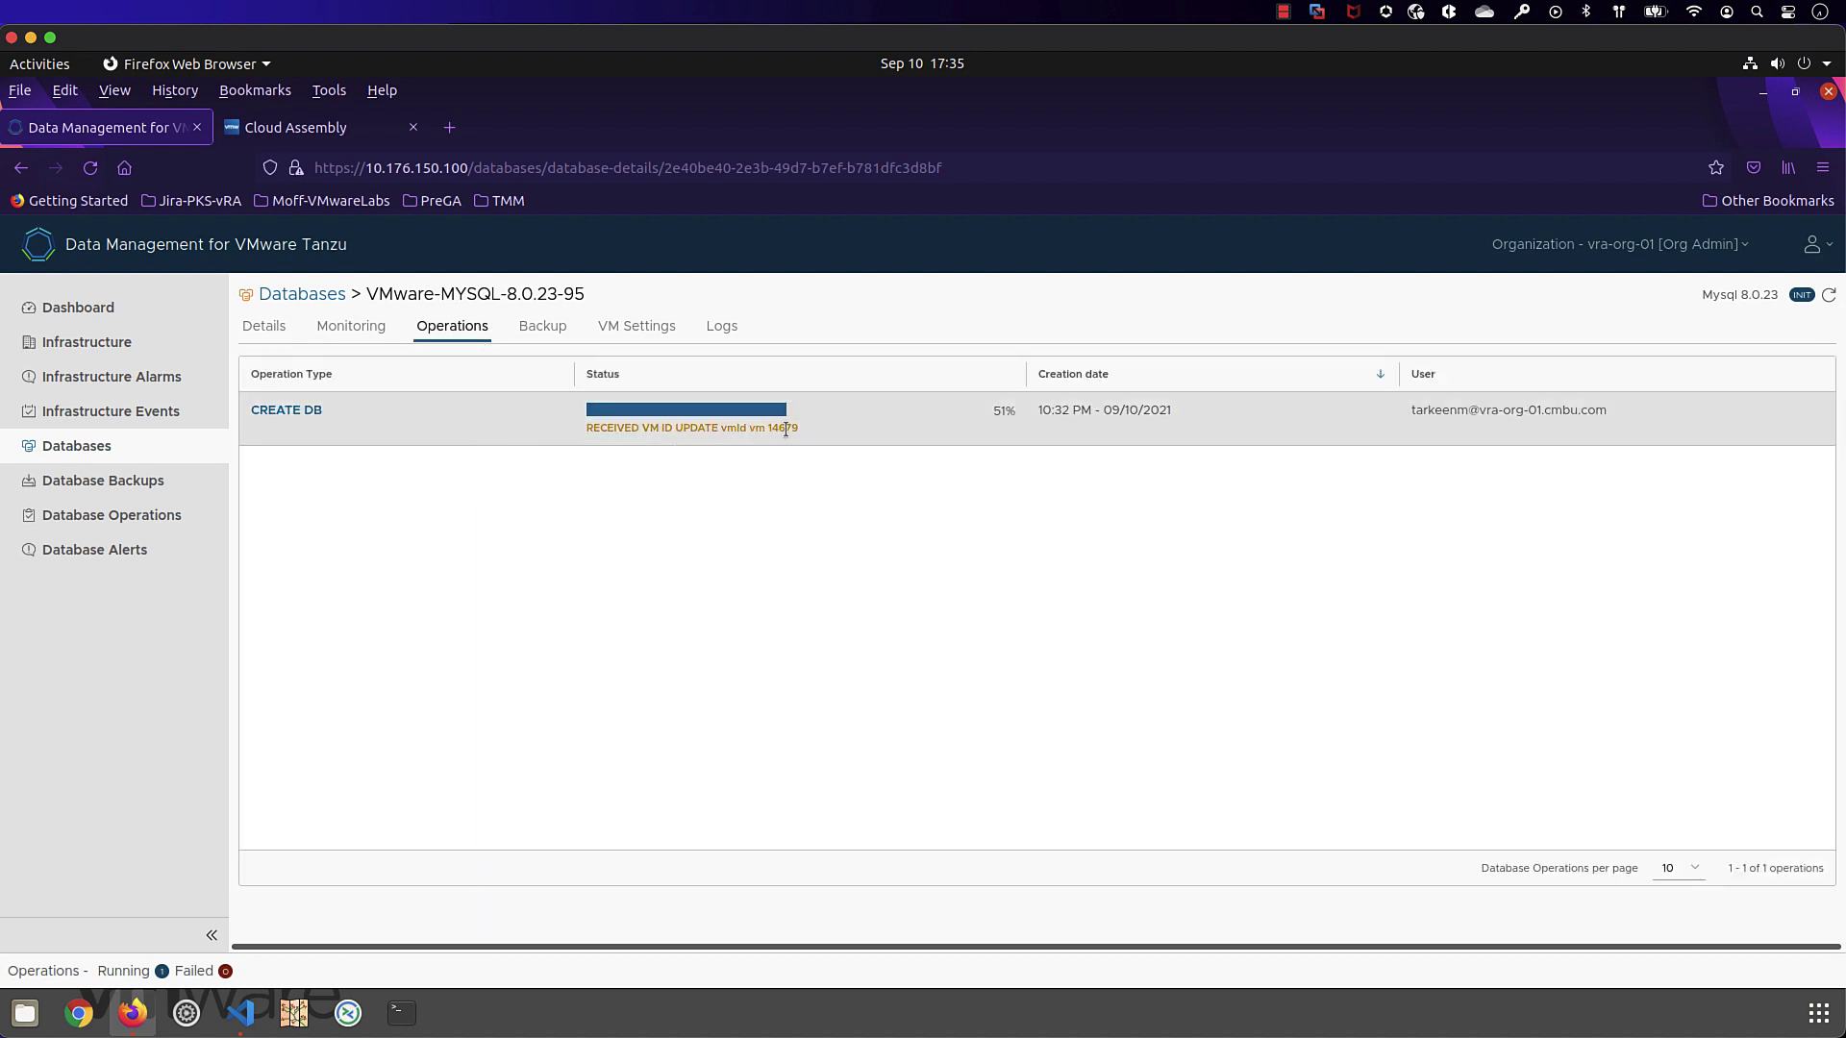
click(144, 453)
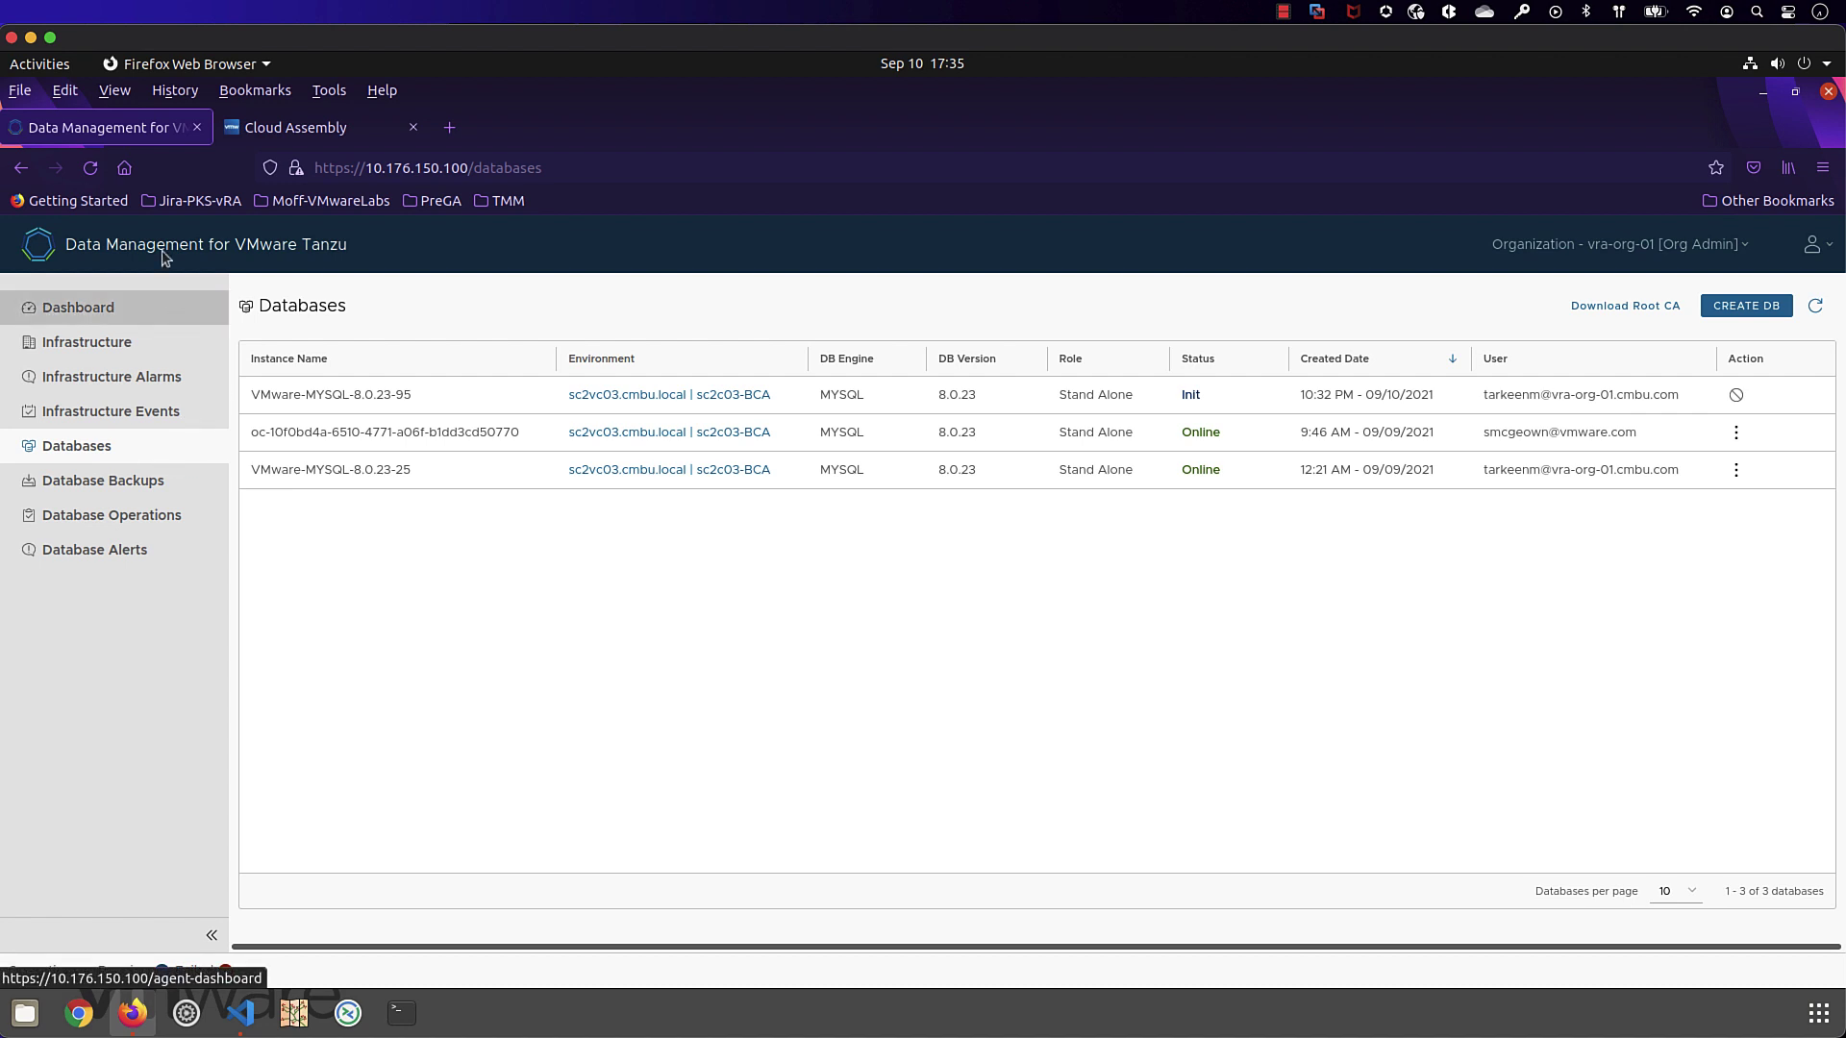
click(267, 136)
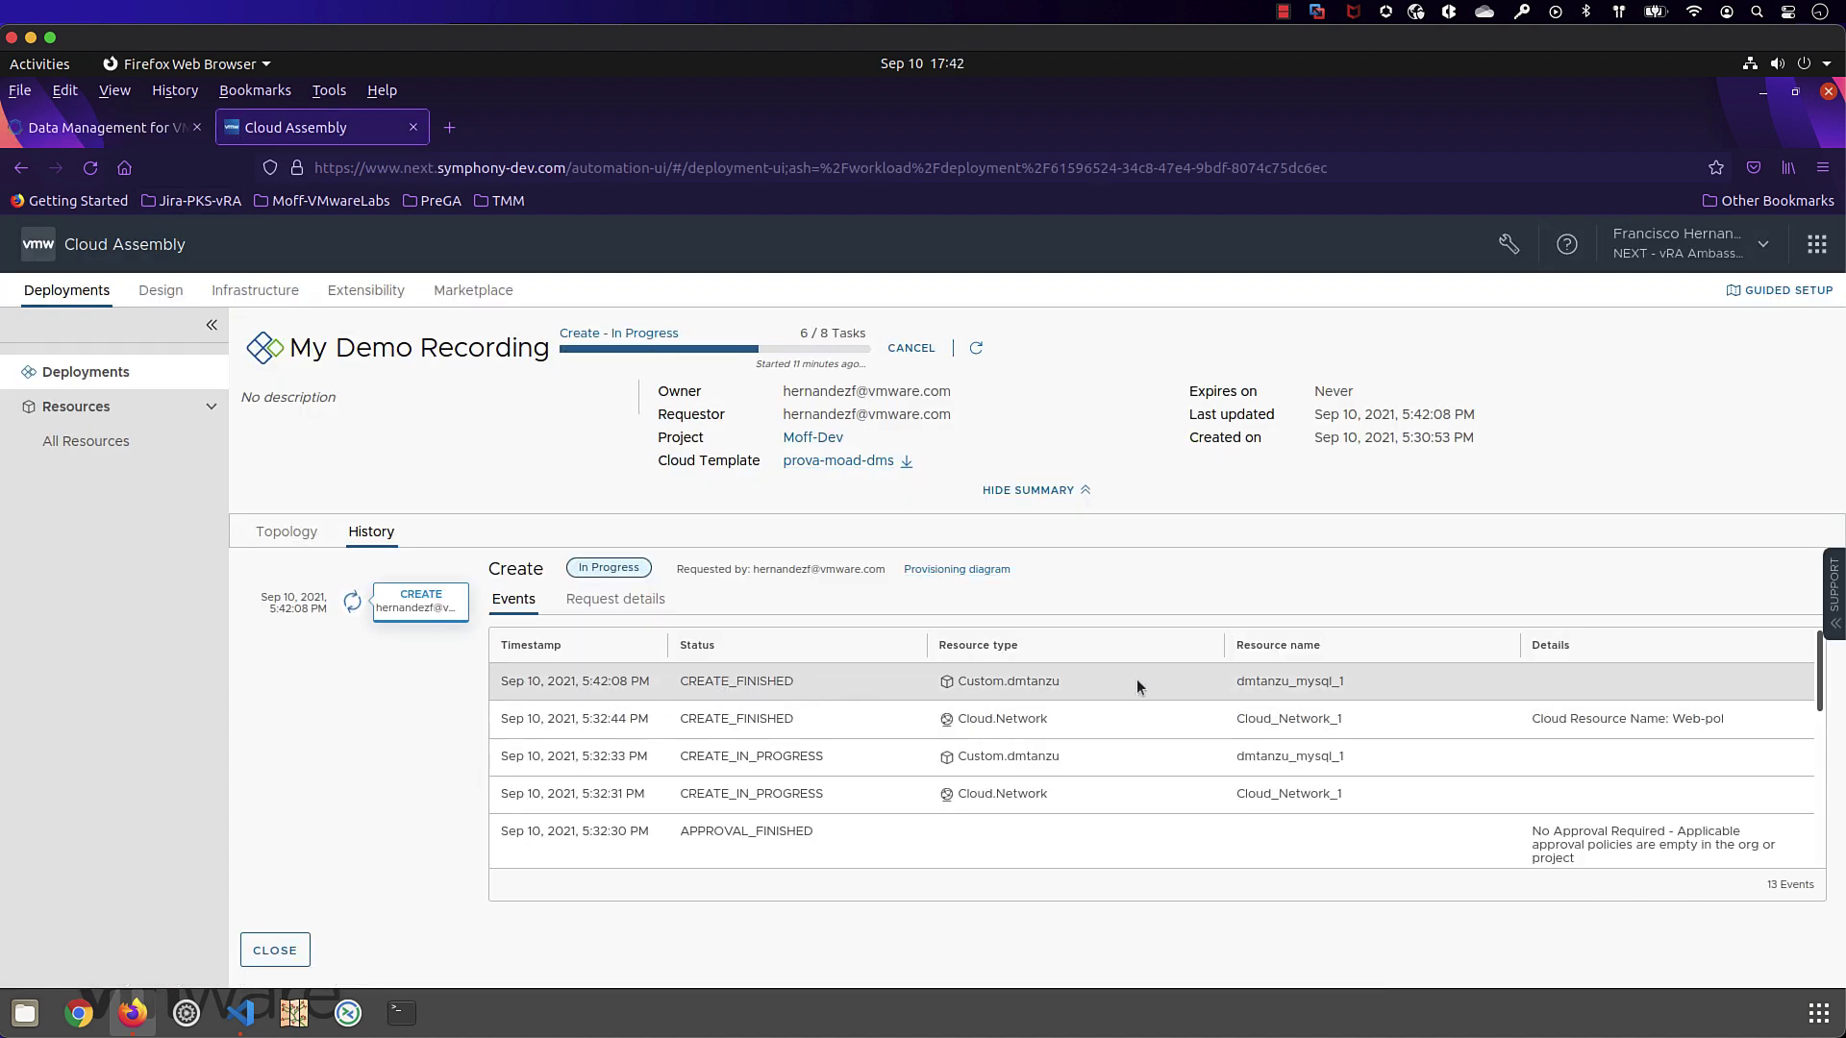
Review the completed CREAT-DMS-Moff run's outputs and log, then go back to My Demo Recording.
click(365, 290)
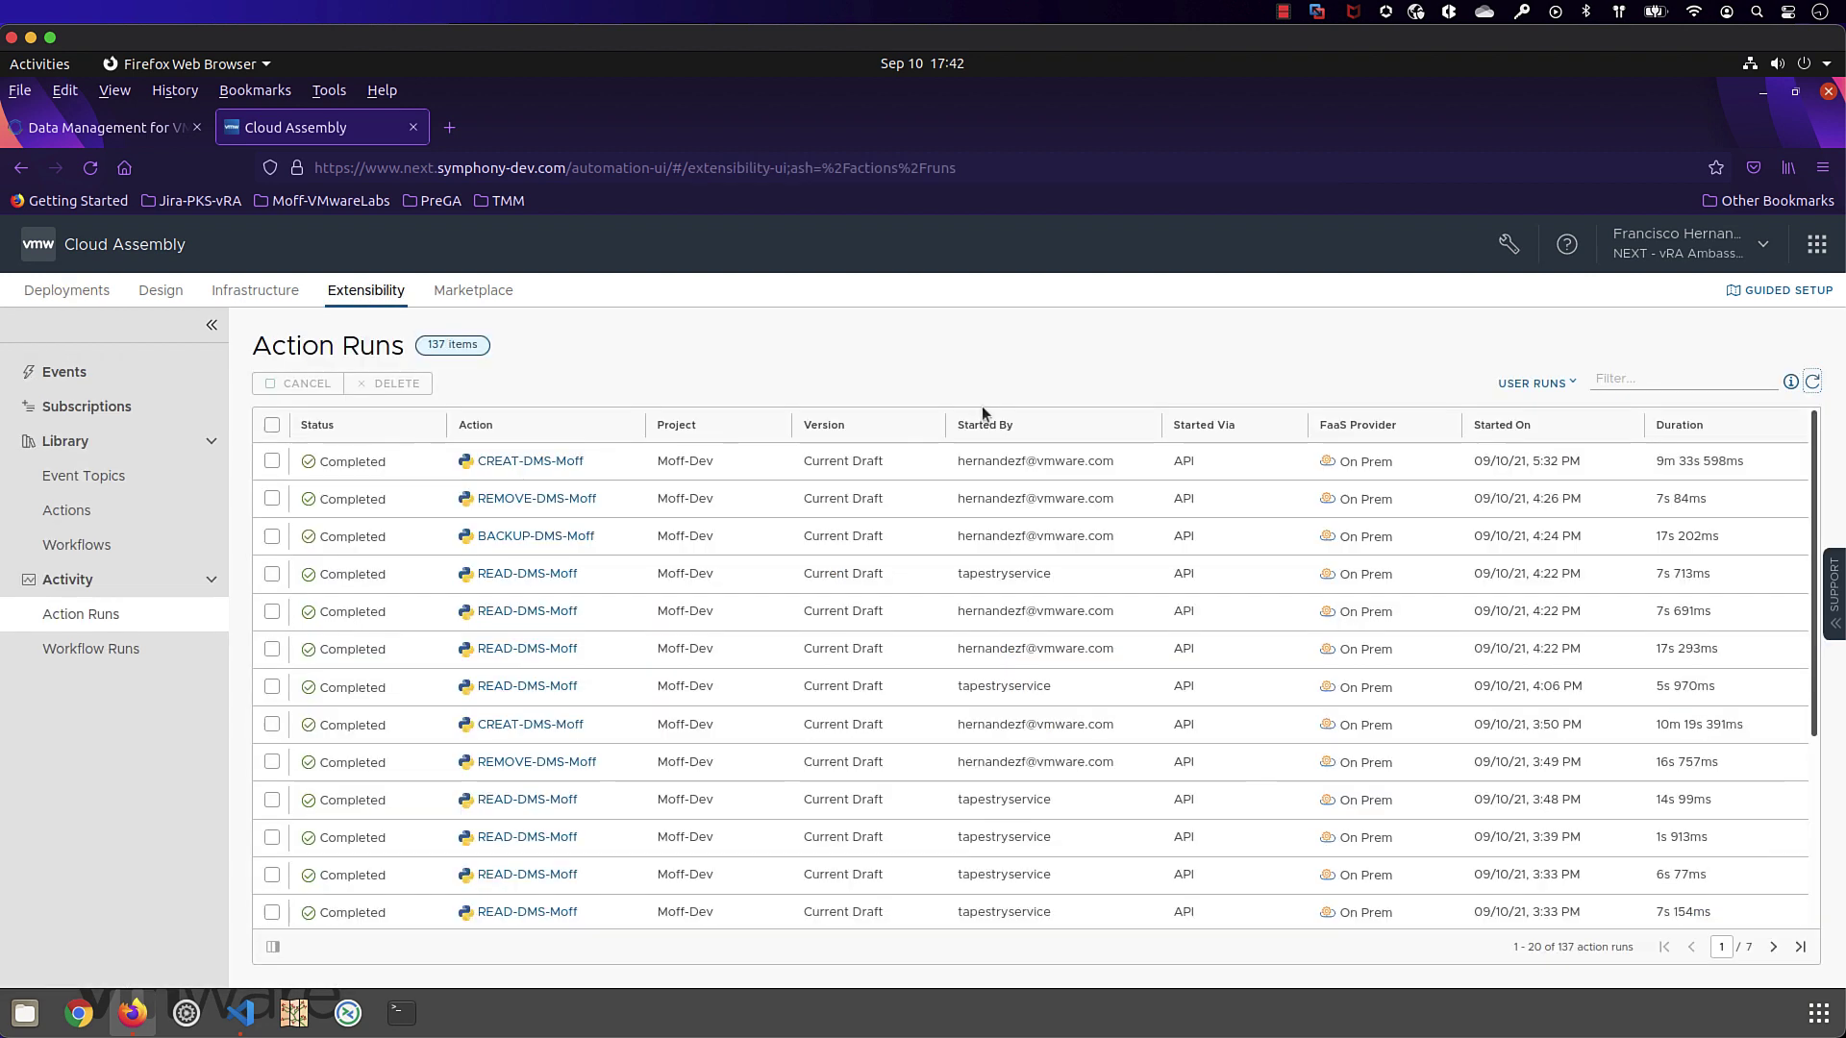
click(524, 467)
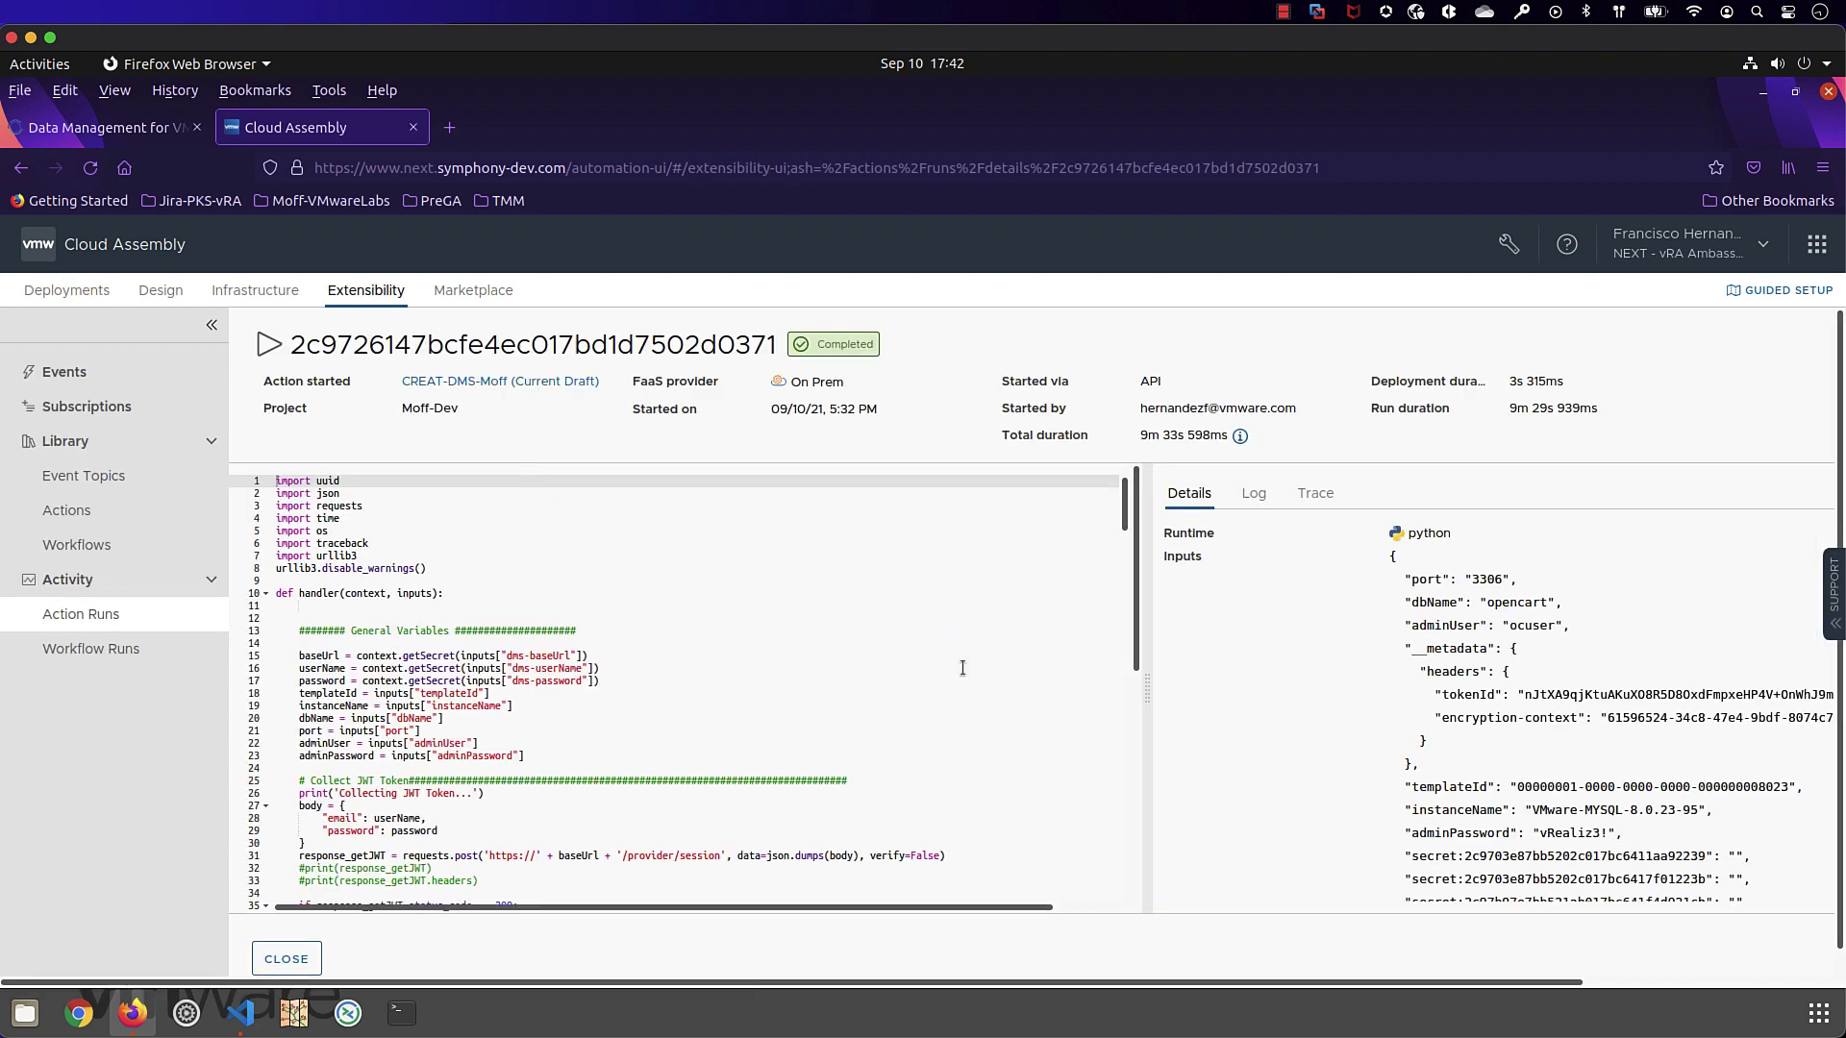
scroll(1248, 566, down, 5)
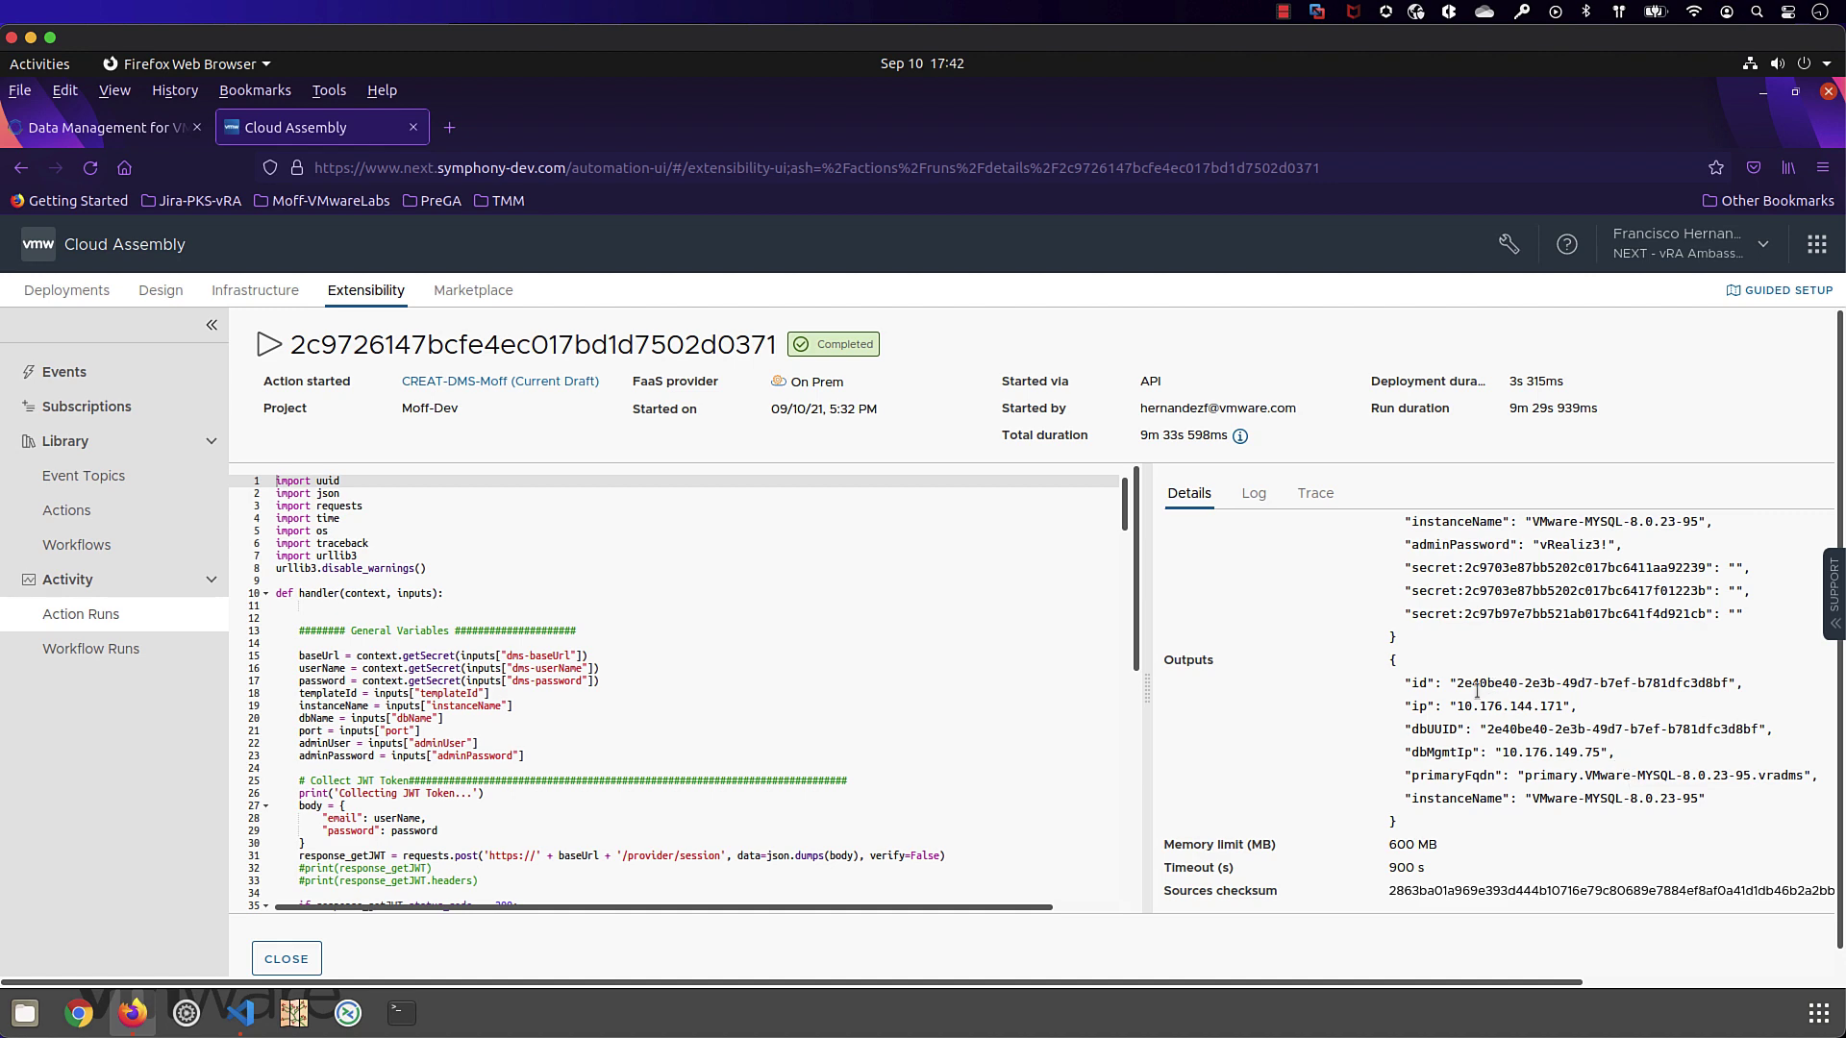
click(1254, 498)
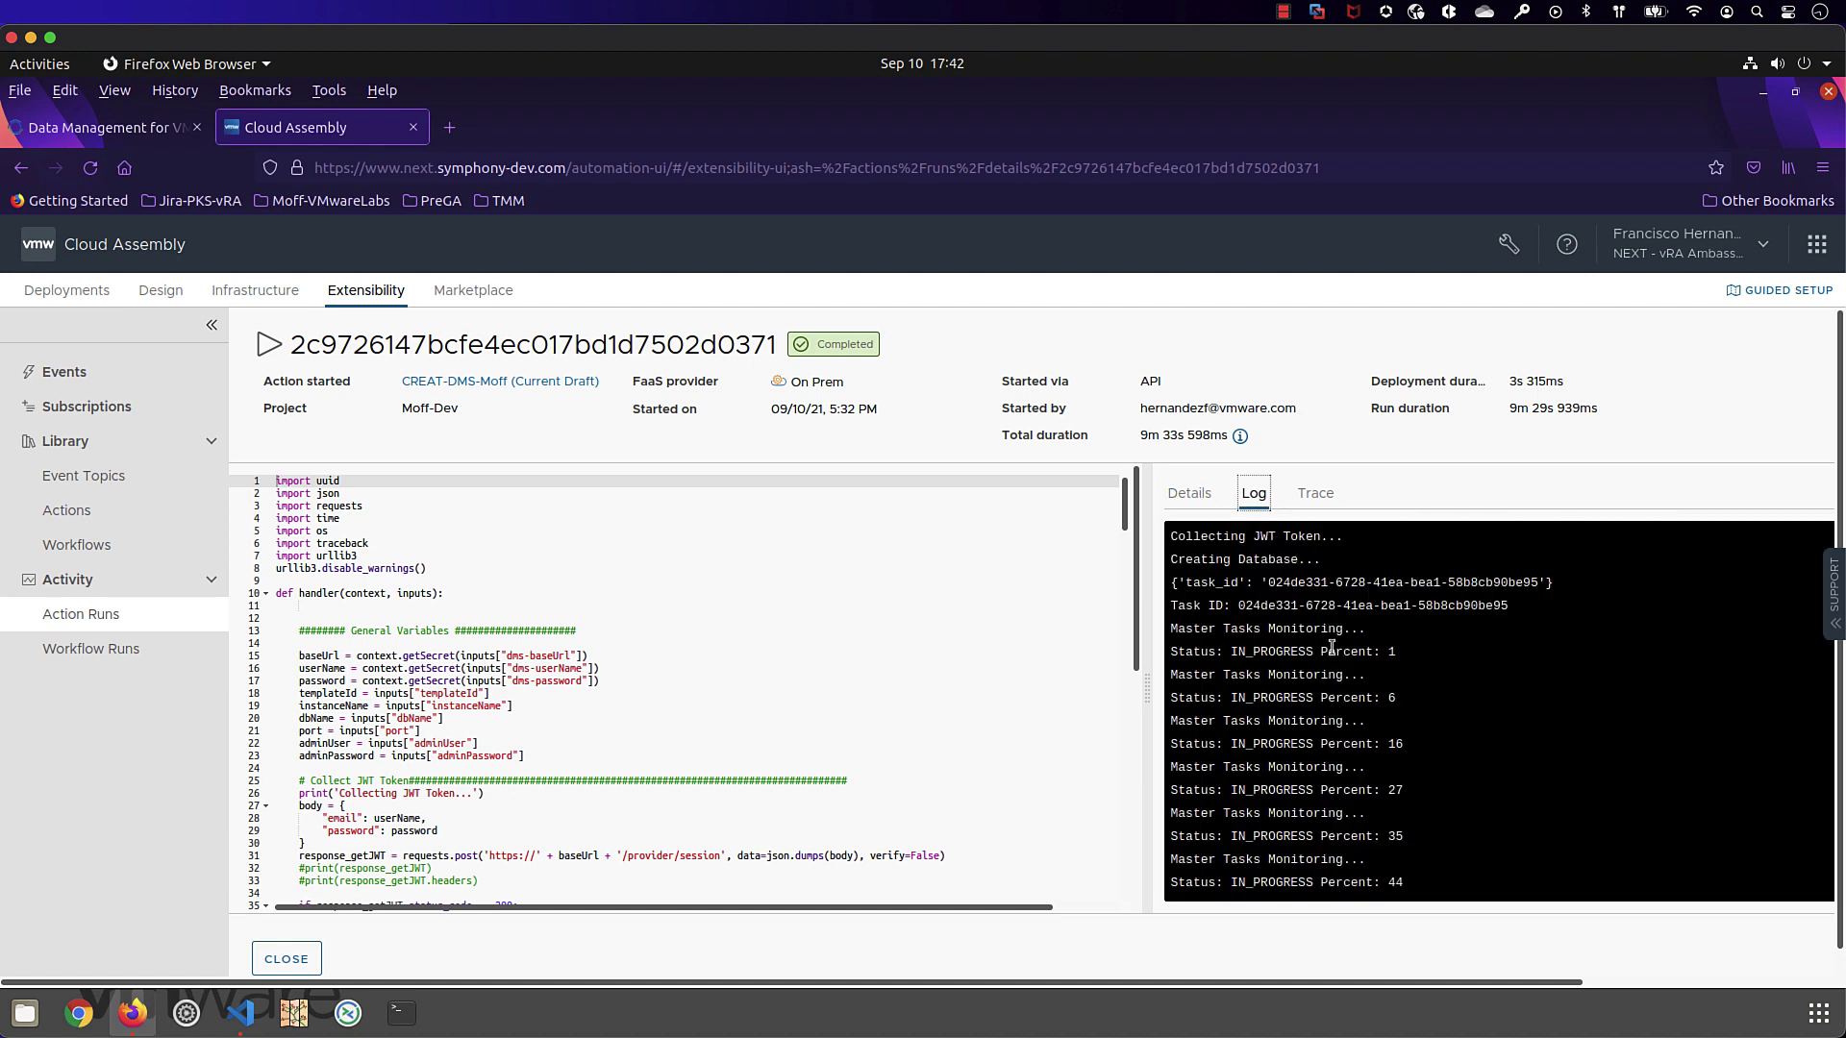
scroll(1331, 647, down, 5)
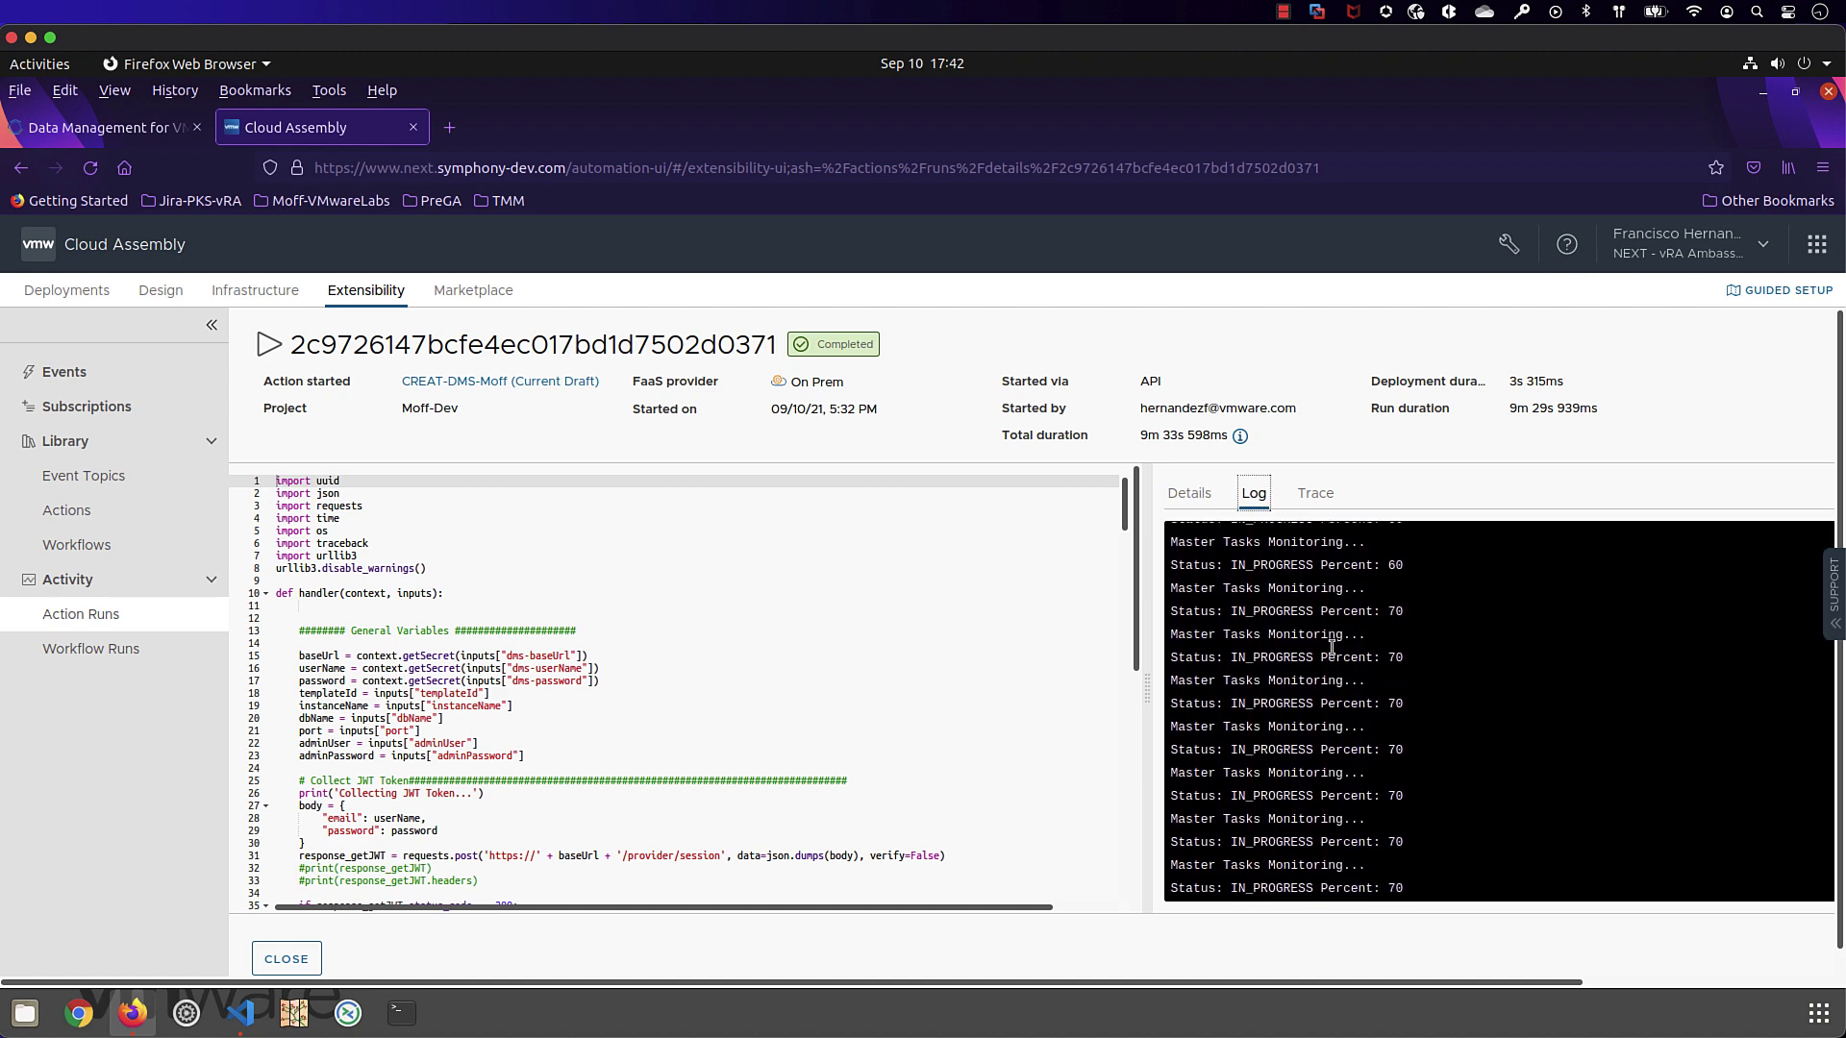
scroll(1331, 647, down, 2)
scroll(1426, 816, down, 1)
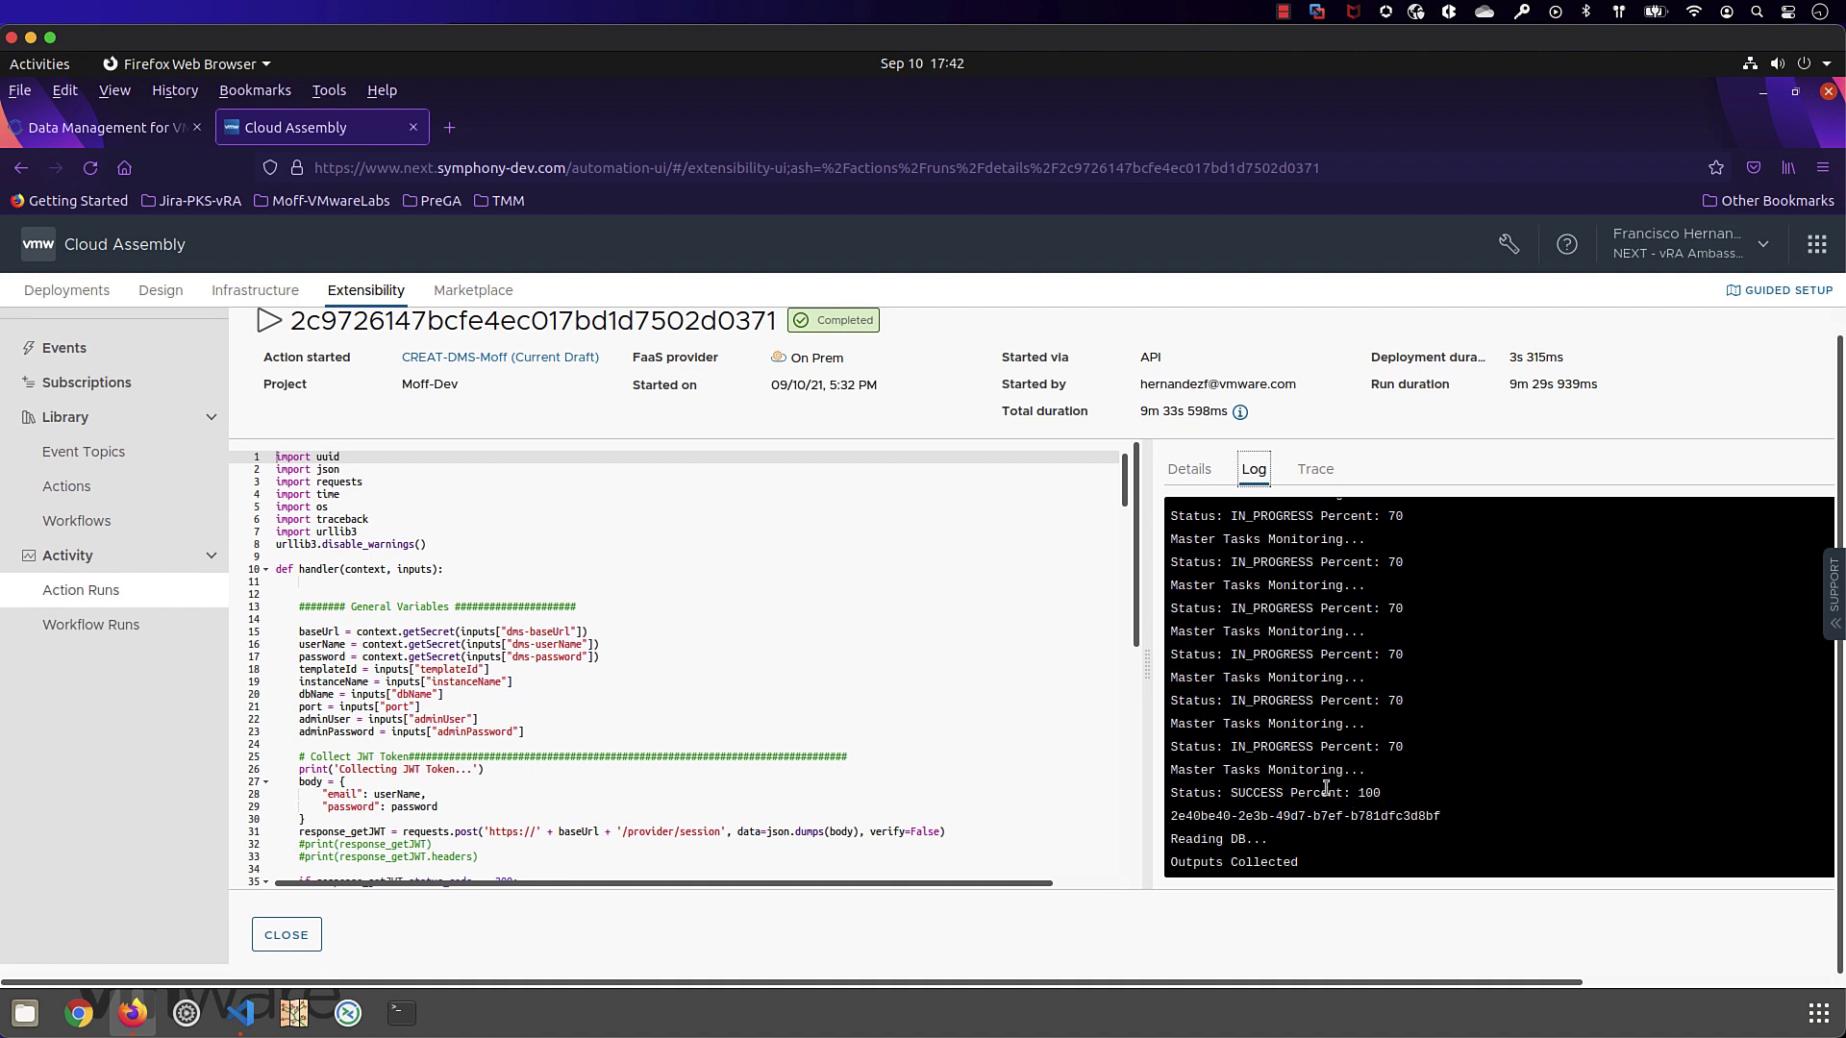
click(320, 937)
click(53, 293)
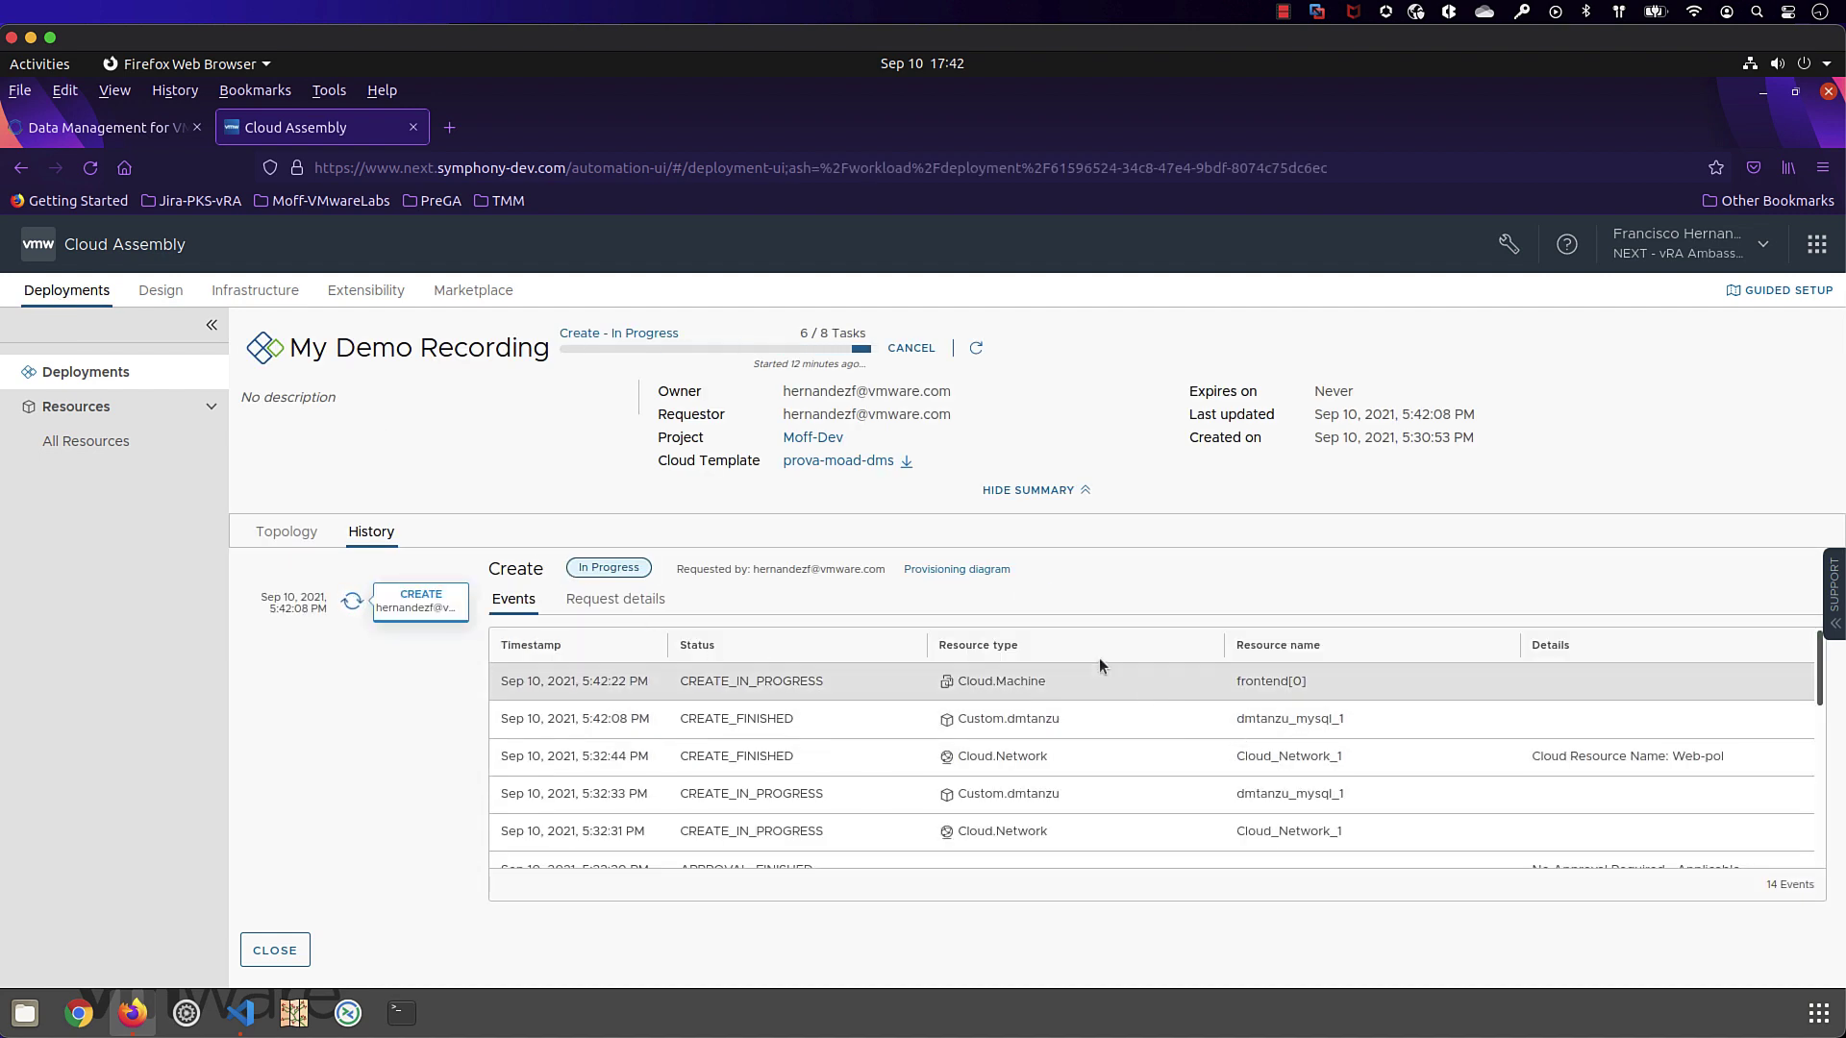
Check dmtanzu_mysql_1's instanceName in the topology, then view the Data Management database list.
click(303, 542)
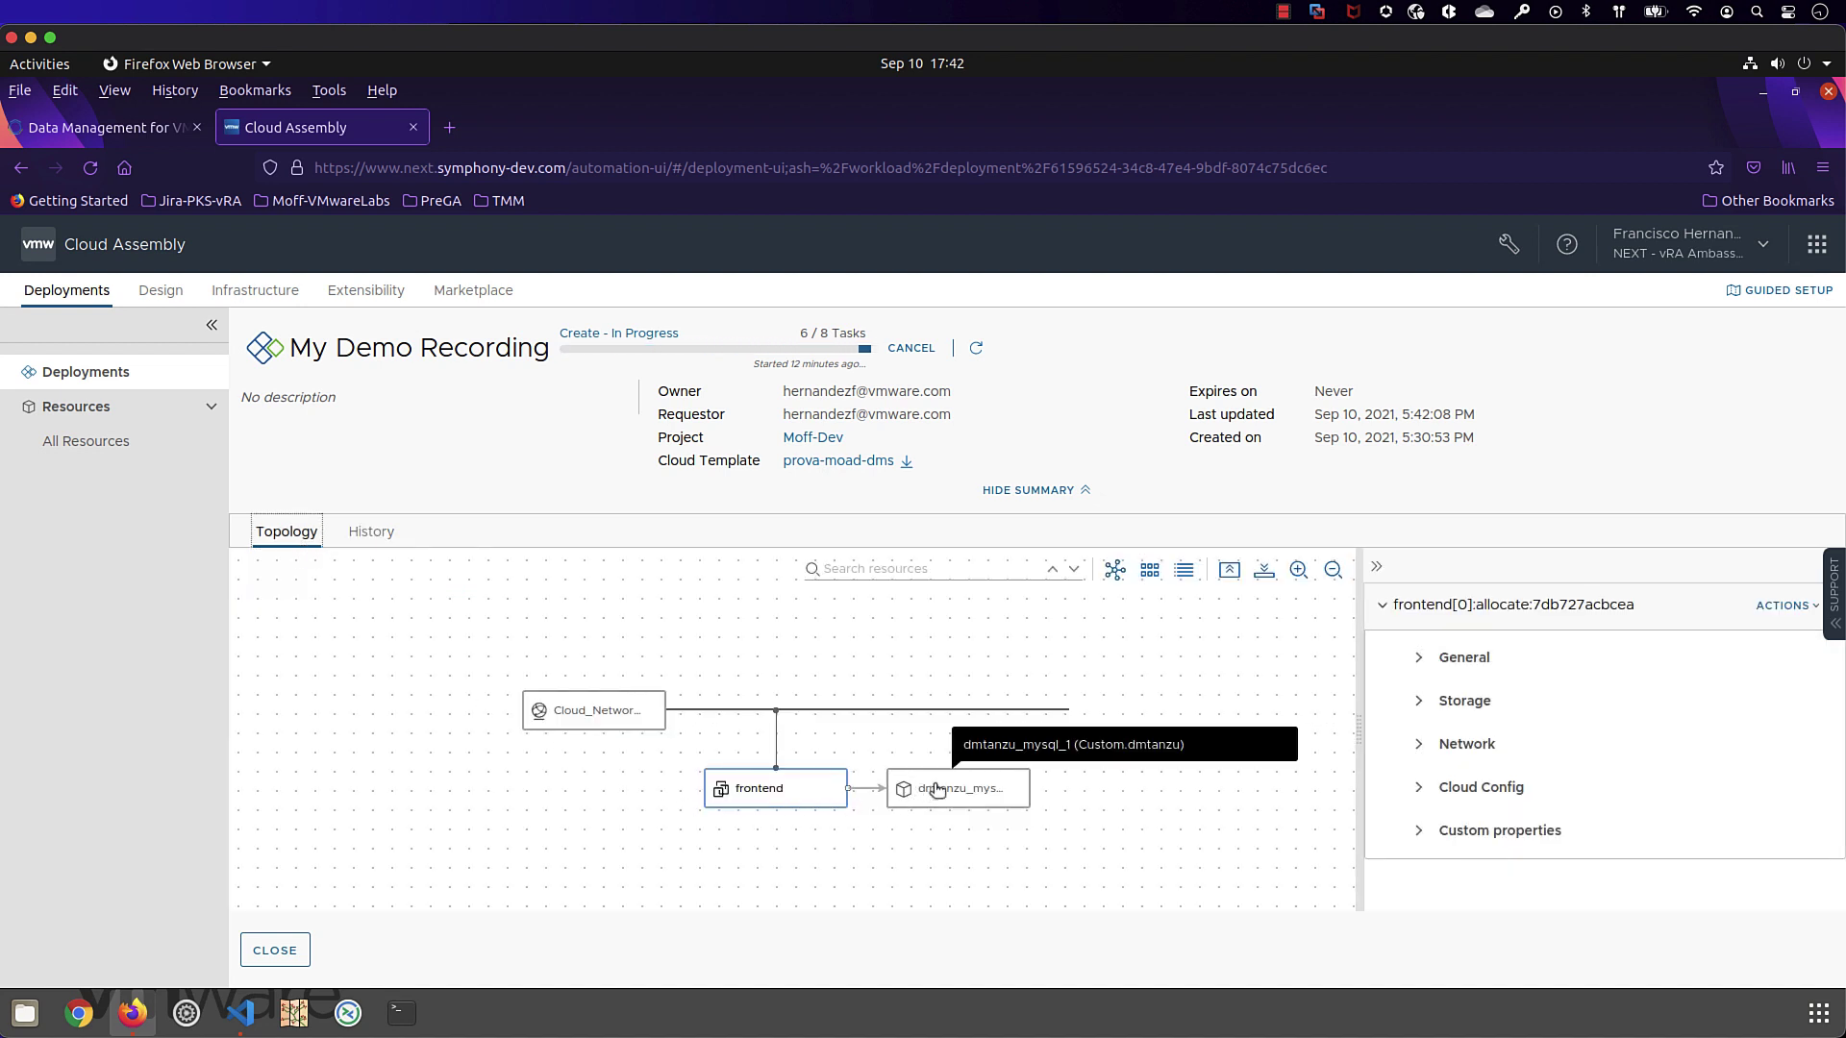
click(929, 789)
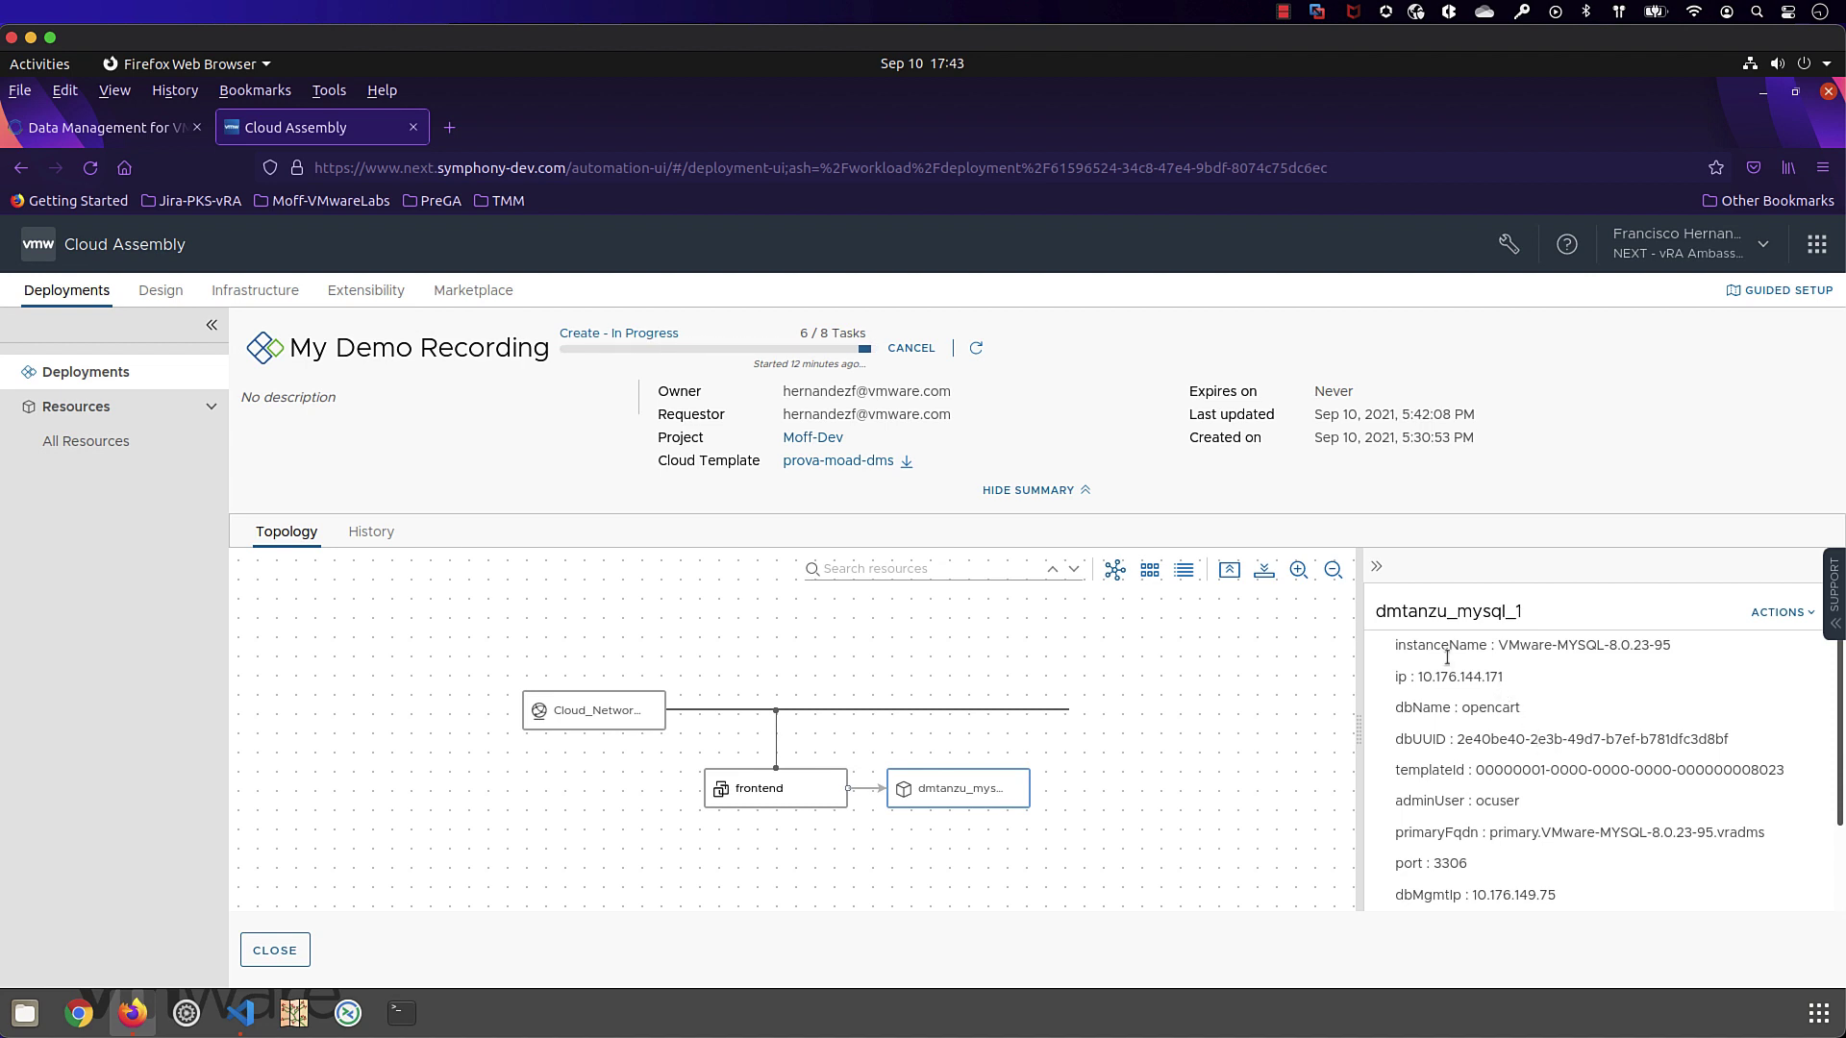
drag(1674, 645, 1635, 646)
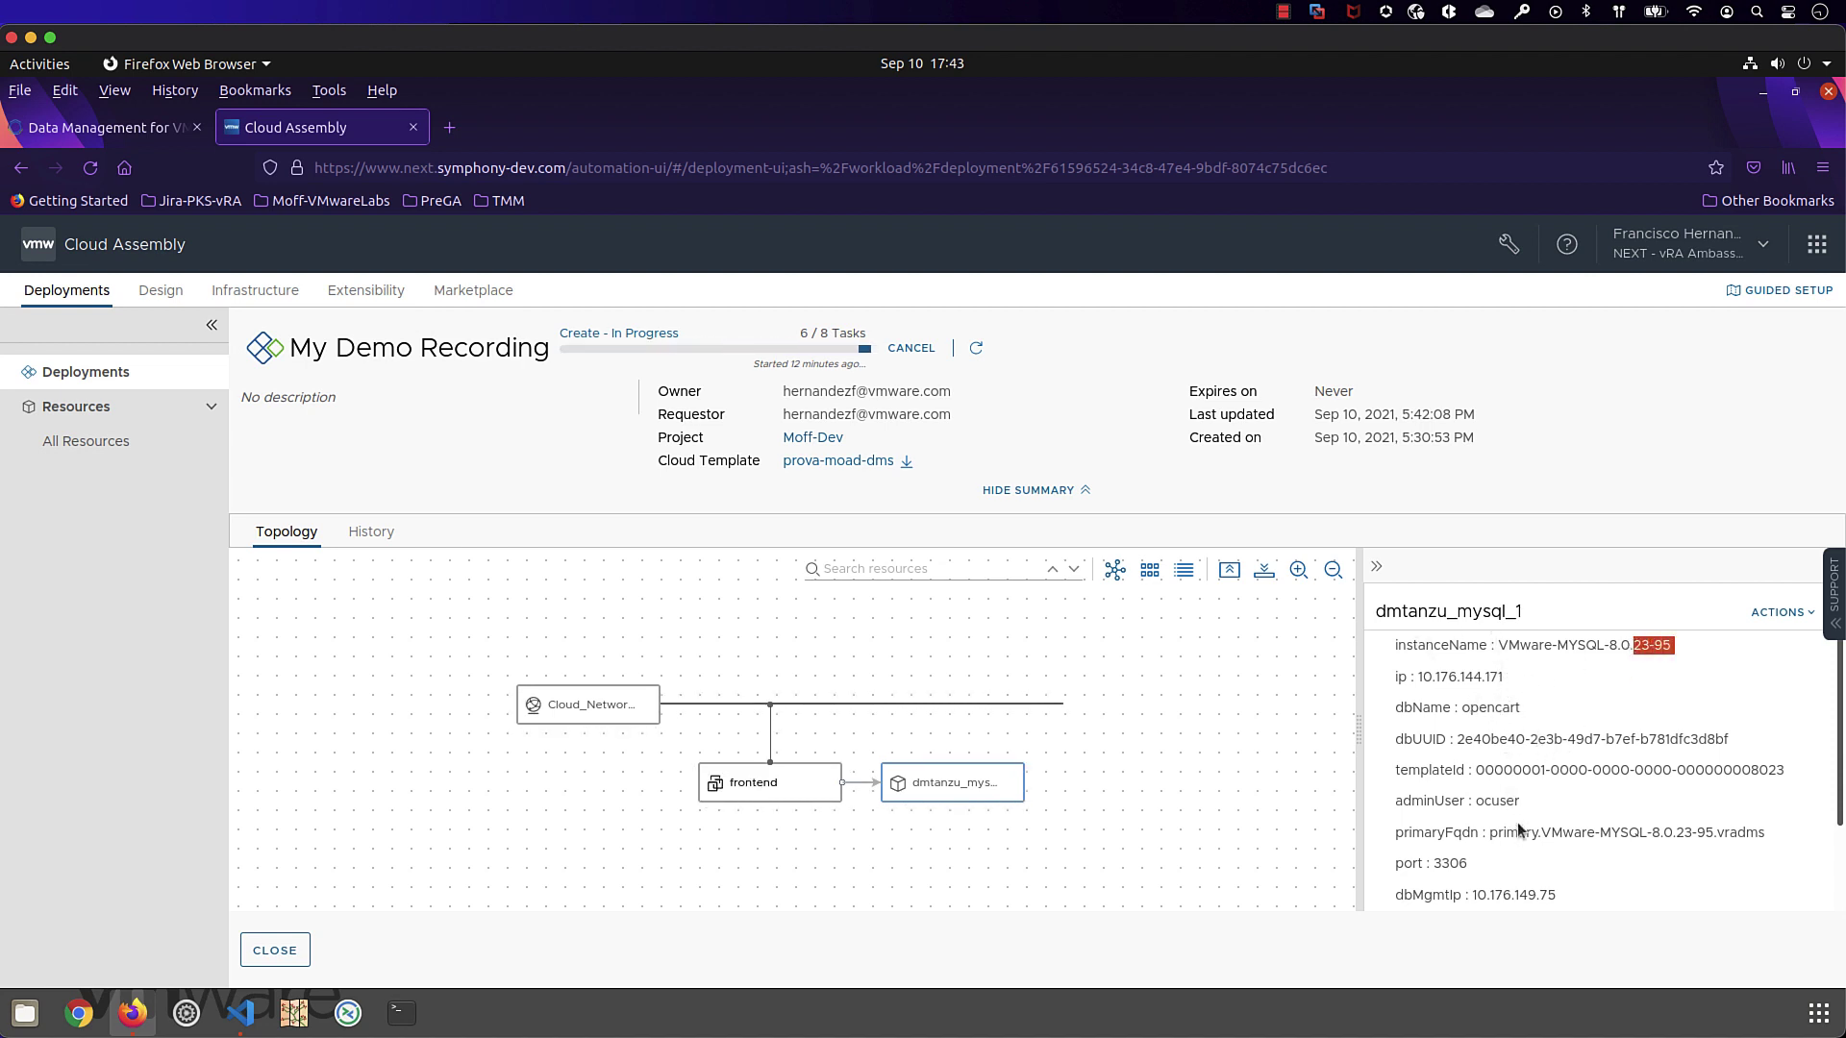
click(100, 132)
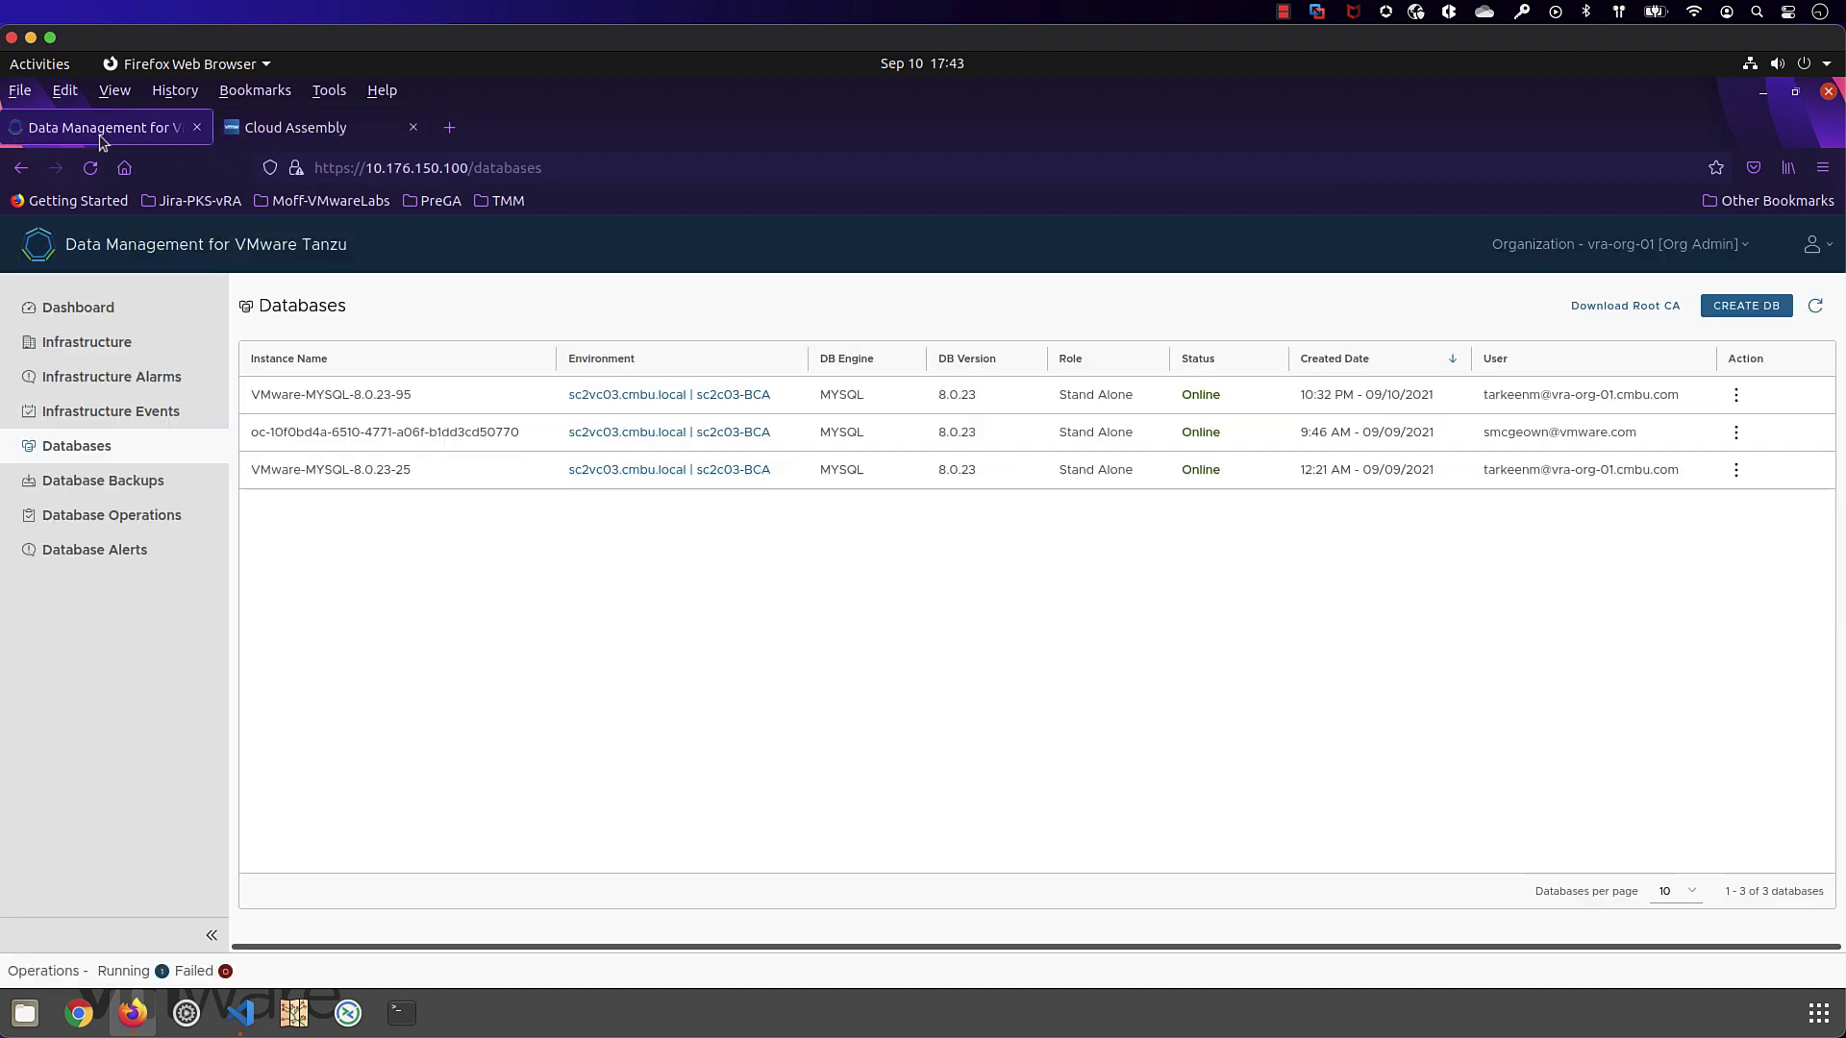
Check VMware-MYSQL-8.0.23-95's operations, health and server info, then return to Cloud Assembly.
click(404, 401)
click(451, 327)
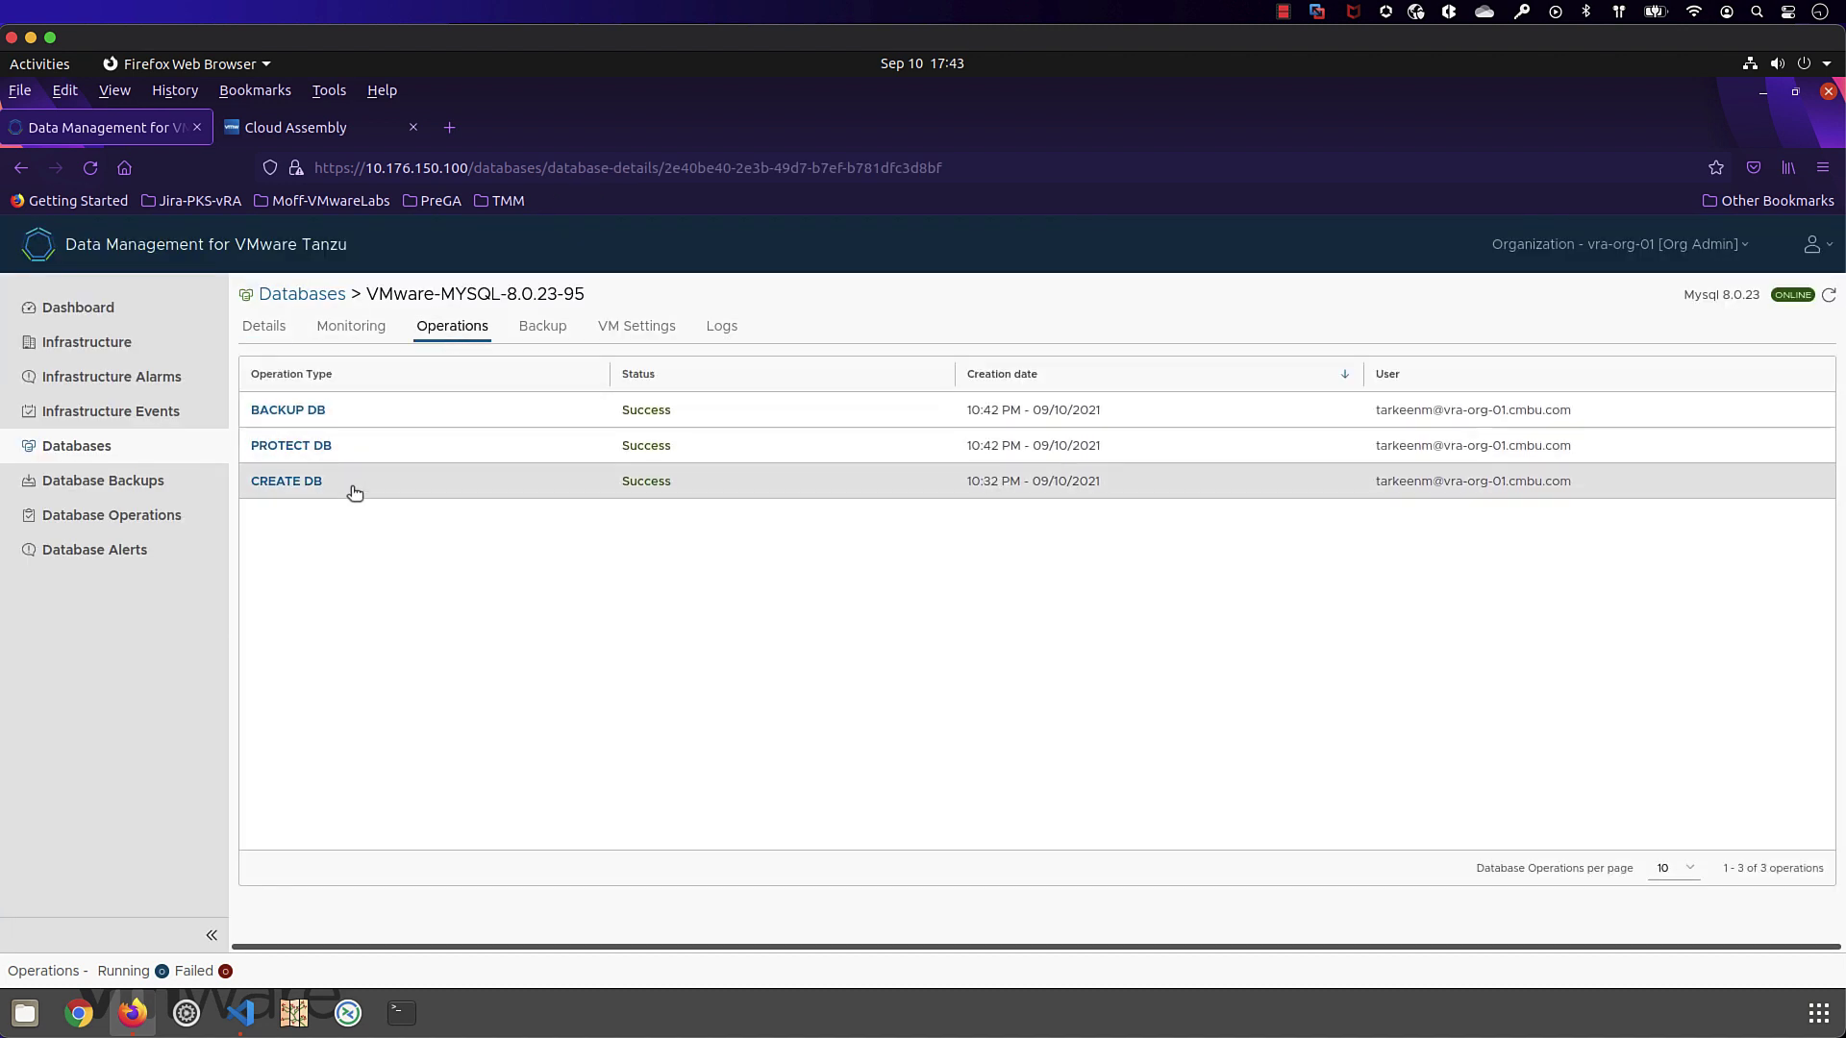
click(354, 328)
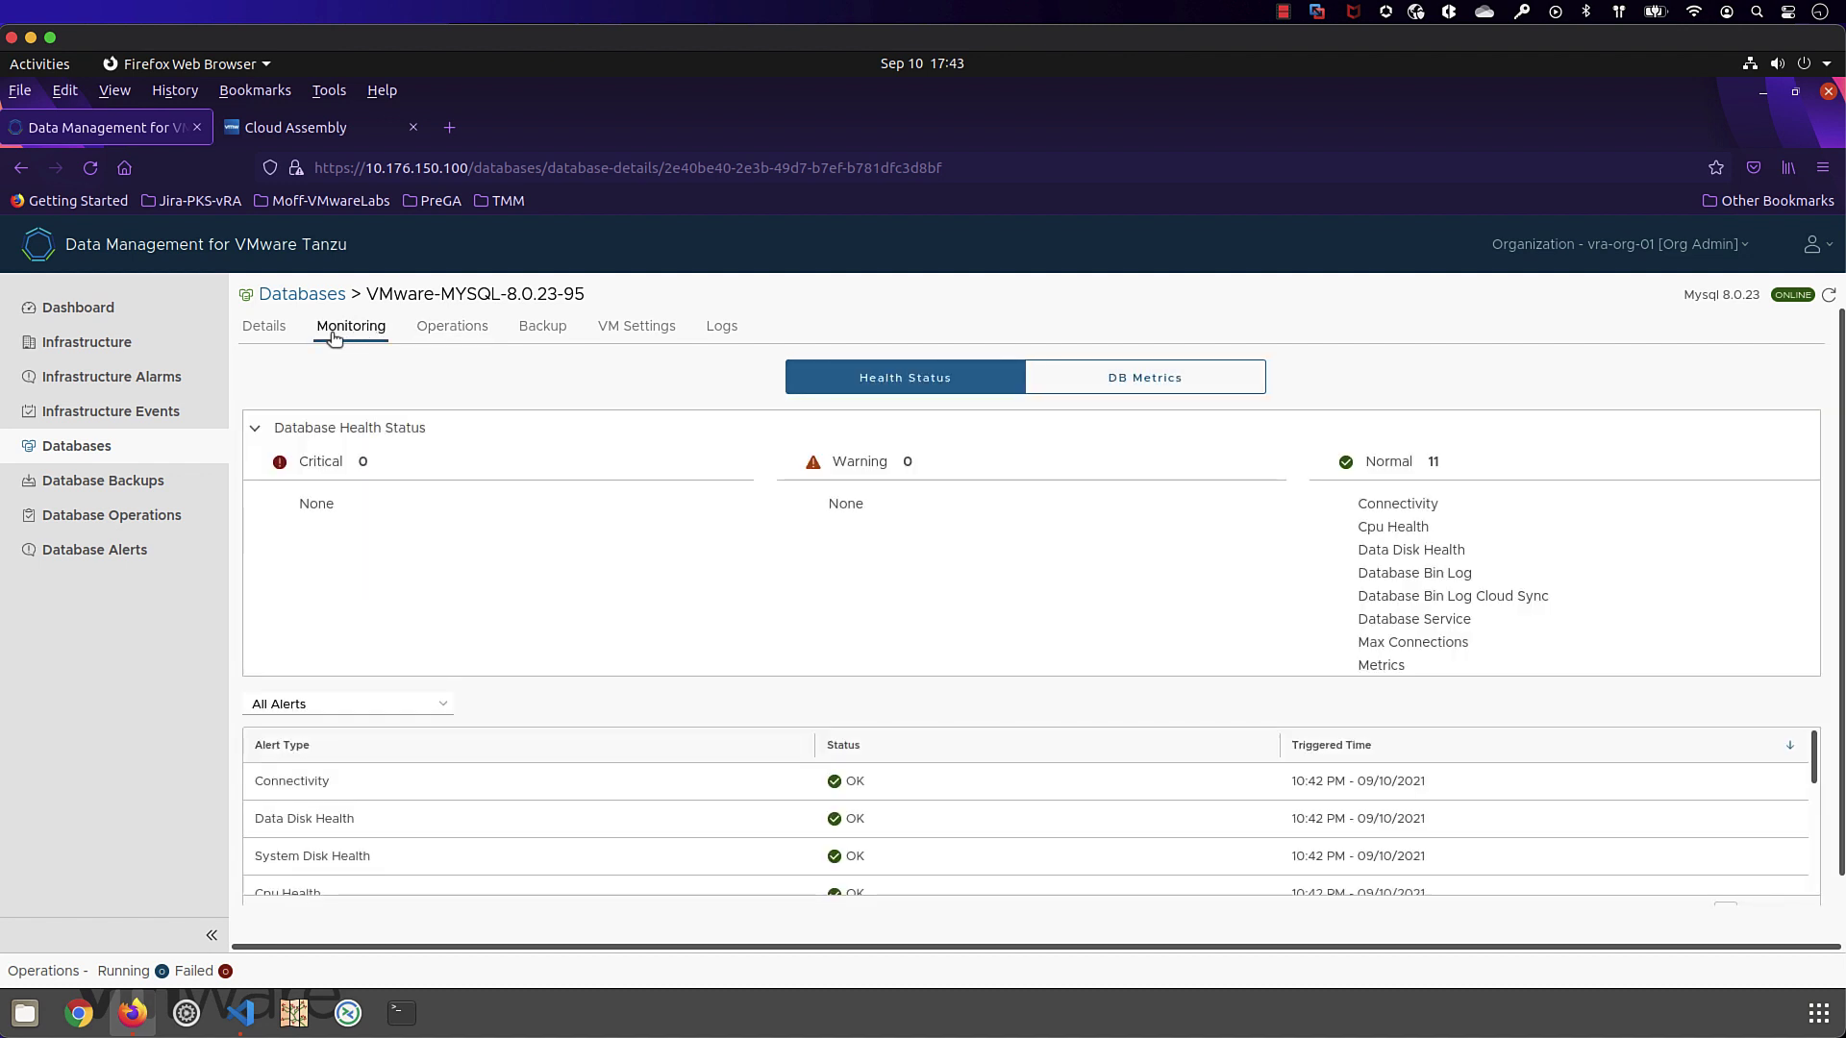
click(263, 329)
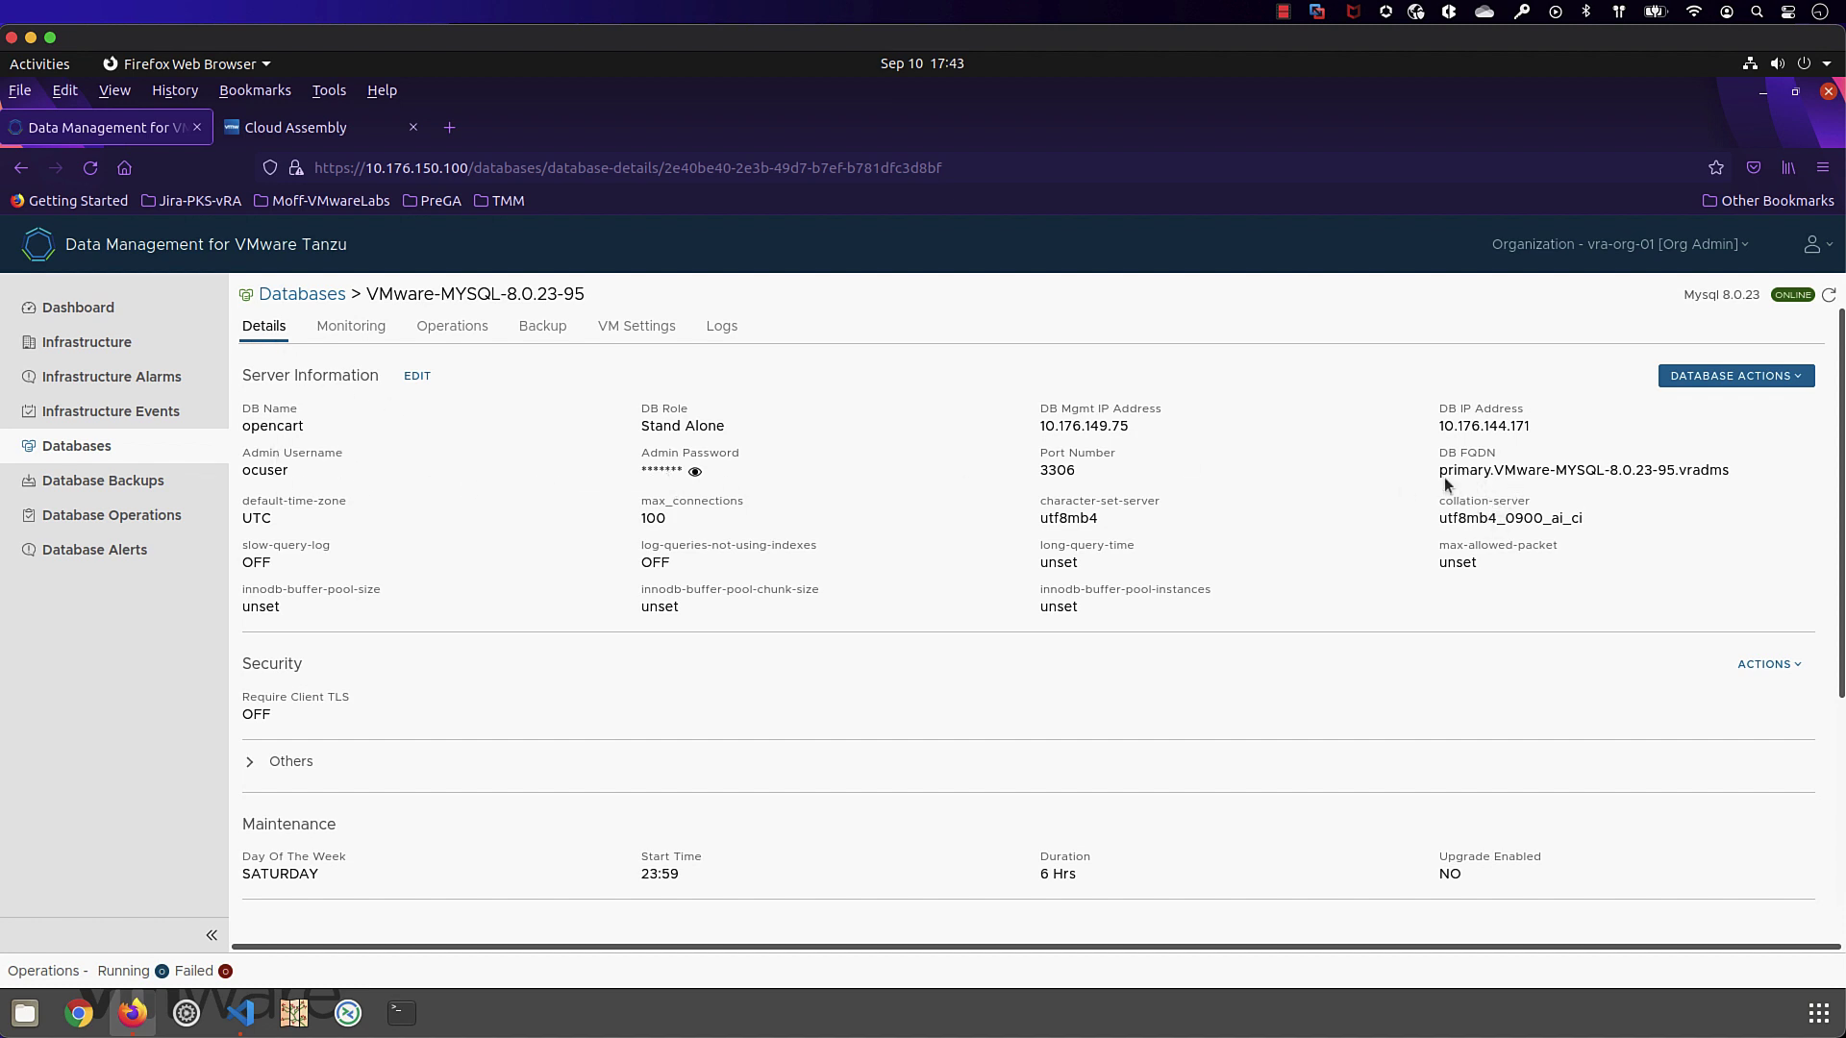
click(124, 448)
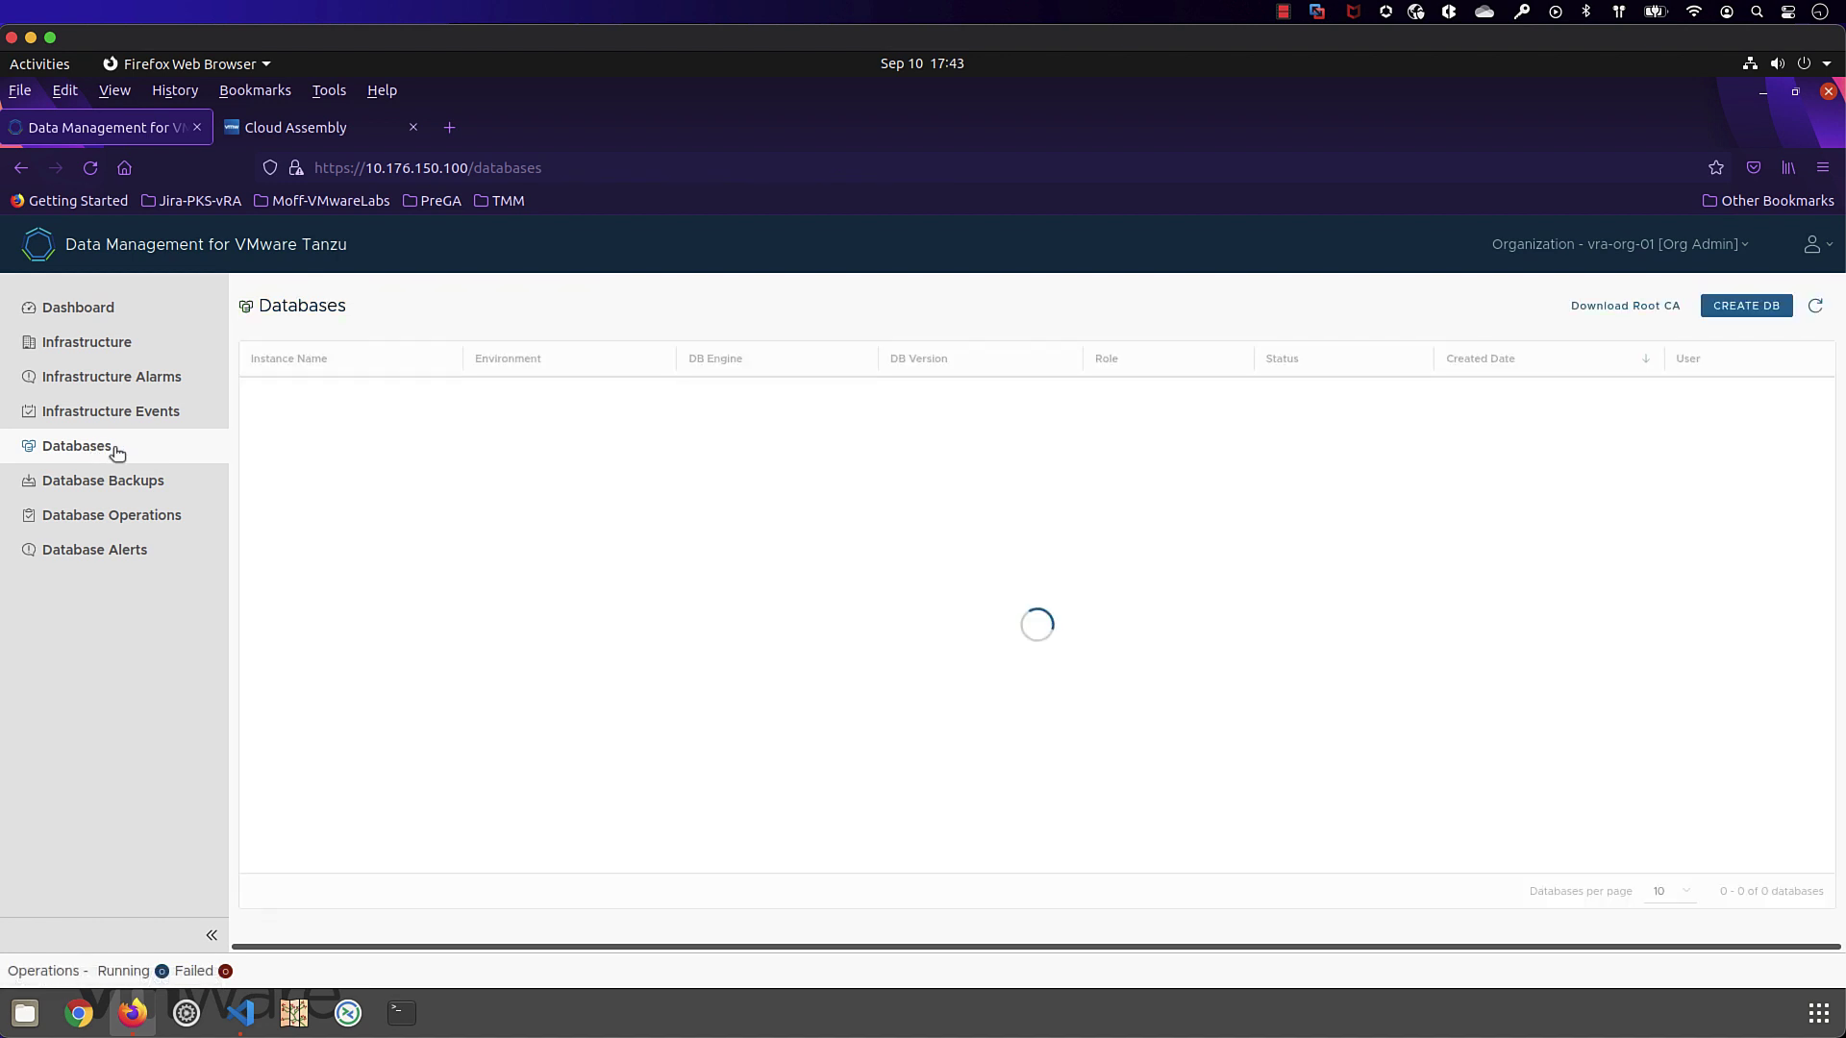
click(298, 132)
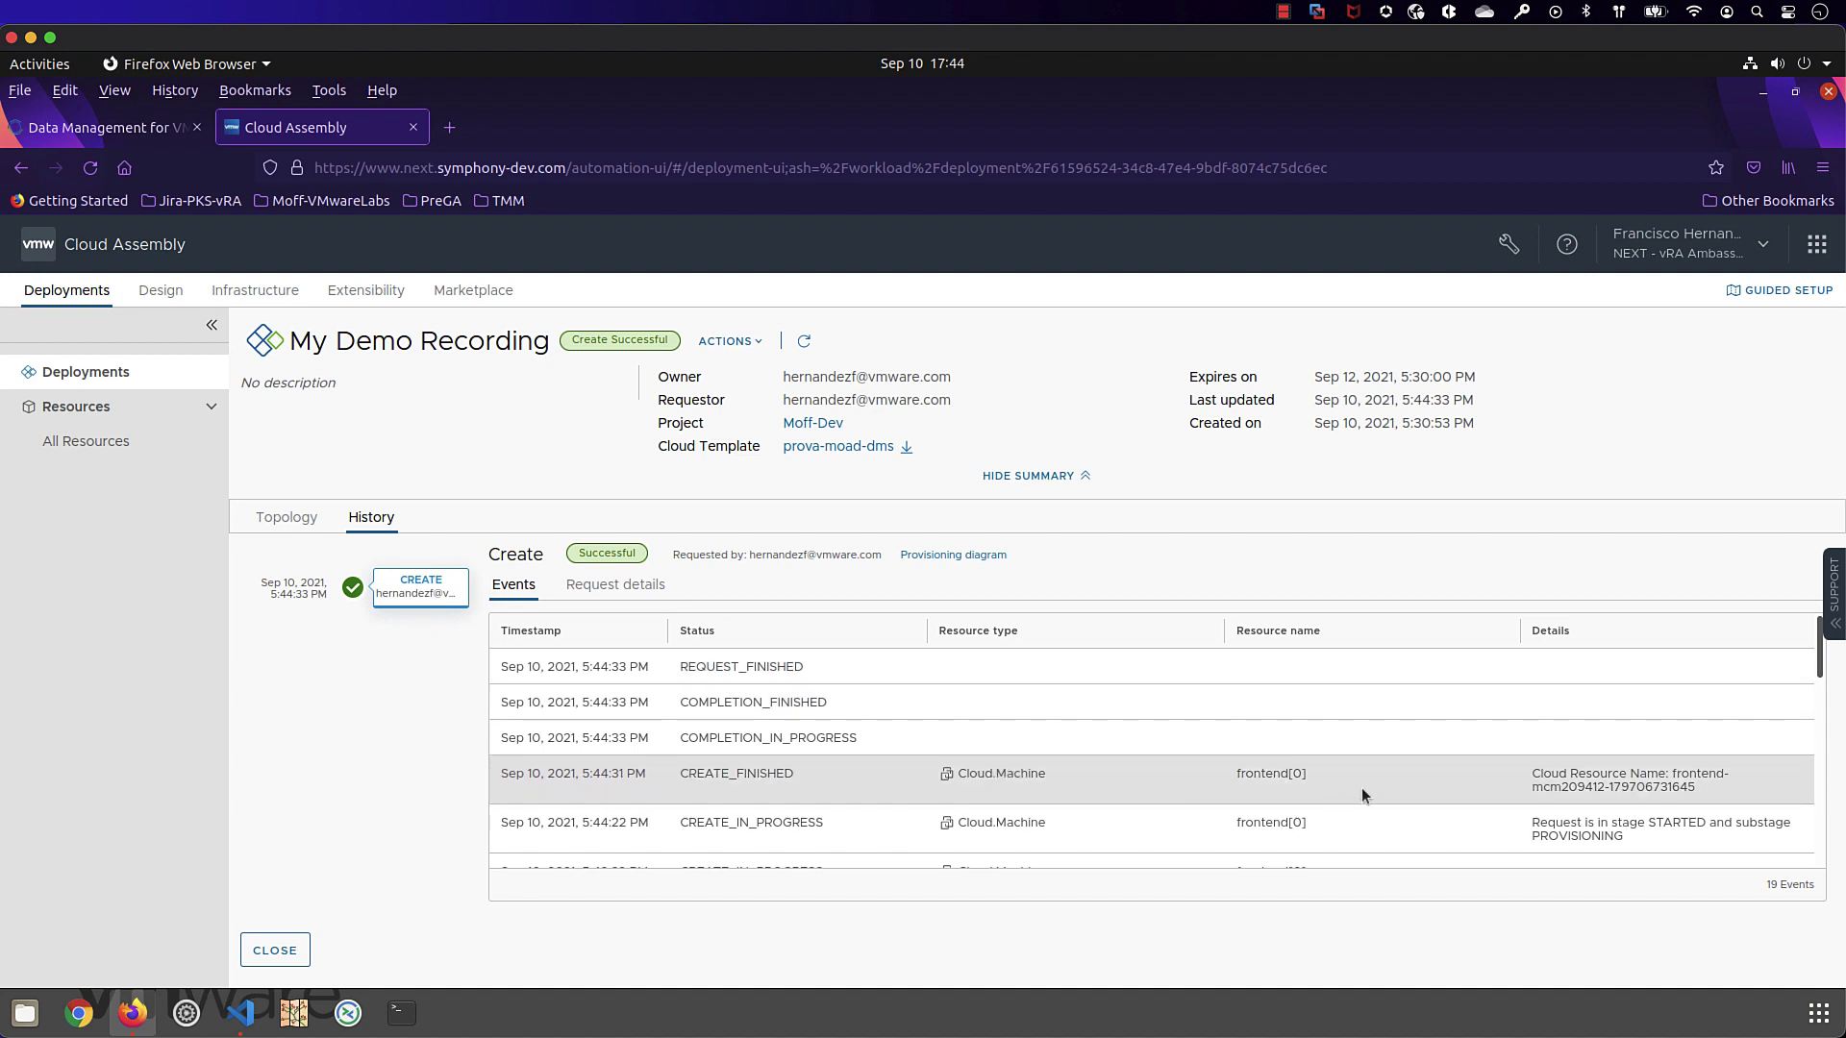
Copy the frontend machine's address 10.176.150.150 from its General details in the topology view.
click(298, 524)
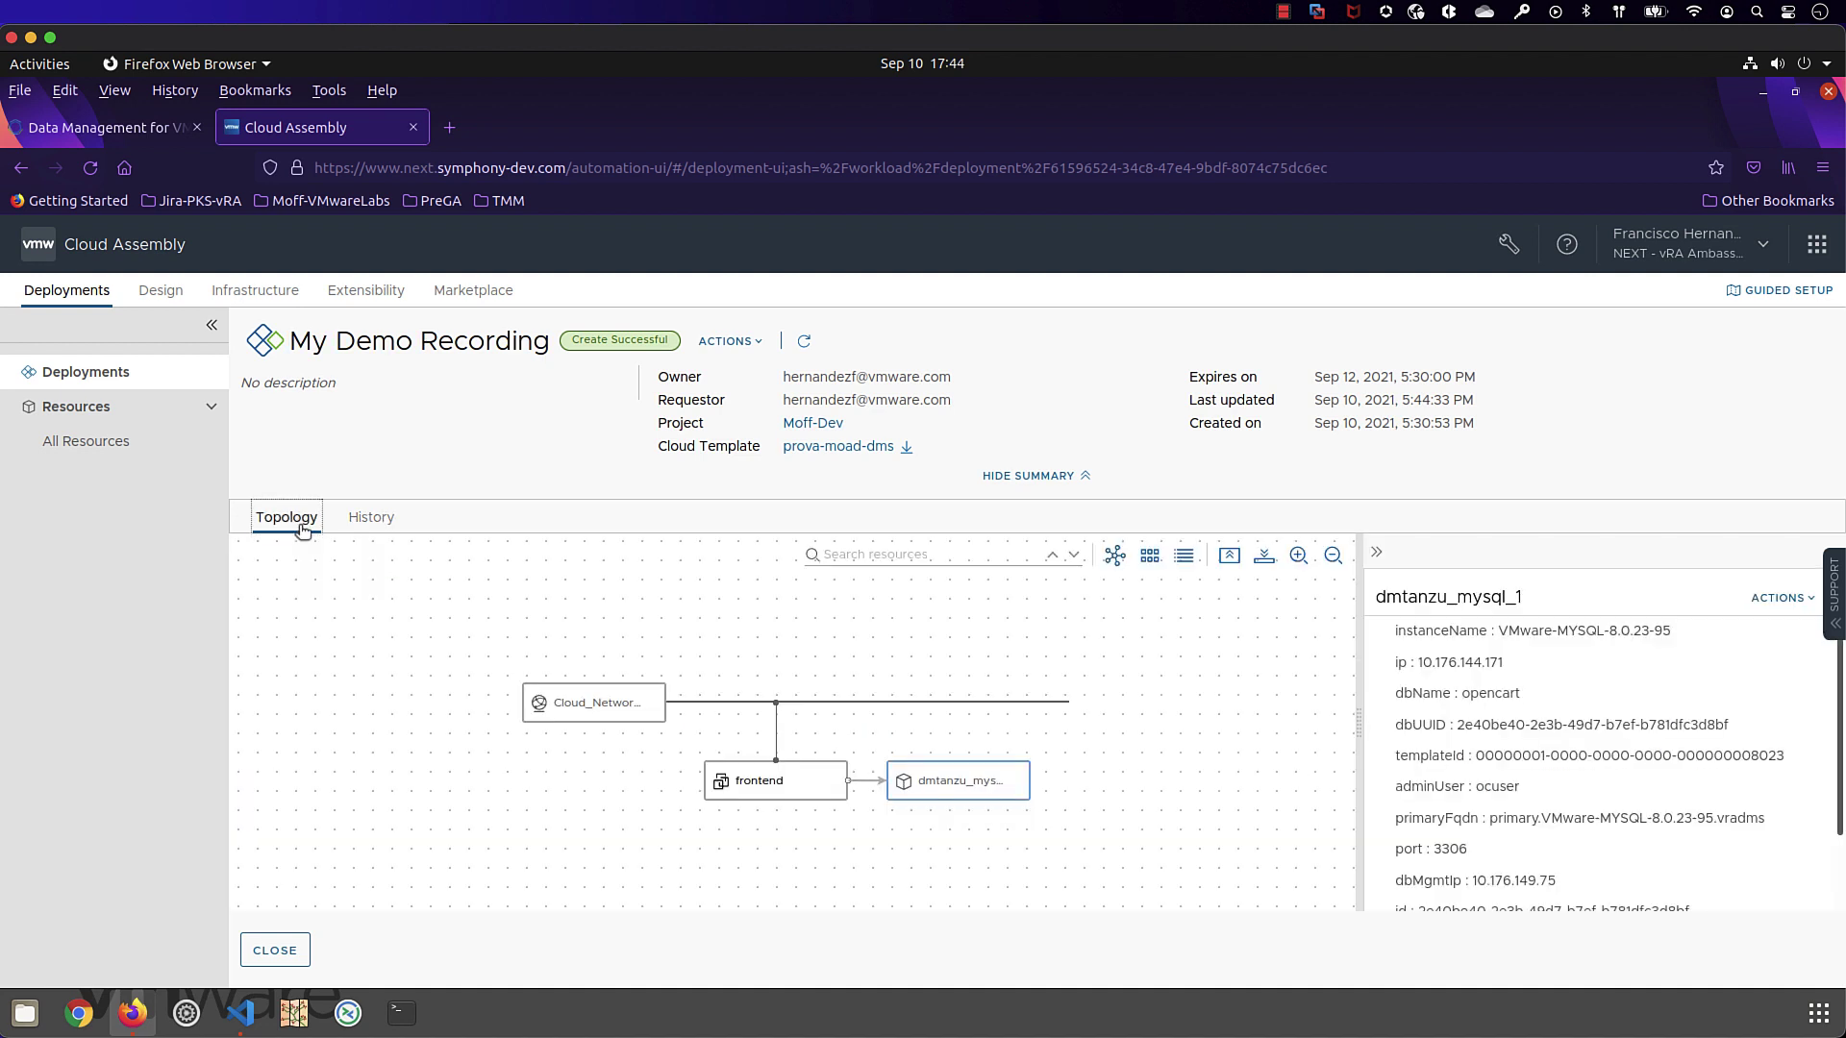
click(812, 783)
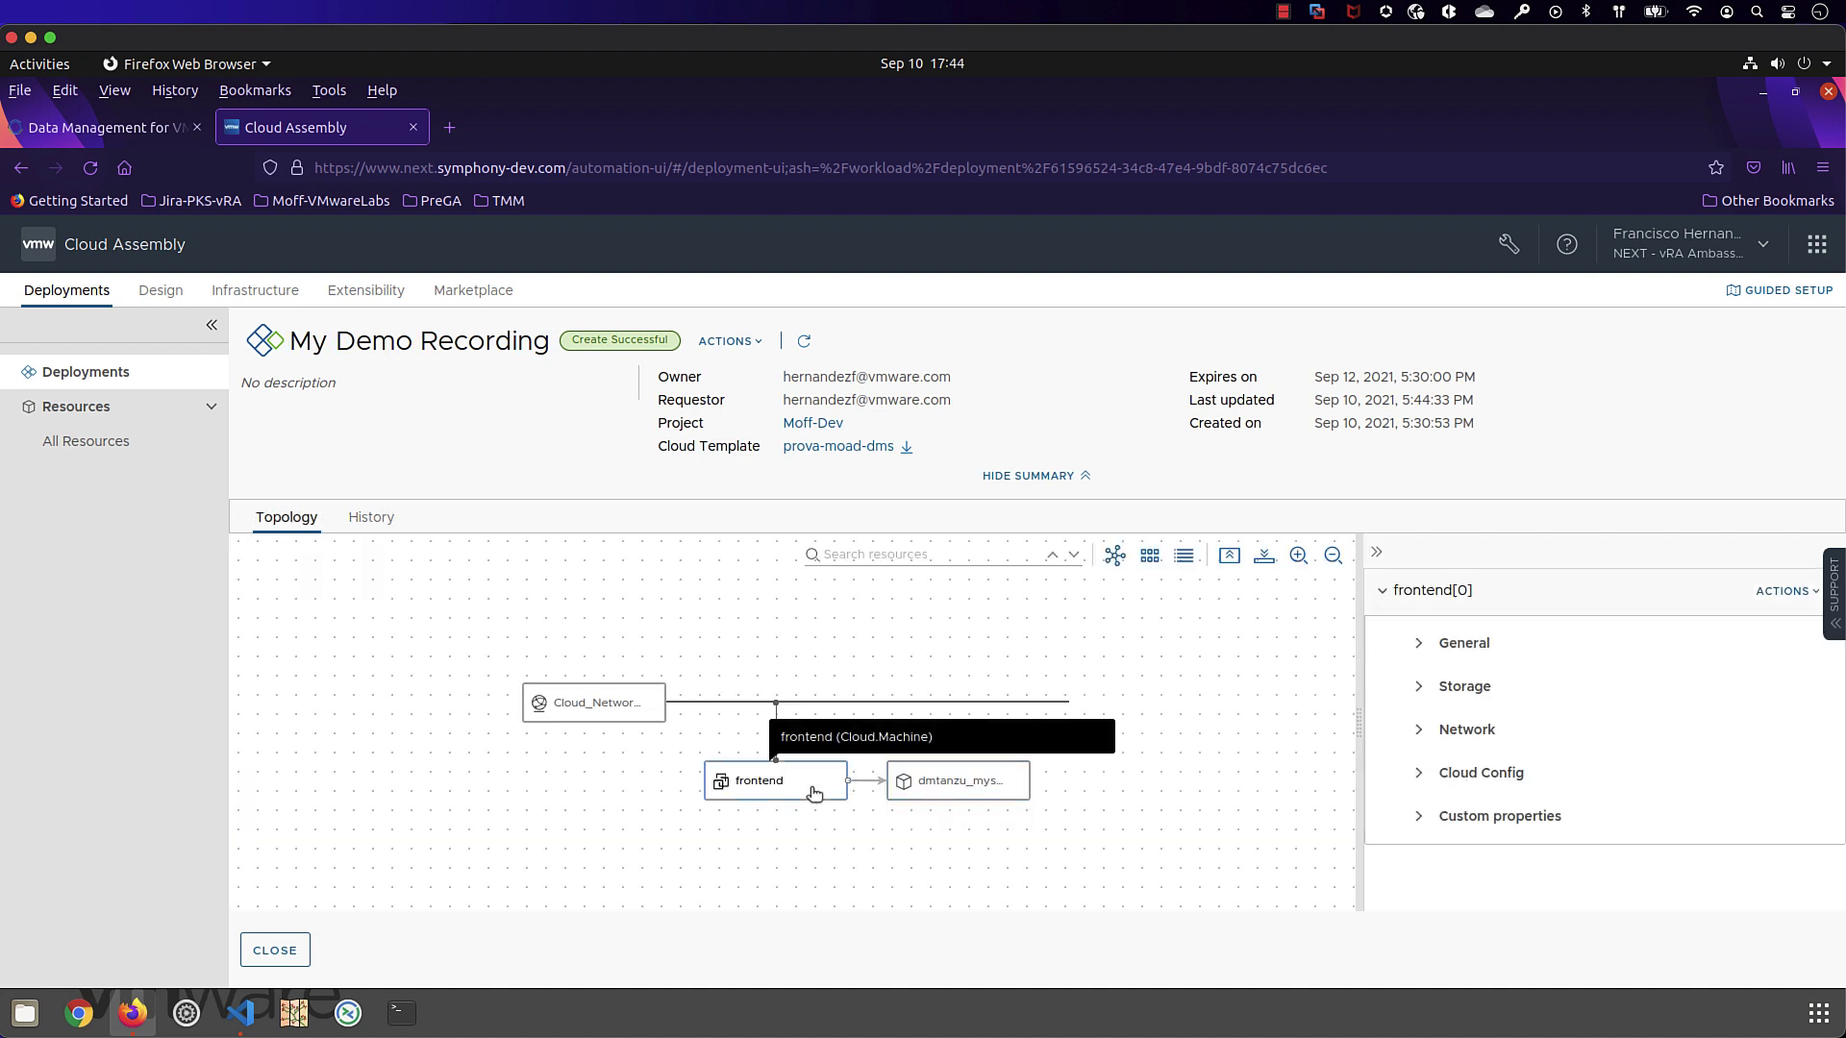
drag(1356, 728, 1228, 729)
click(1288, 644)
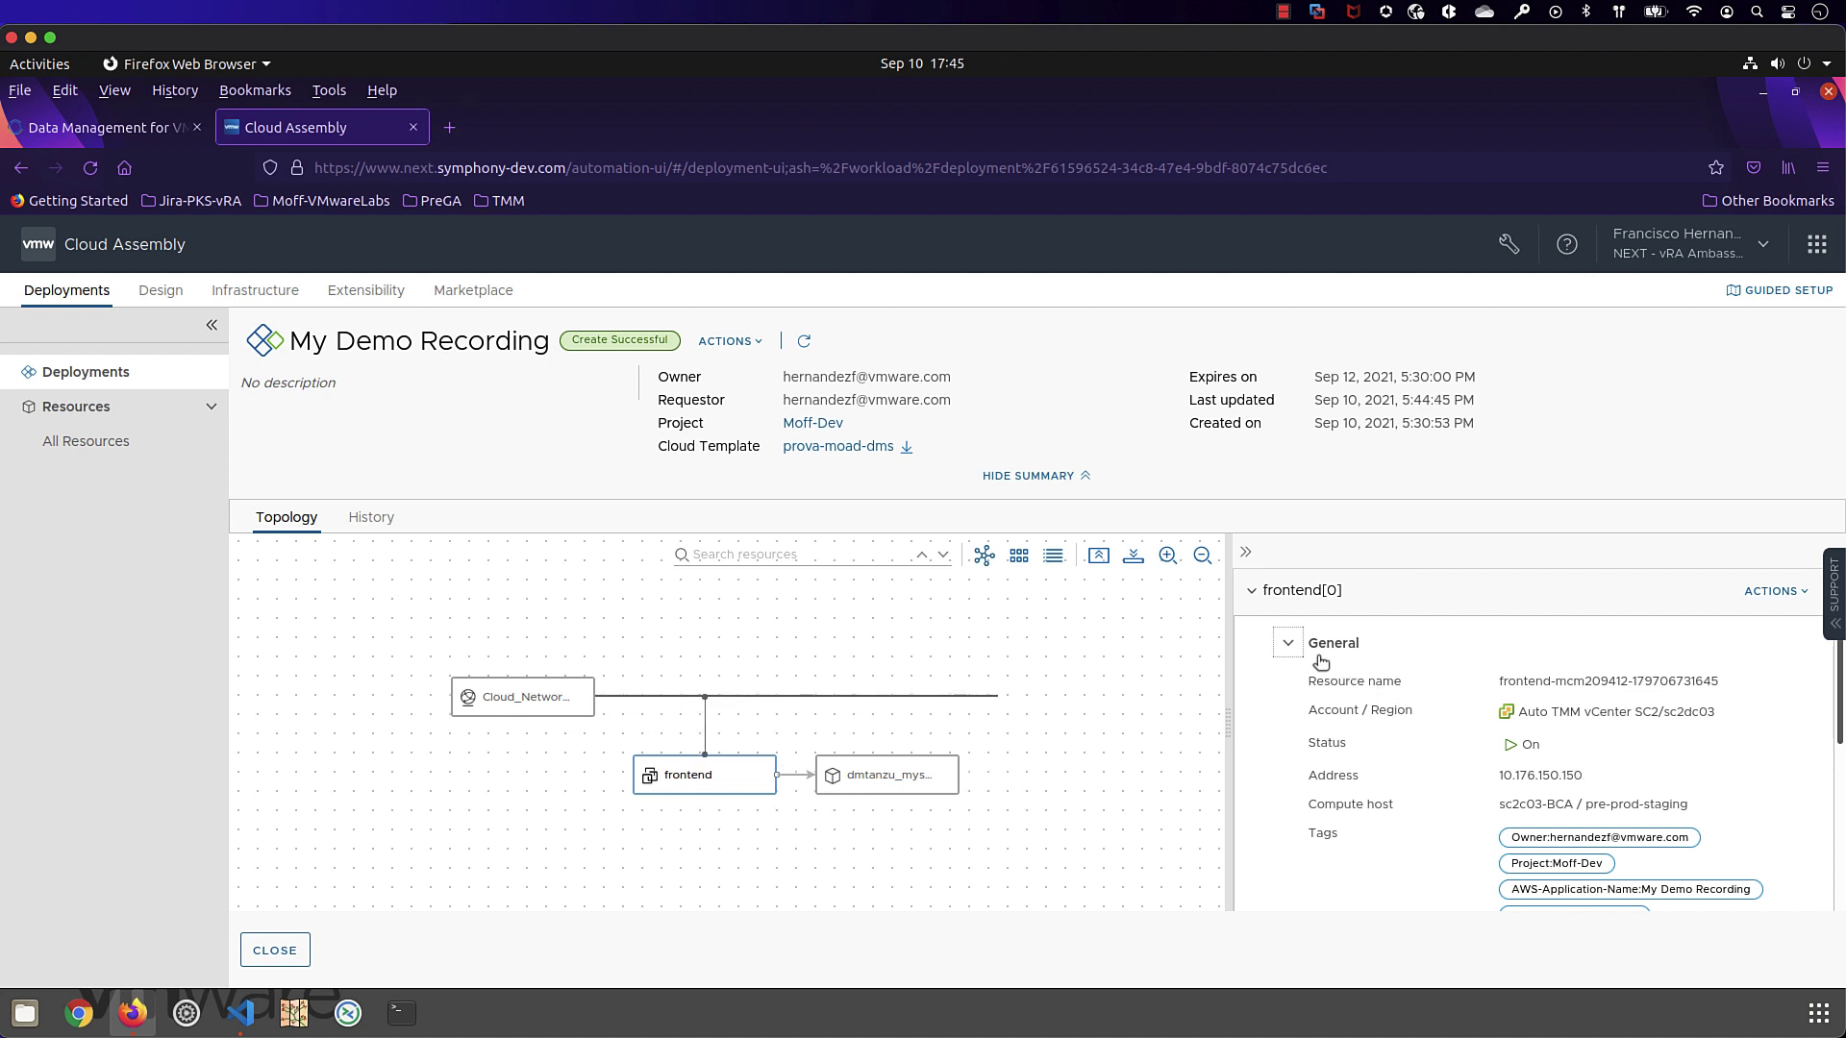
double_click(1547, 773)
drag(1586, 779, 1506, 783)
right_click(1506, 775)
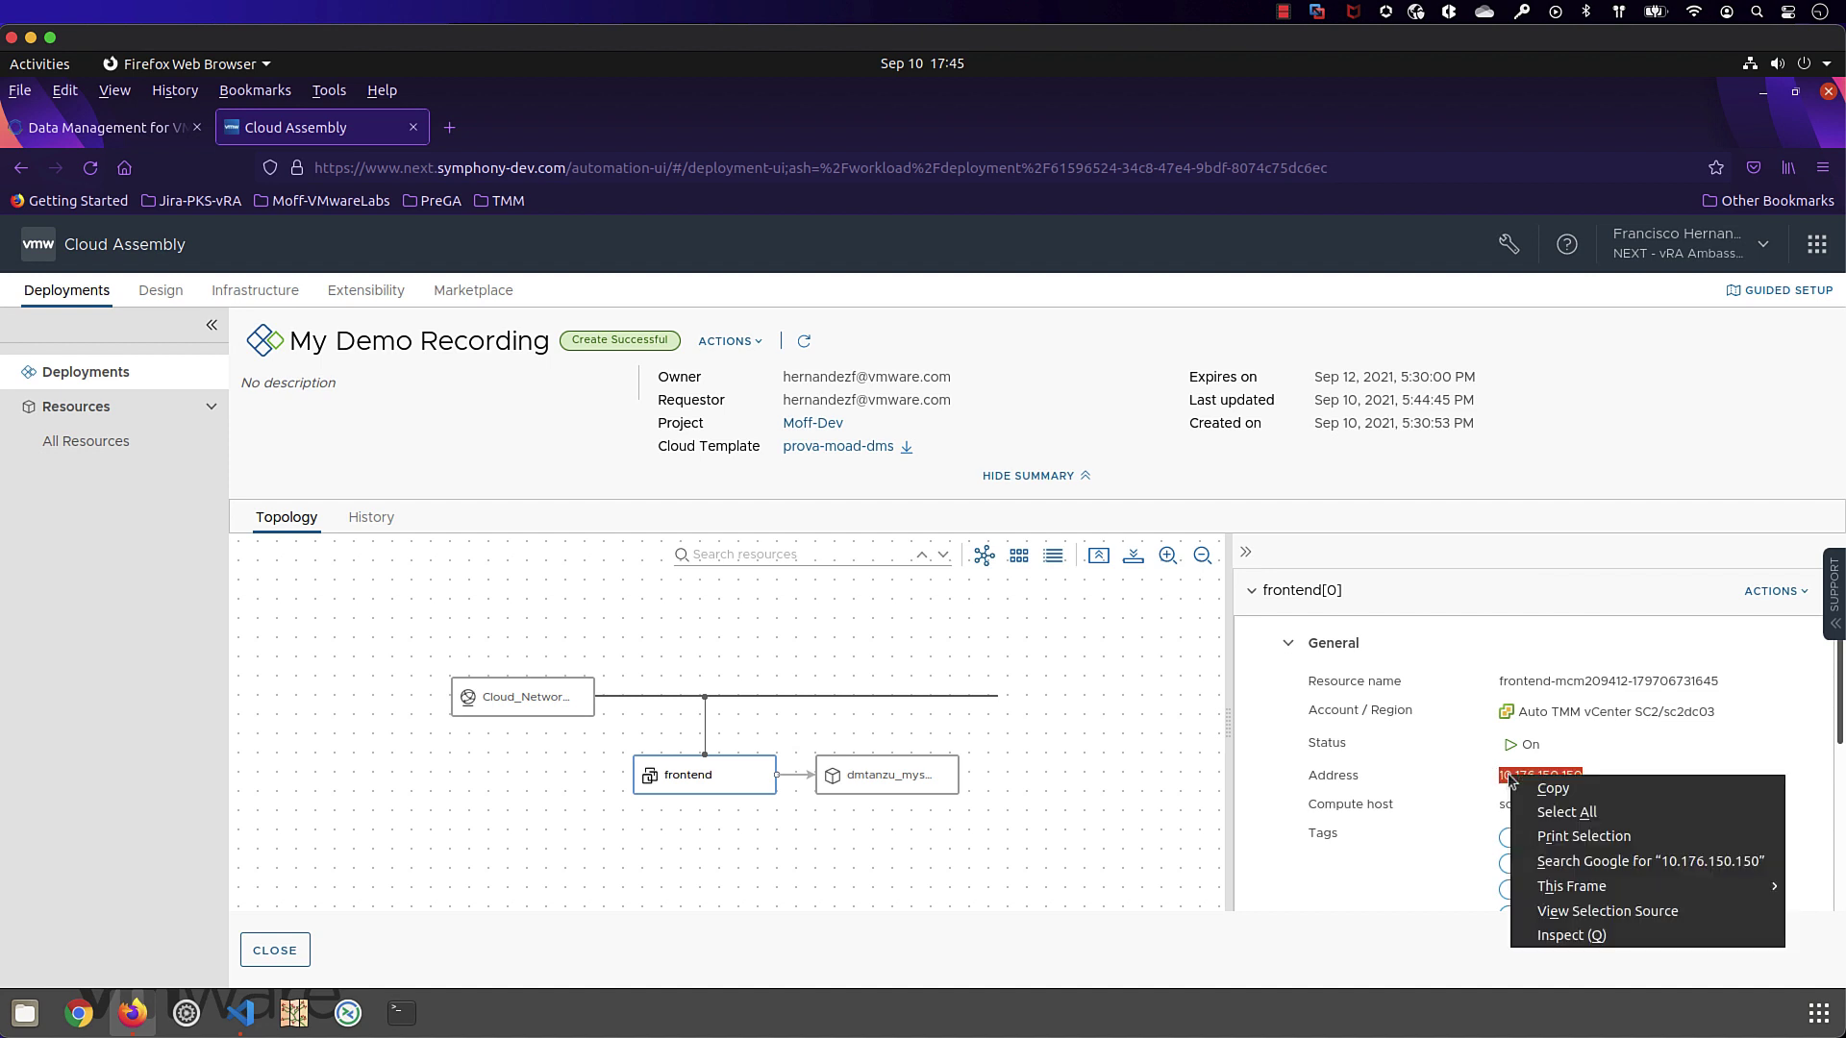
click(1543, 790)
Load the MOAD Electronic Super Store by pasting 10.176.150.150 into a new browser tab.
click(450, 128)
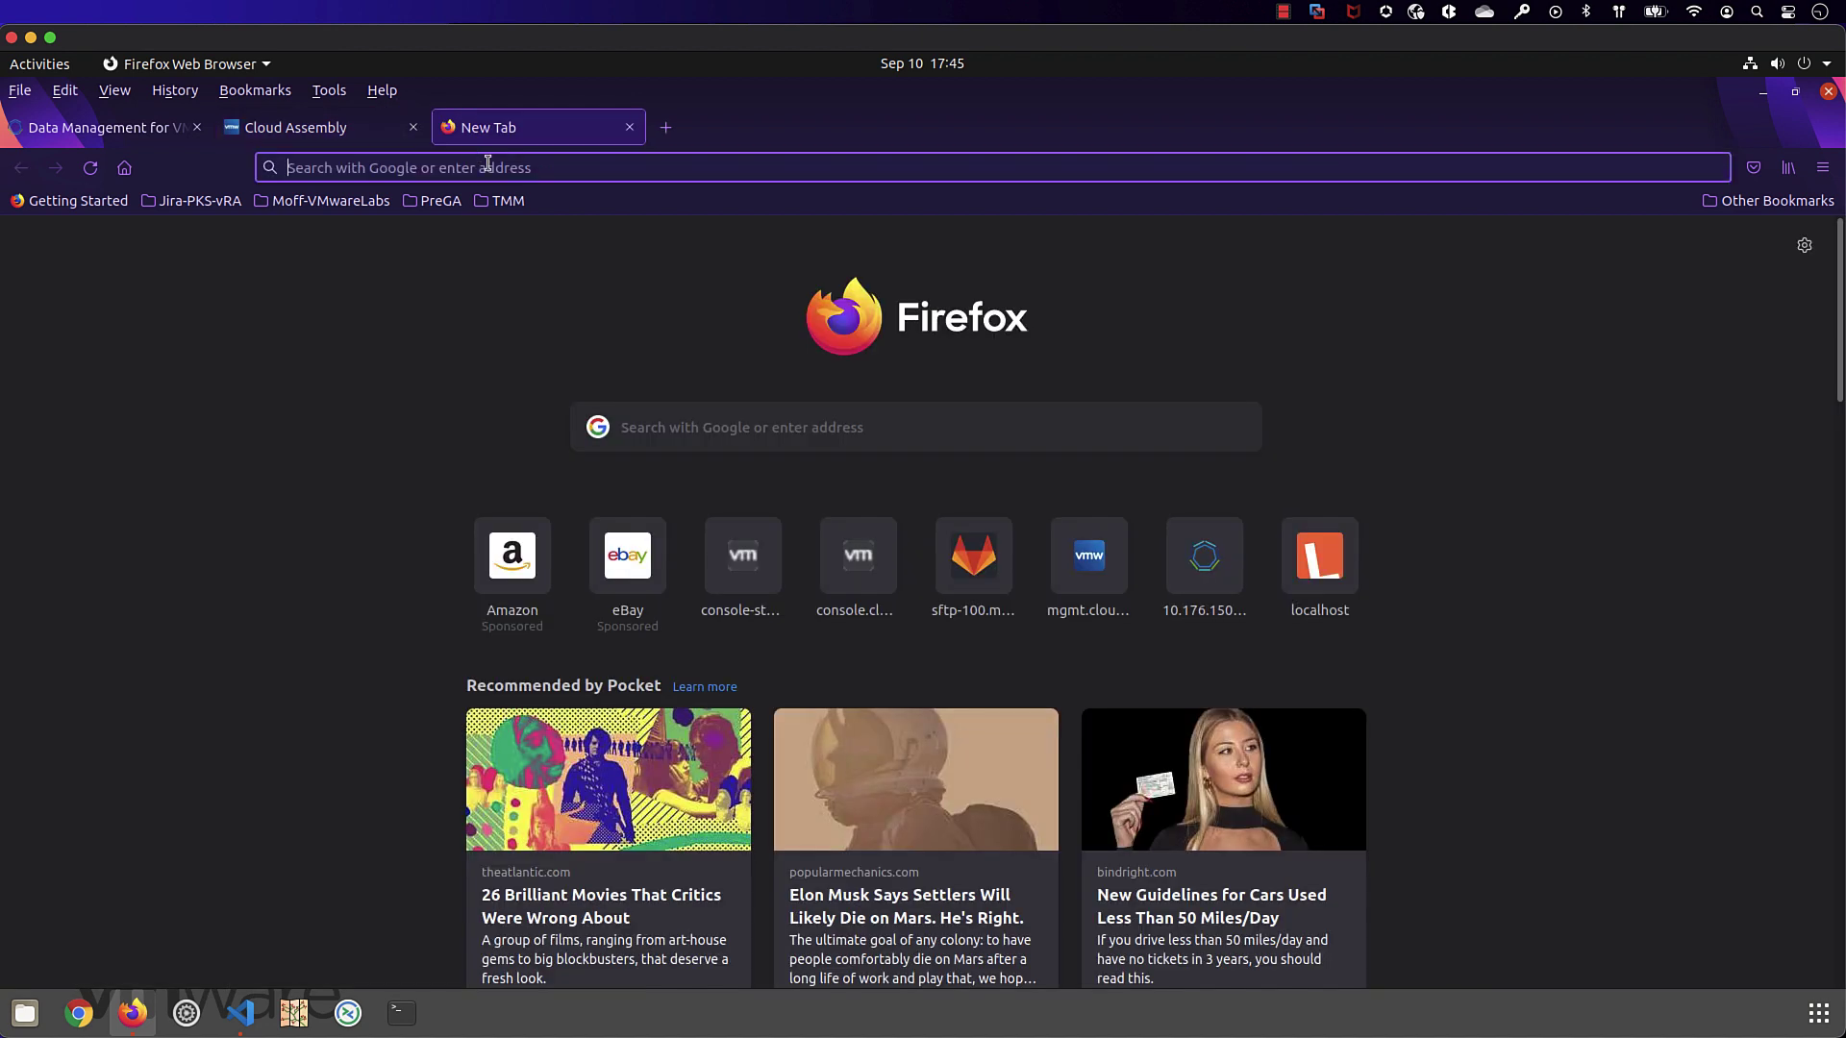
right_click(497, 173)
click(560, 299)
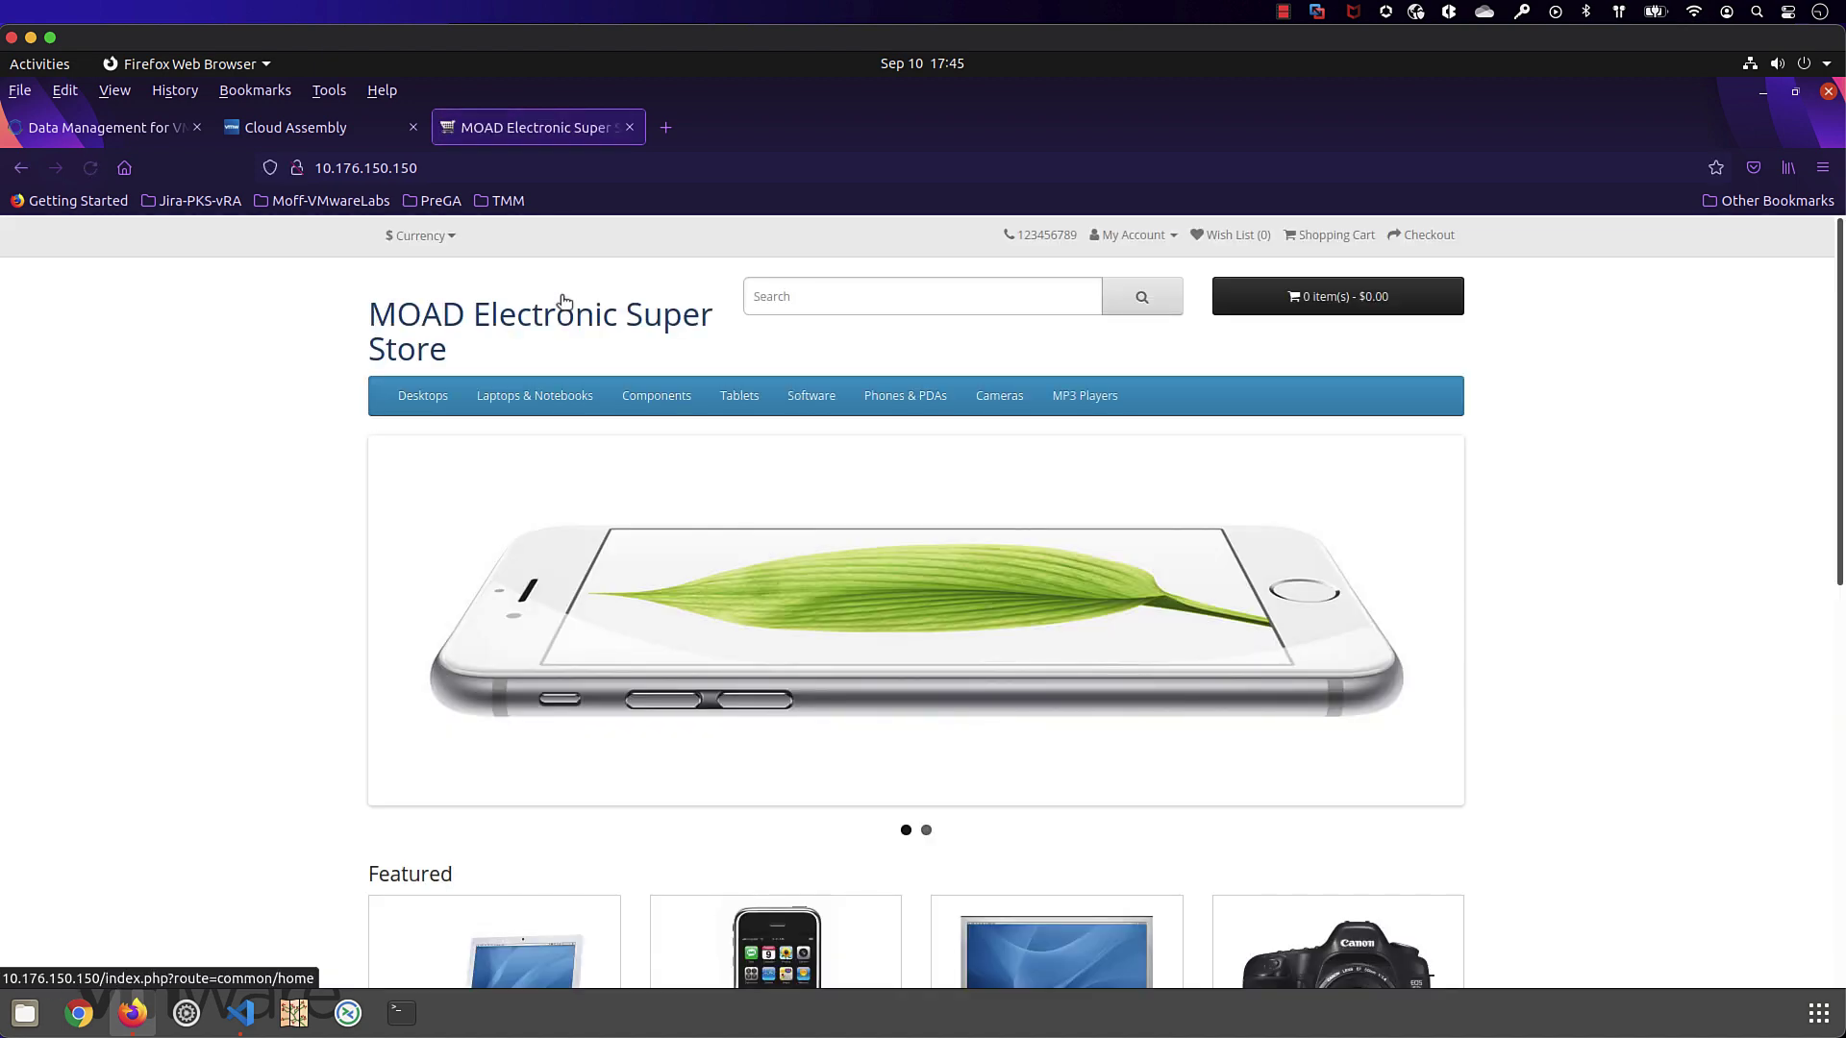
Browse the store's Monitors, Apple Cinema 30 inch, Mac desktops and Laptops & Notebooks pages.
mouse_move(639, 402)
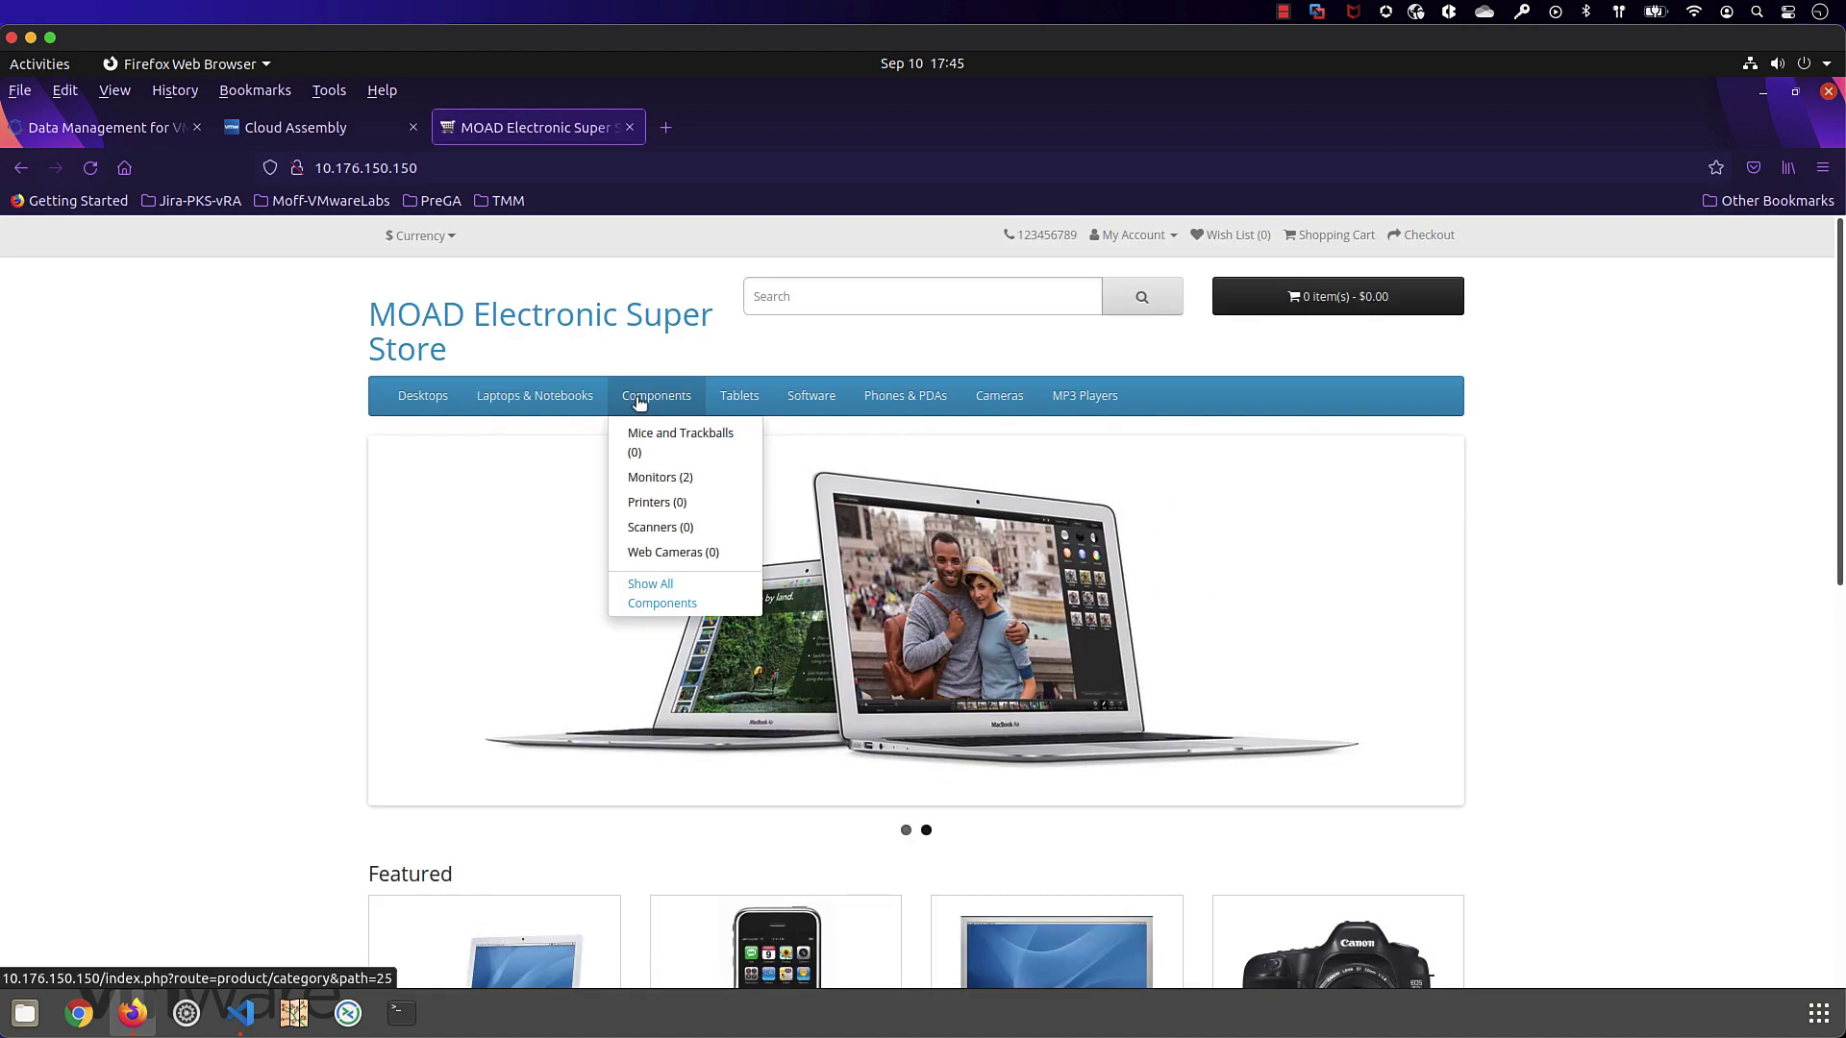
click(659, 478)
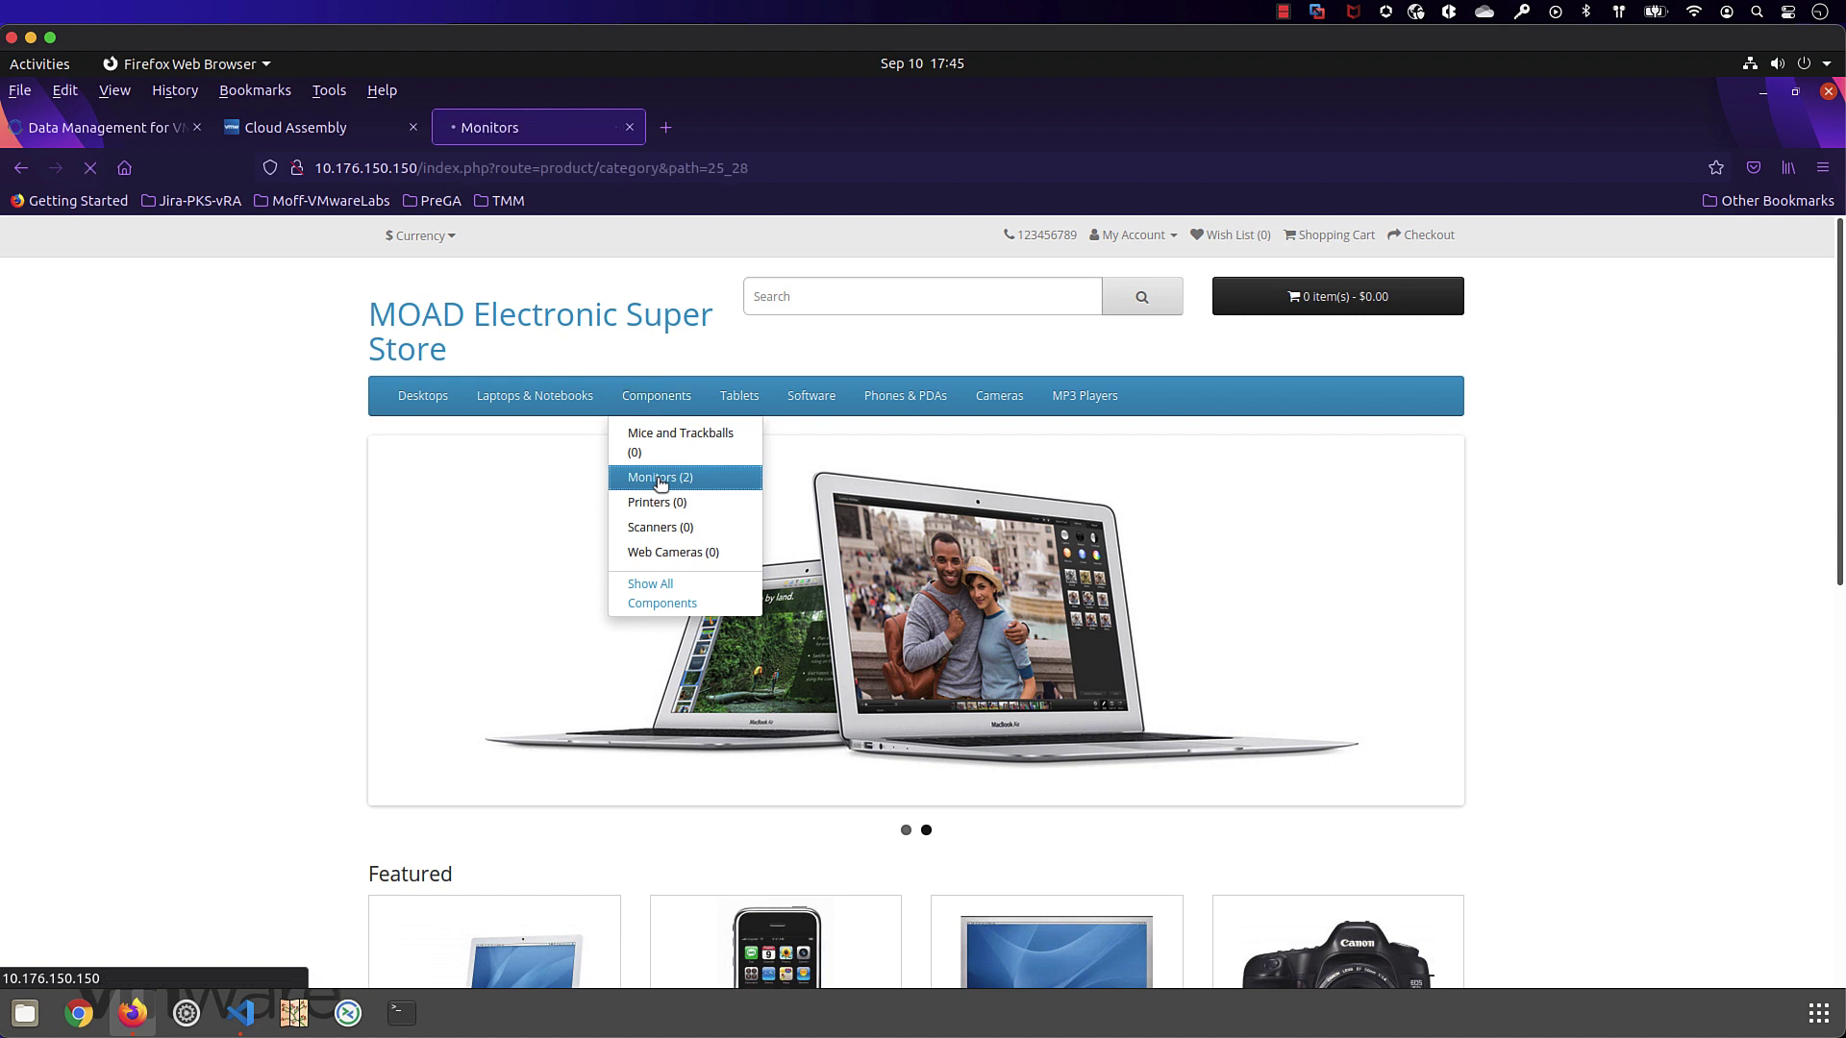
scroll(870, 748, down, 2)
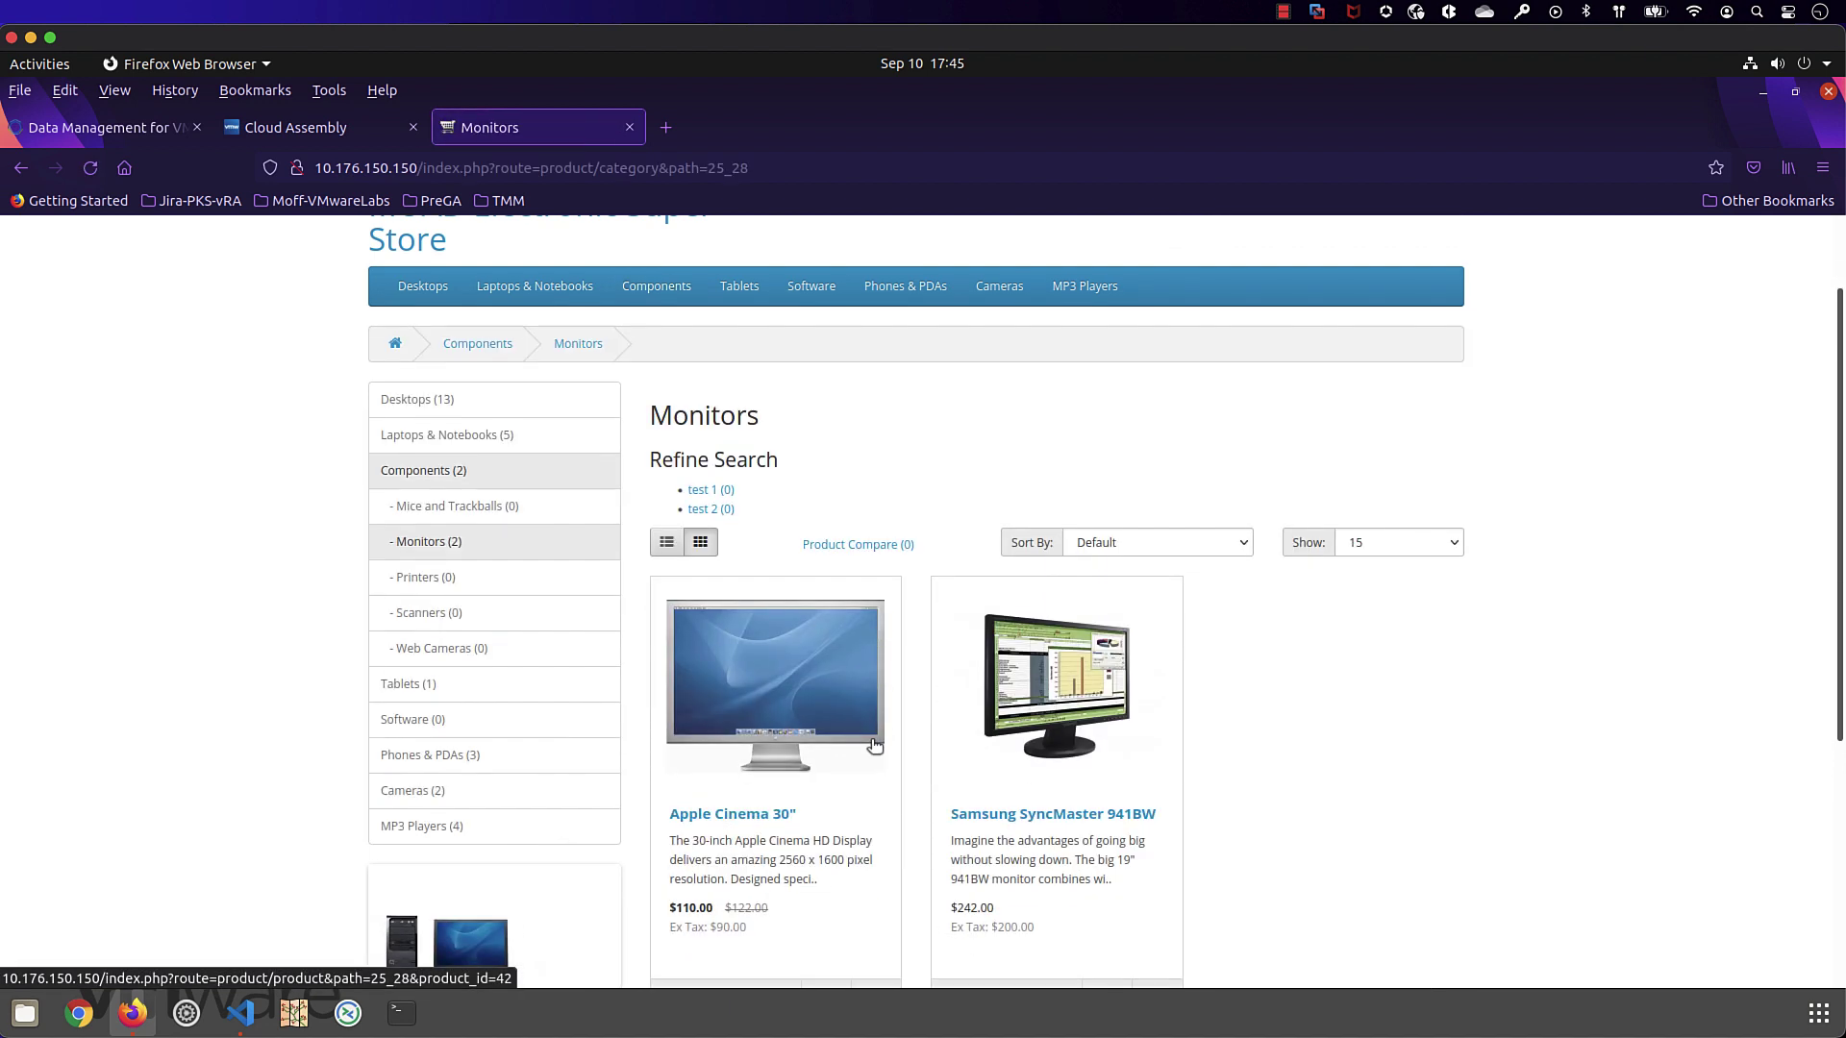
scroll(742, 877, down, 4)
click(712, 772)
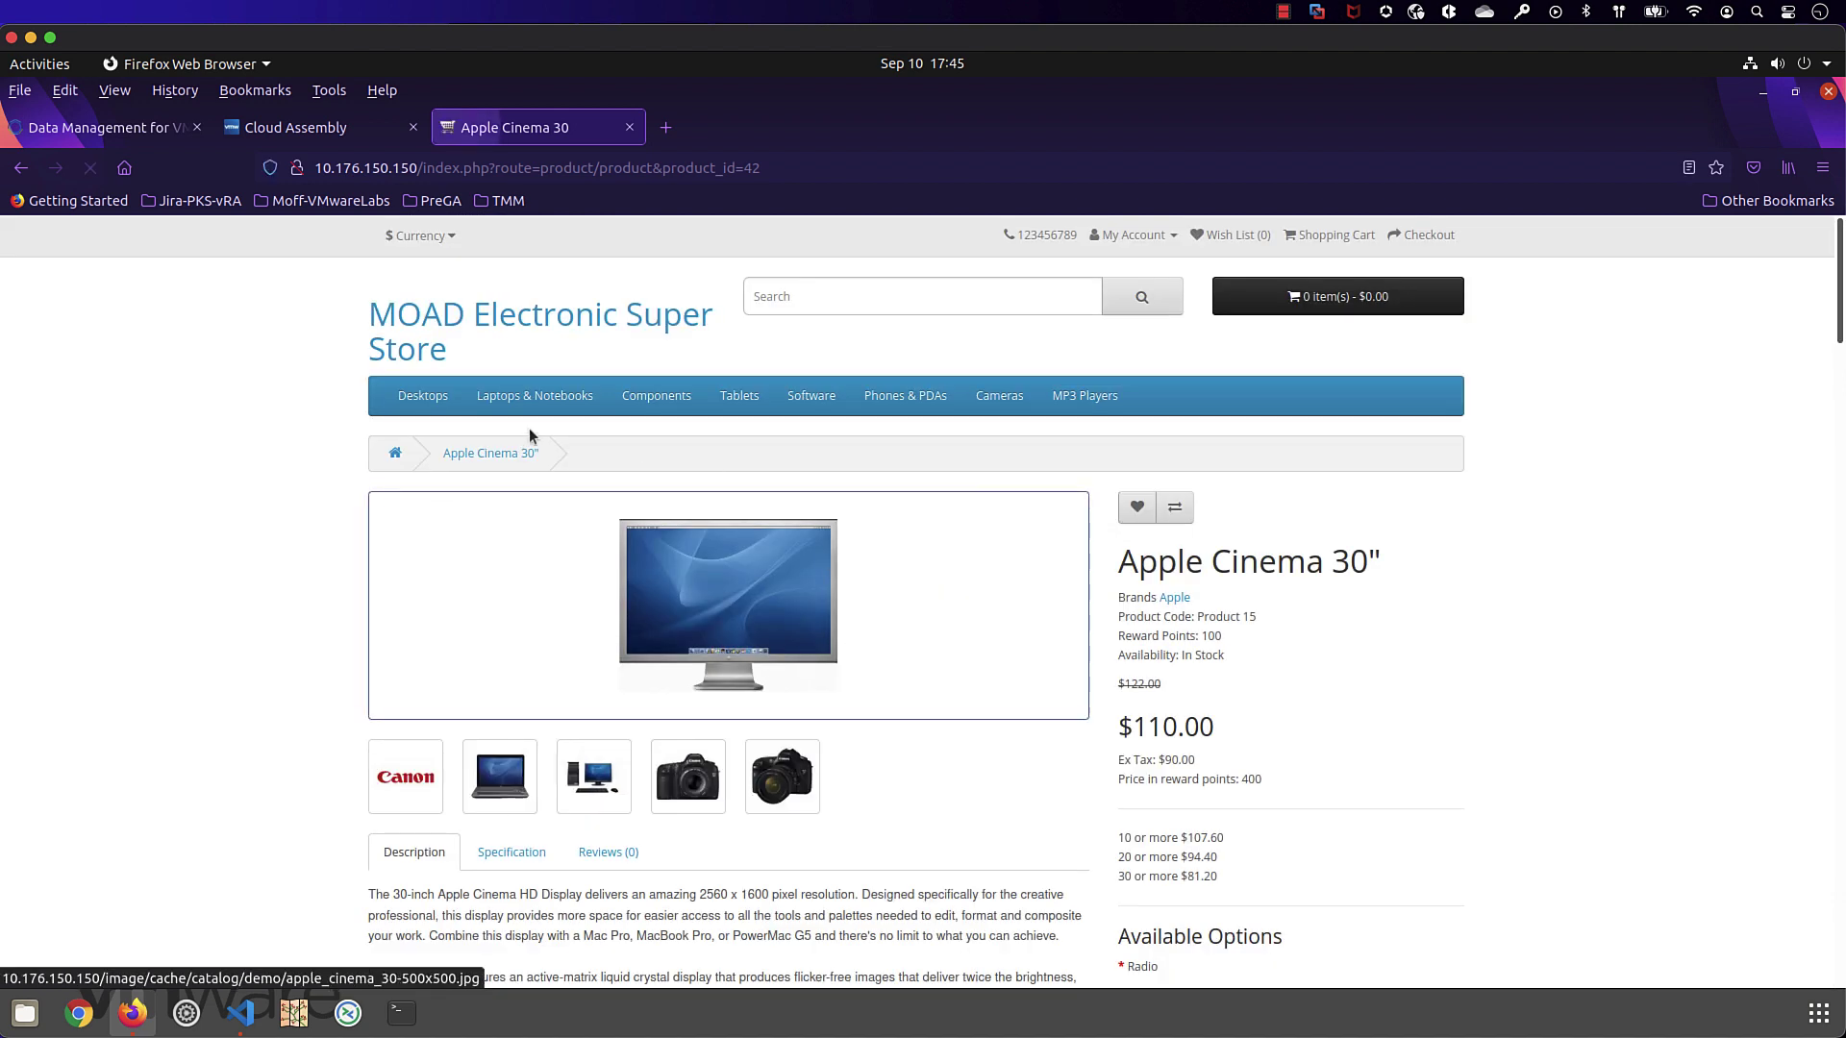
mouse_move(427, 404)
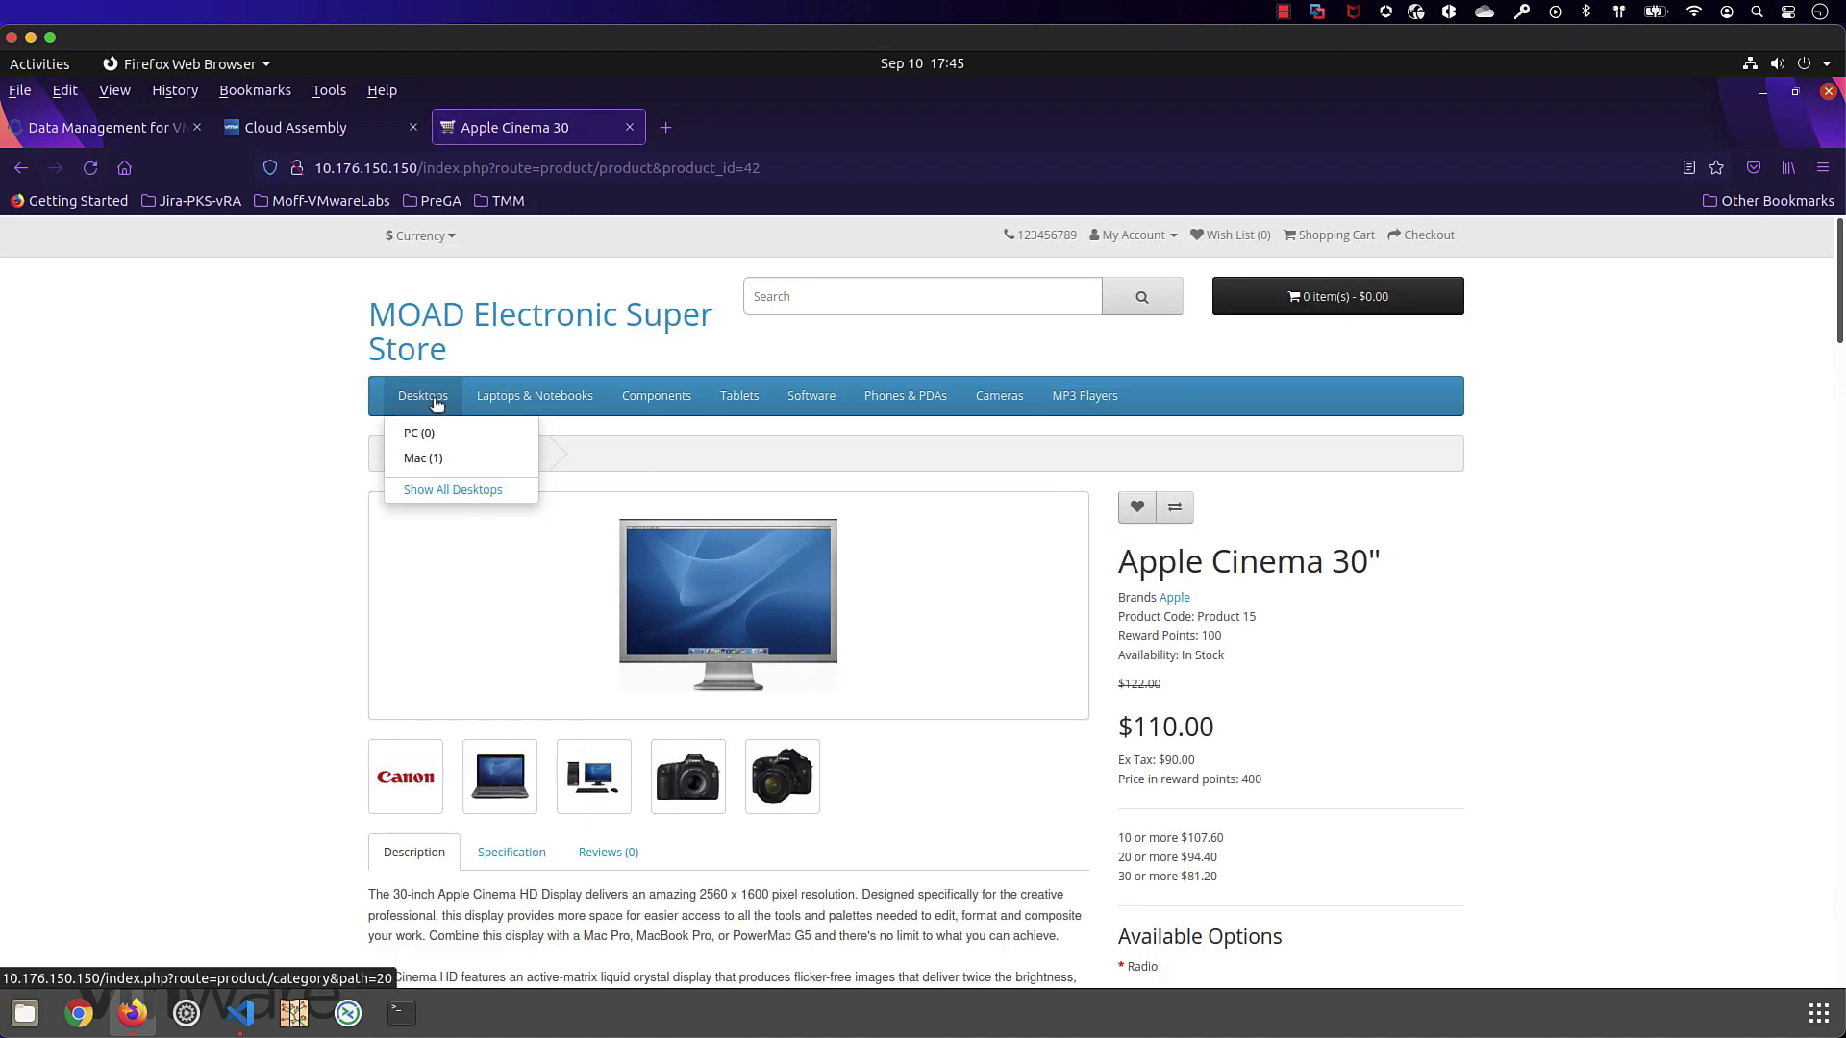
click(423, 462)
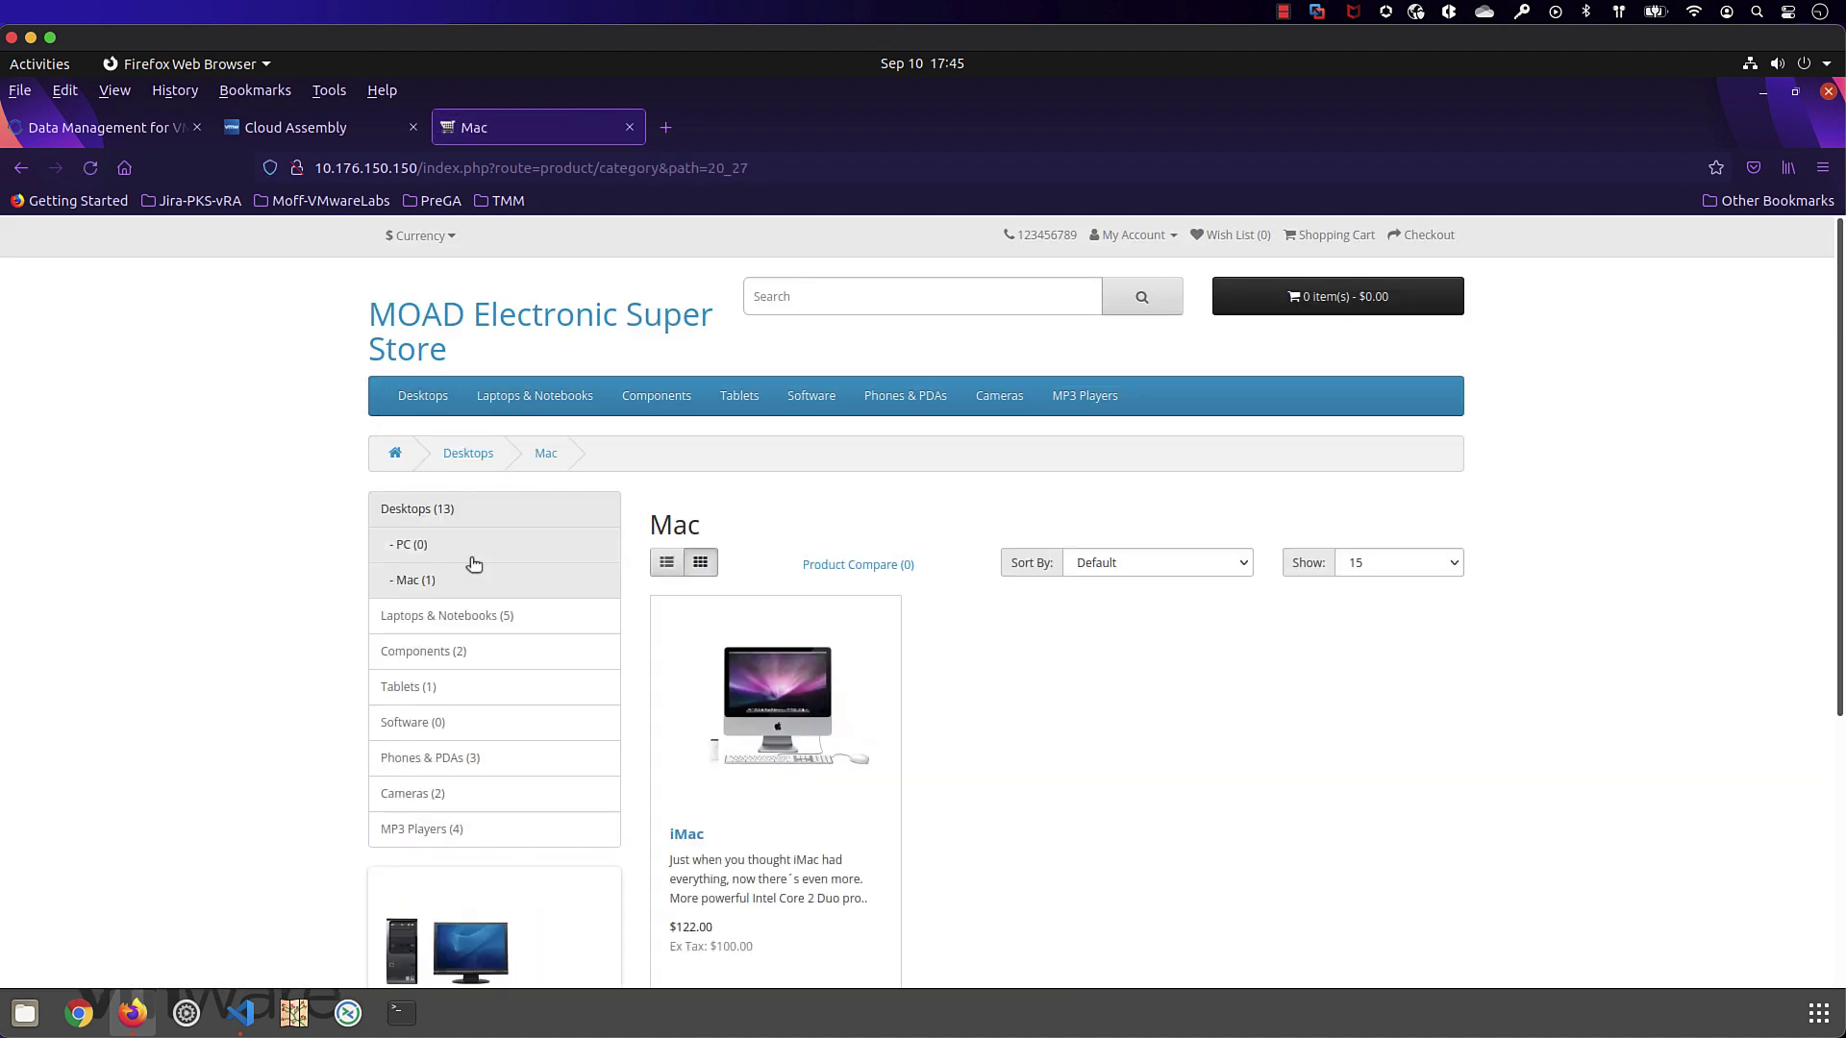
click(488, 617)
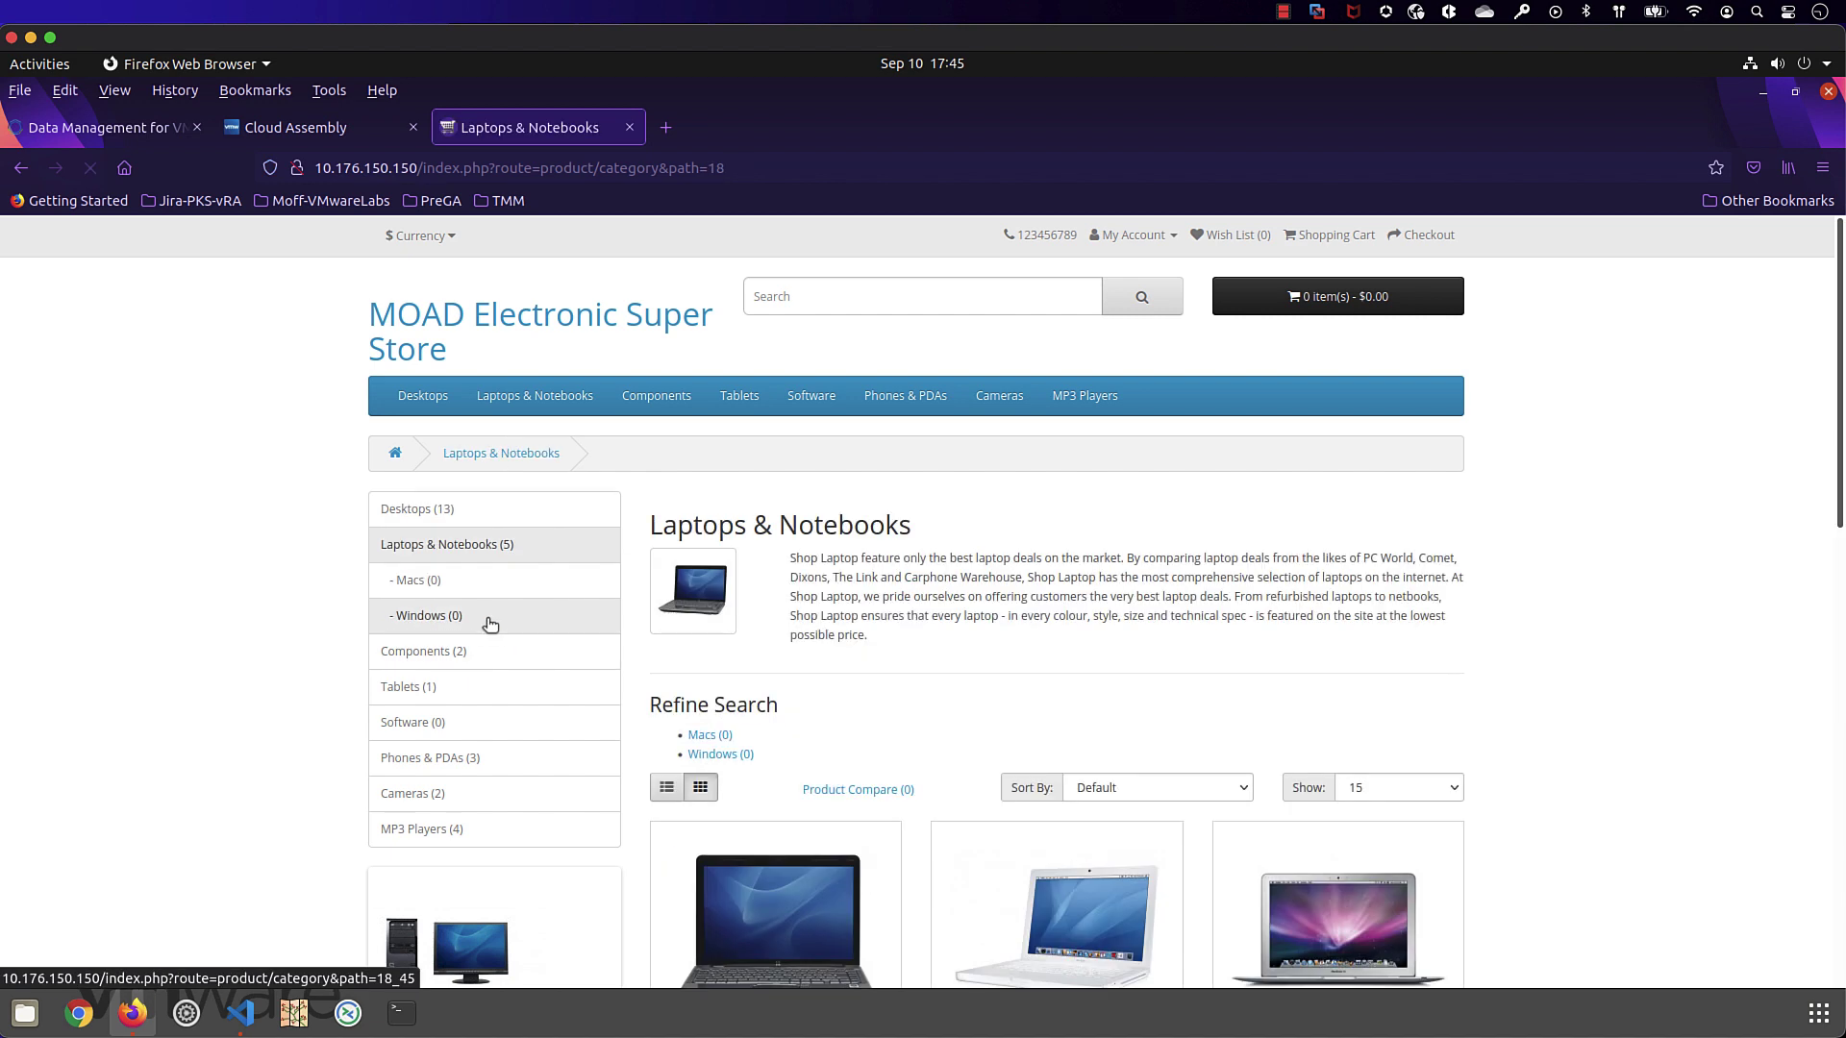
scroll(853, 638, down, 4)
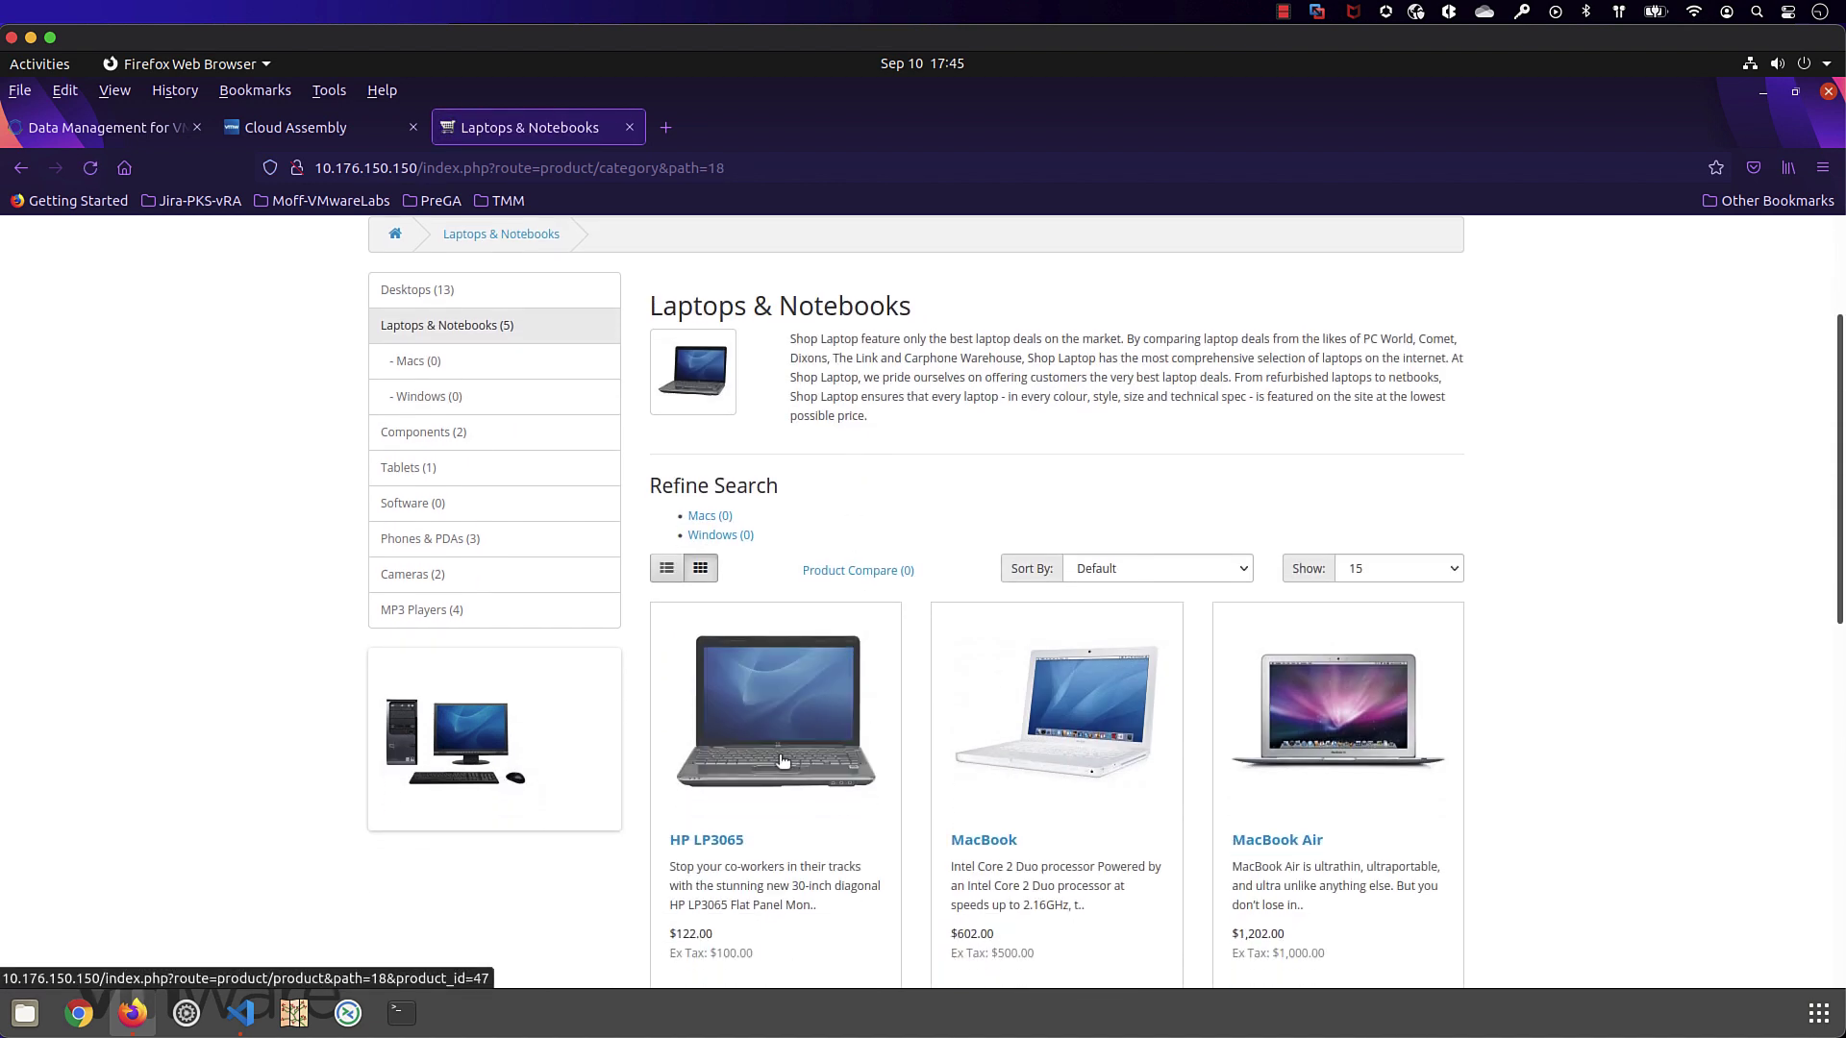
Add the HP LP3065 to the wish list and cart, then show dmtanzu_mysql_1 in Cloud Assembly.
click(724, 840)
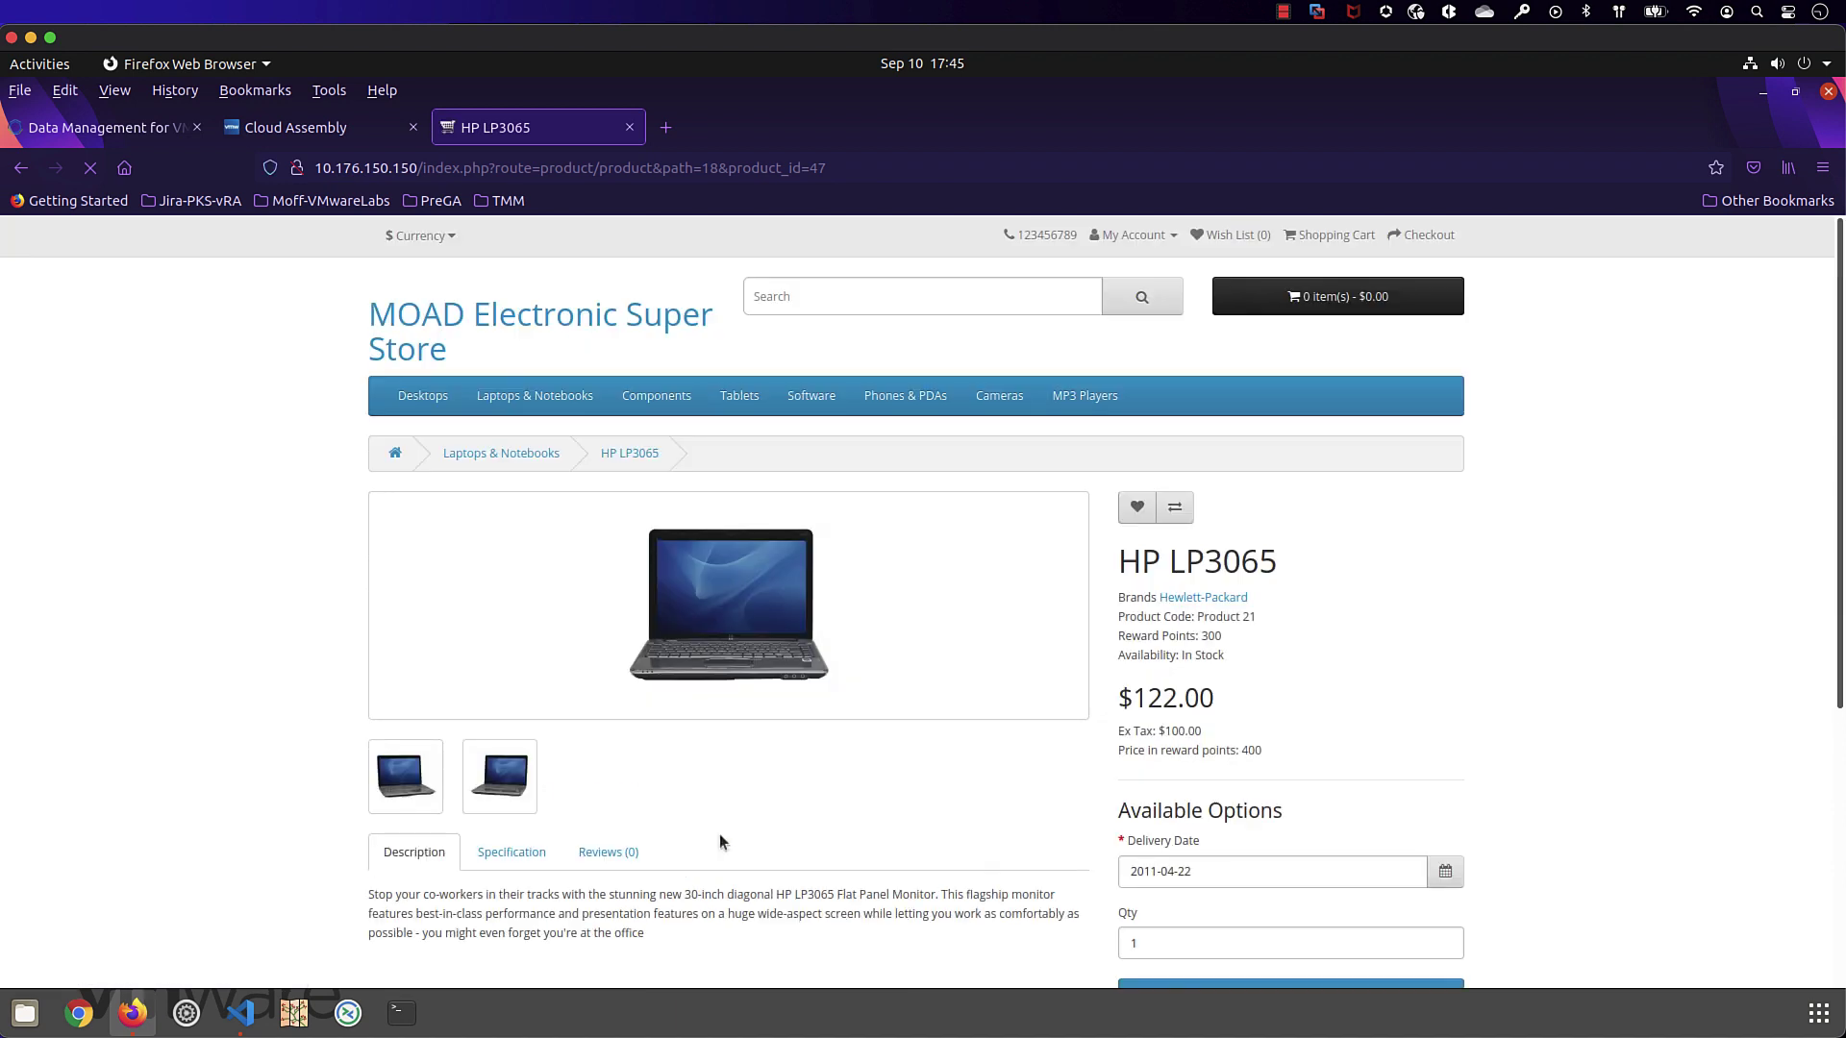
click(1136, 506)
scroll(1308, 577, down, 4)
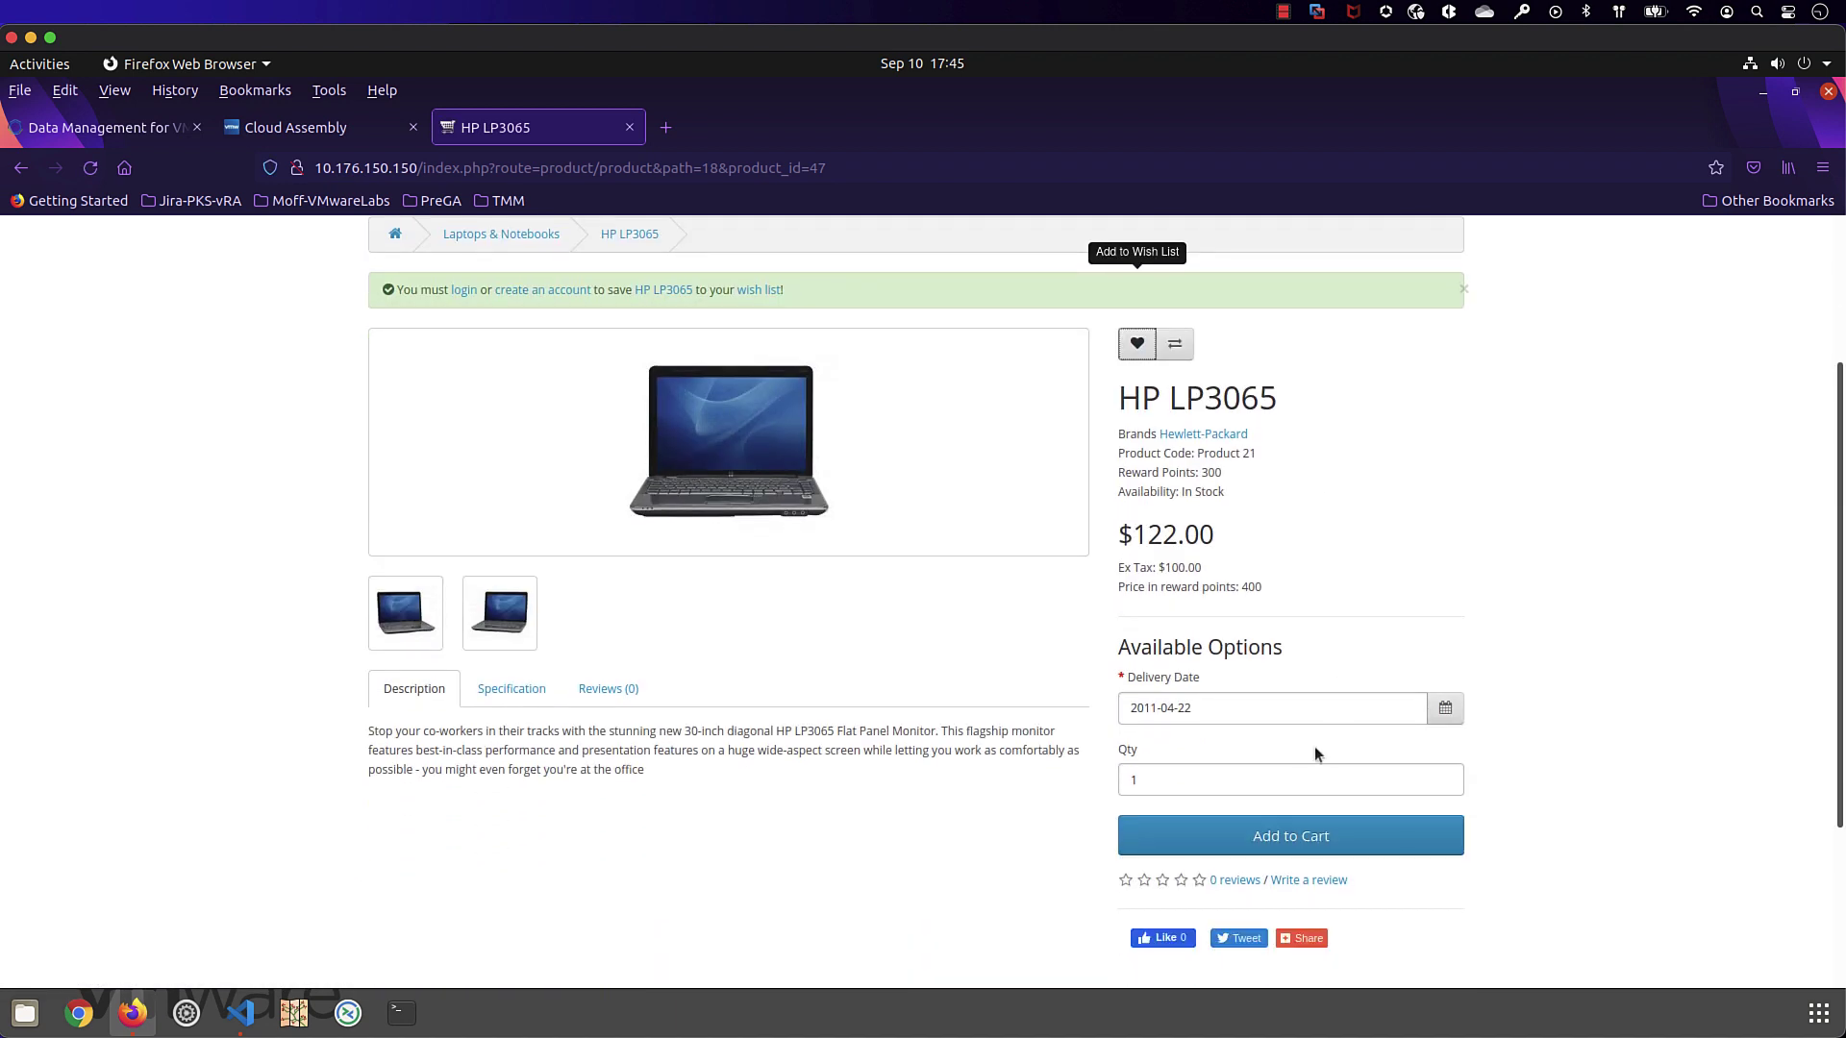
click(1195, 835)
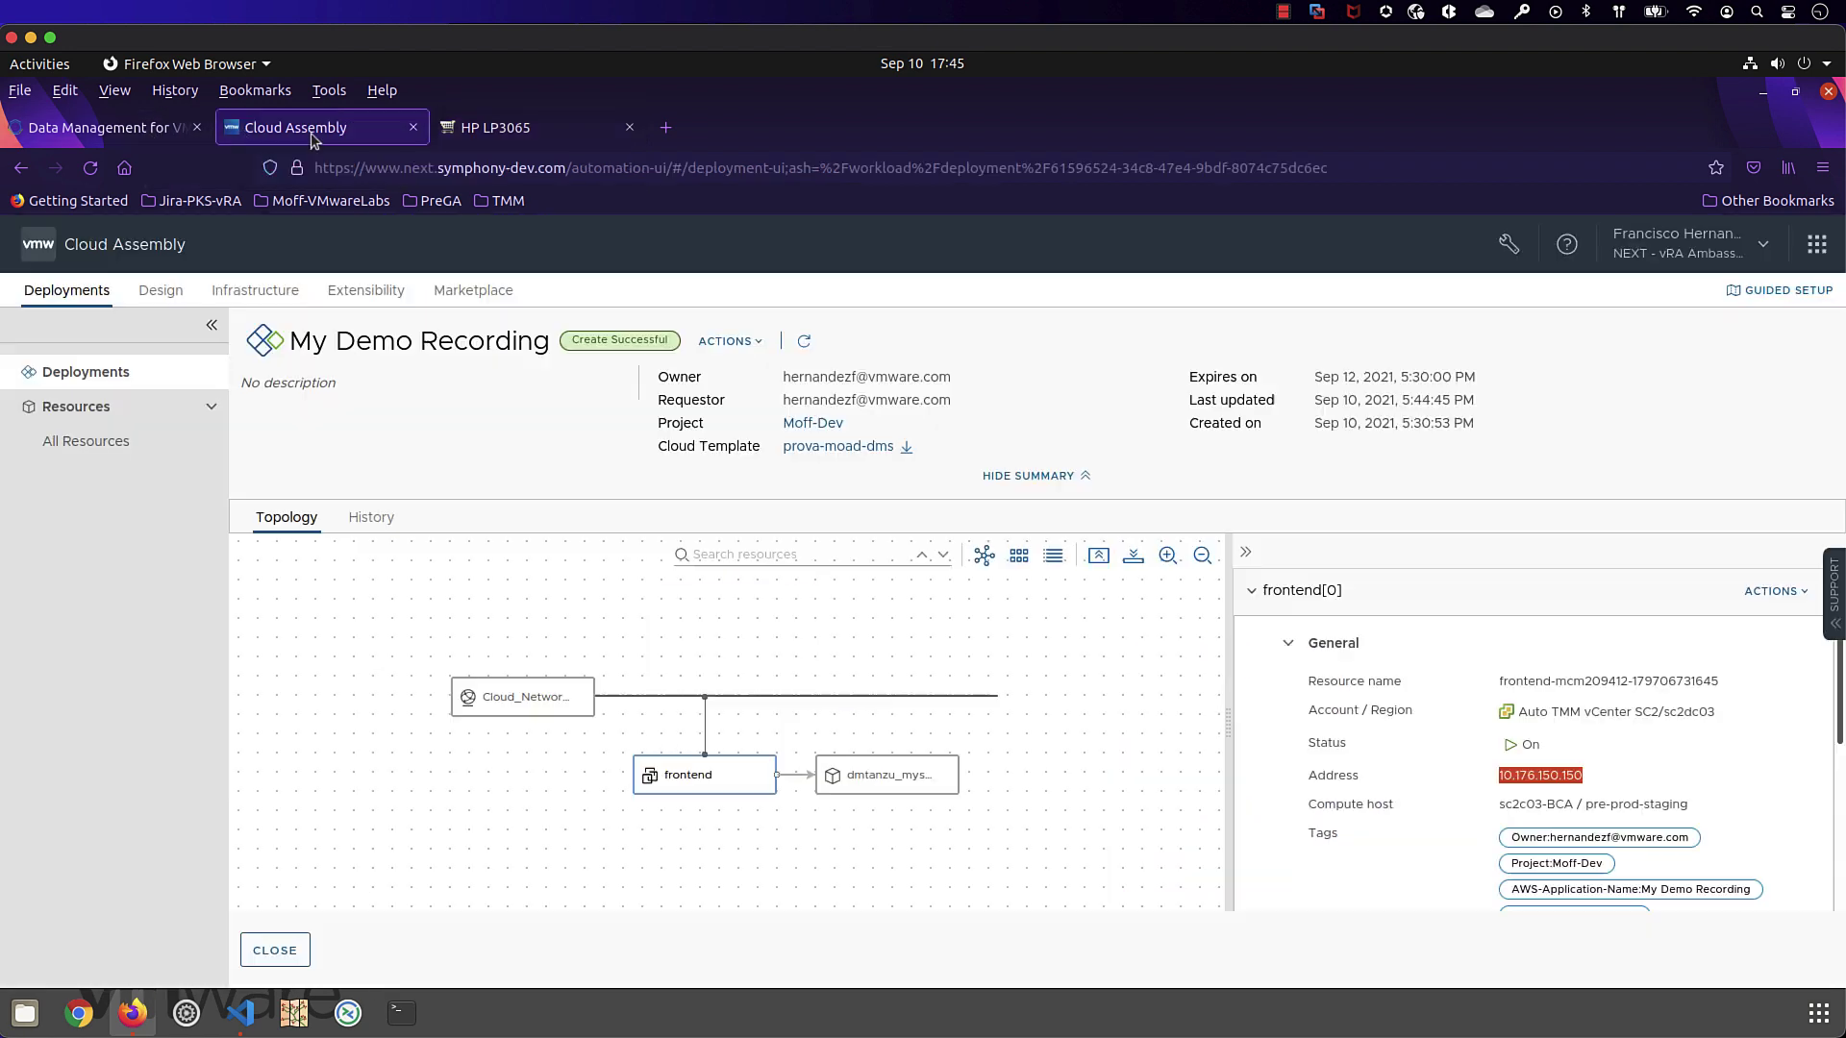
click(885, 769)
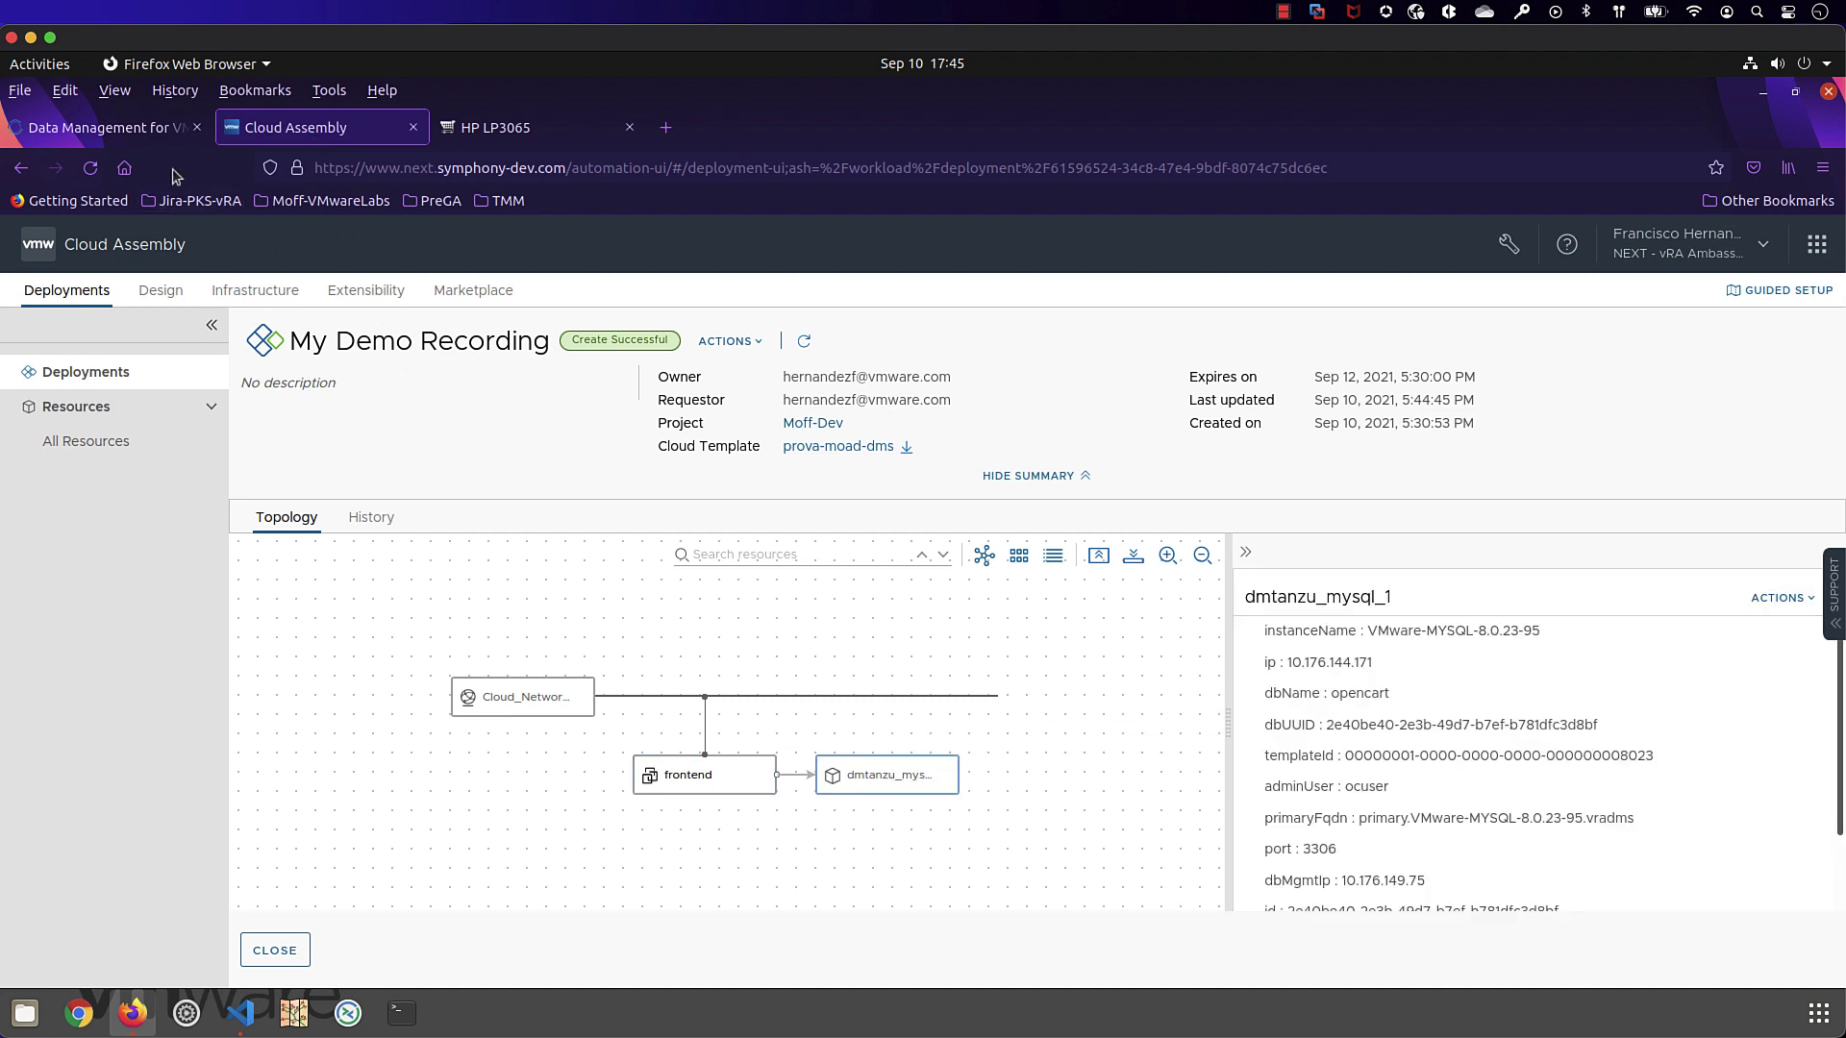
Show VMware-MYSQL-8.0.23-95's DB Metrics: up 3m:10s with 11 normal health checks.
click(135, 128)
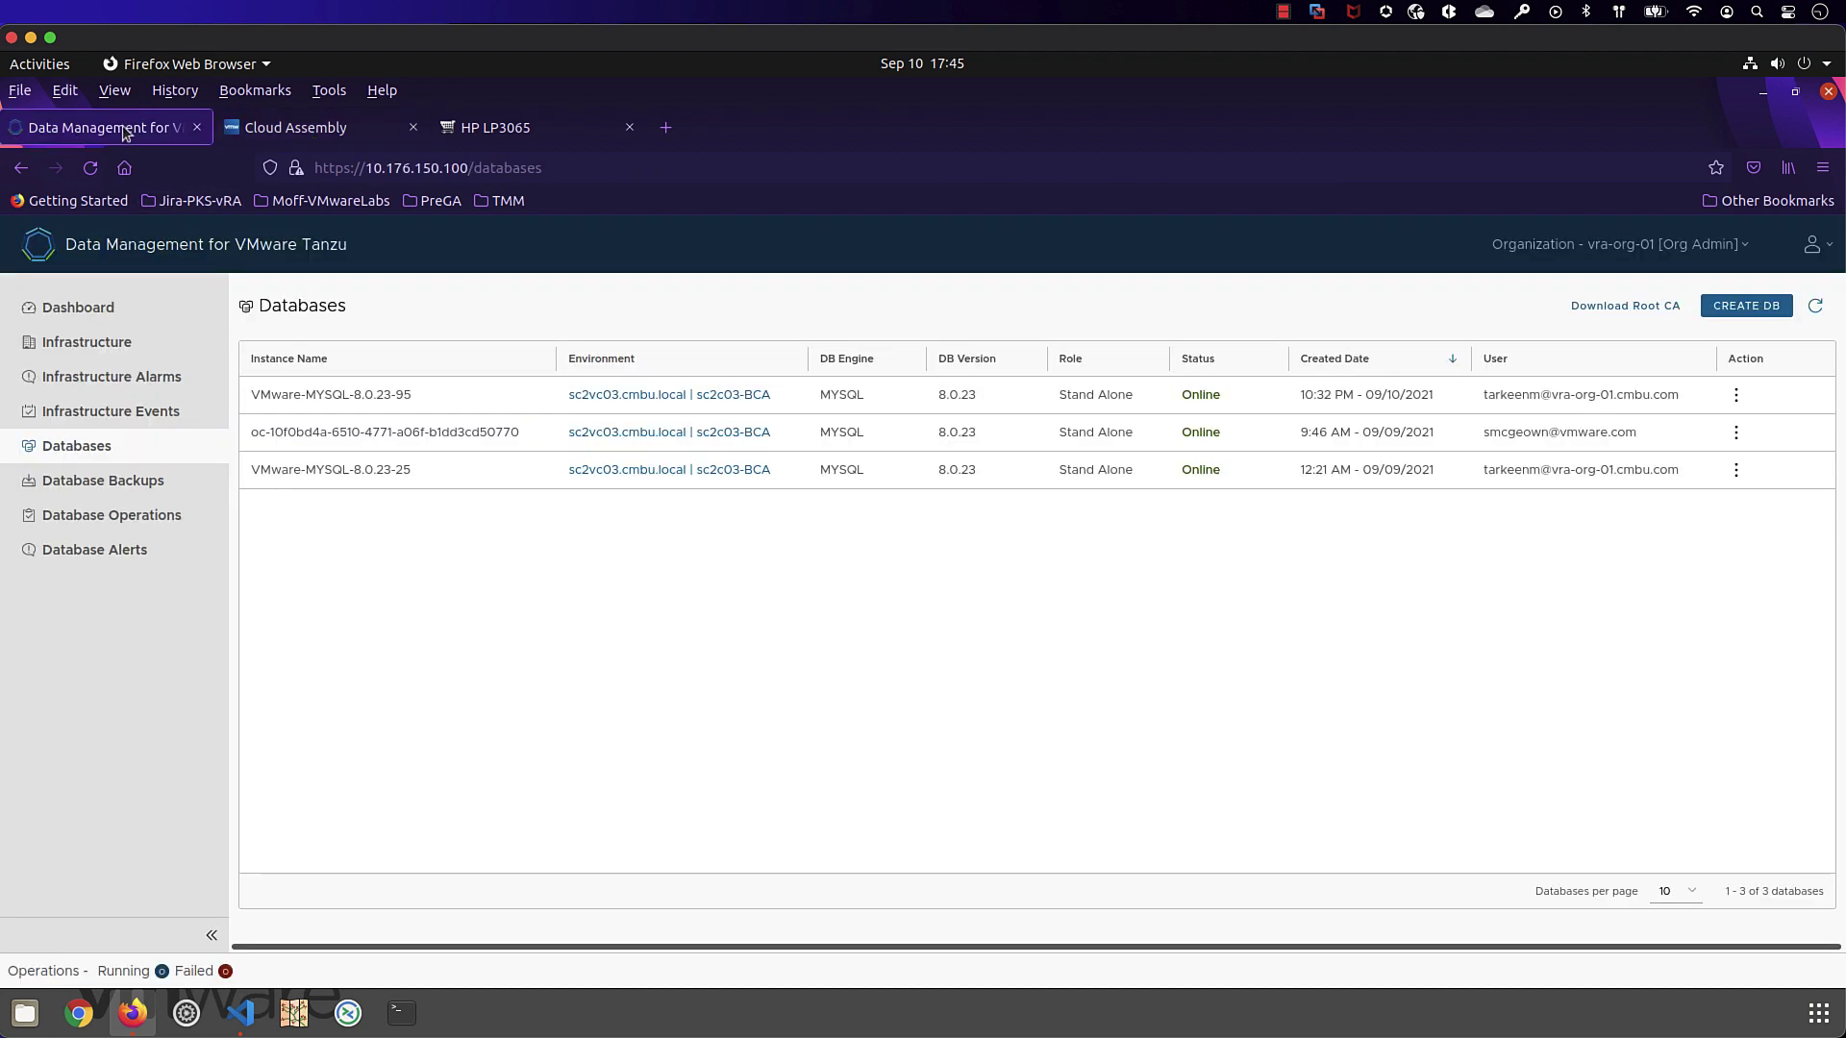
click(404, 398)
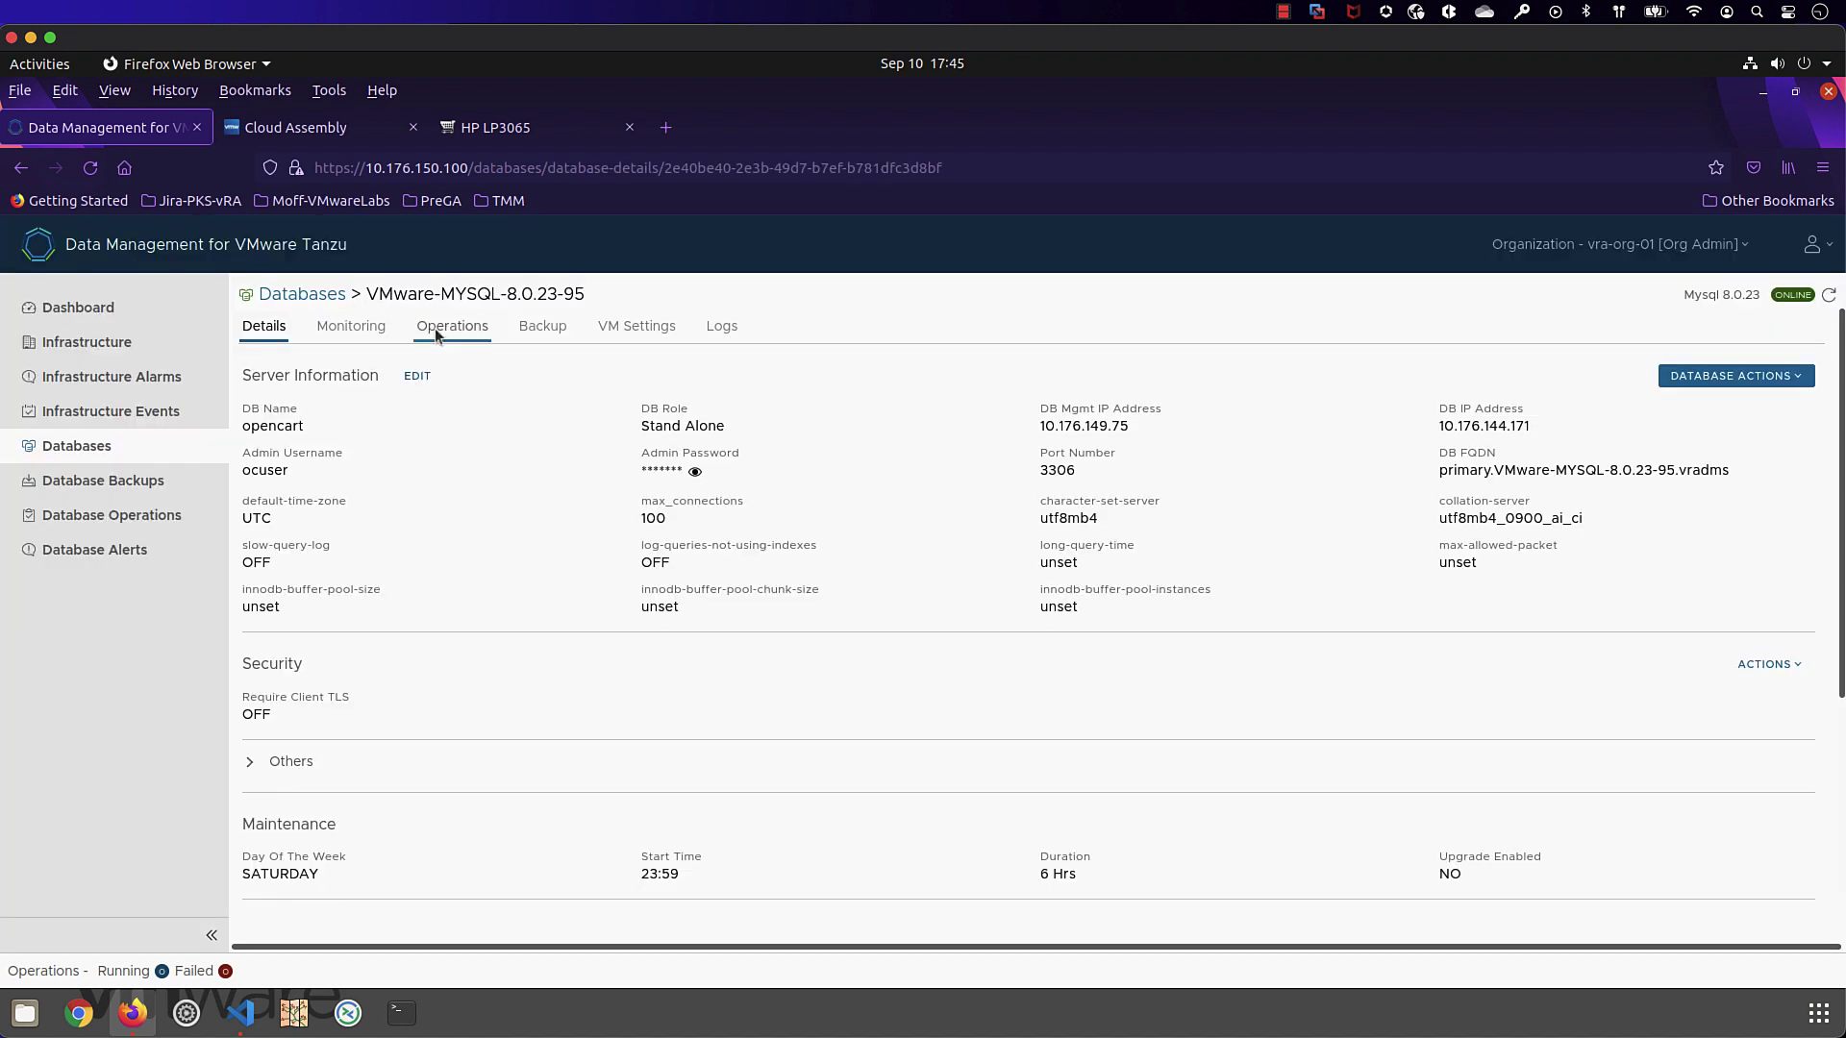
click(351, 327)
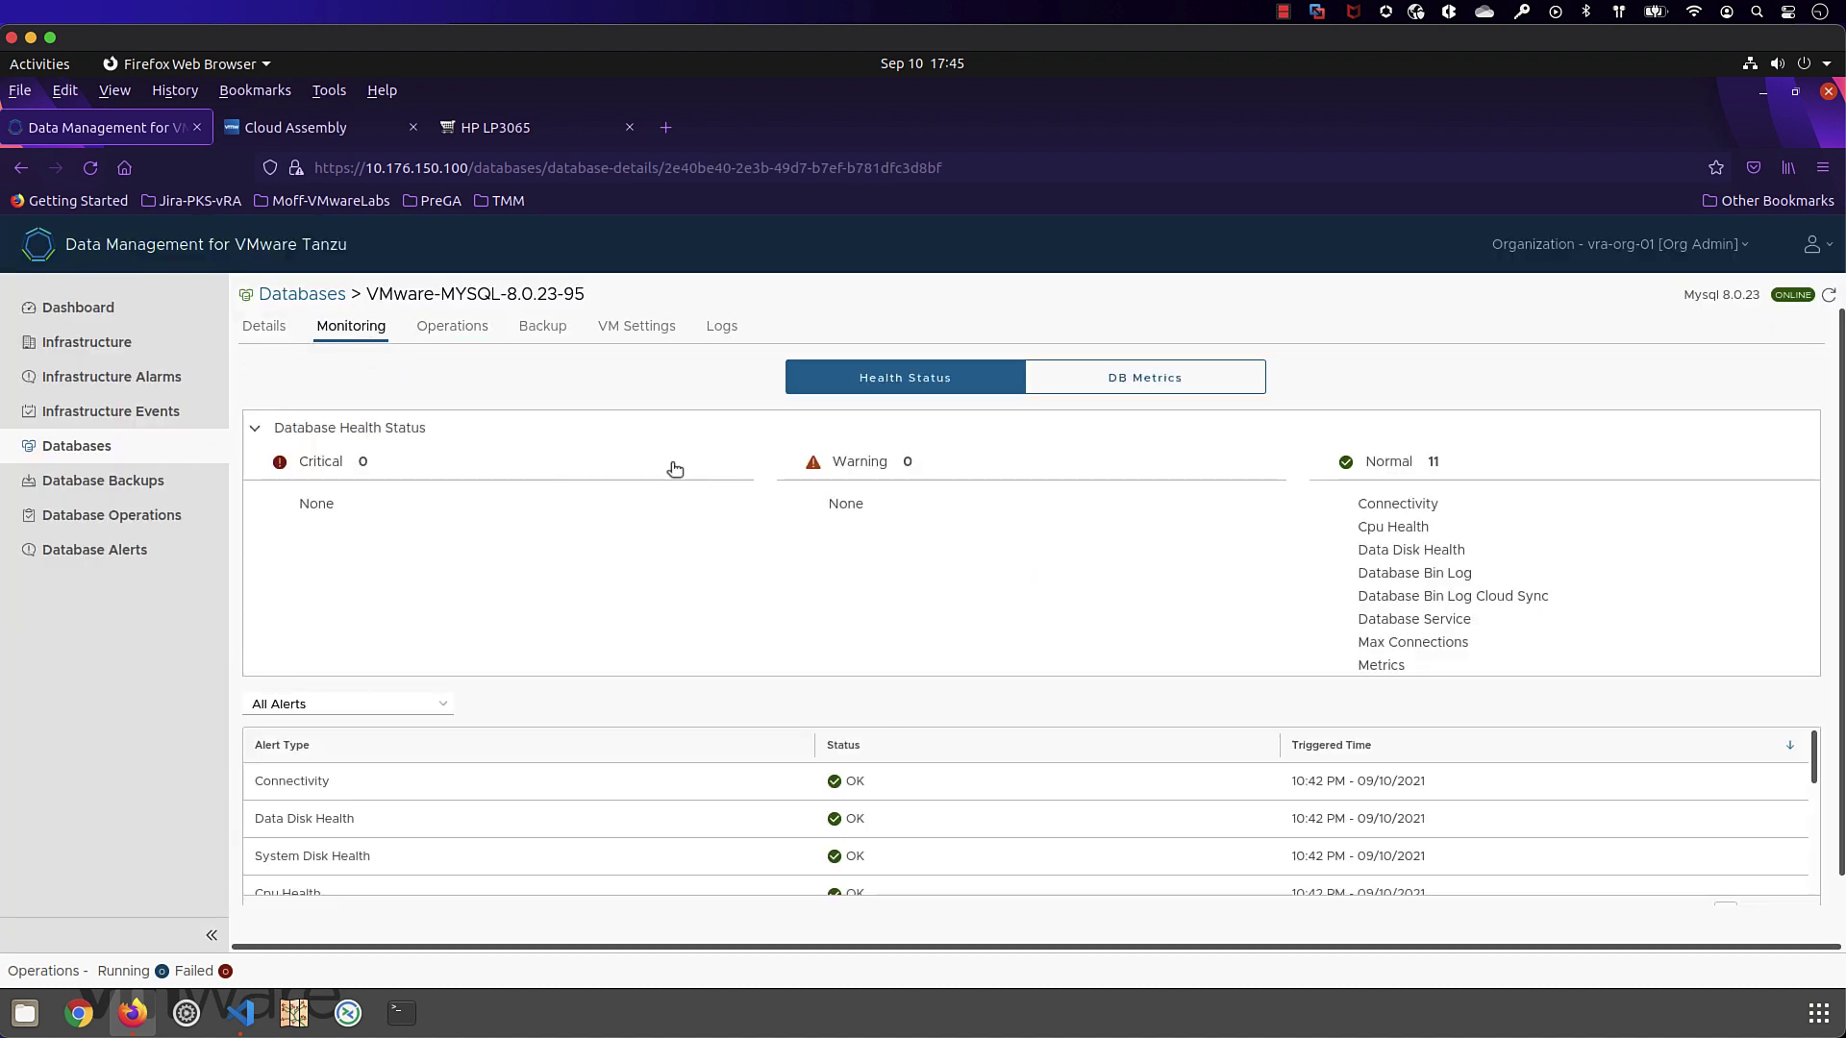
click(1112, 391)
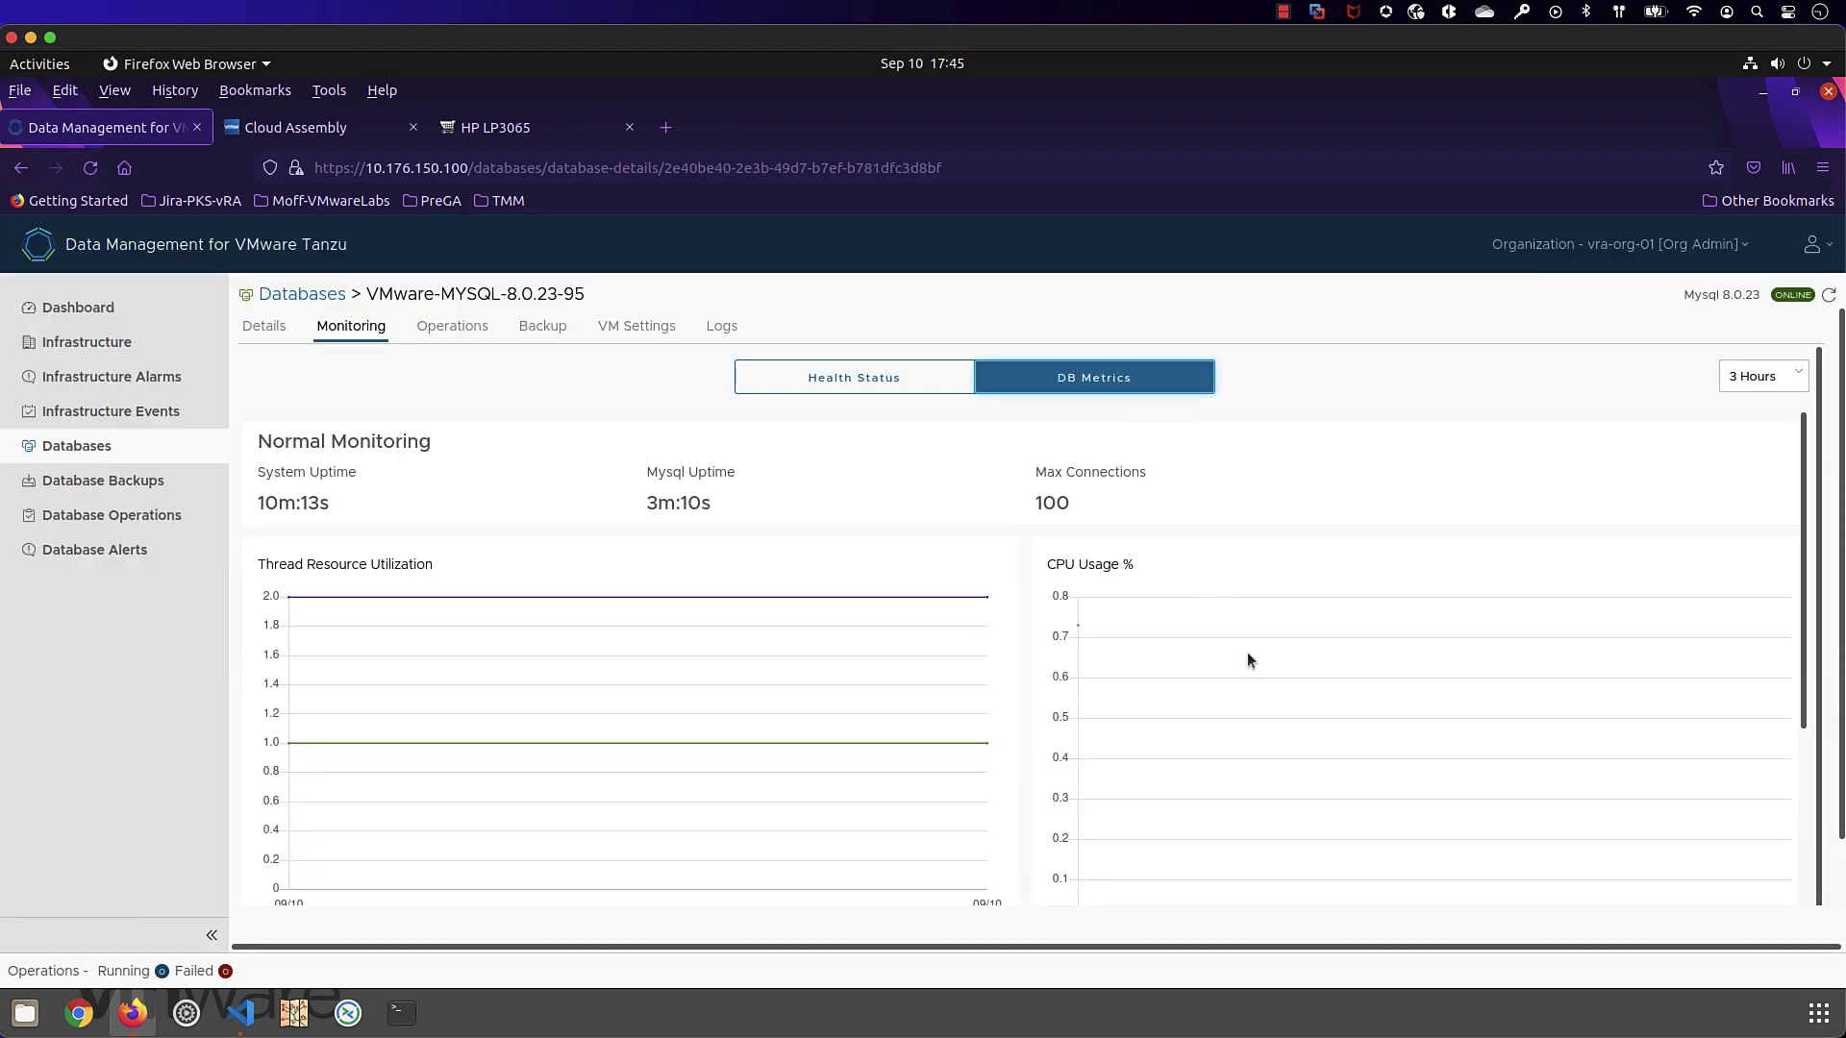
scroll(1247, 657, down, 5)
scroll(1247, 660, up, 5)
Run the Backup your DMS Instance action on dmtanzu_mysql_1 with backup name demorec.
click(315, 137)
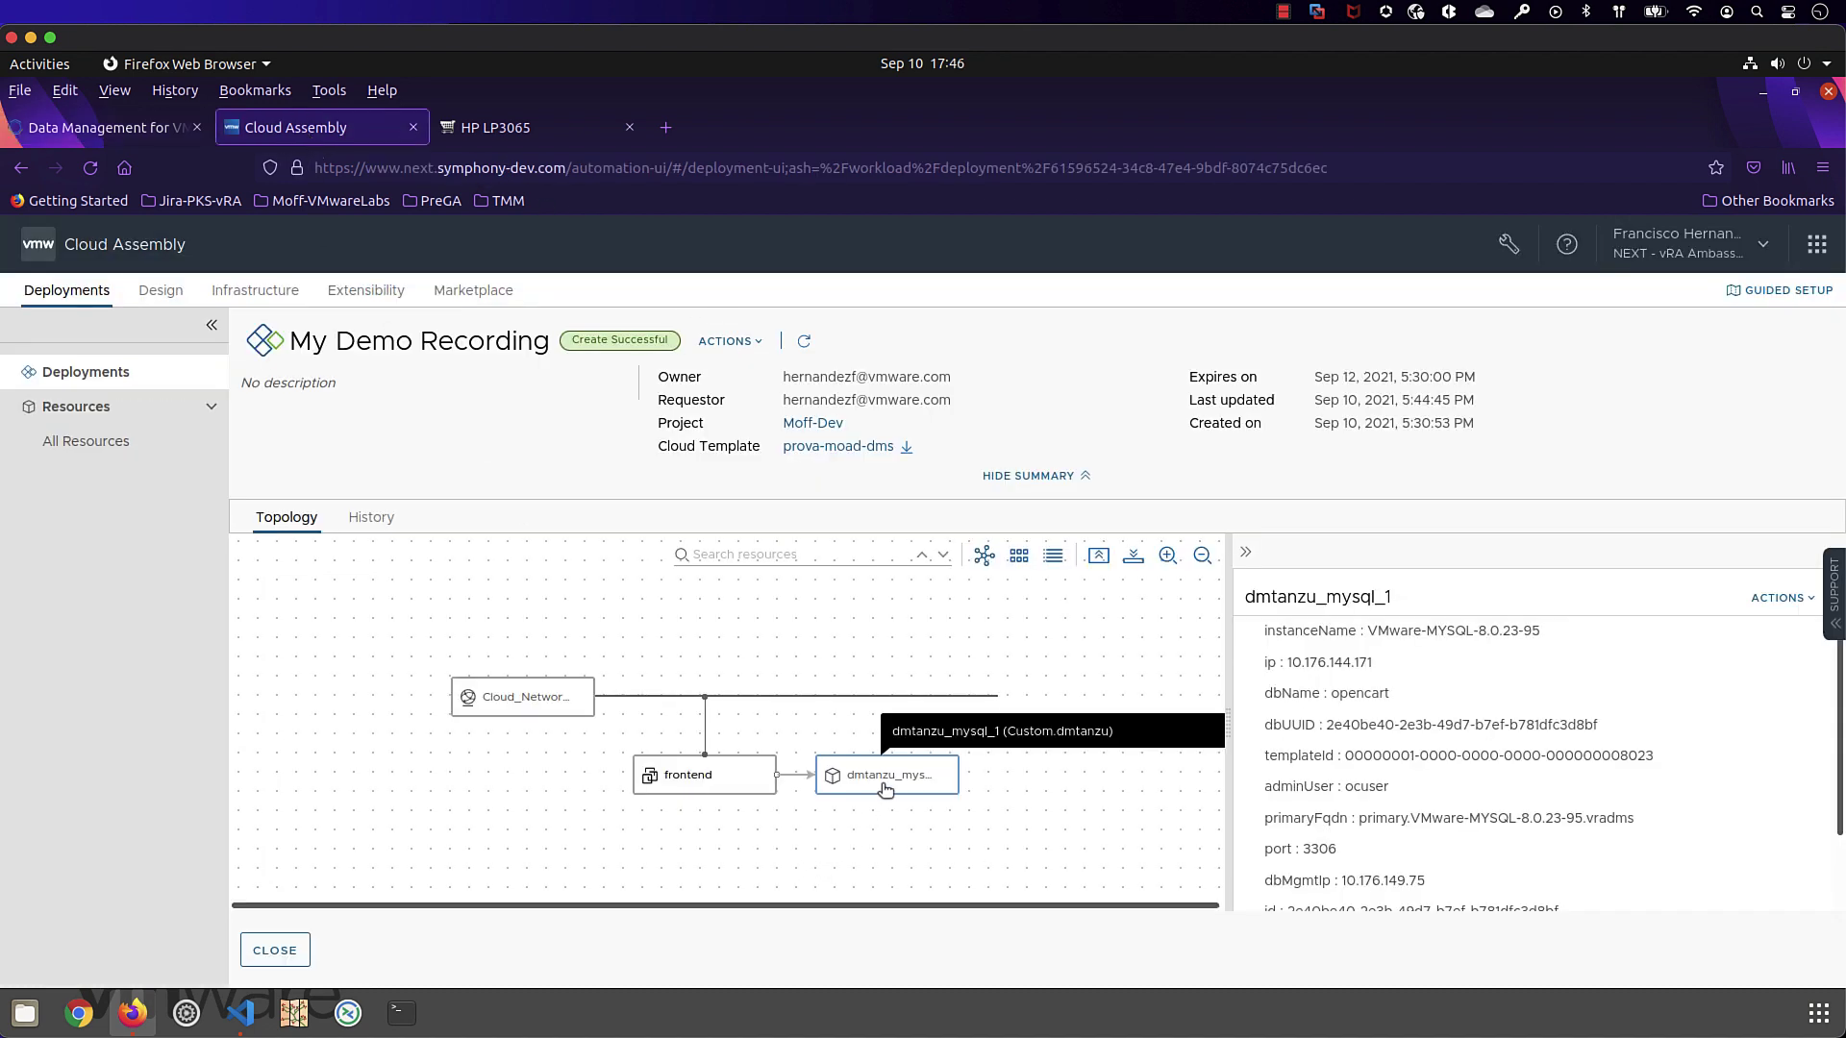
click(1803, 609)
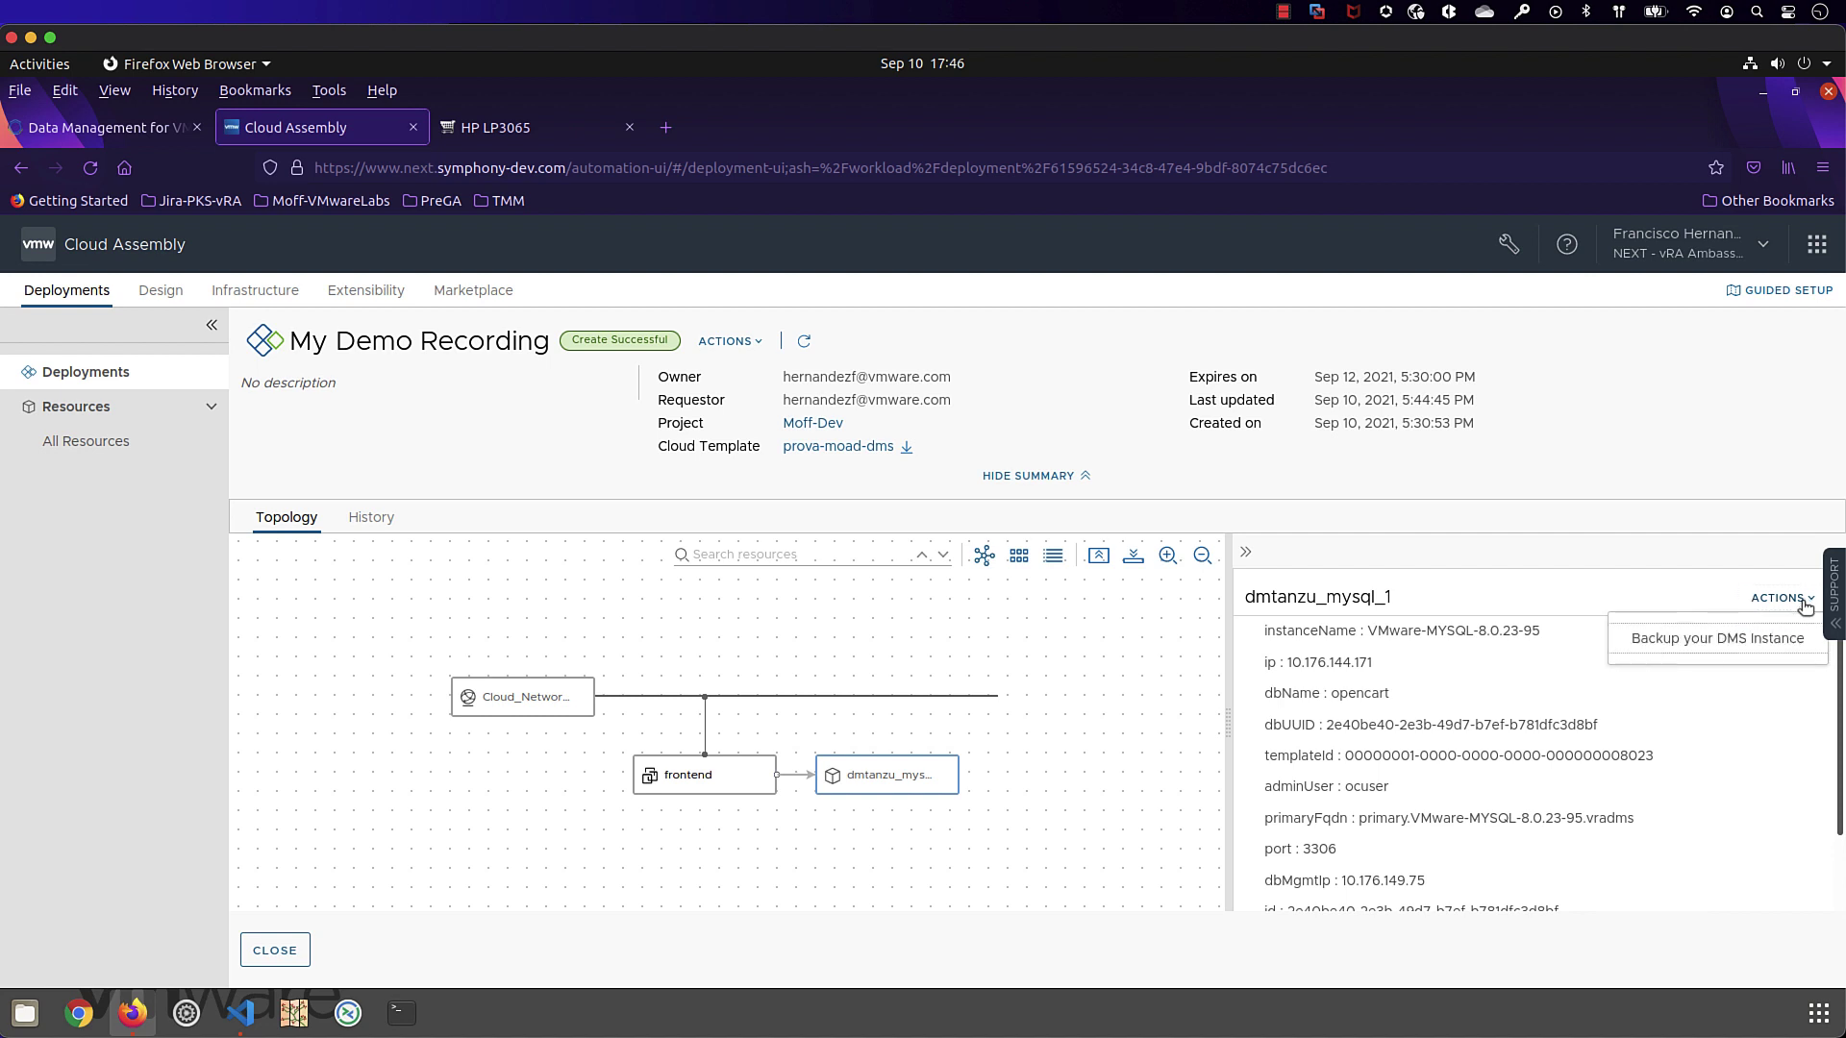
click(1771, 632)
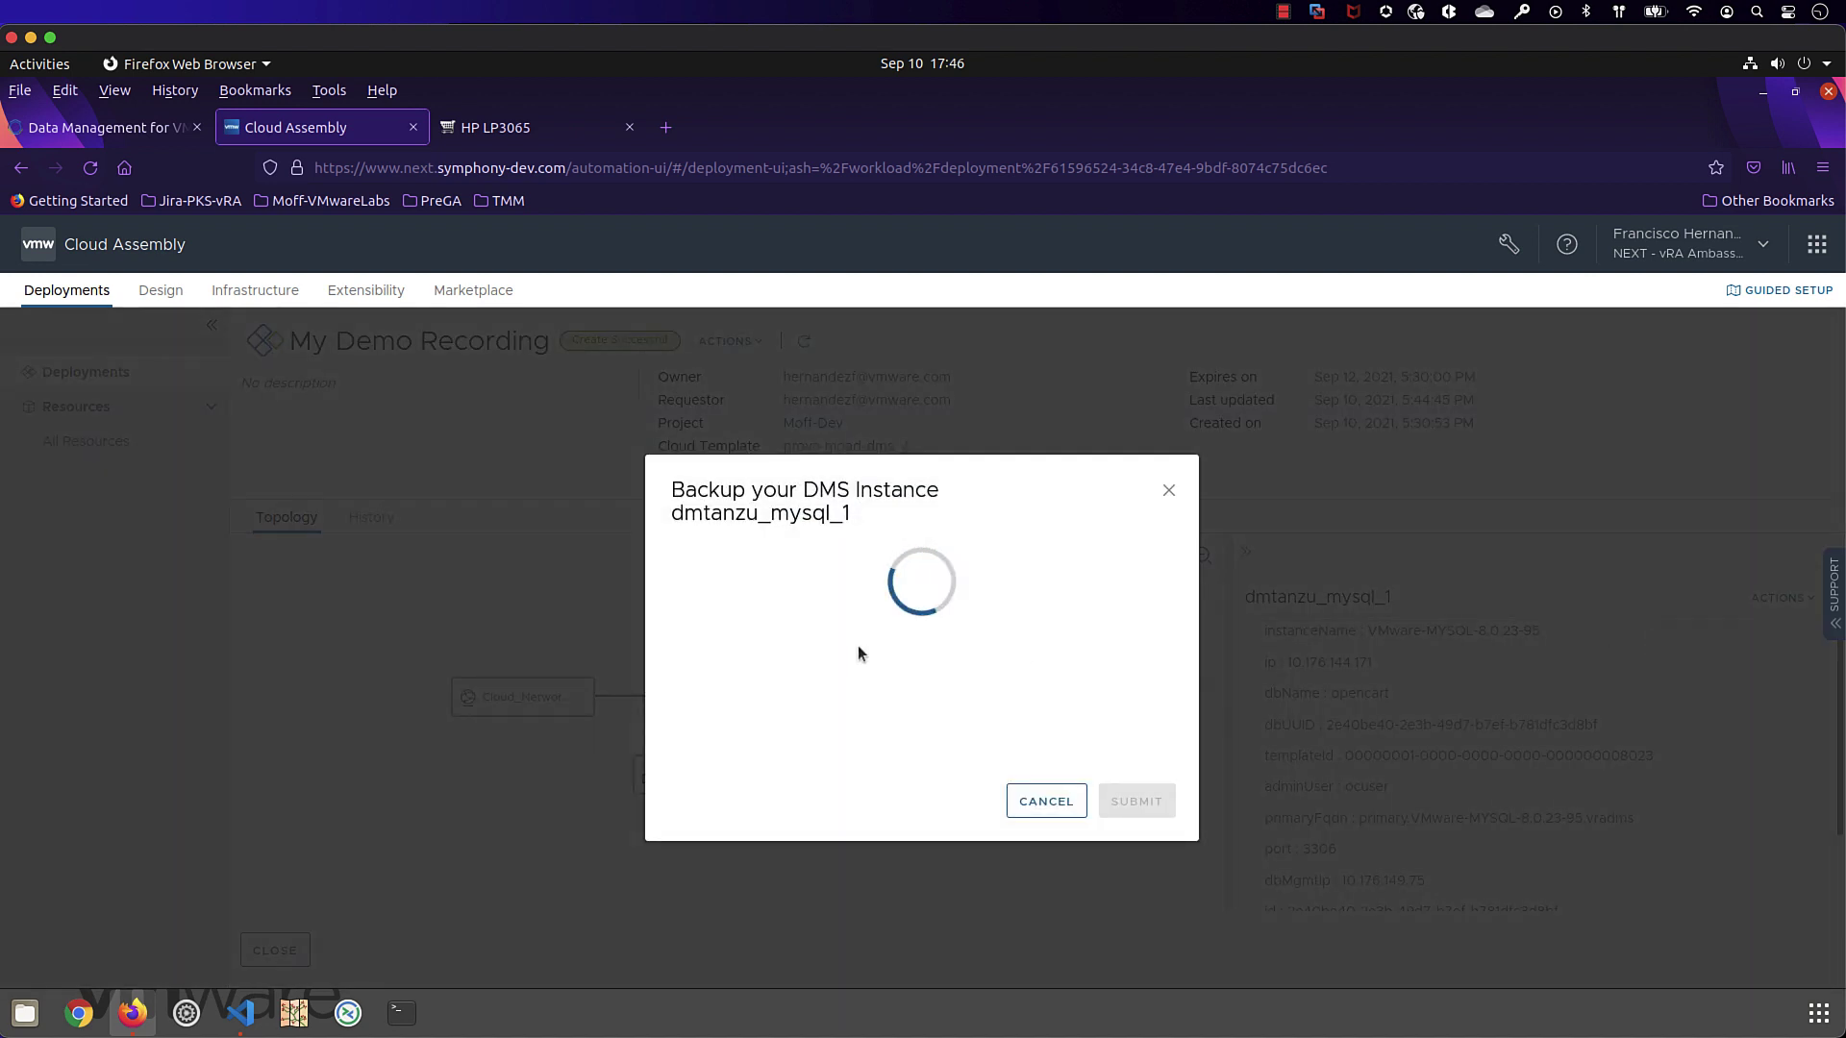
click(853, 611)
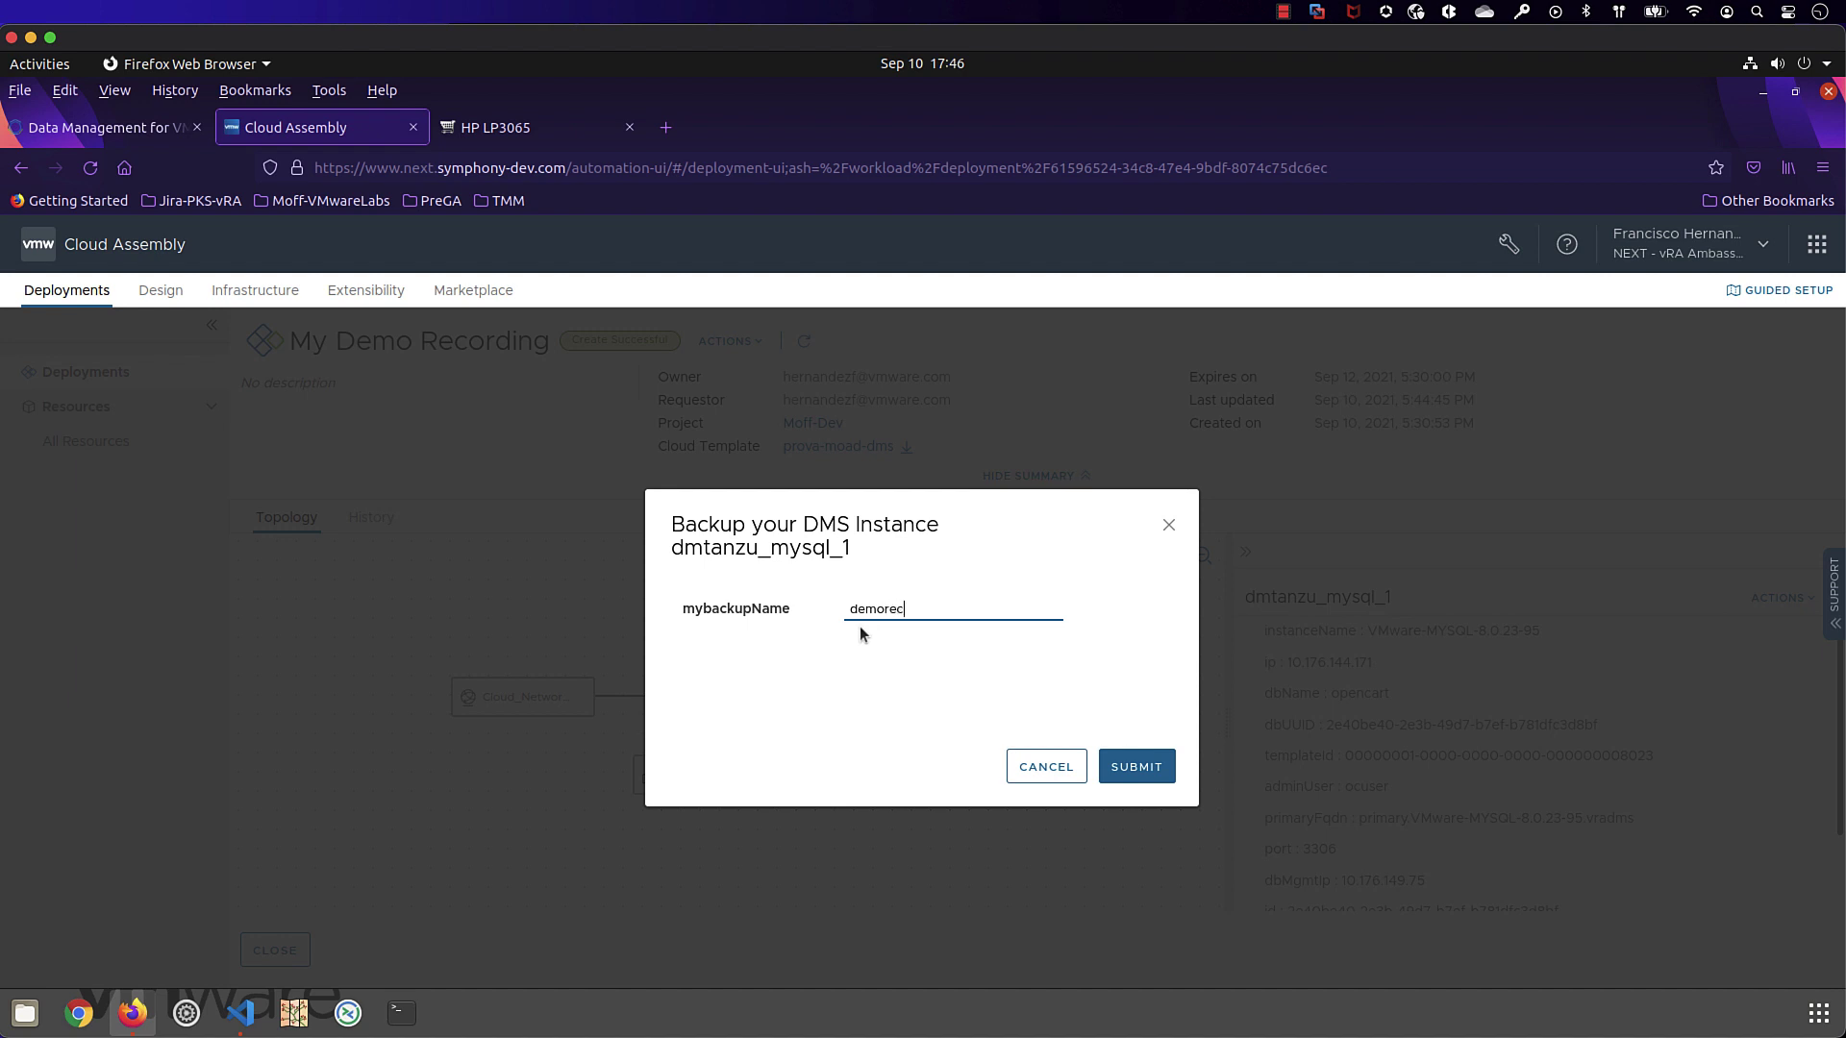
text(demorec)
click(1133, 768)
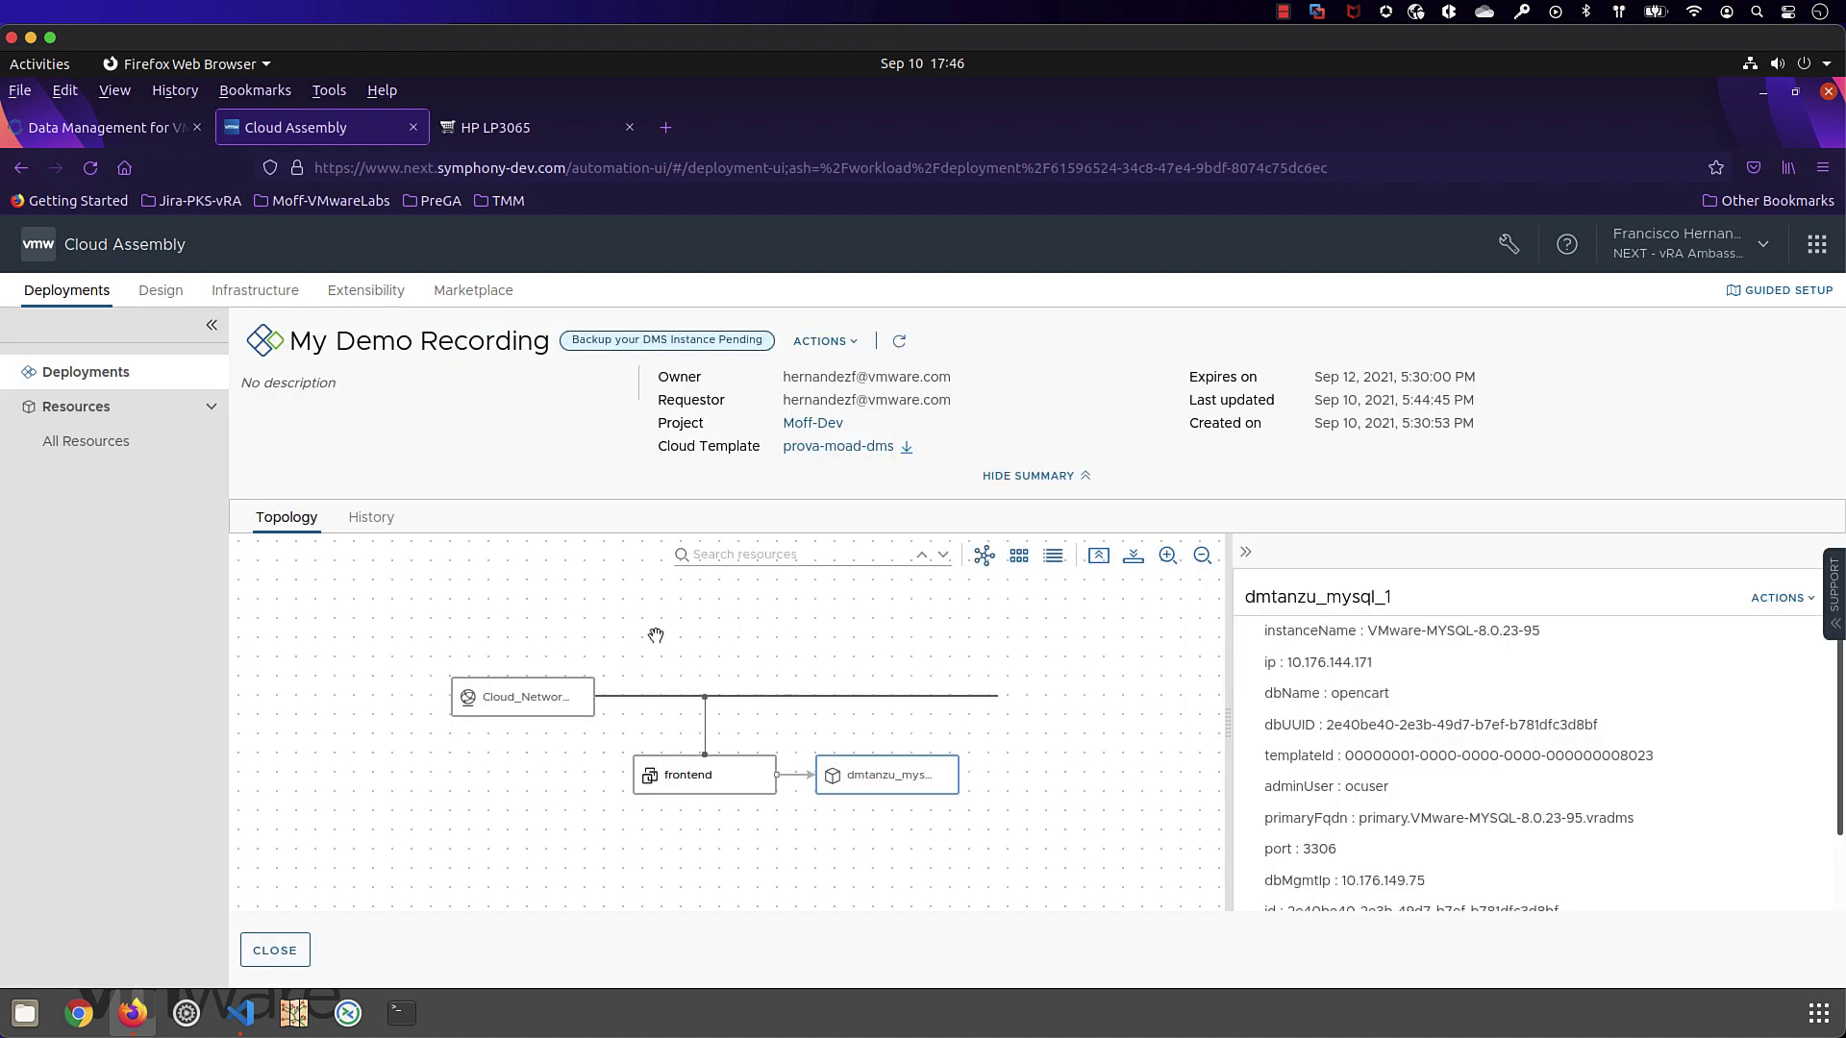
Follow the backup to Successful, then review the Backup and original Create request inputs.
click(385, 527)
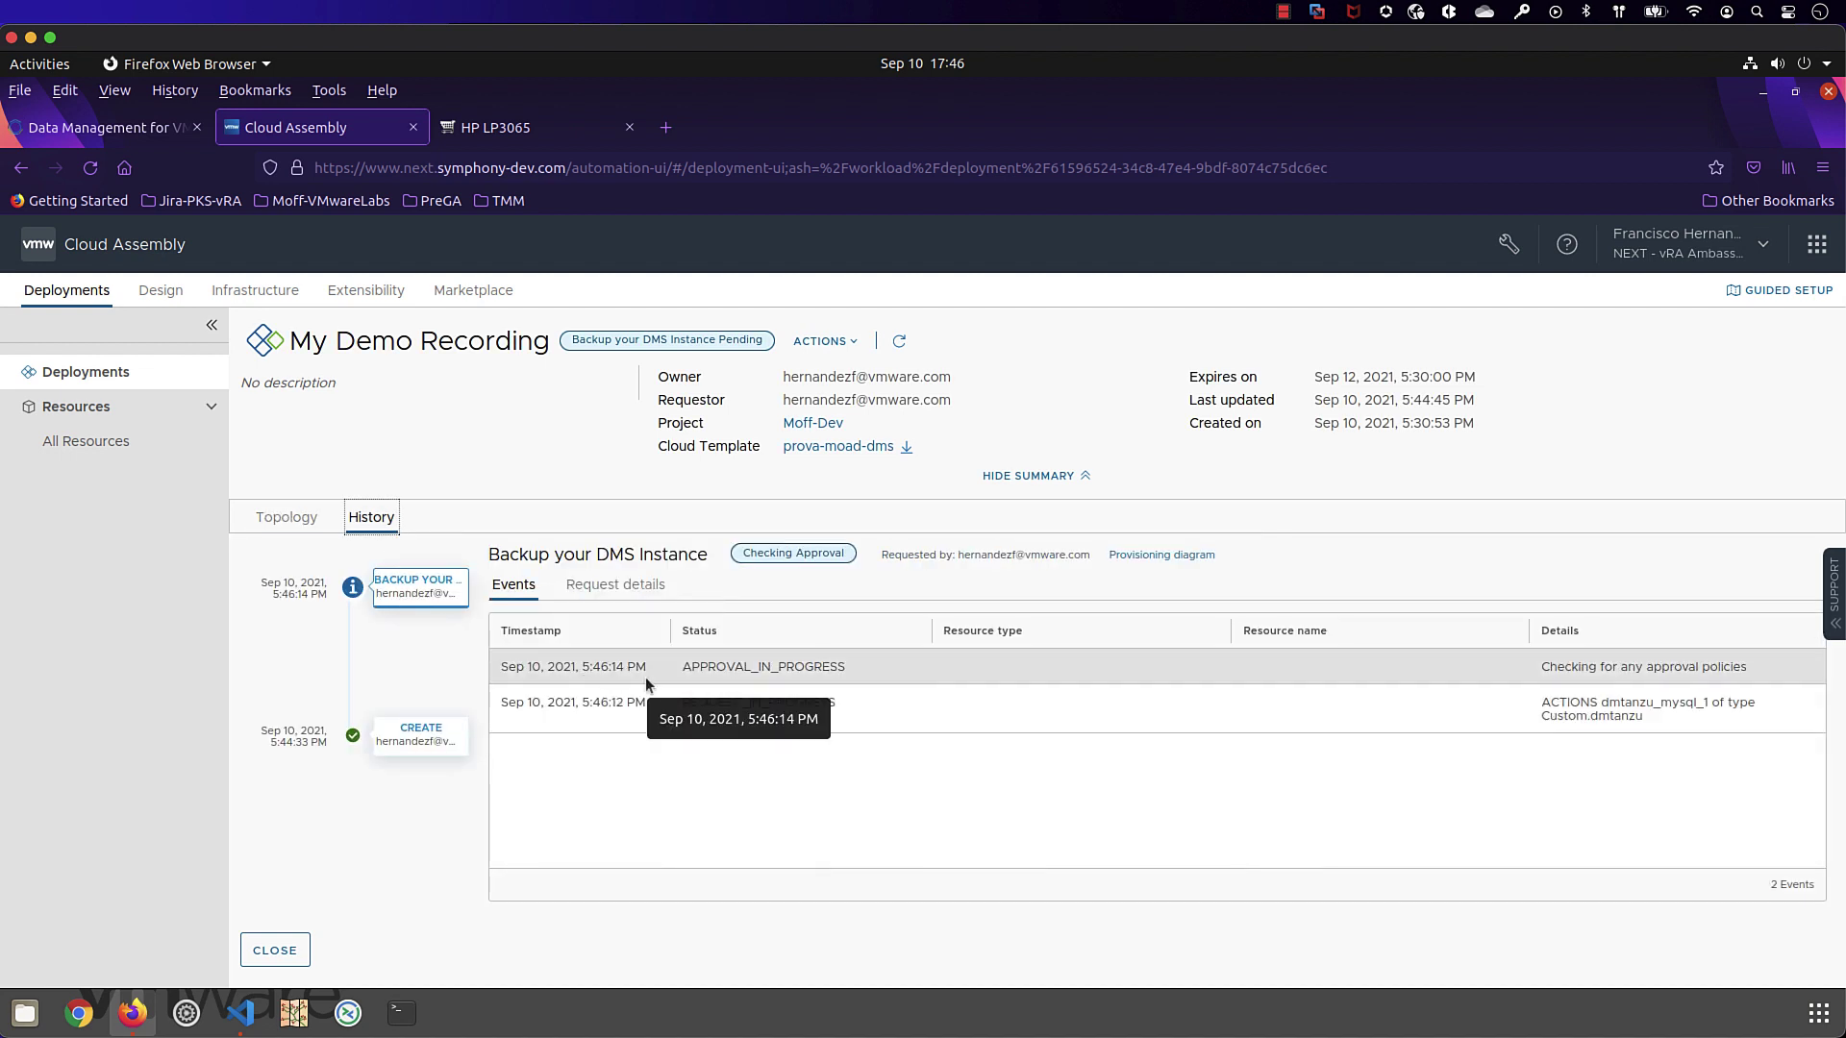
click(899, 346)
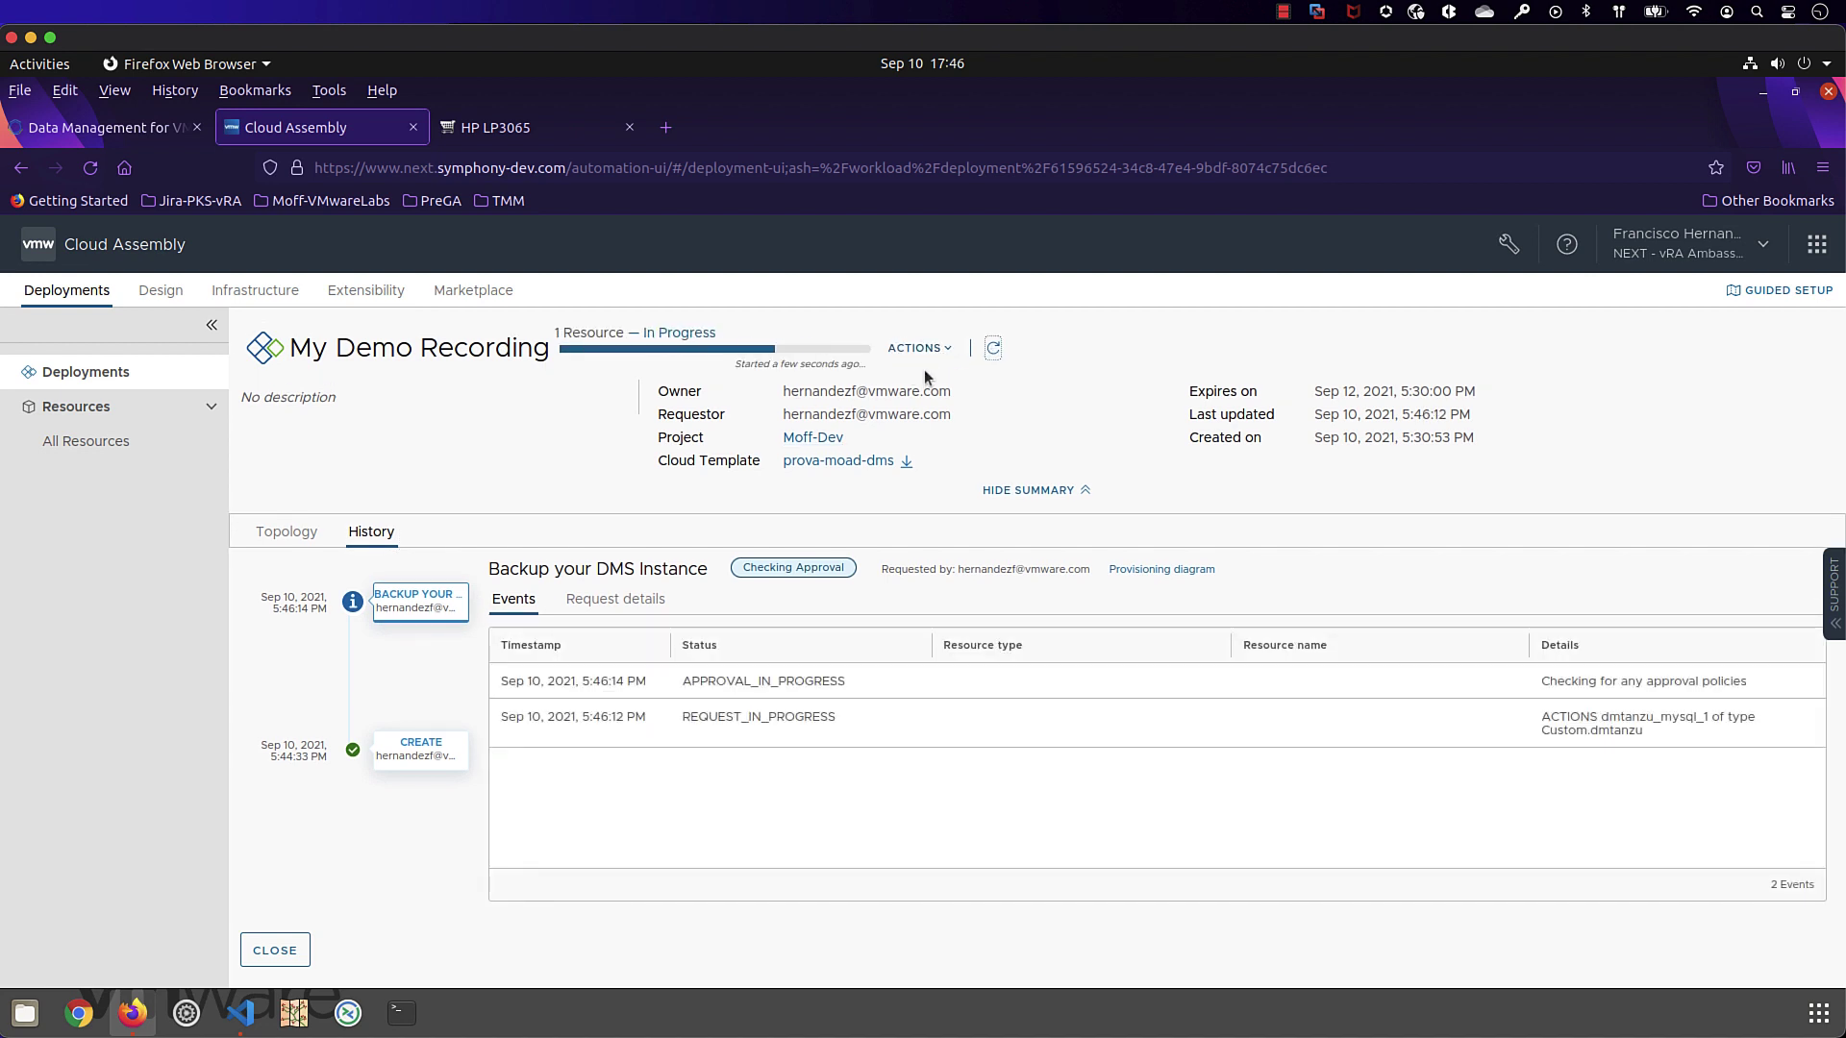
click(994, 357)
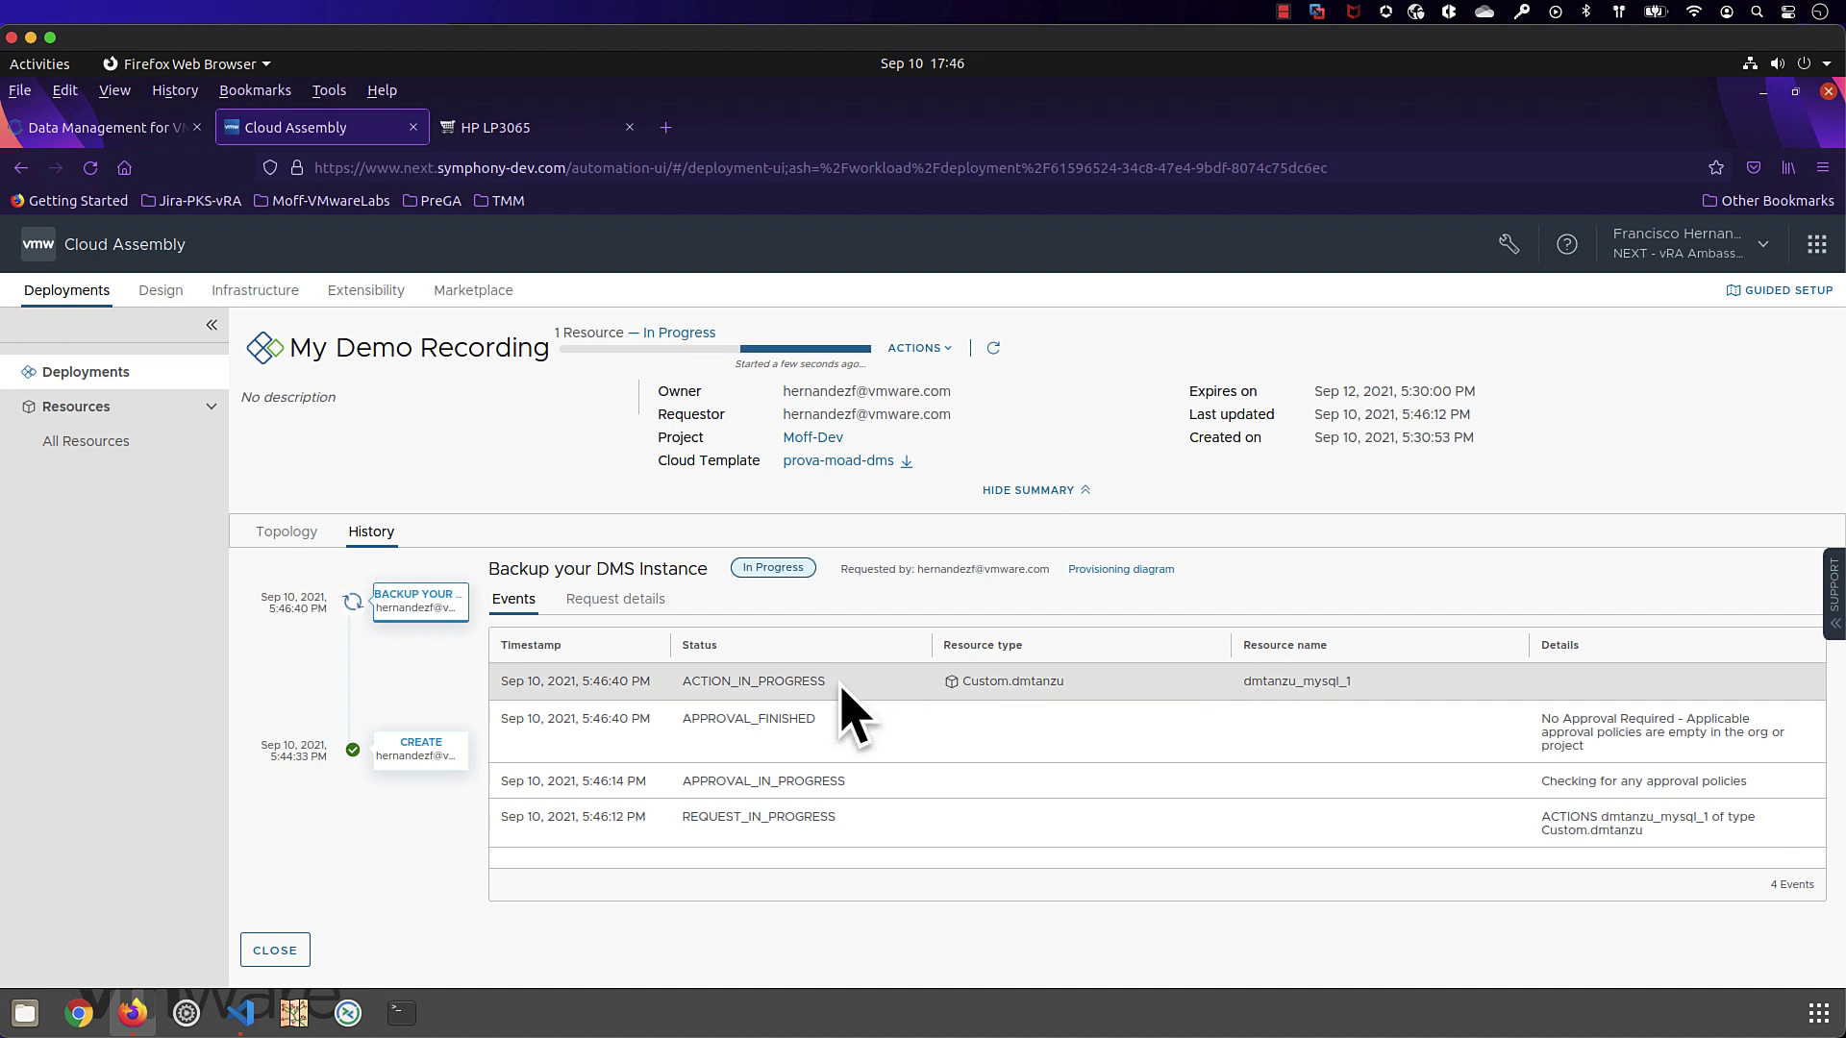
click(373, 292)
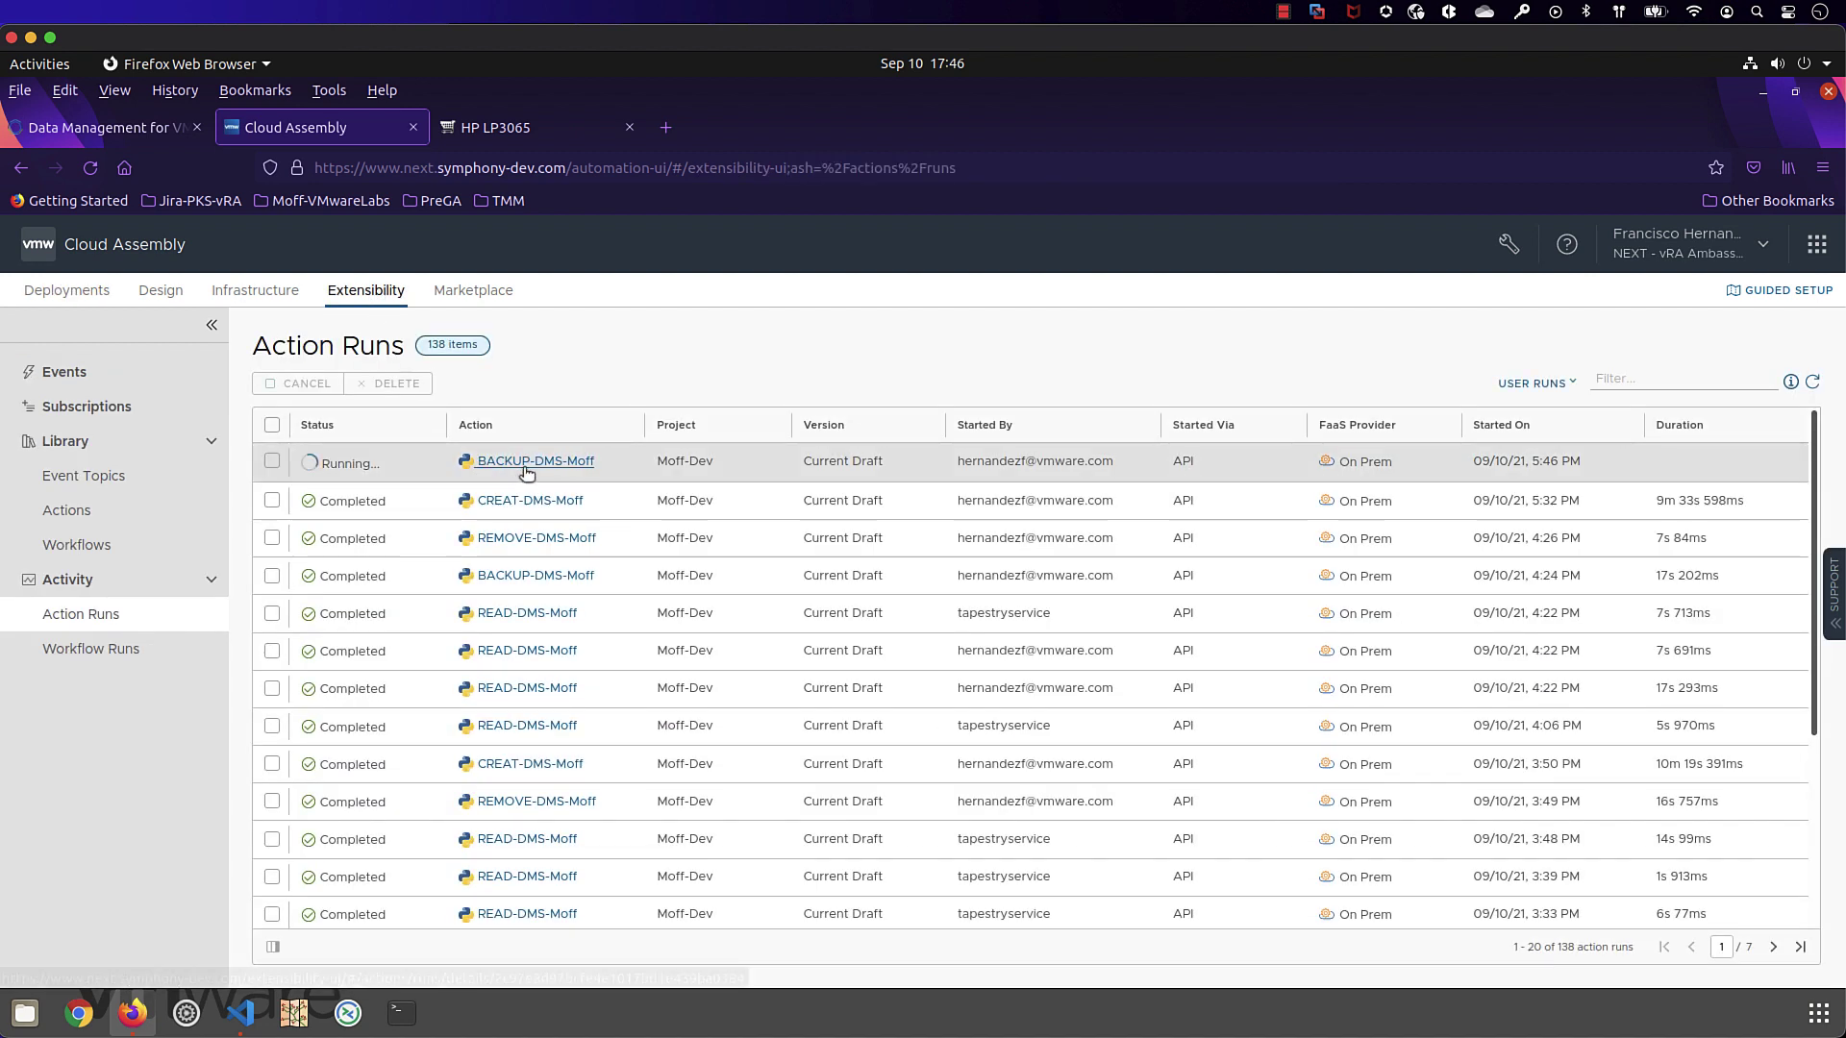
click(66, 290)
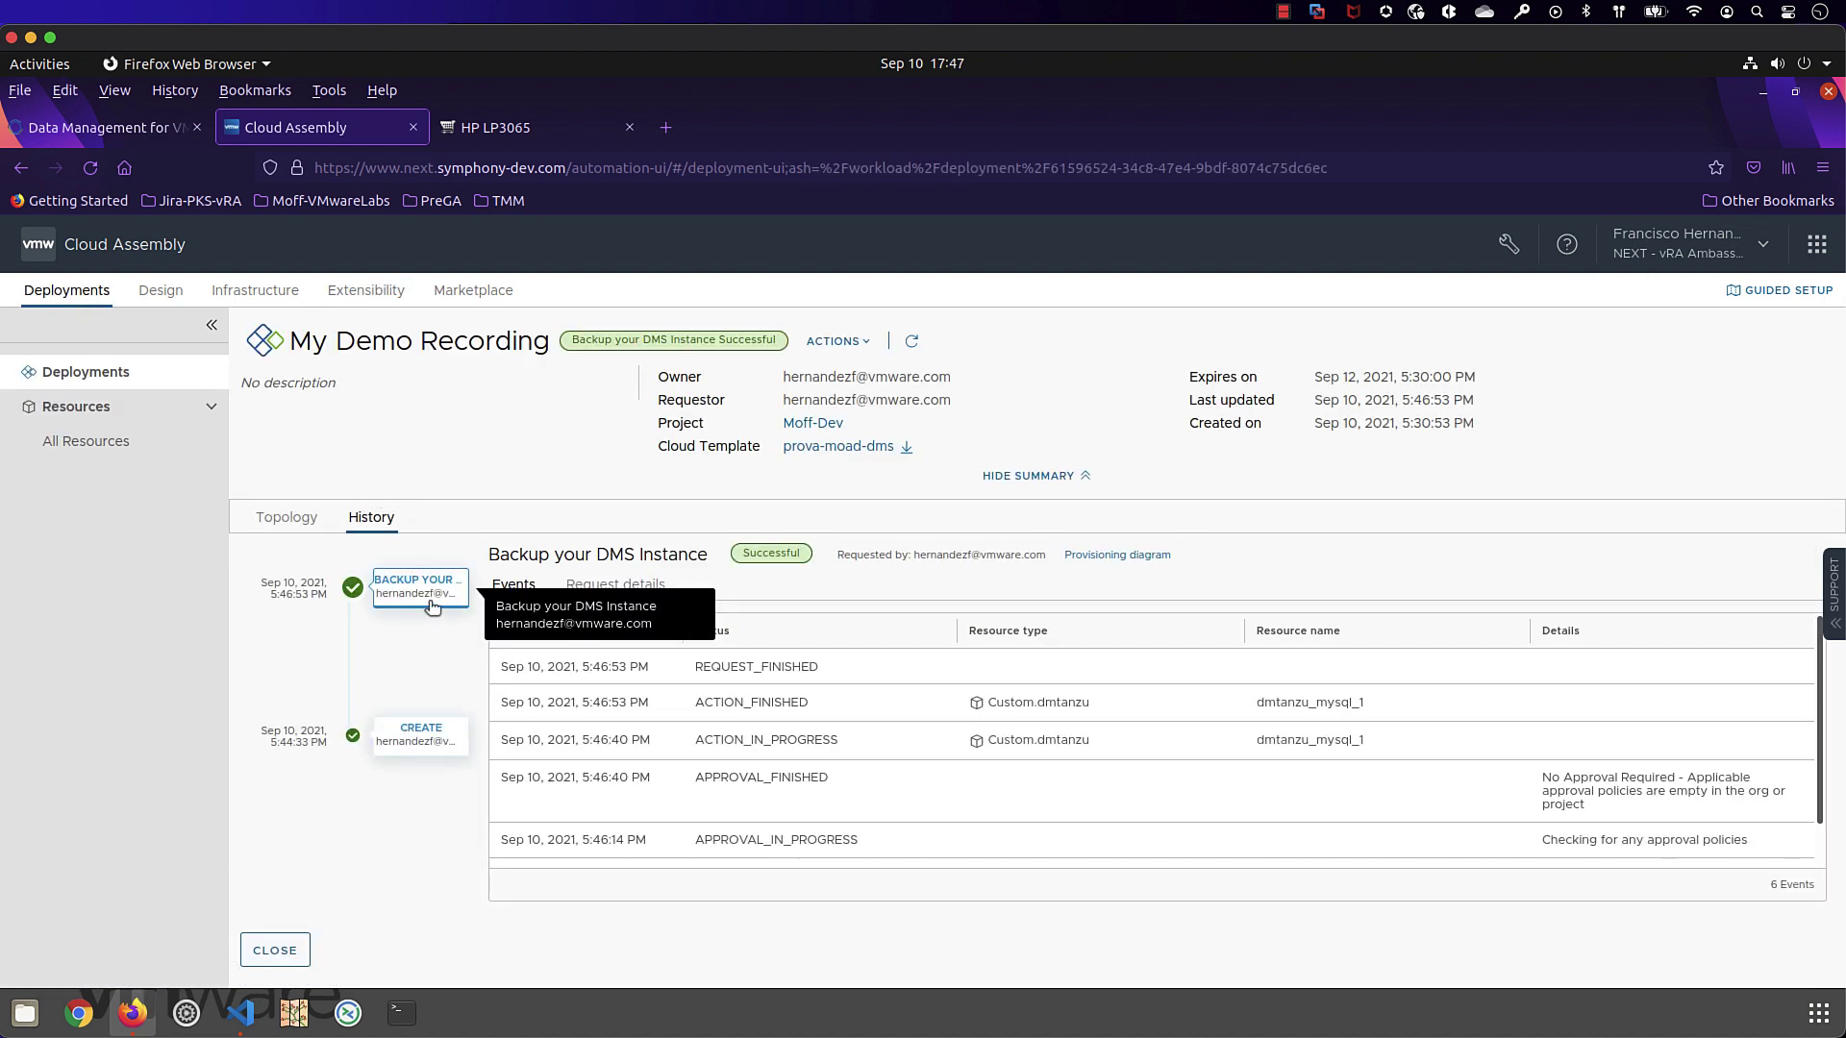
click(615, 584)
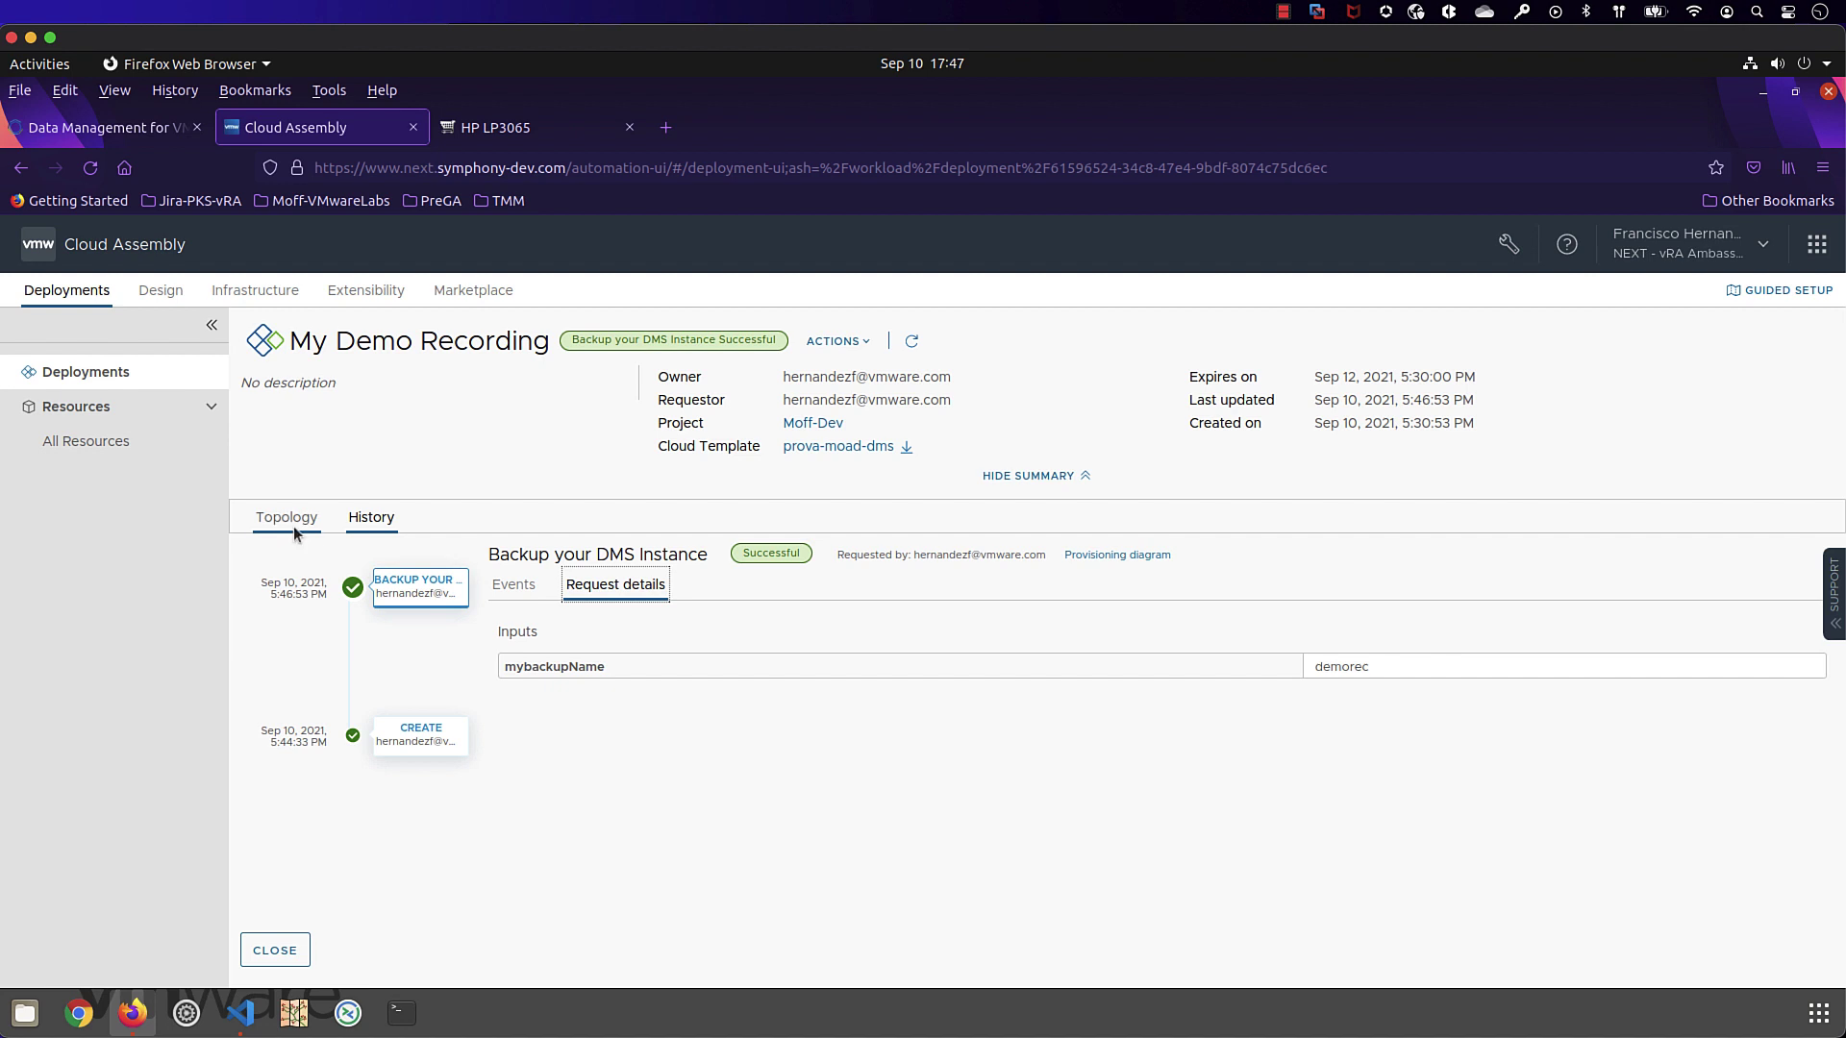
click(417, 747)
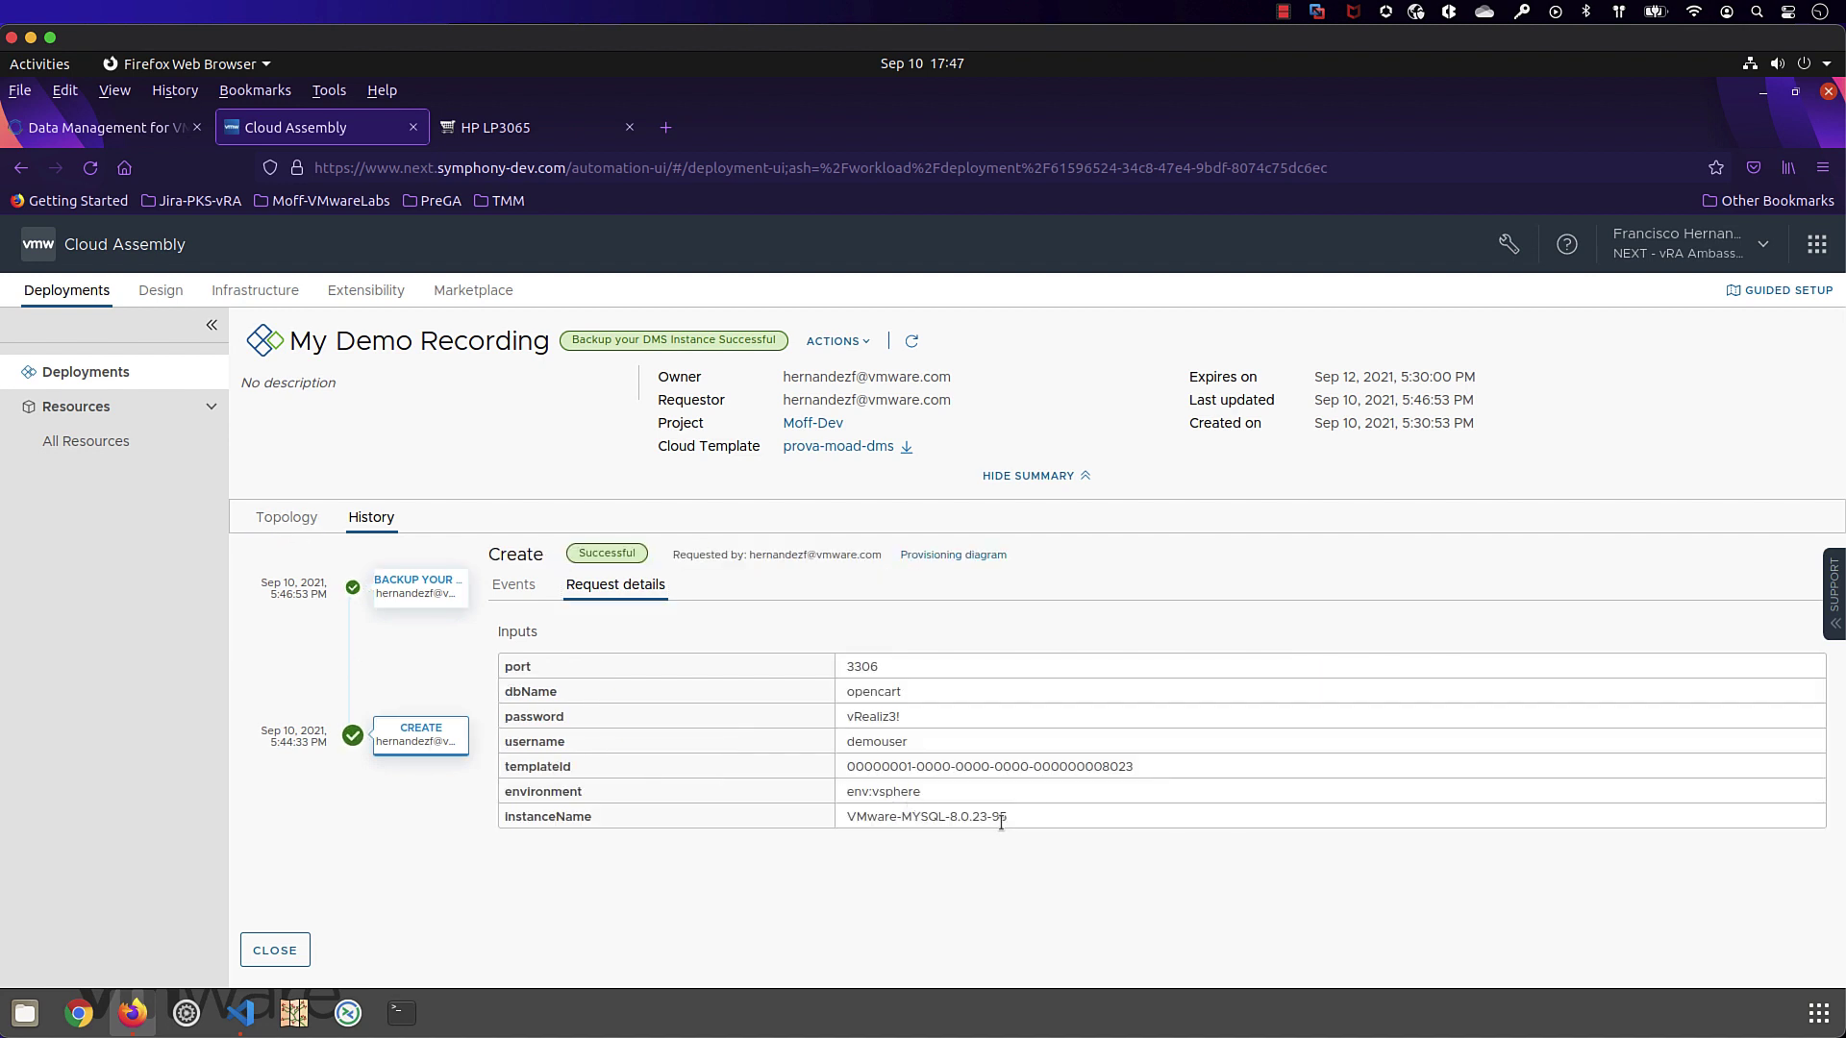
Show the Backup tab of VMware-MYSQL-8.0.23-95, listing demorec as an Active incremental backup.
click(123, 128)
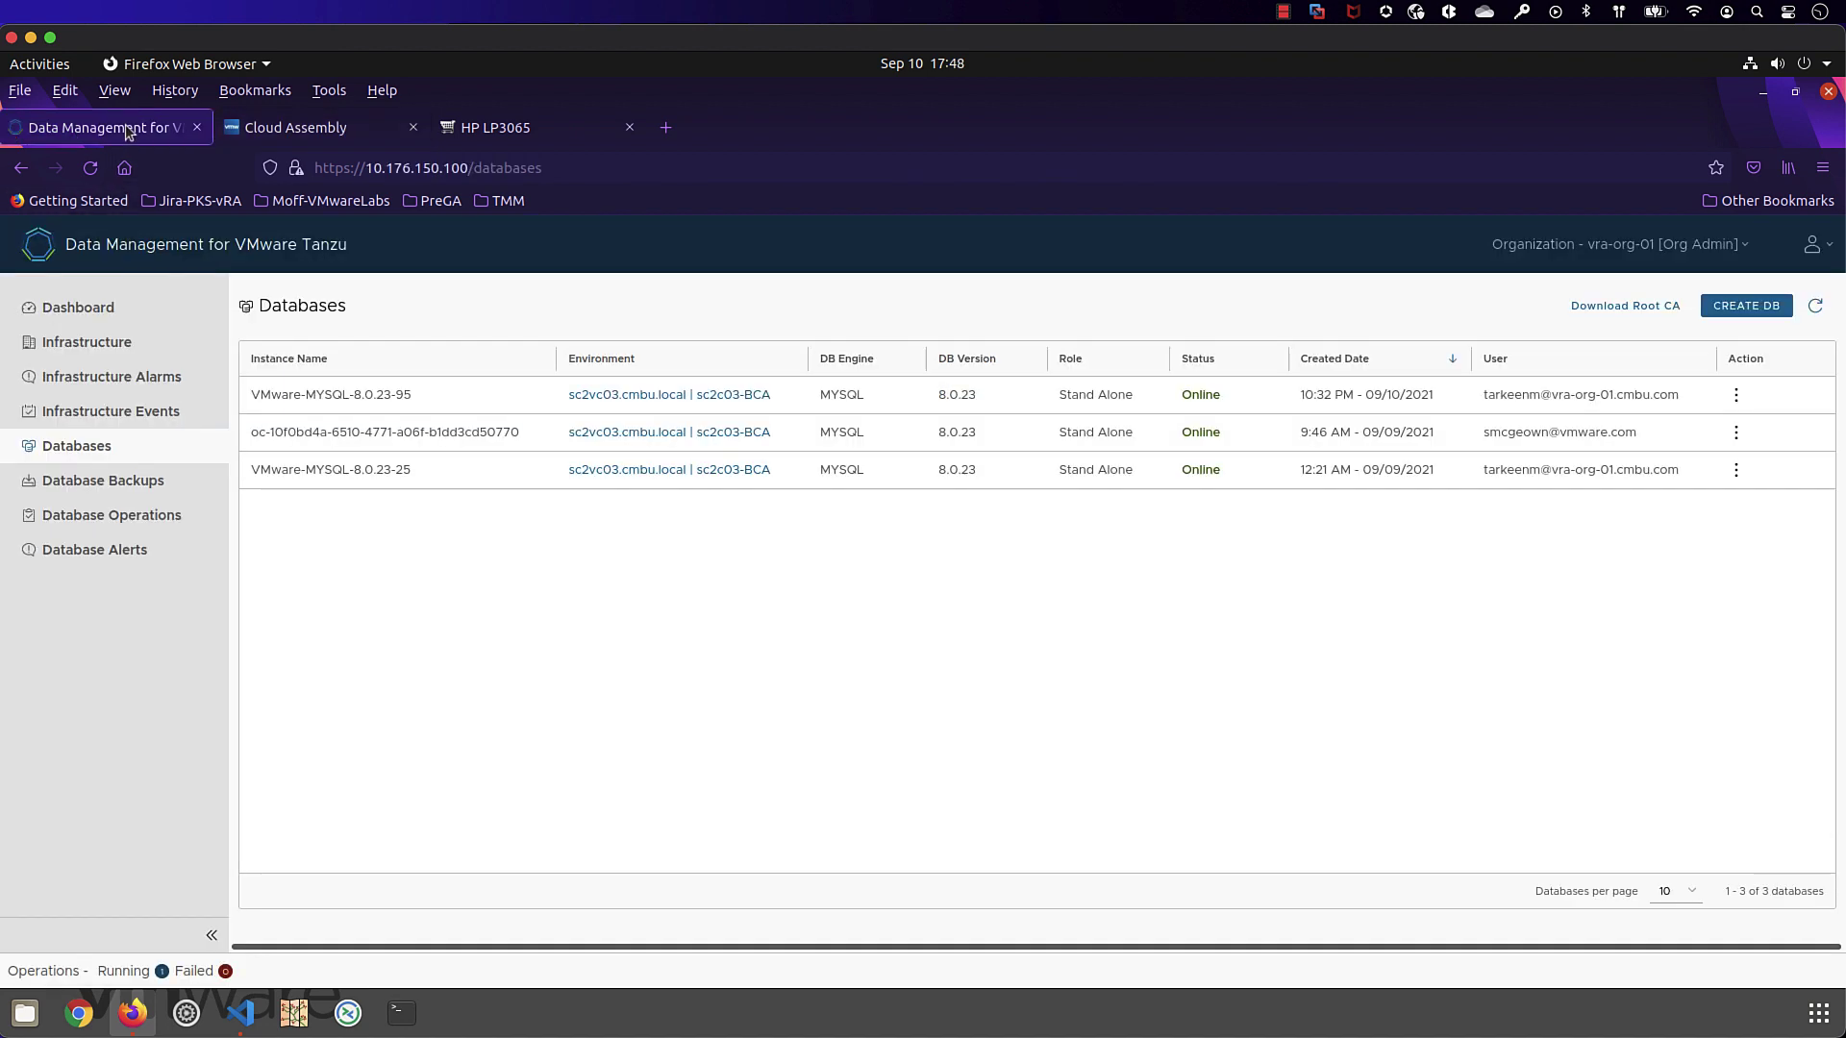
click(364, 394)
click(531, 328)
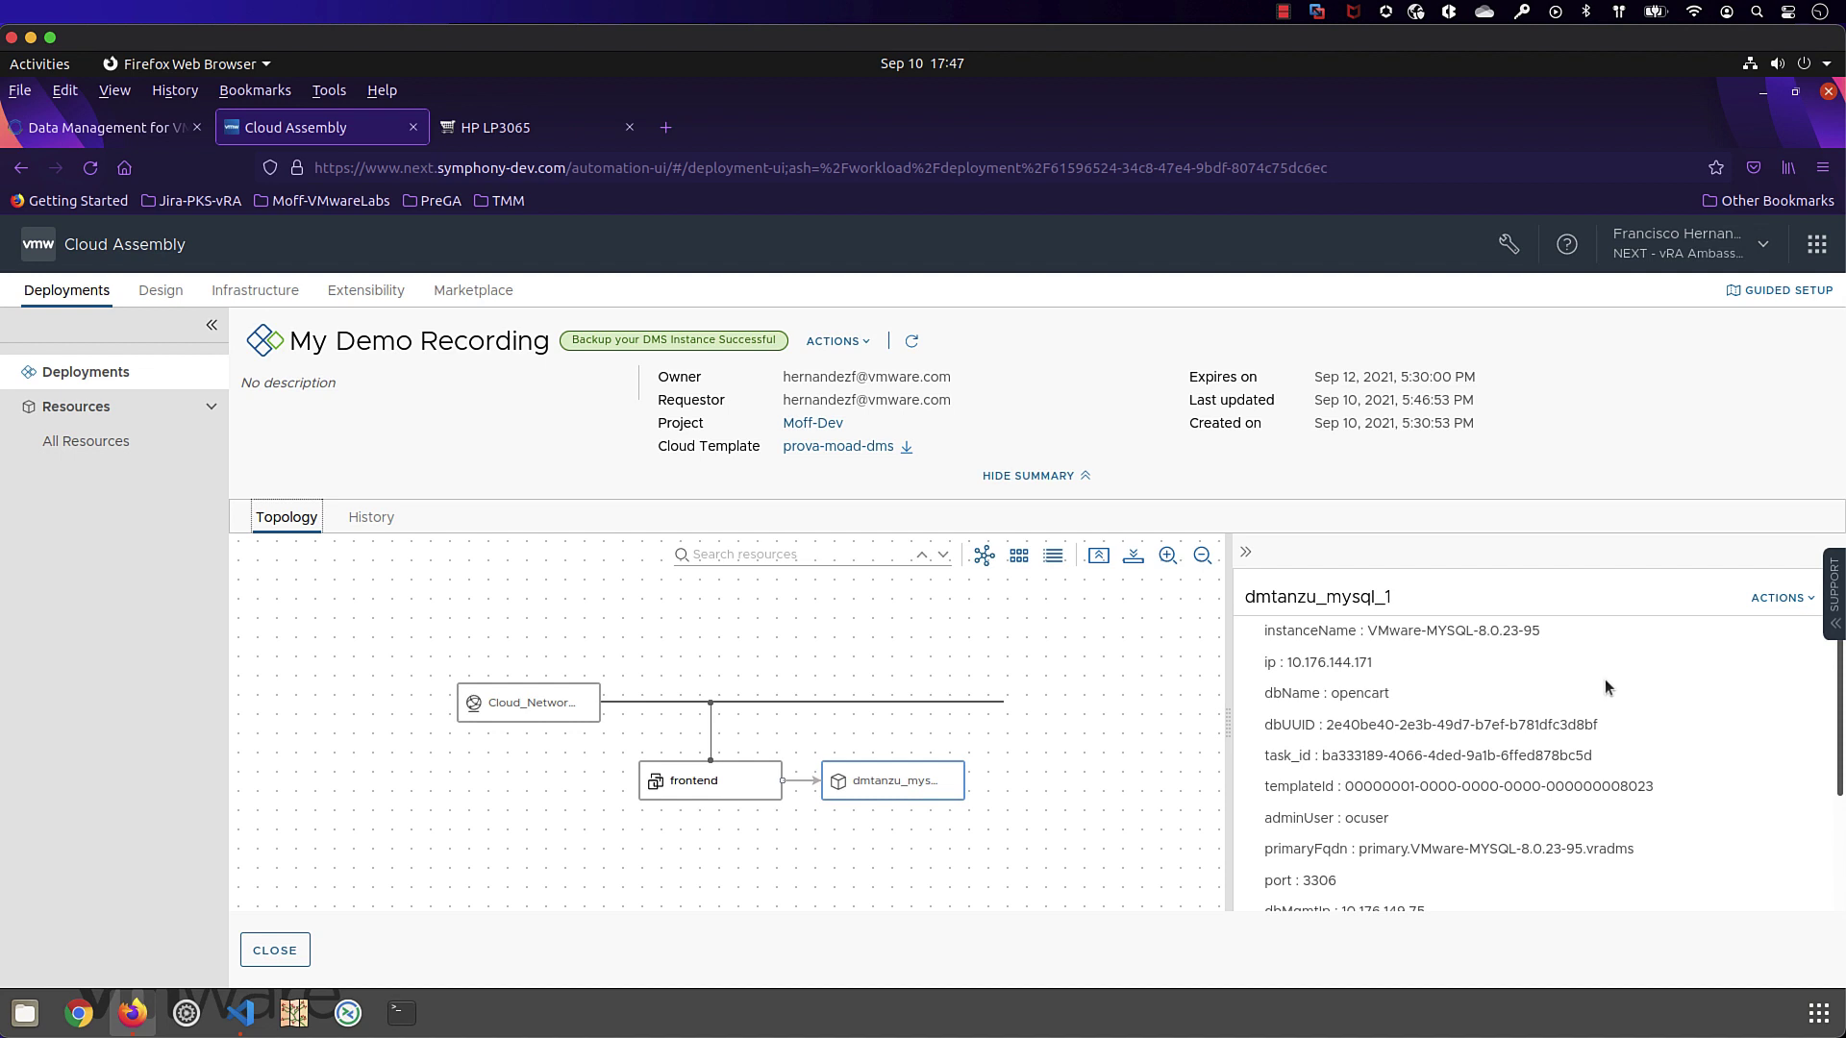
Start the Update action on the My Demo Recording deployment.
click(275, 950)
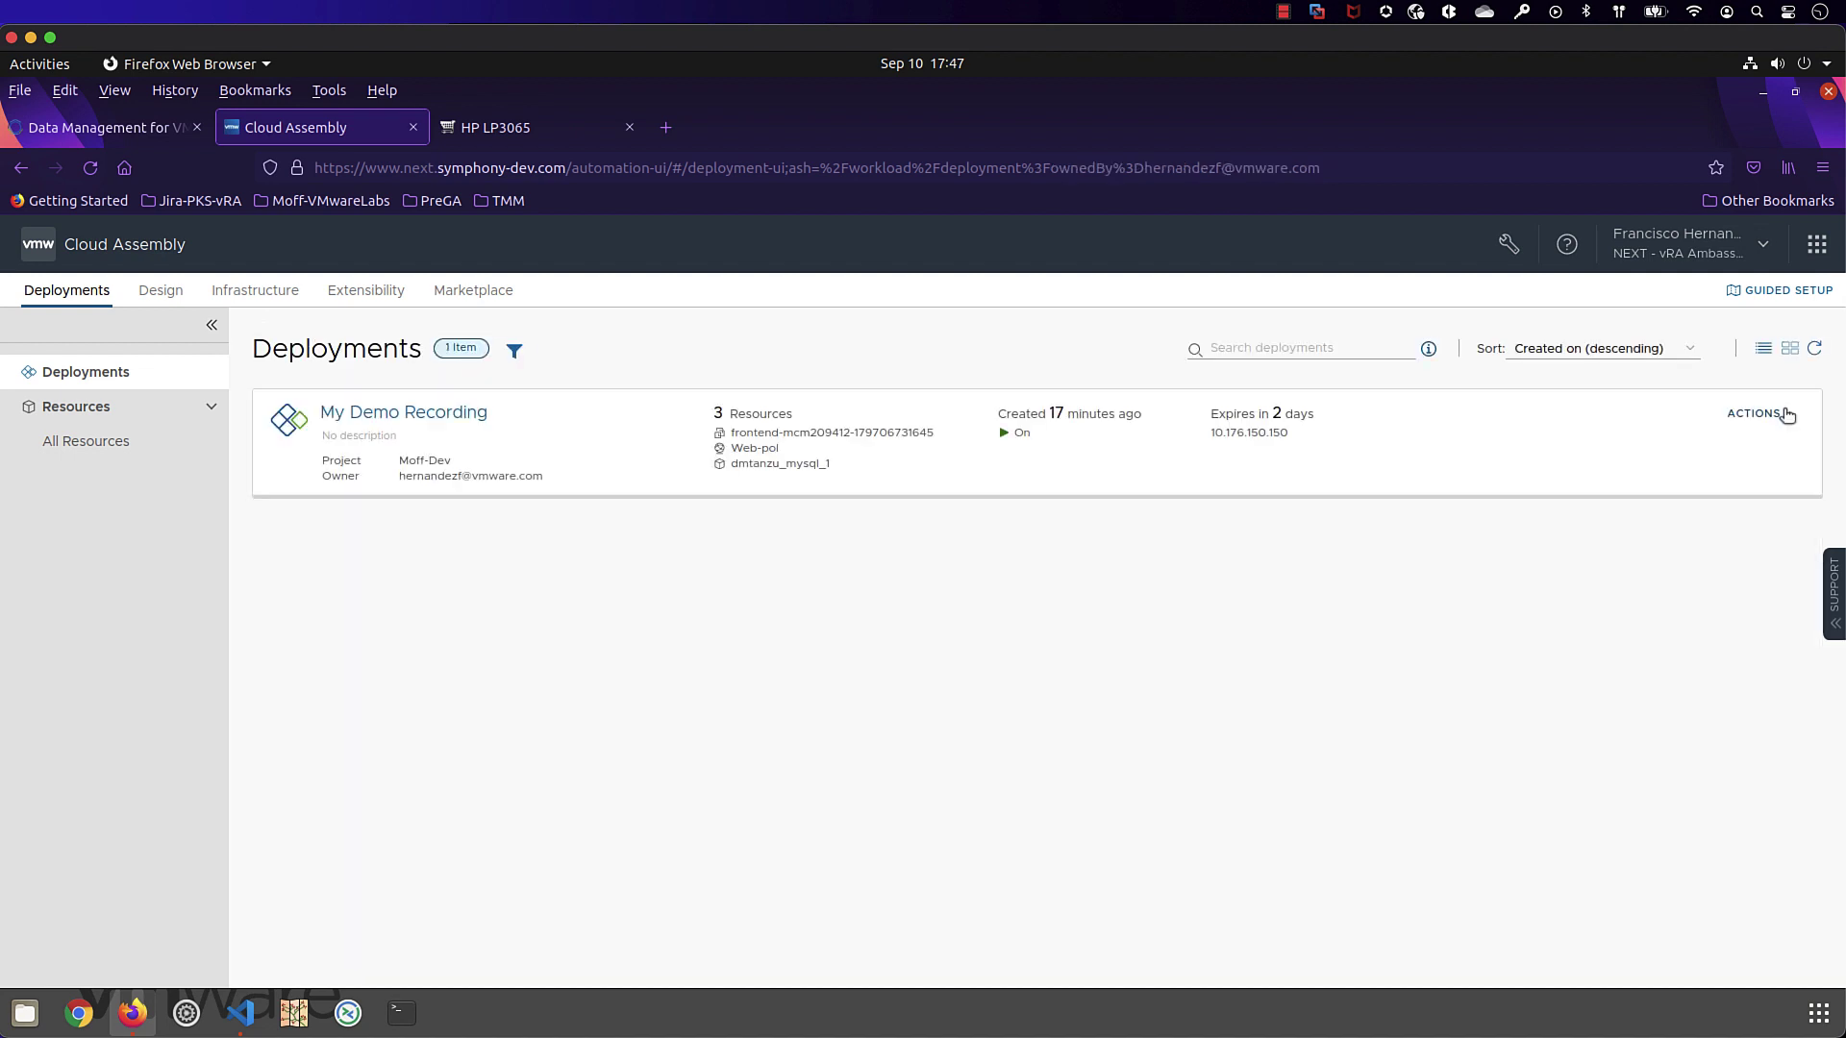
click(1784, 413)
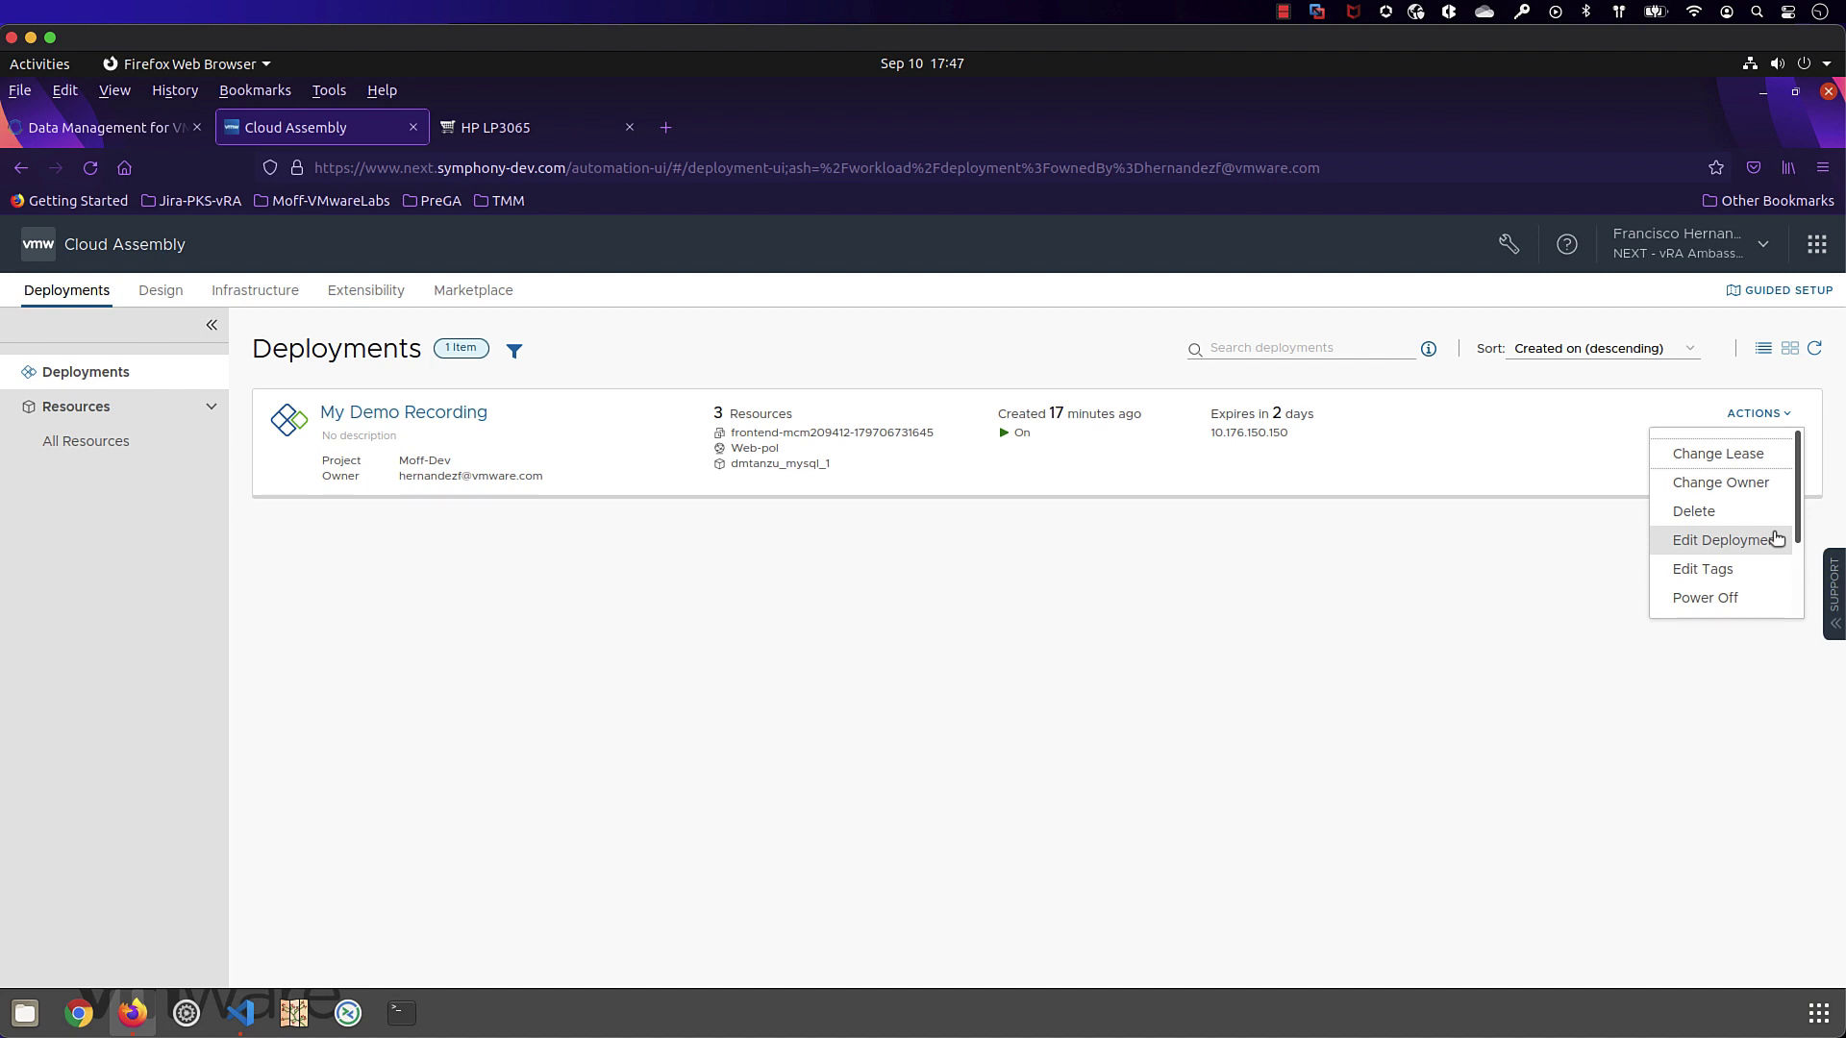
click(1000, 594)
click(416, 420)
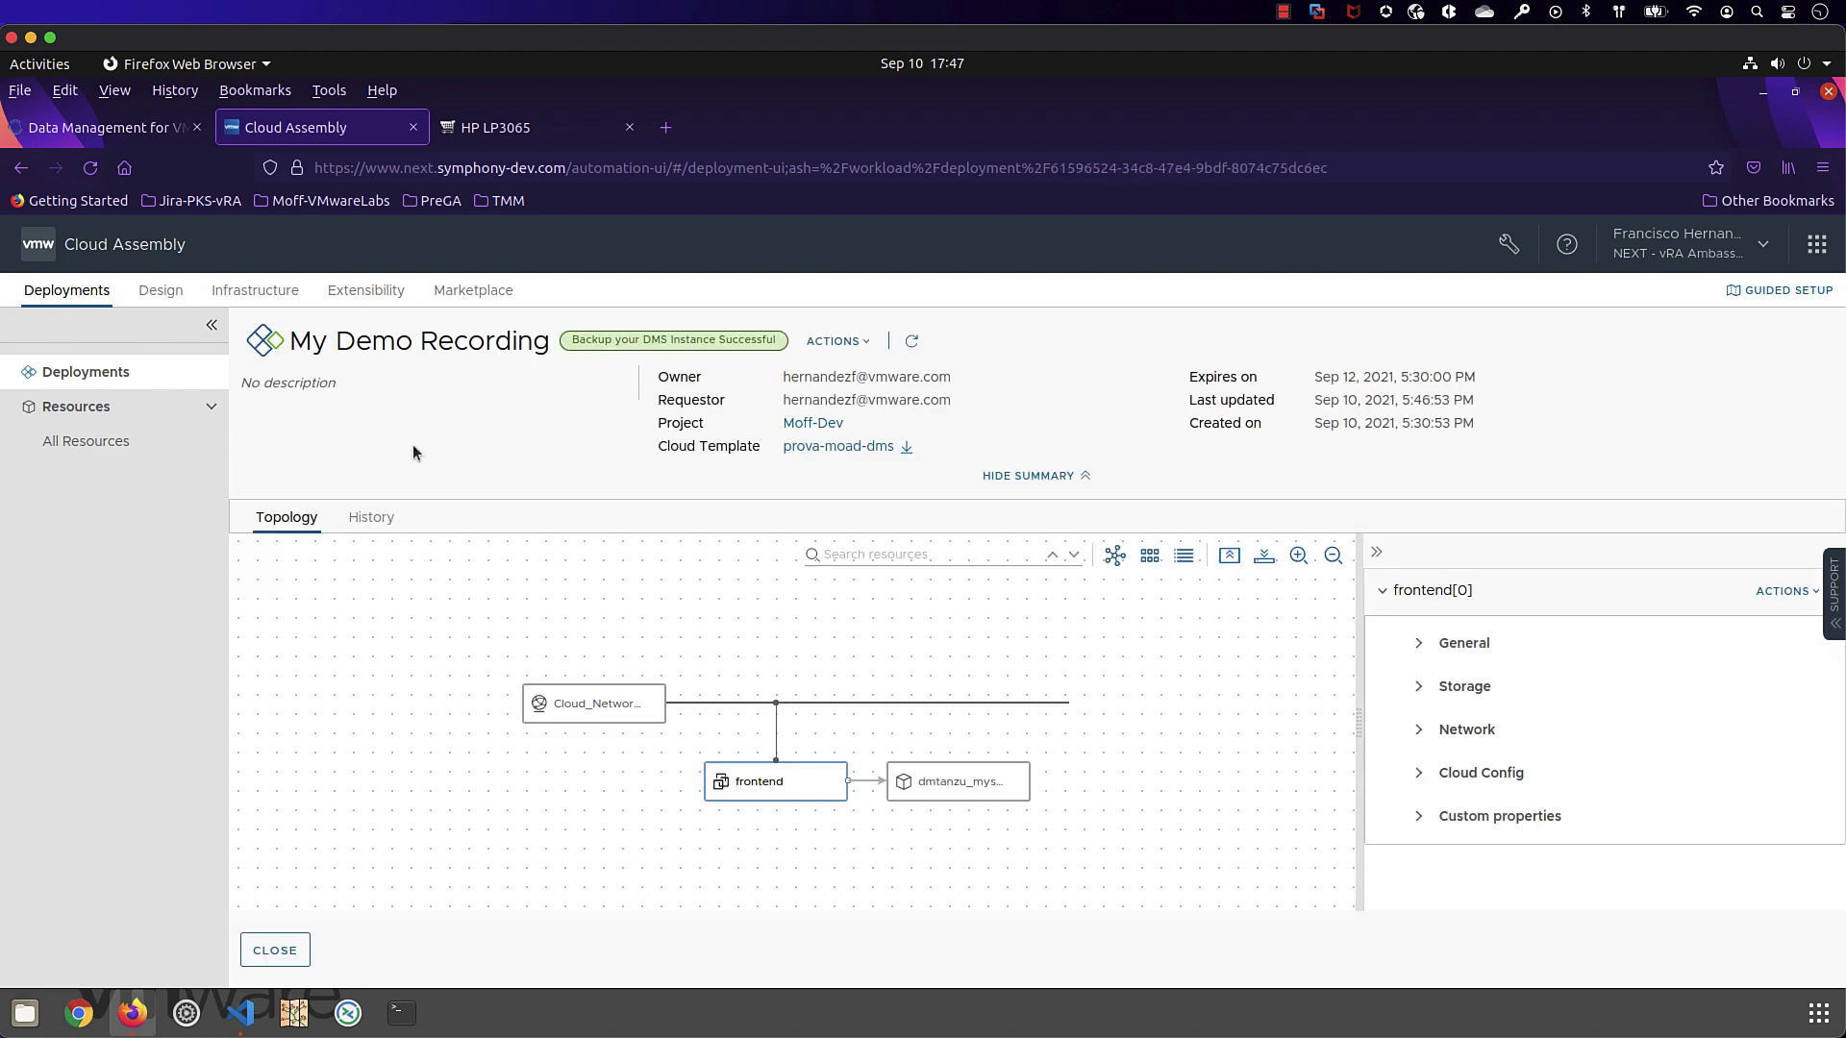
click(870, 340)
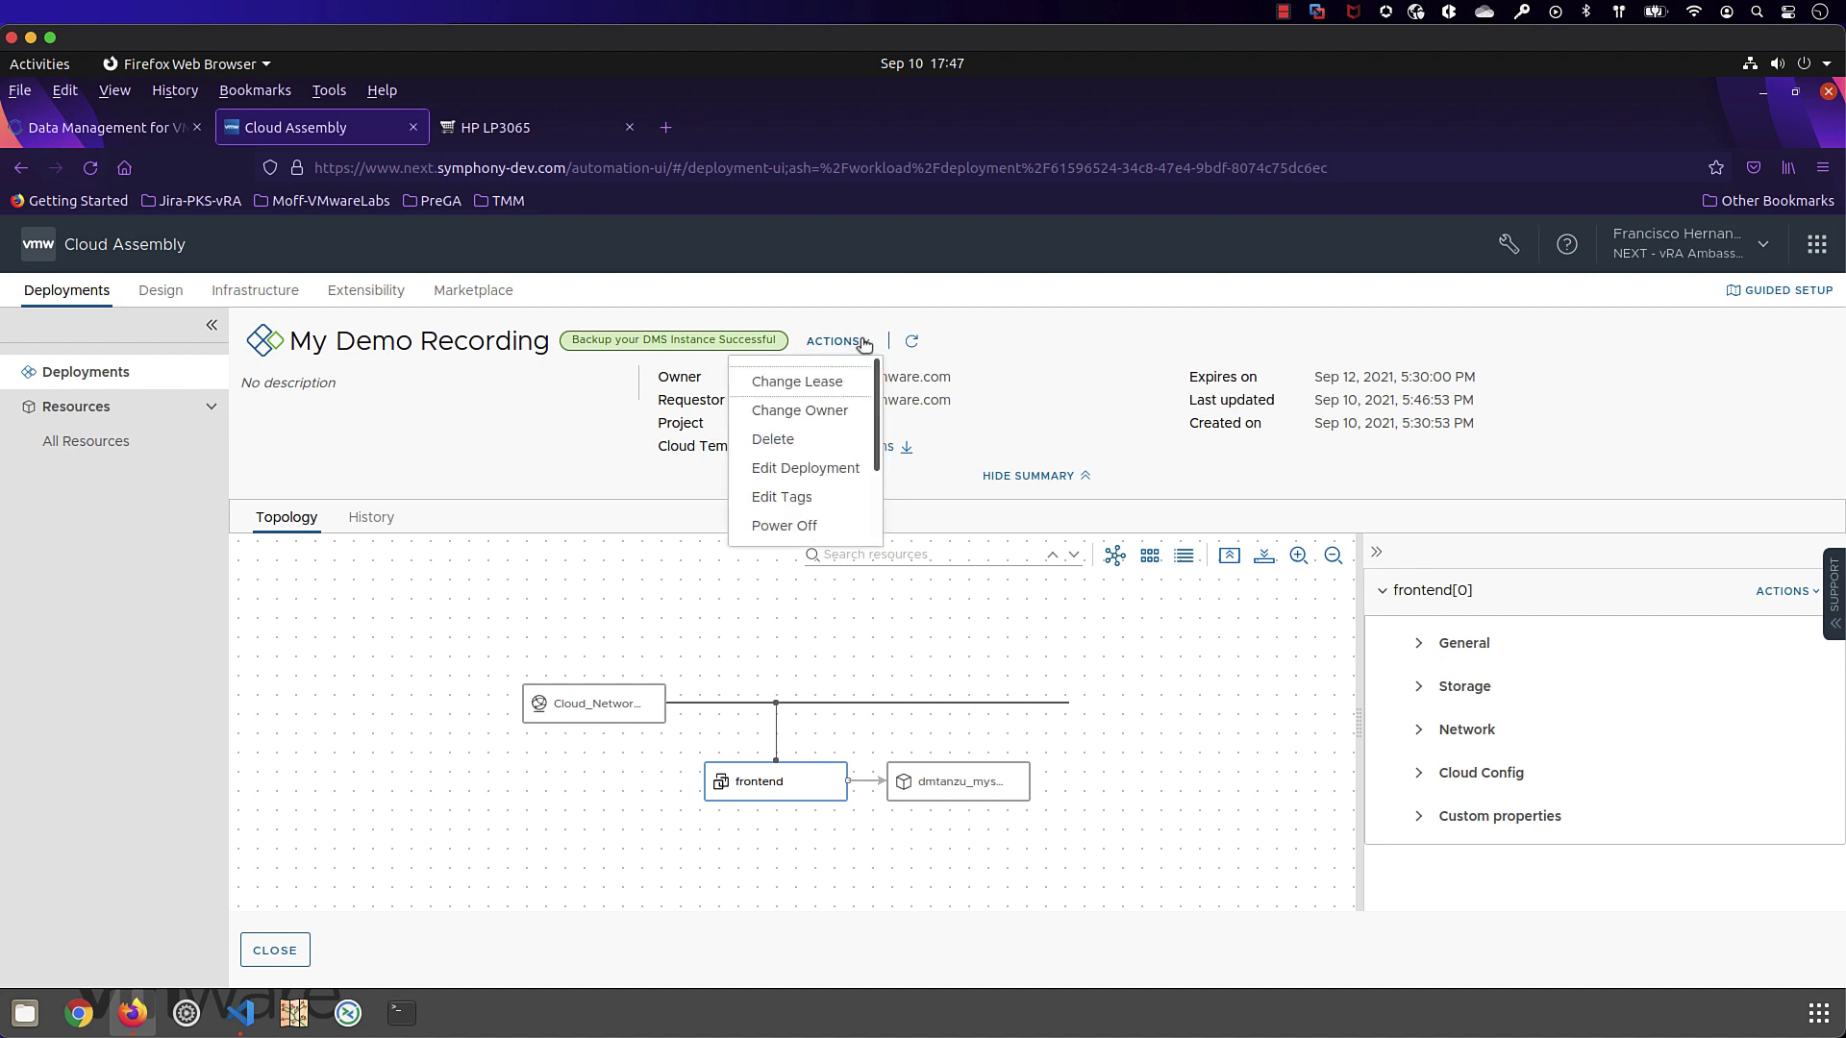
scroll(842, 417, down, 2)
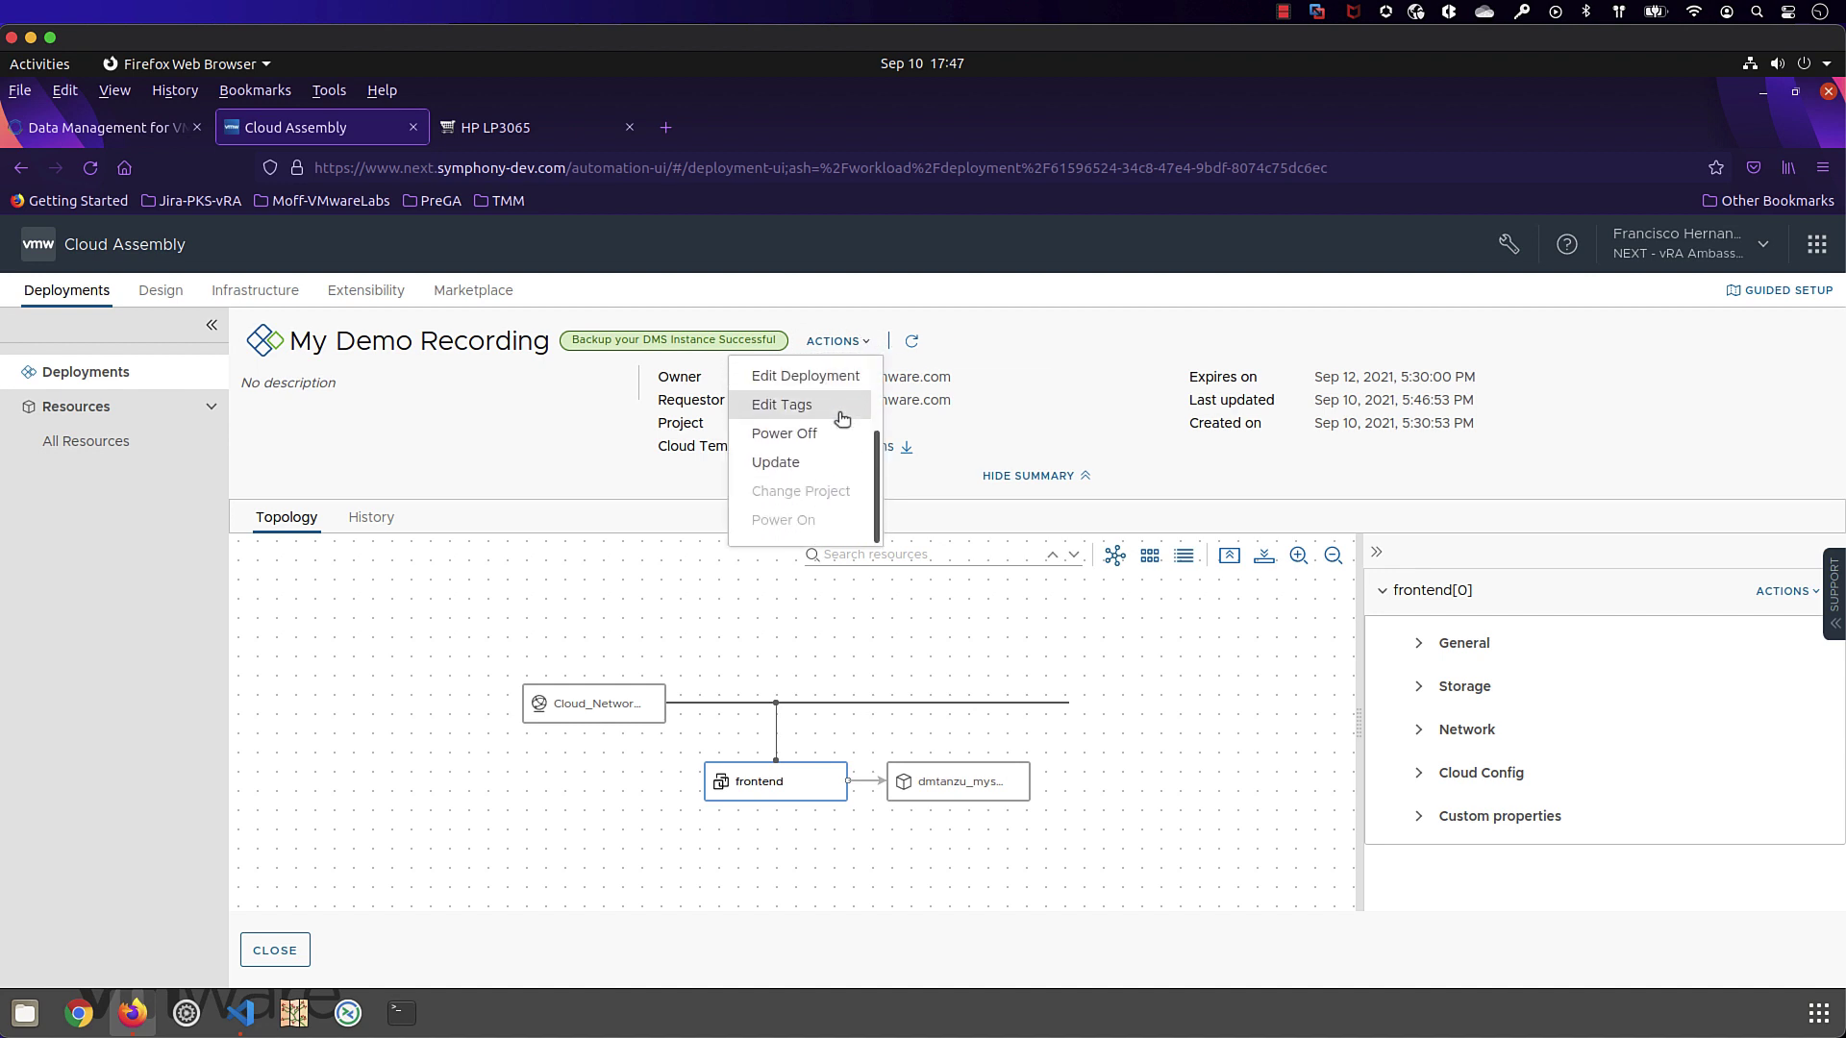
click(794, 459)
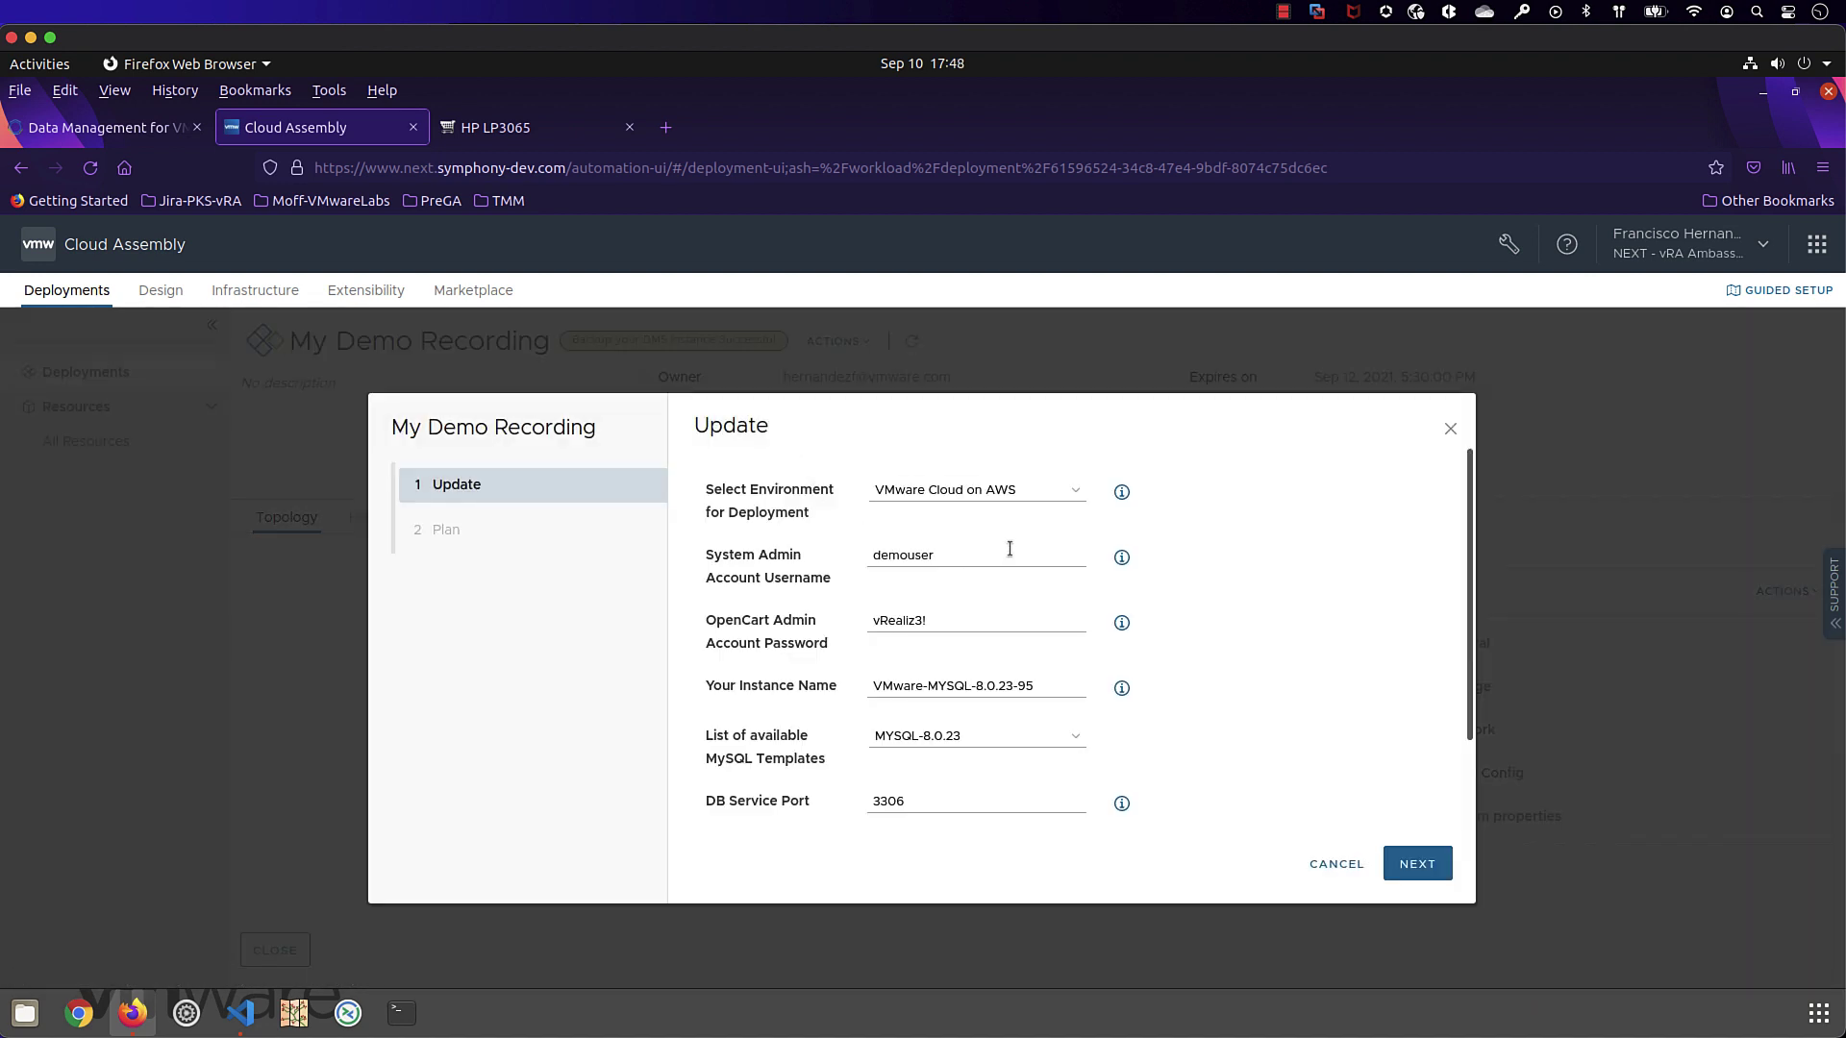
Change the instance name to VMware-MYSQL-8.0.23-100, preview the plan, then cancel without applying.
drag(1019, 687, 1032, 682)
scroll(1198, 712, down, 2)
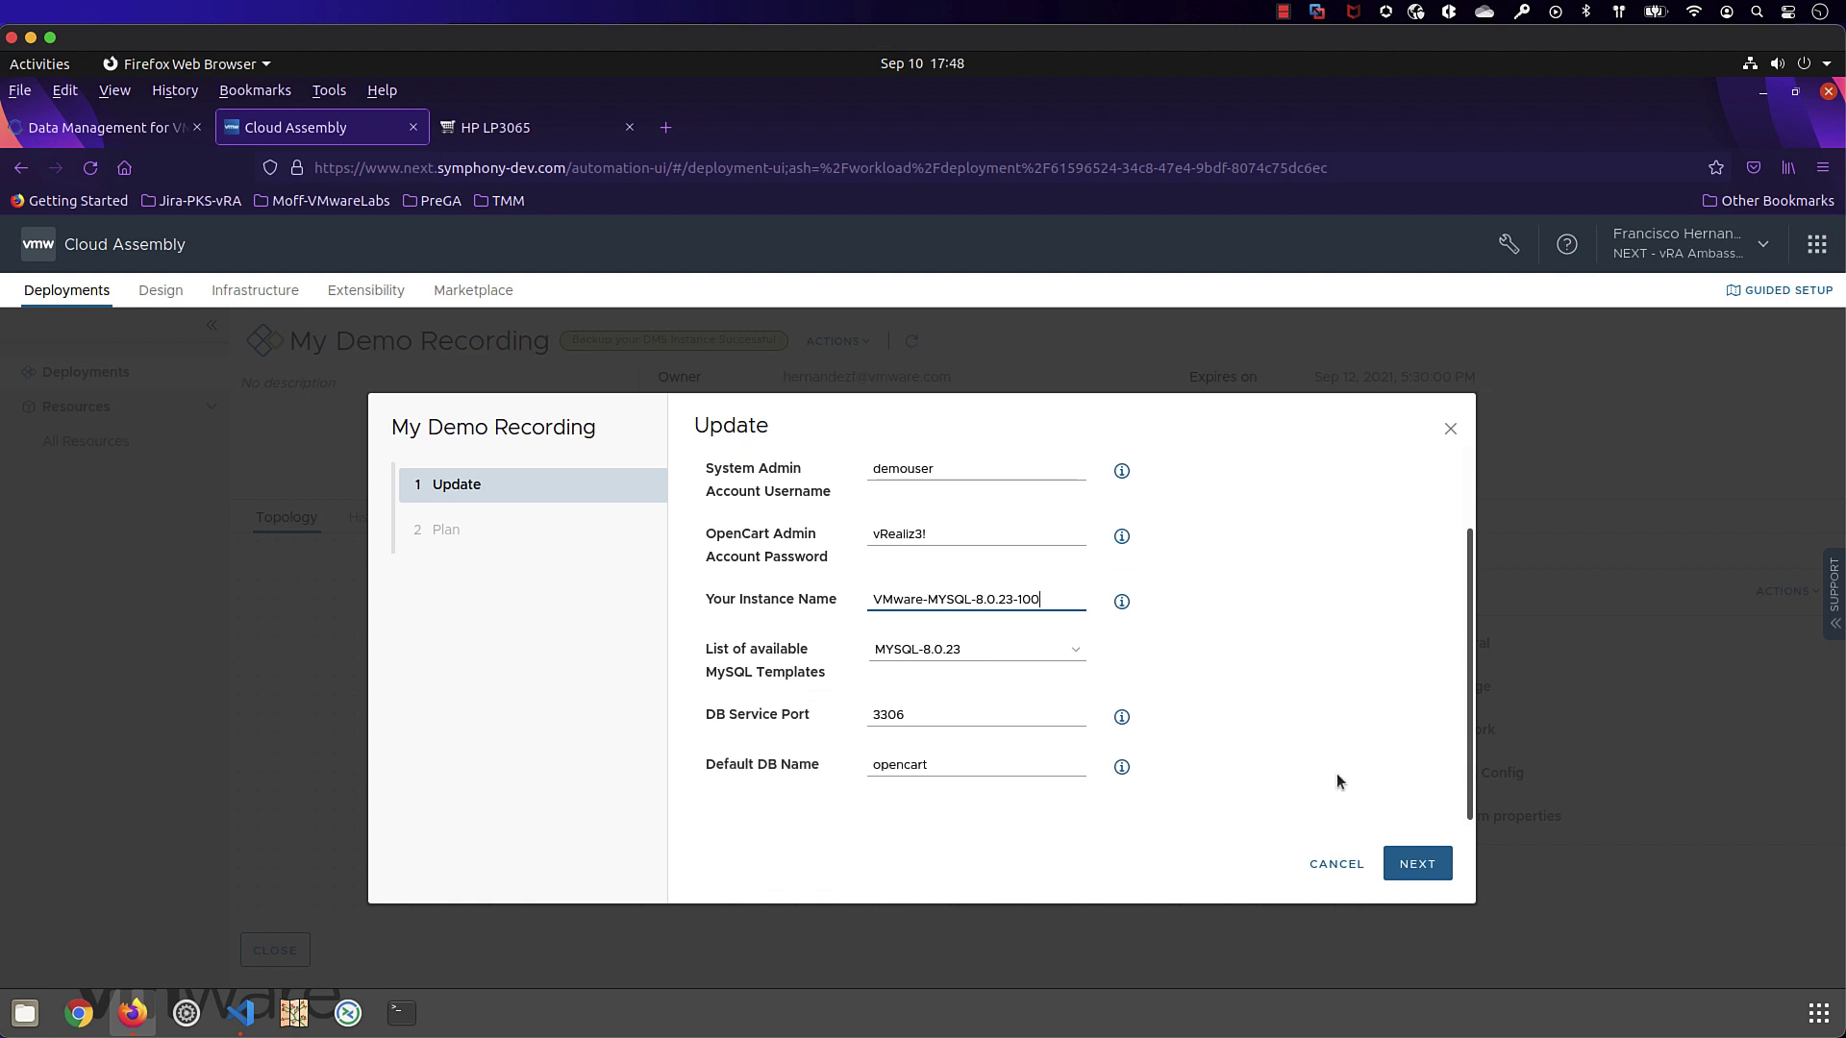
click(1417, 863)
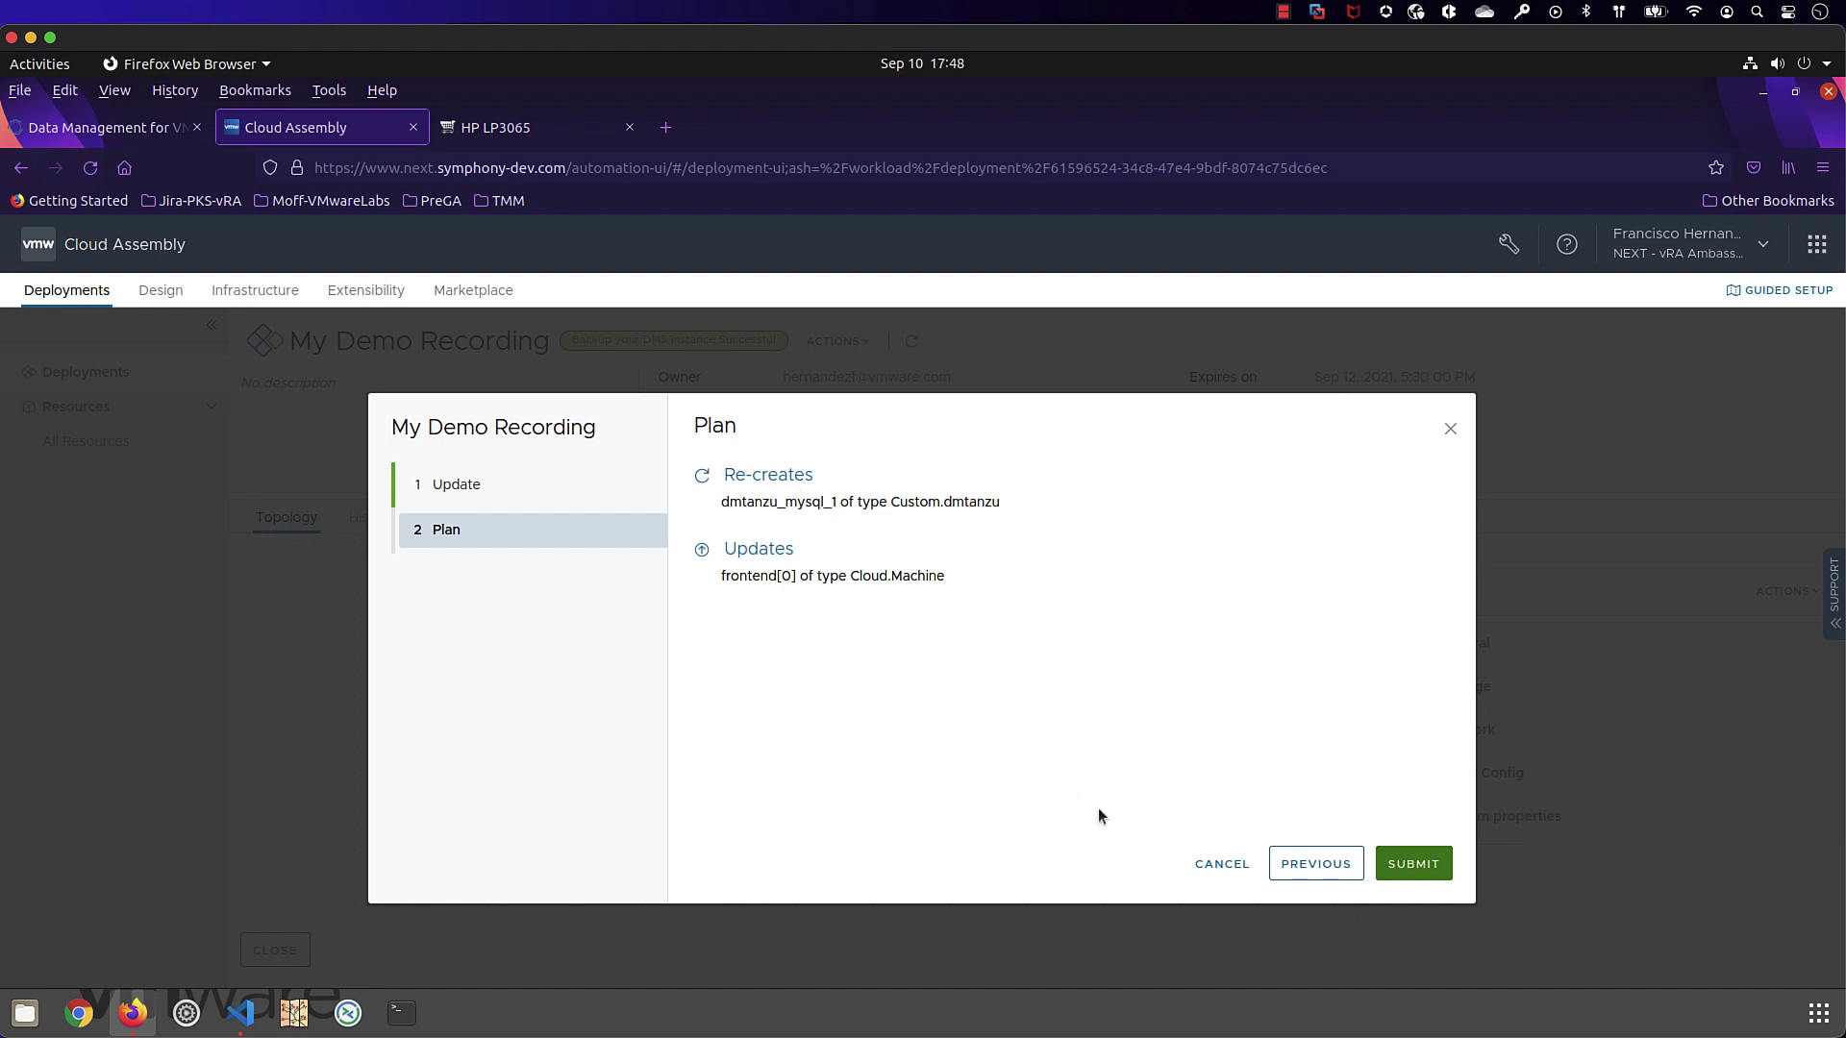
click(1221, 863)
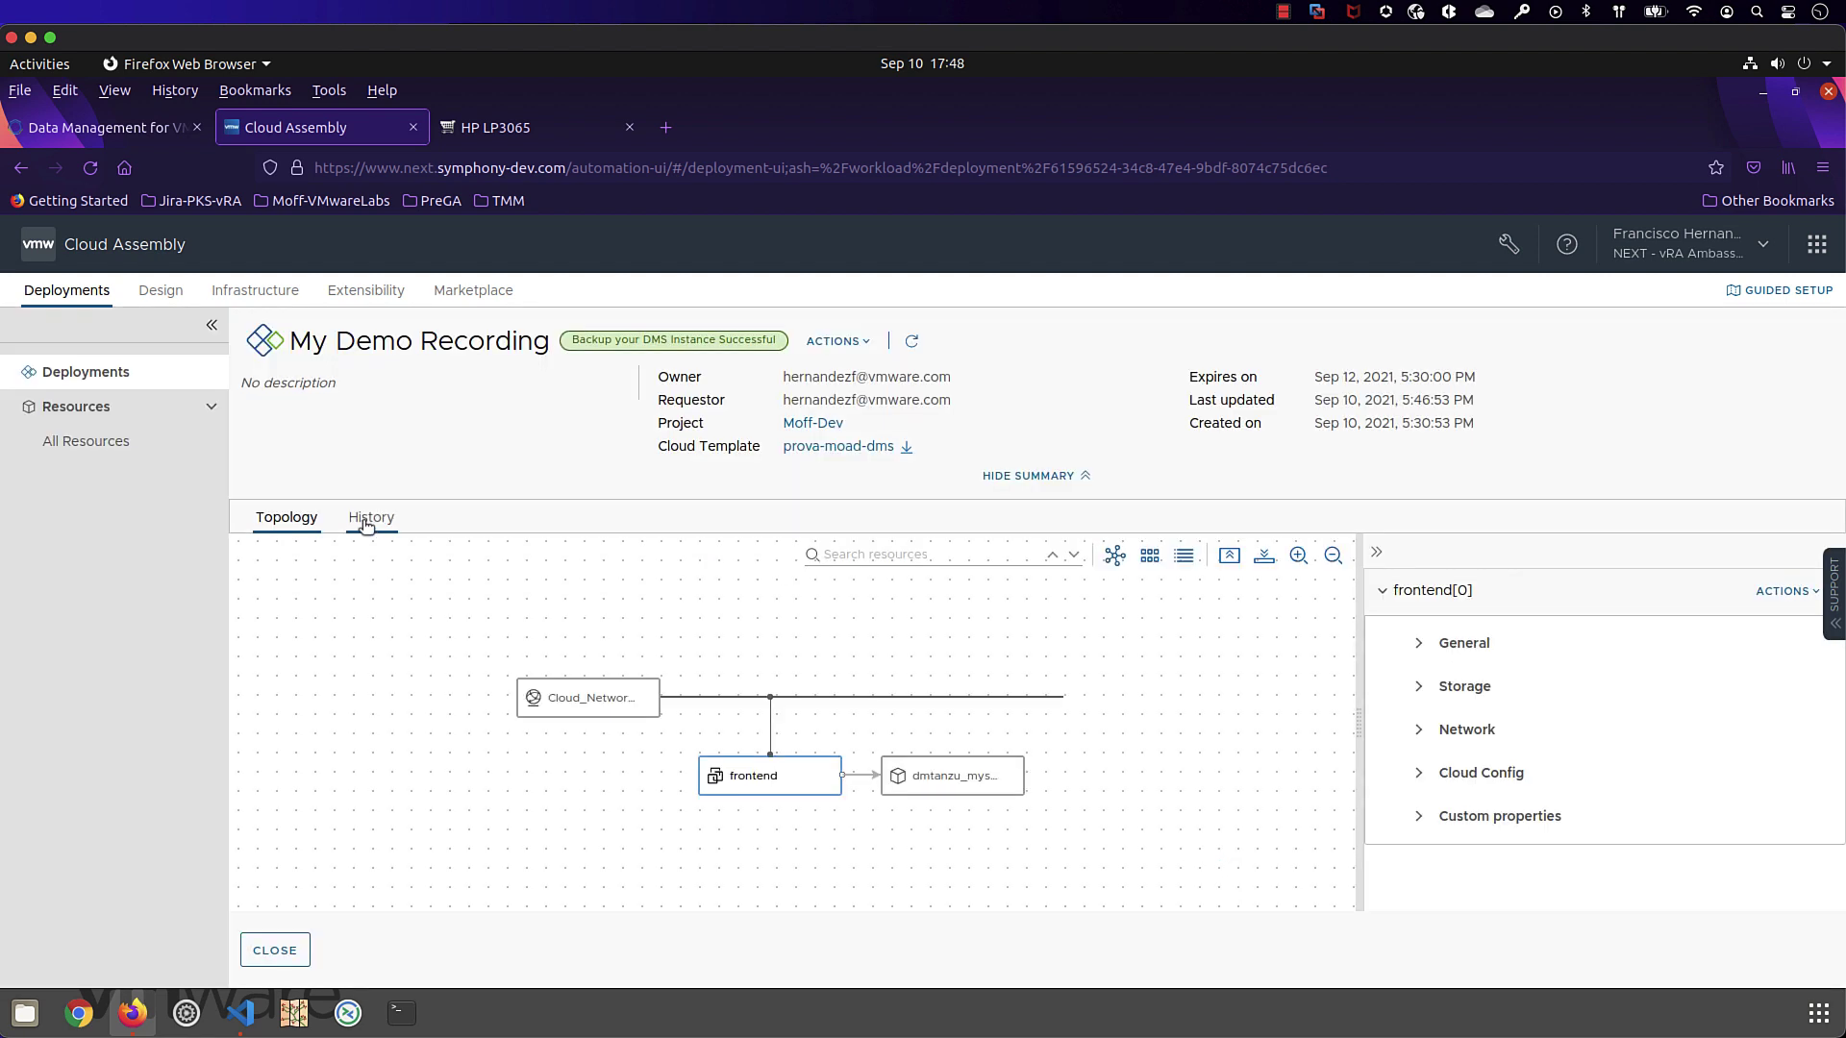
Delete the My Demo Recording deployment and confirm the deletion.
click(365, 522)
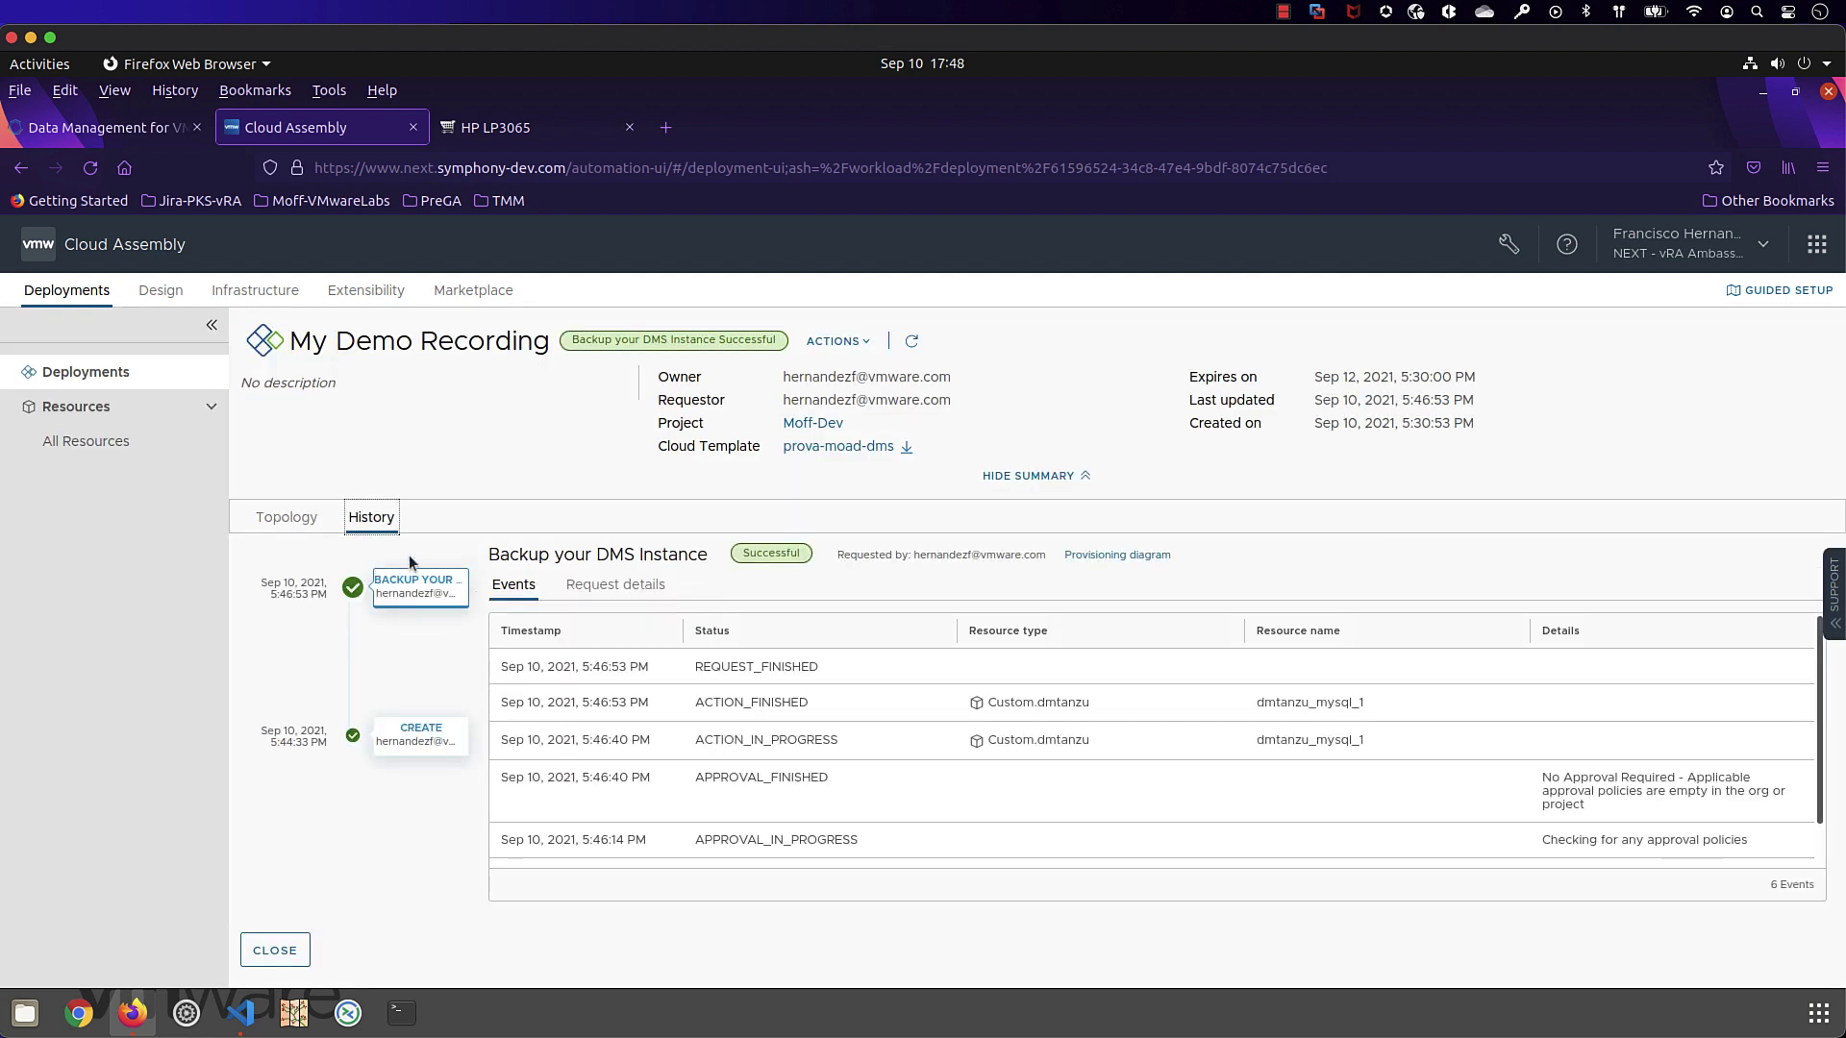
click(861, 344)
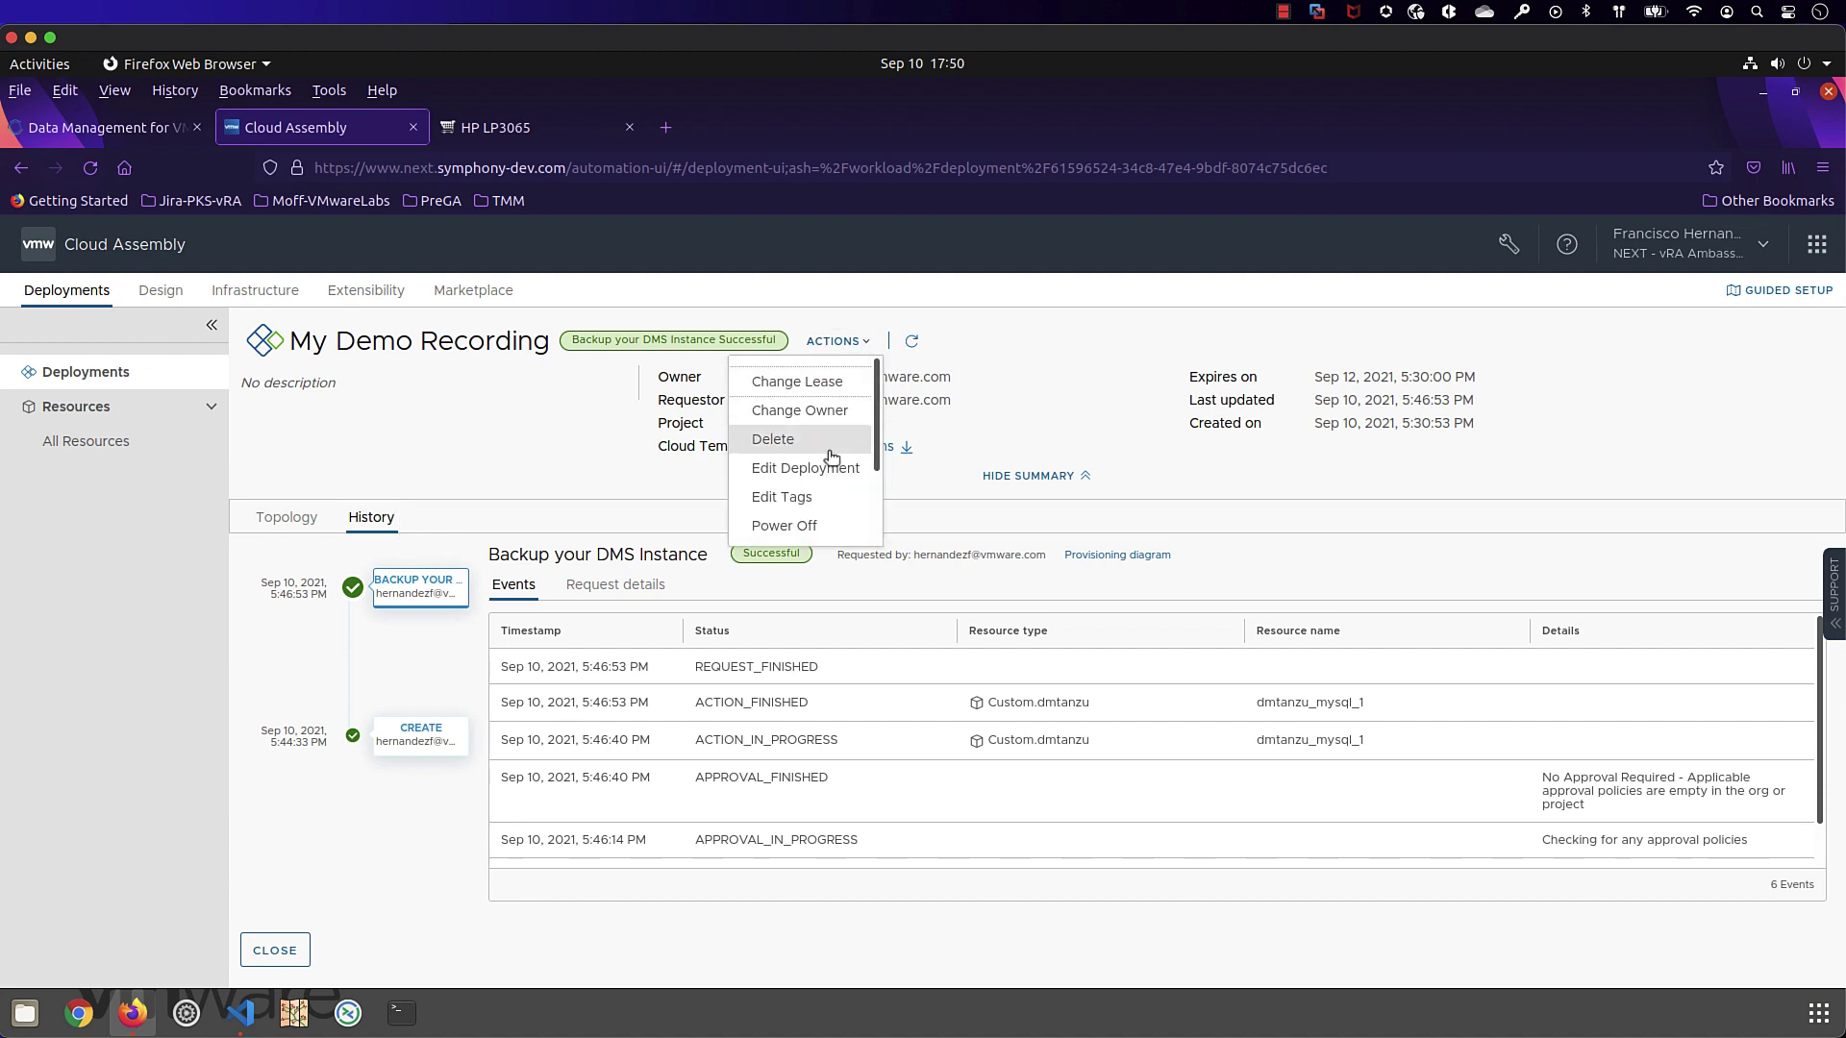
click(798, 440)
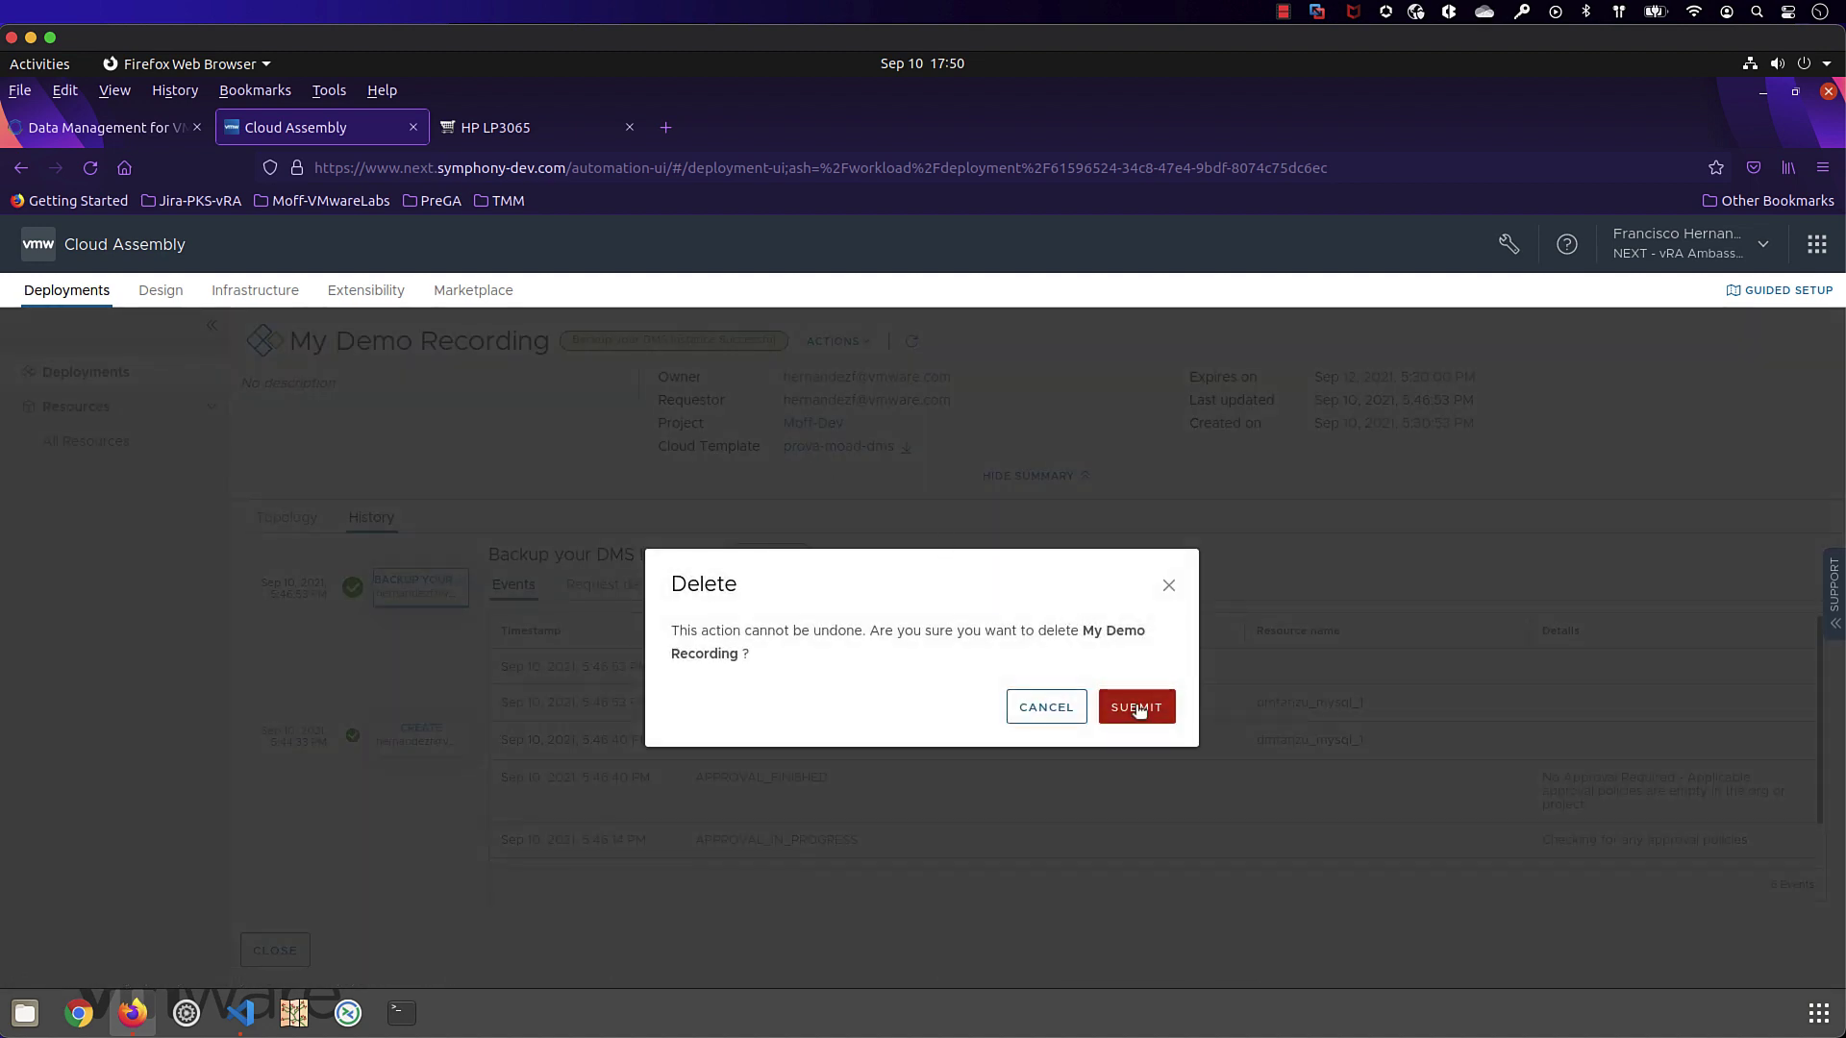
click(1135, 707)
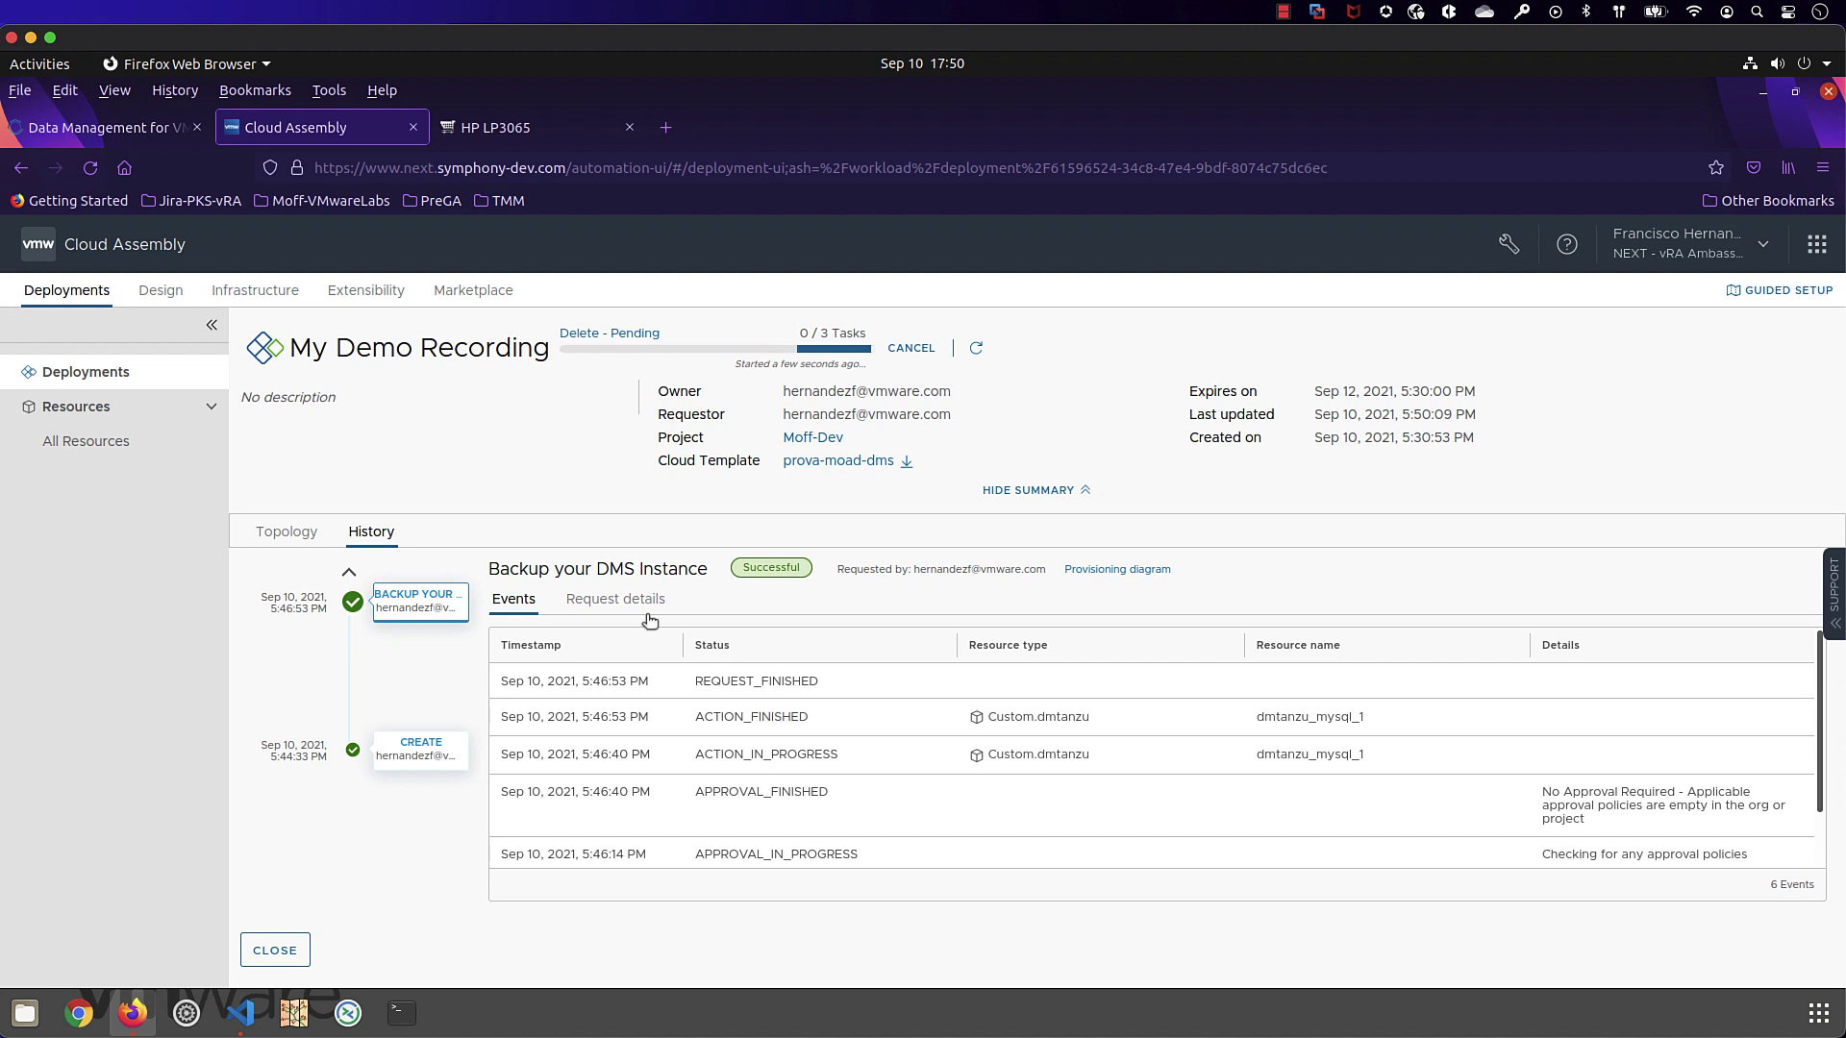
Track the delete request's events and action runs, then check the remaining Data Management databases.
click(348, 572)
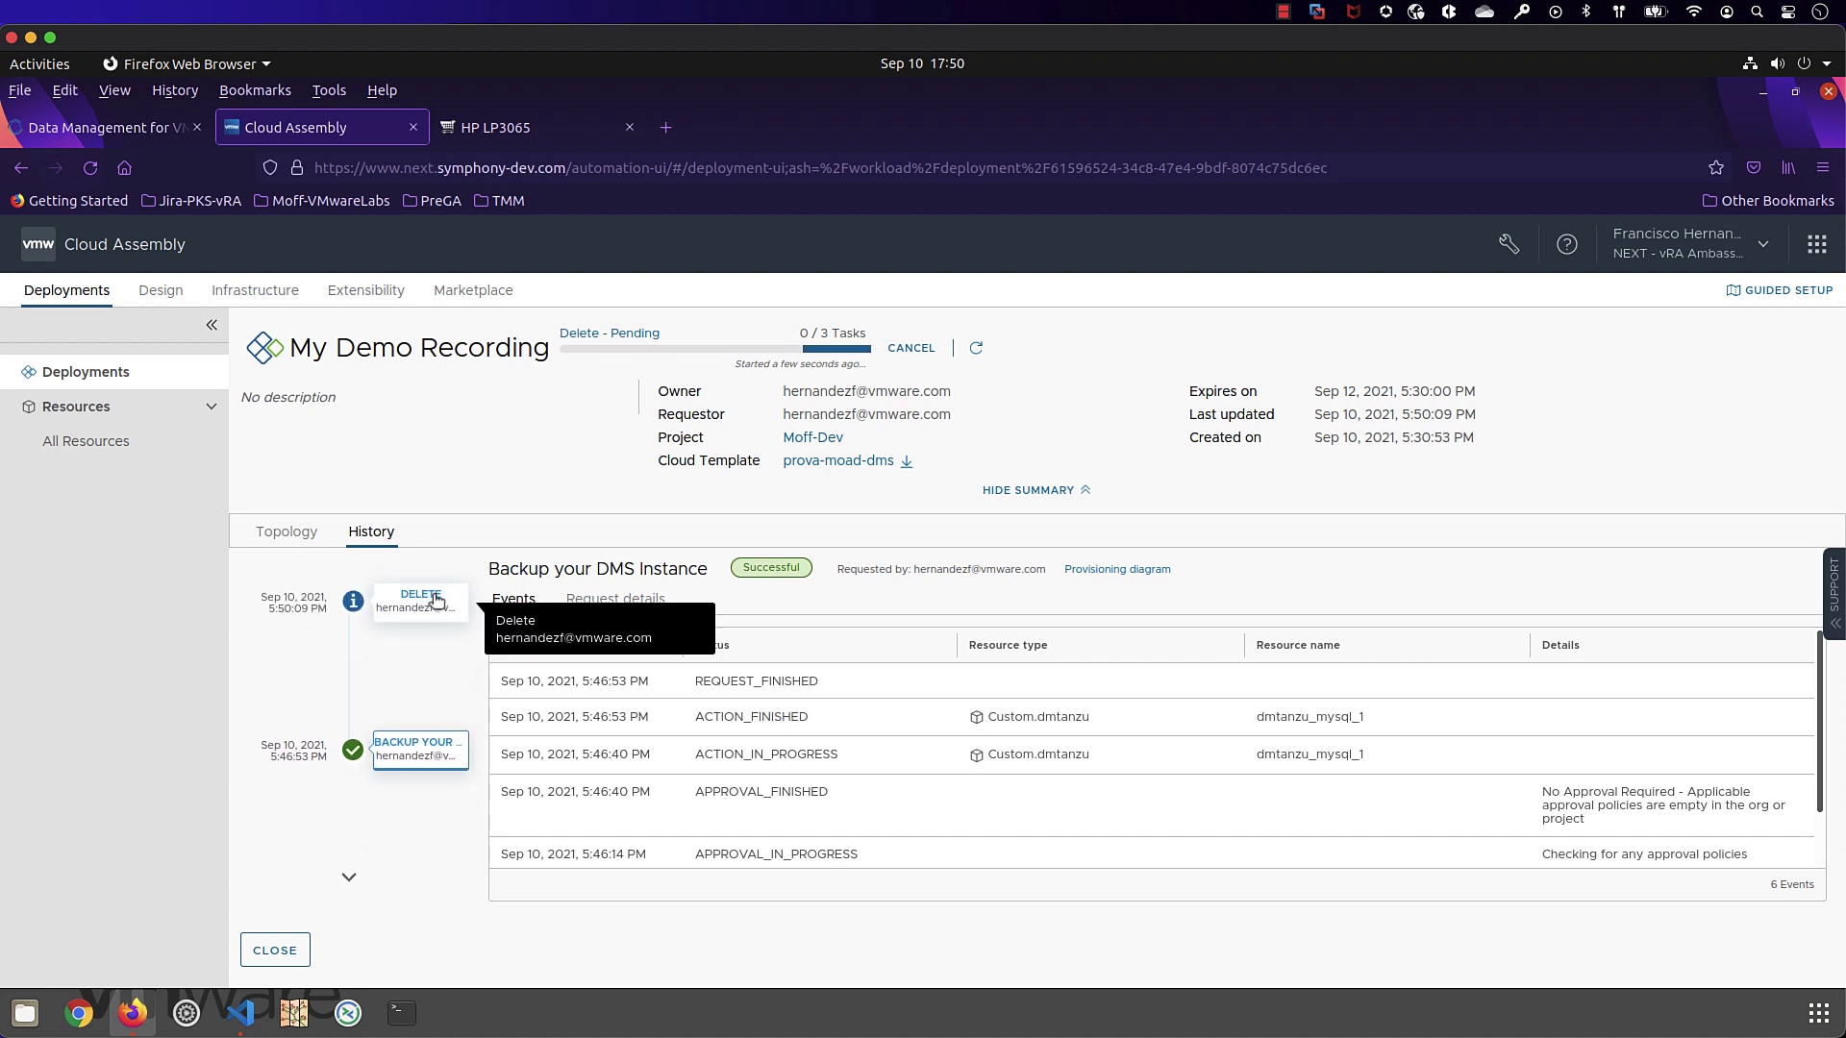
click(420, 601)
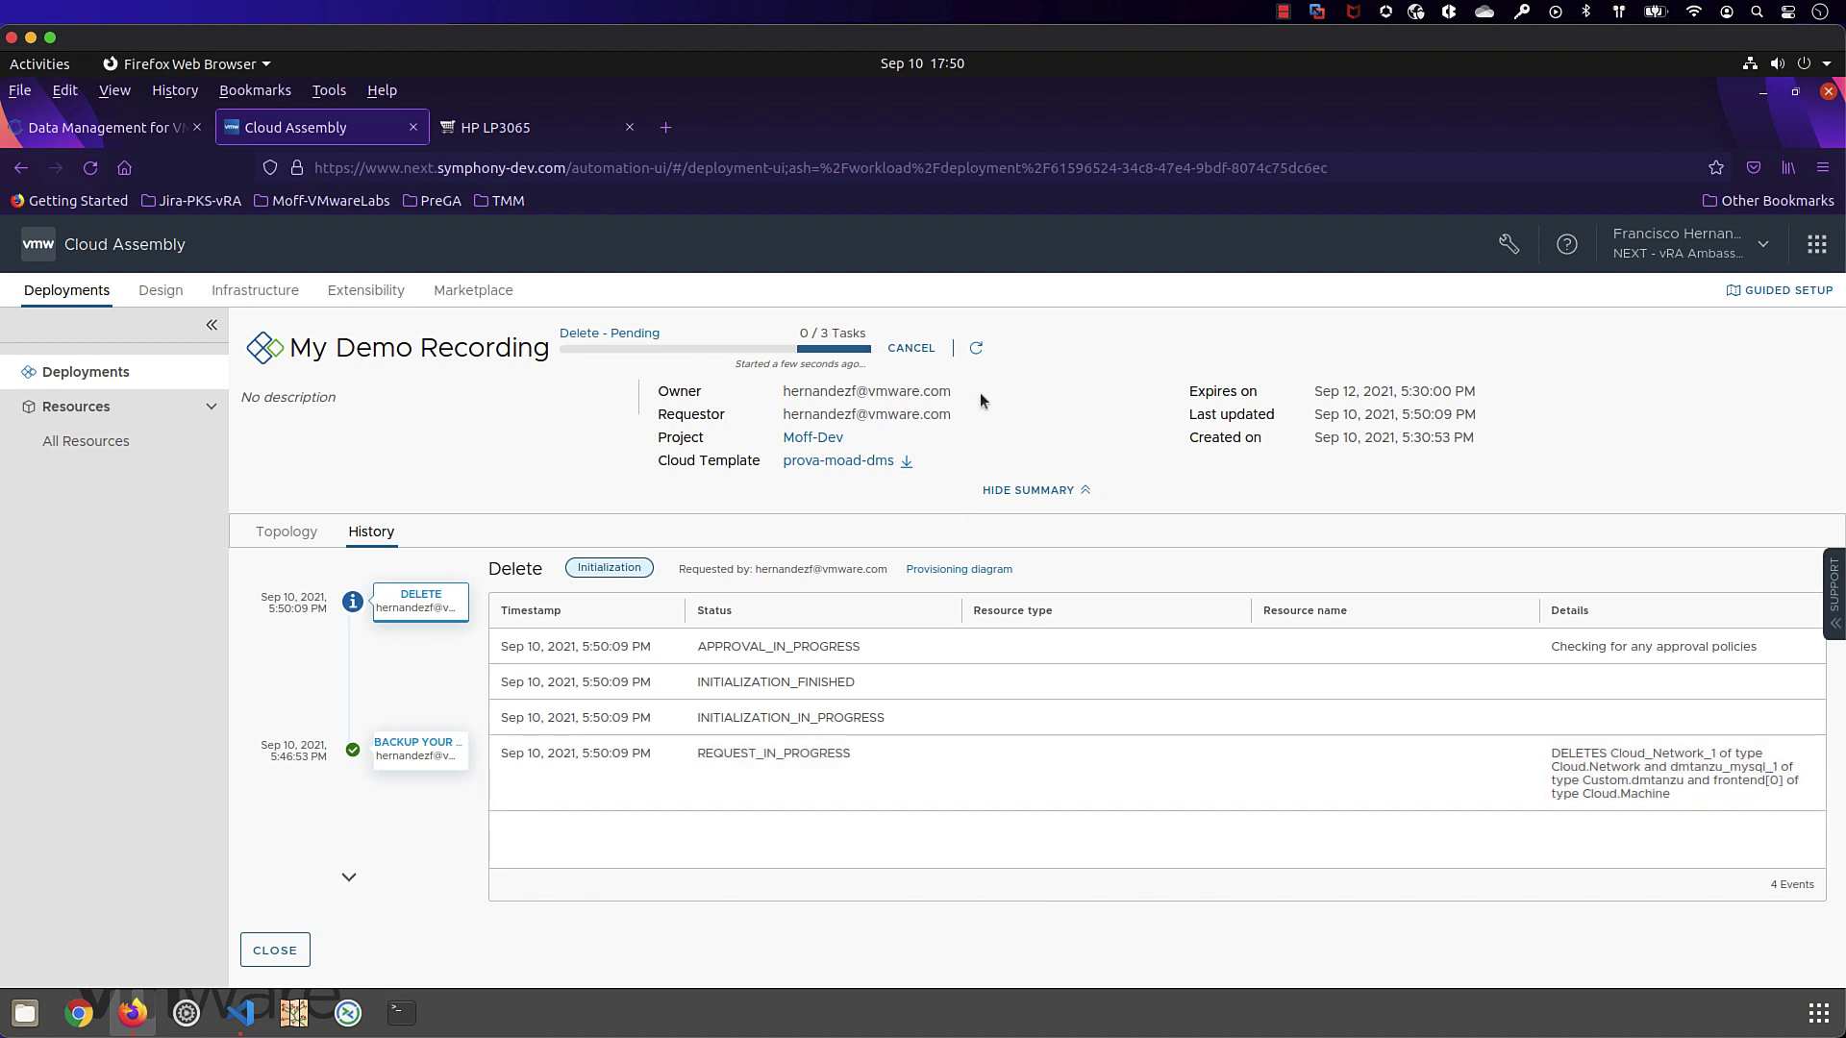
click(976, 351)
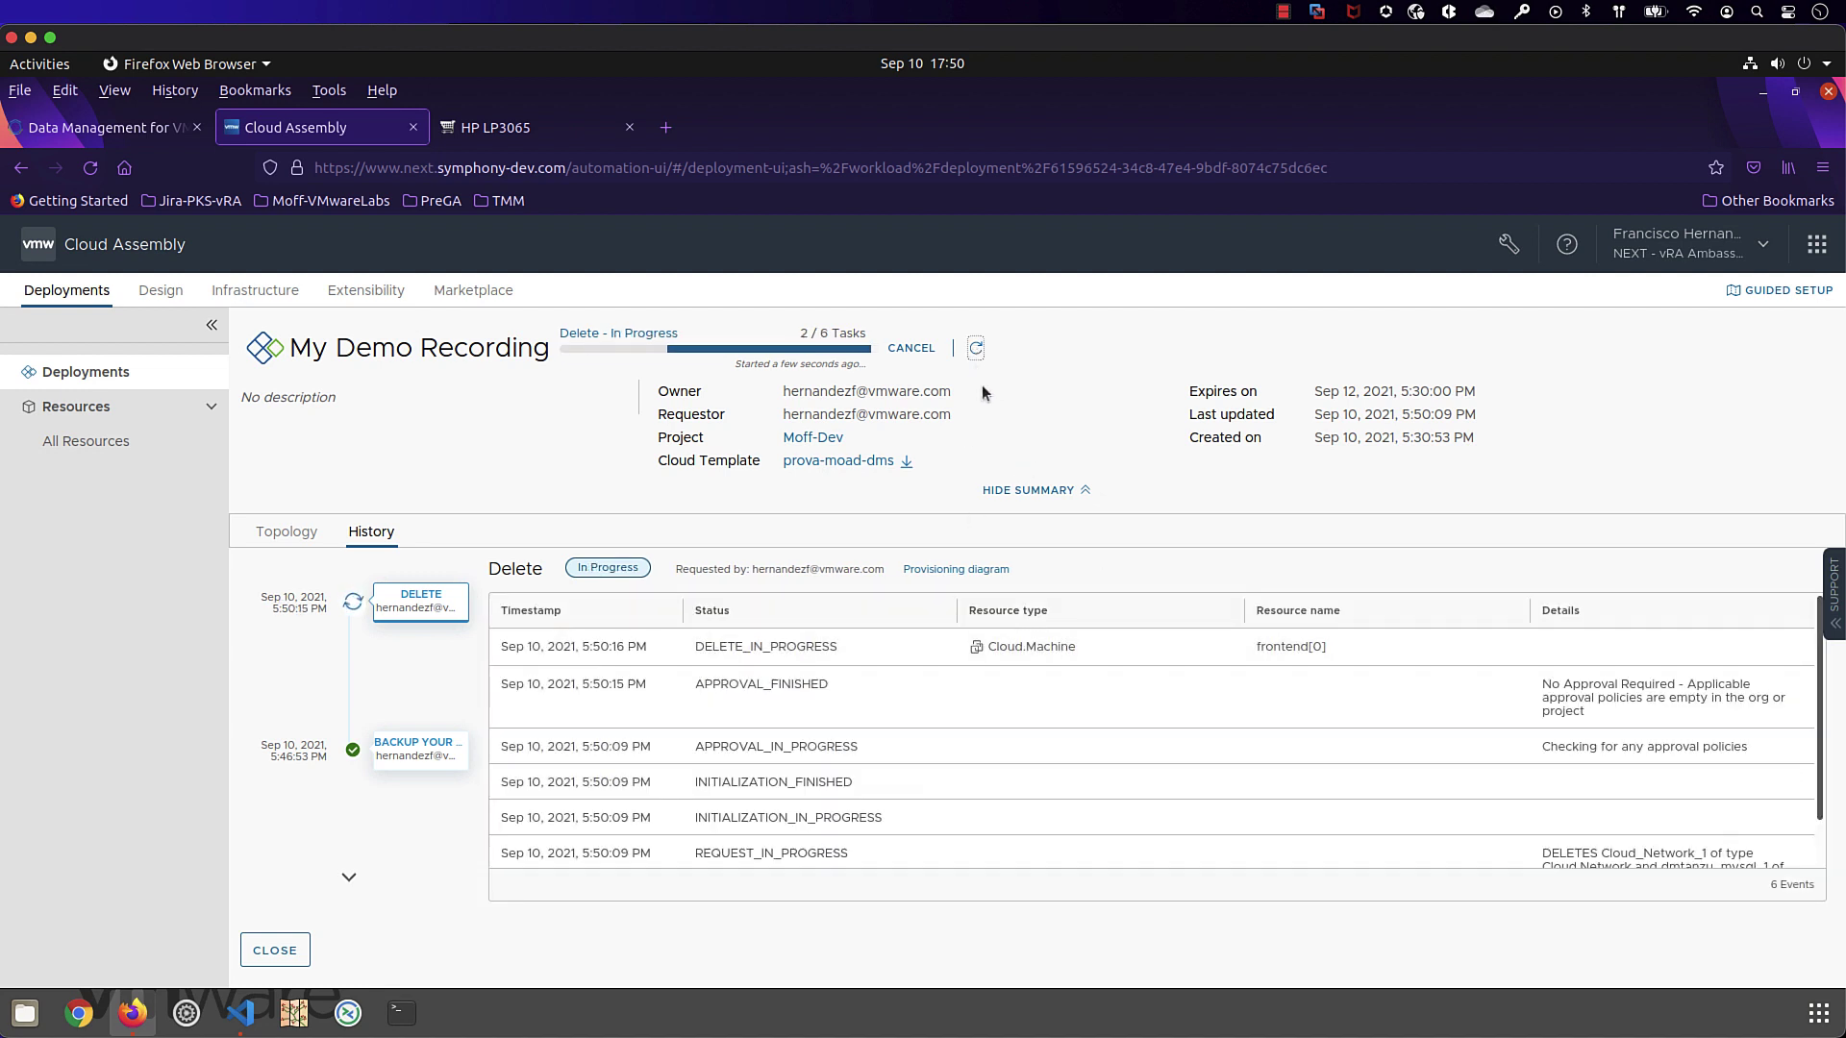
click(976, 352)
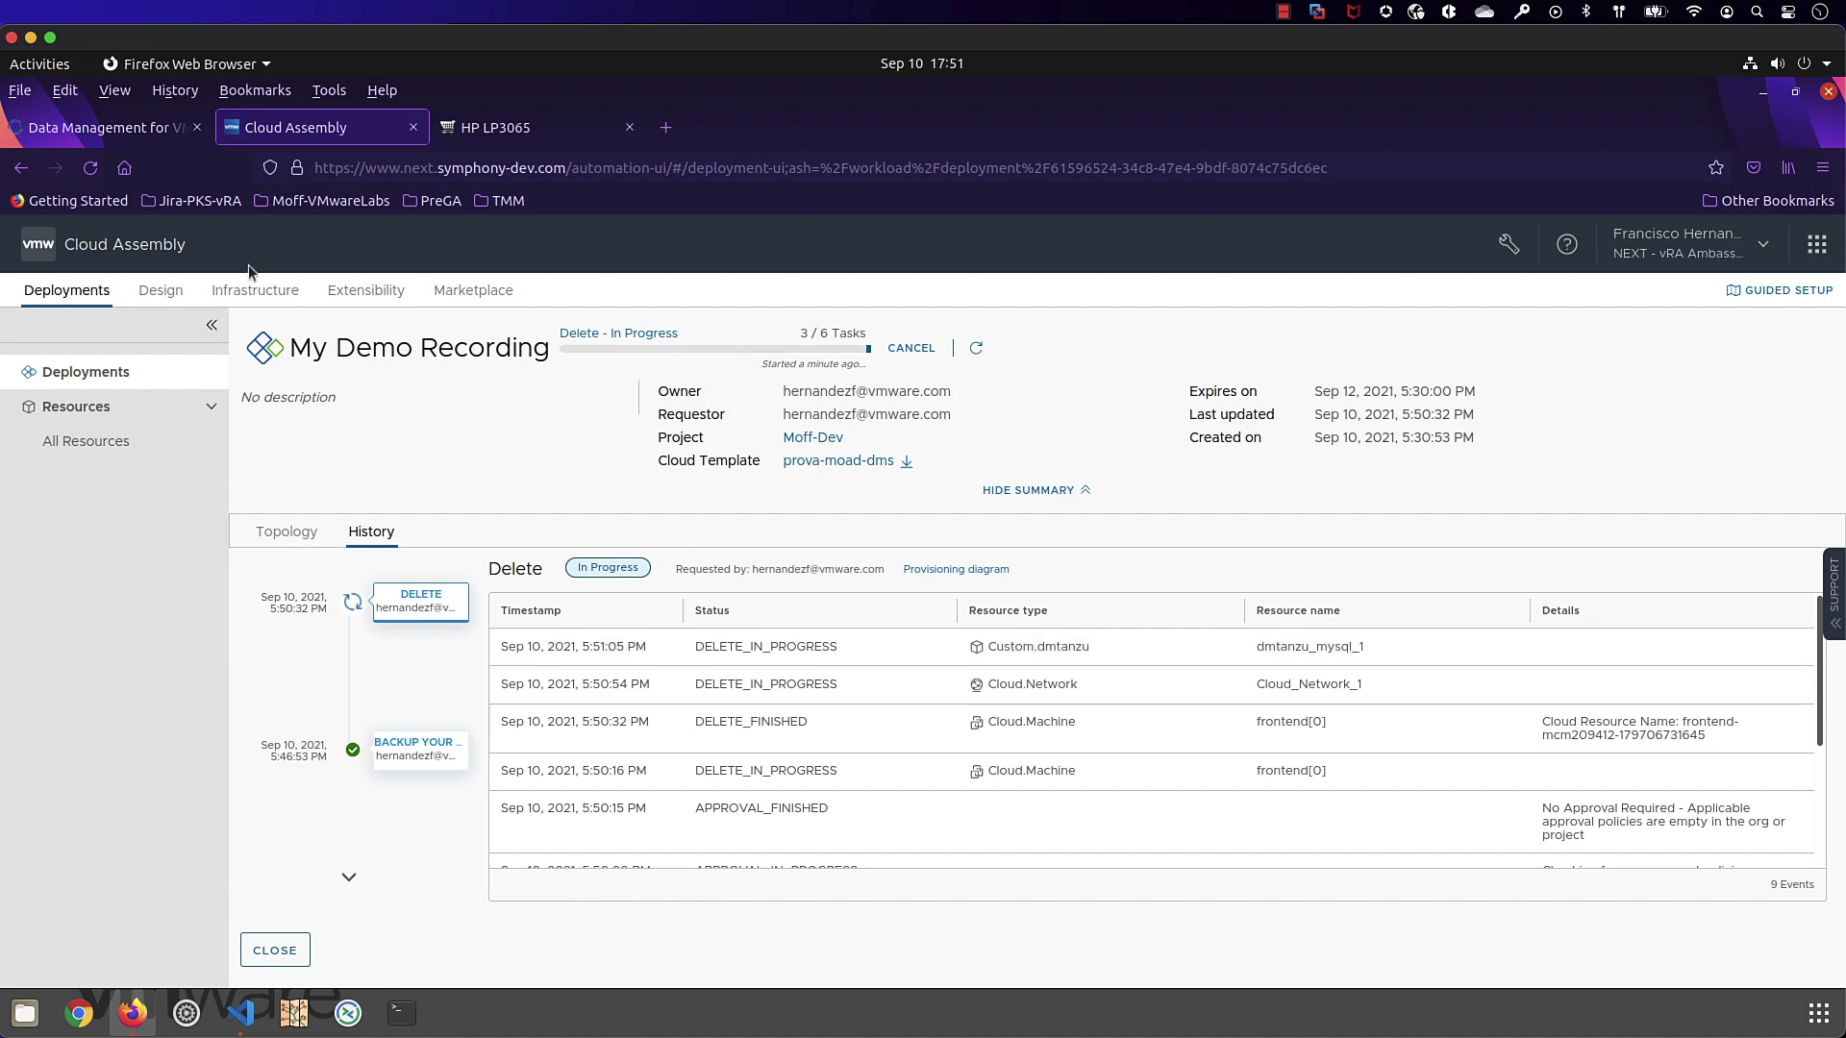
click(352, 299)
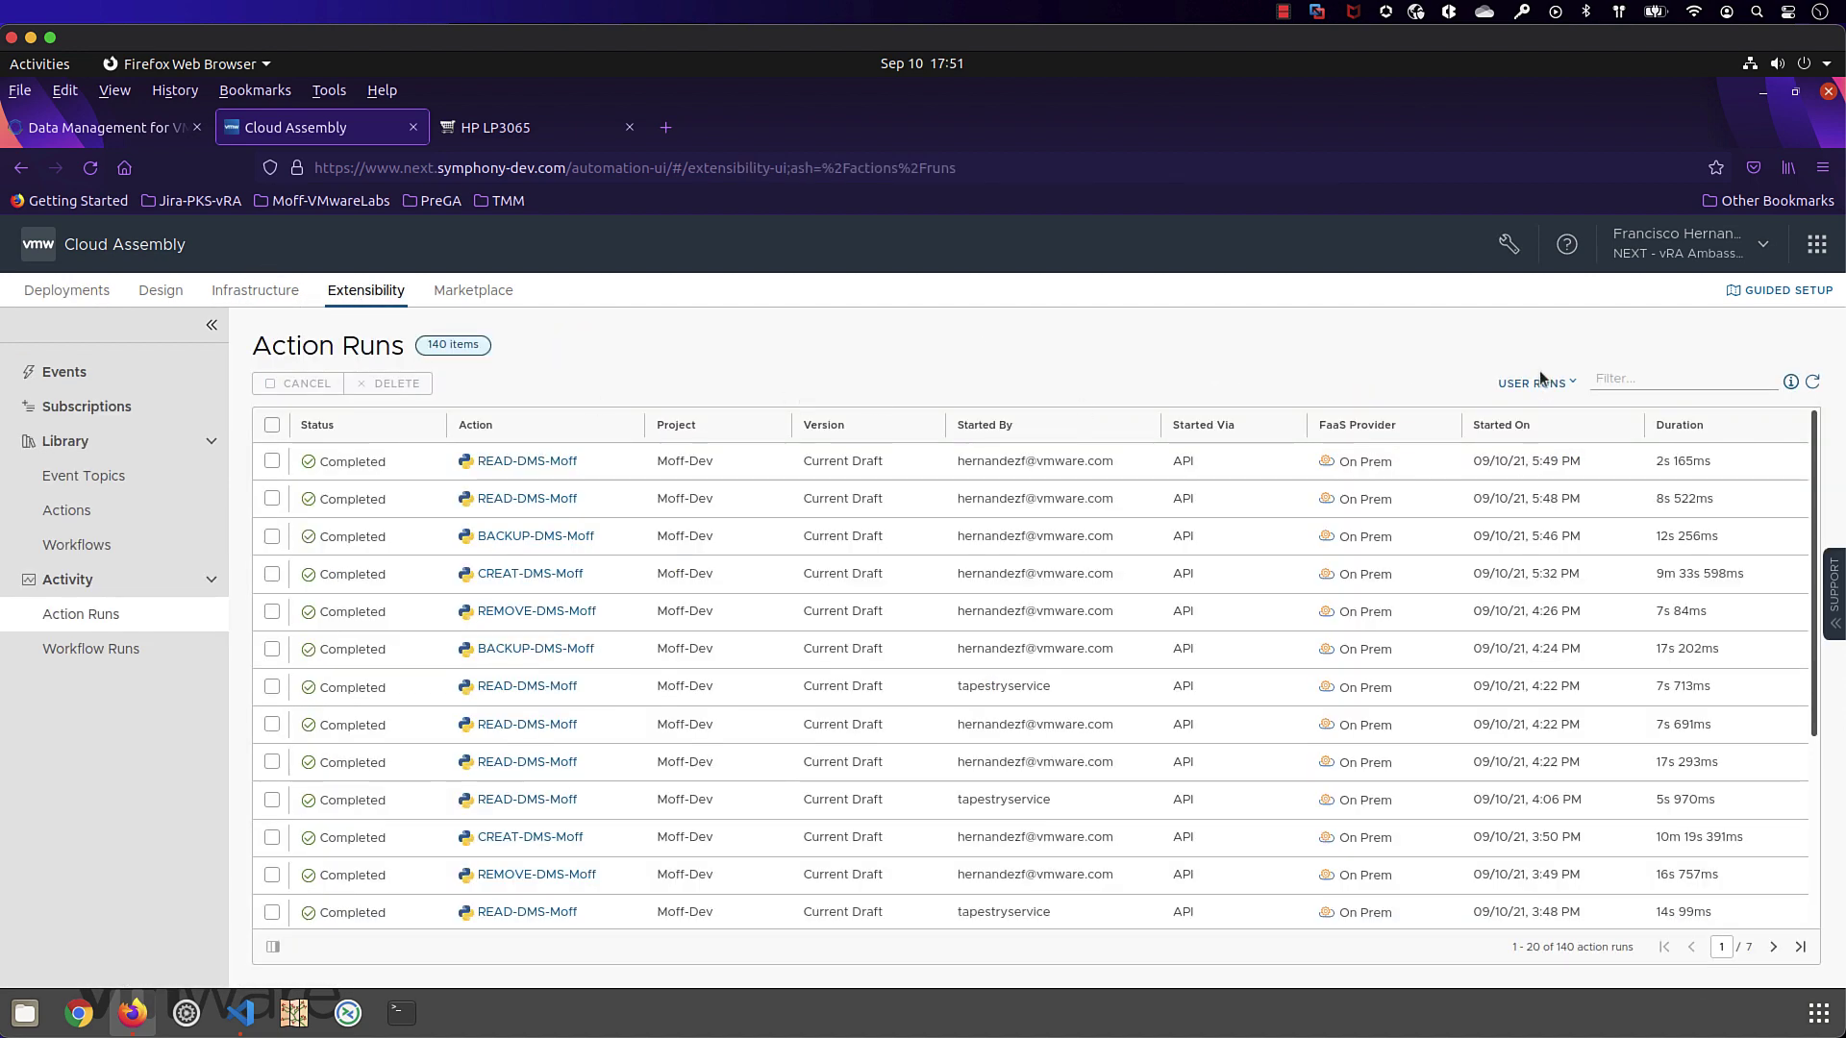
click(1810, 388)
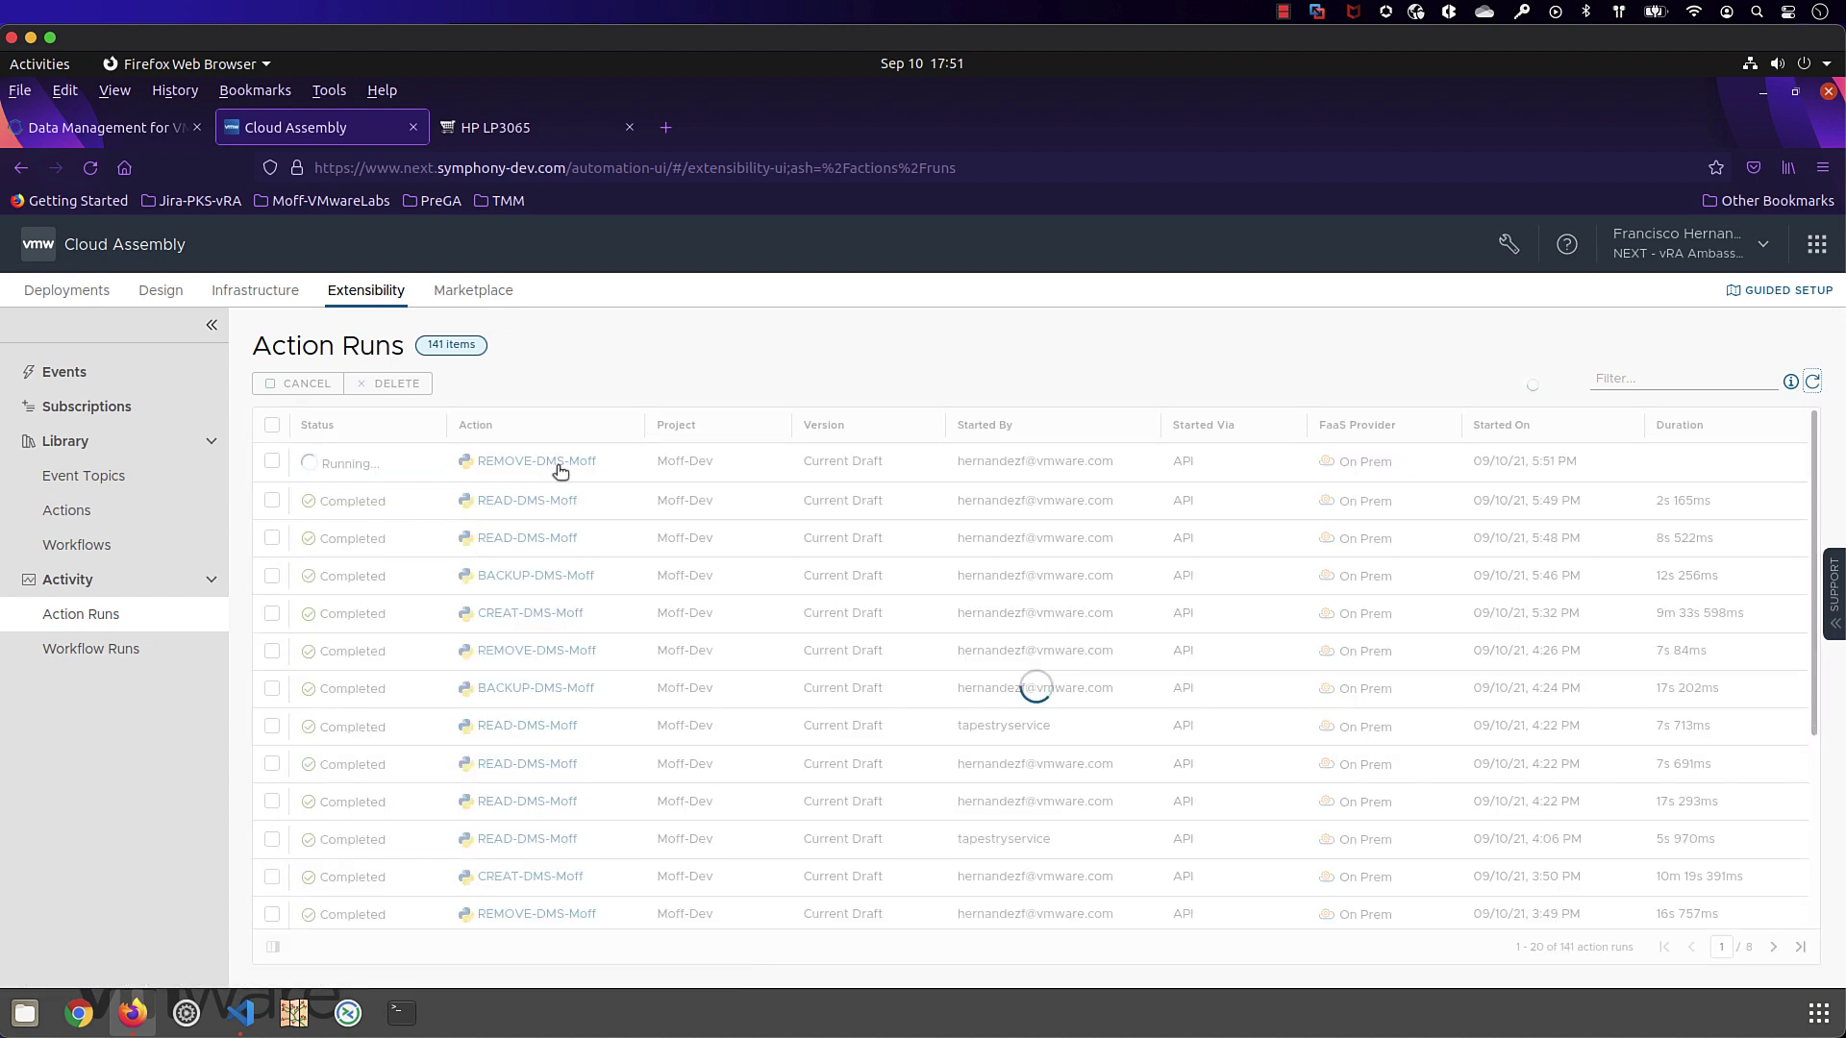
click(106, 127)
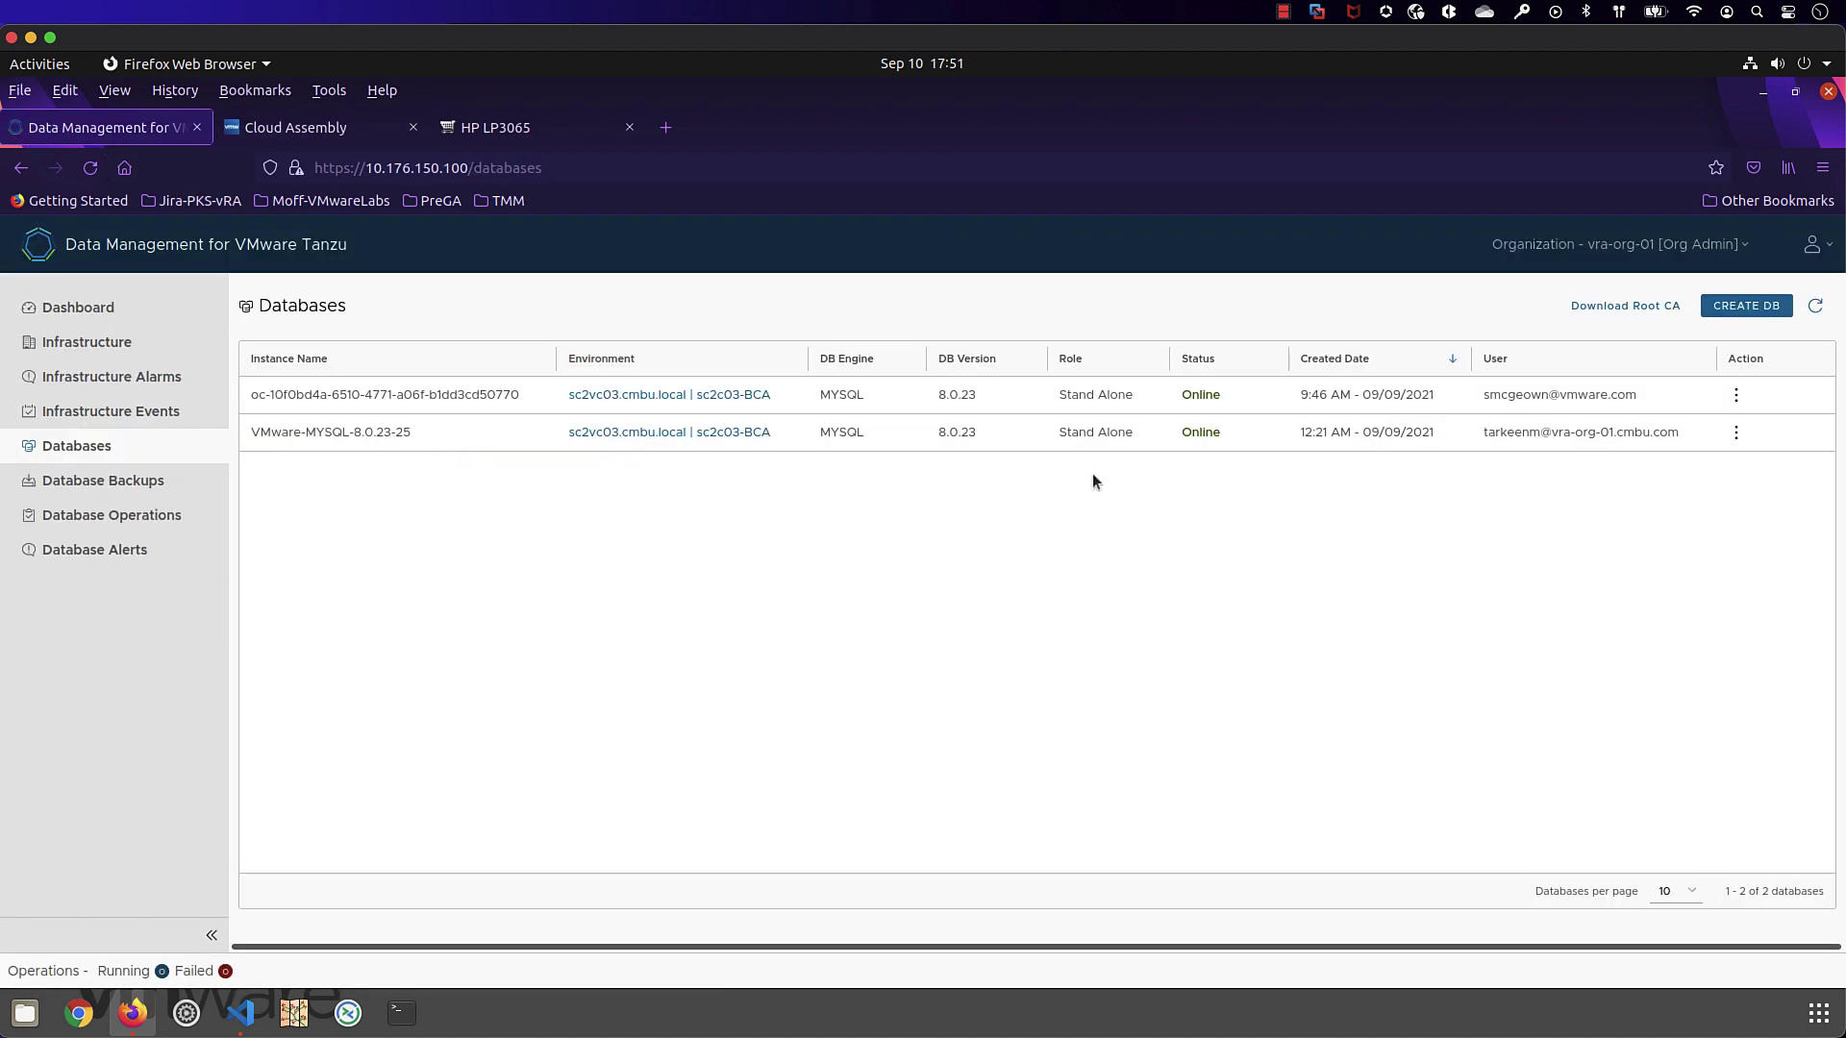